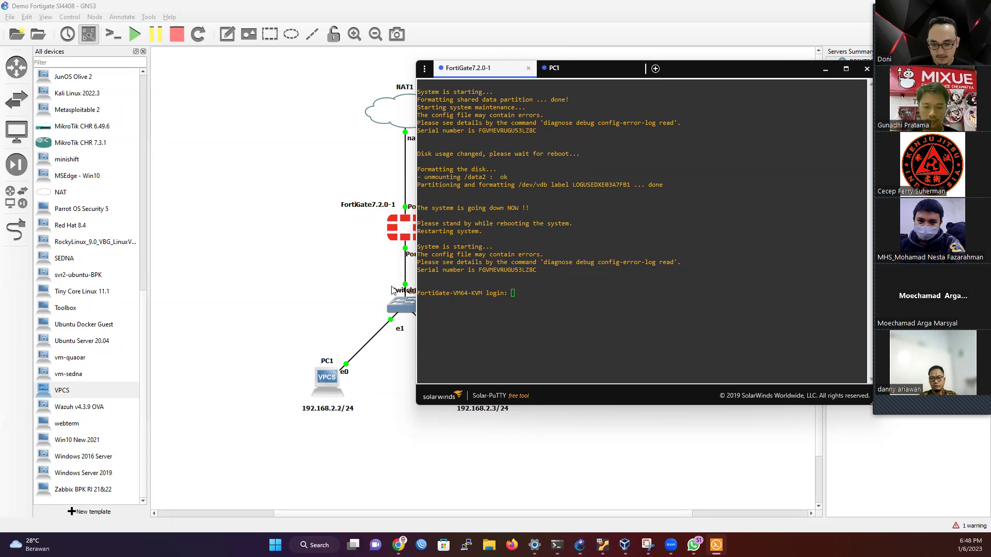
Step: Log into the FortiGate console as admin and set a new password
left_click(594, 314)
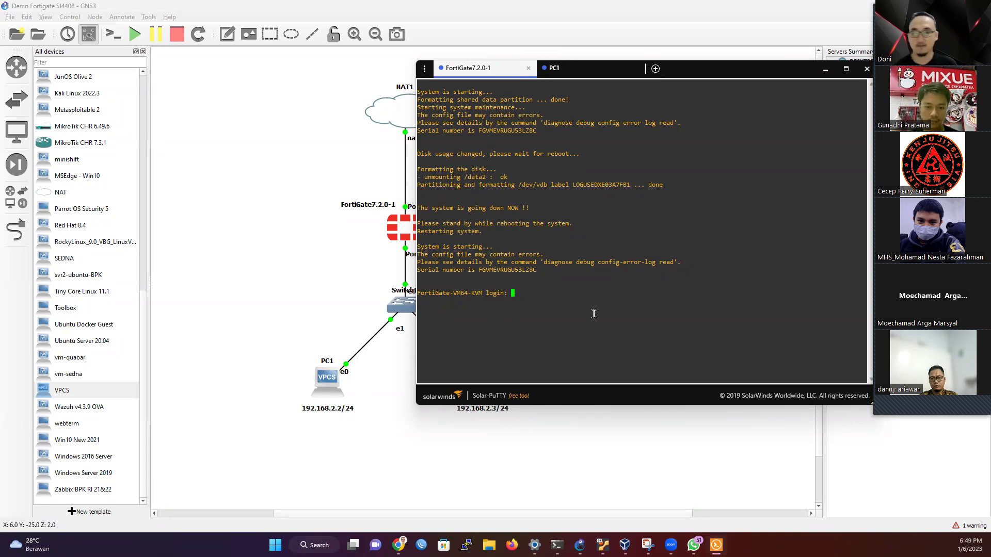
type("admin")
key("Return")
key("Return")
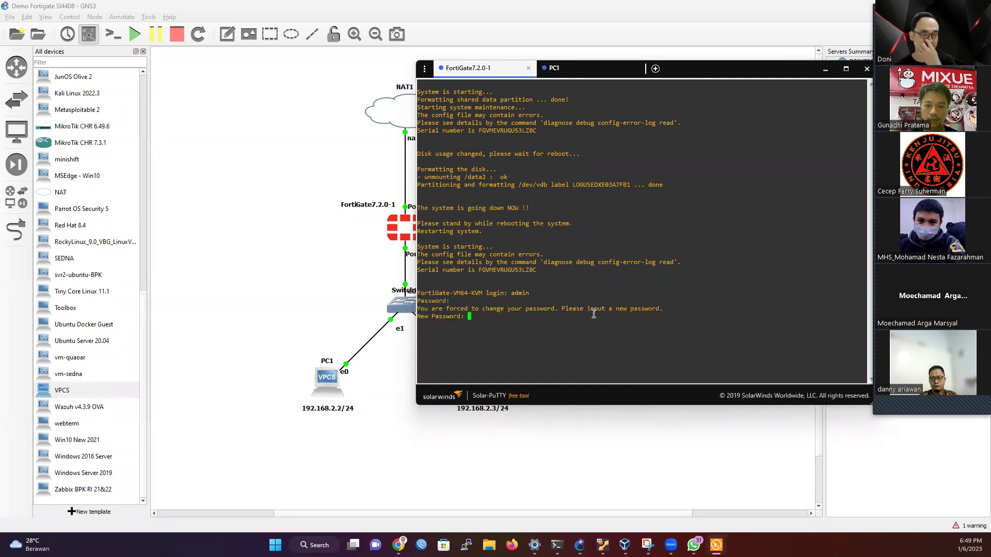
key("Return")
key("Return")
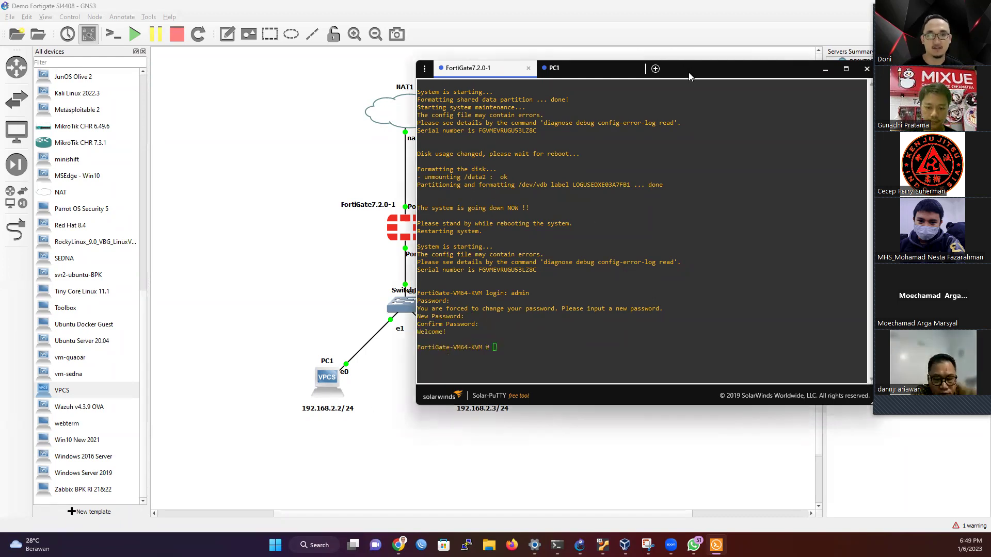
left_click_drag(688, 73, 816, 118)
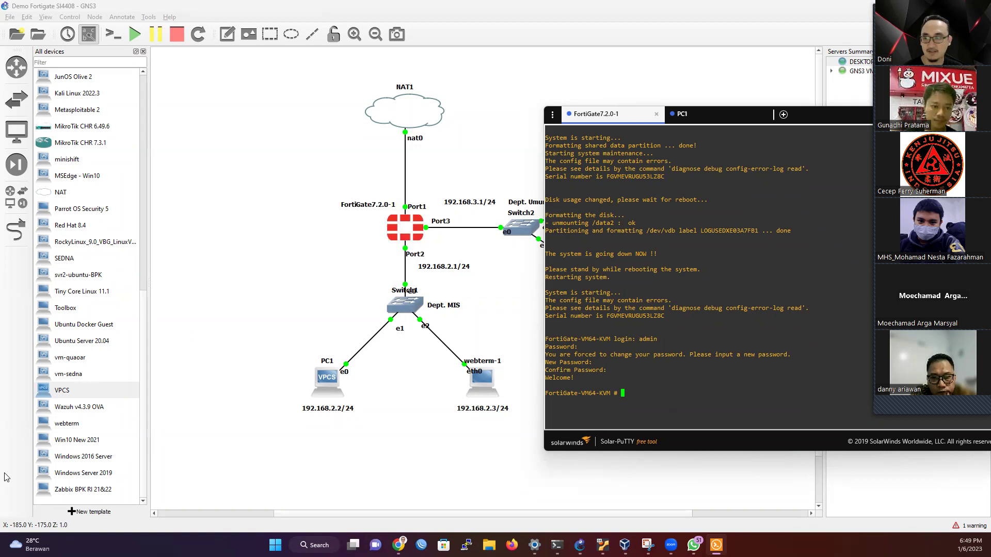
Step: Start a new GNS3 template from the server's appliance list, then bring up Windows search
left_click(80, 511)
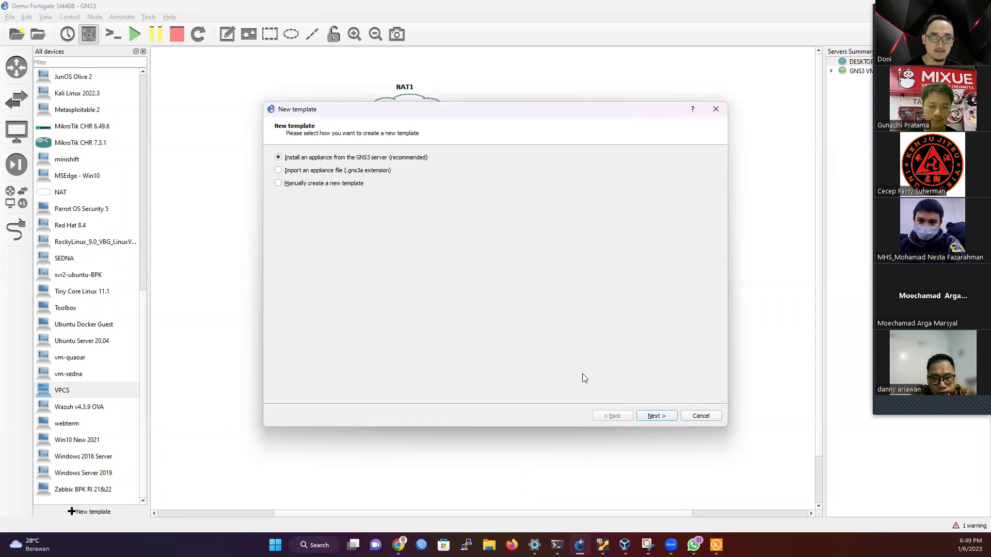
left_click(653, 415)
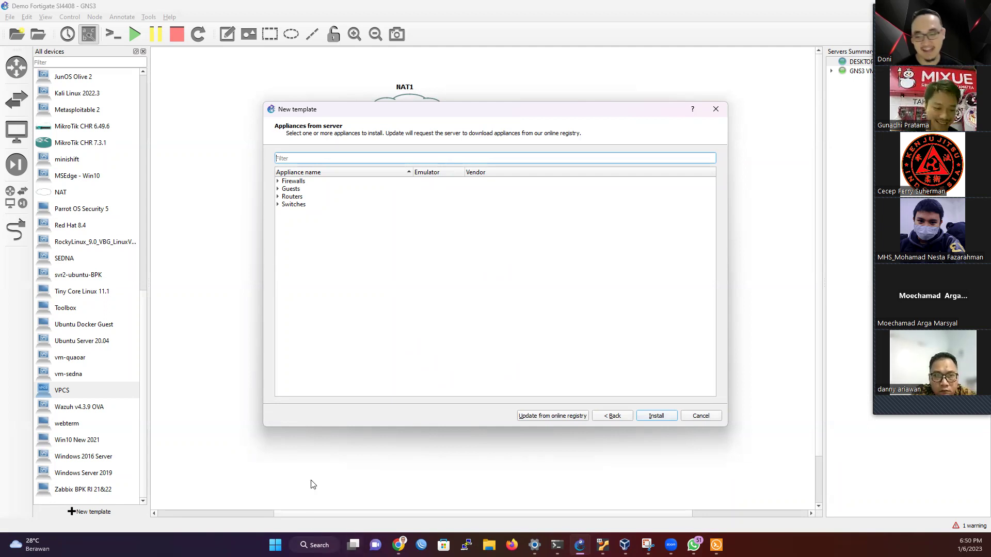
left_click(304, 545)
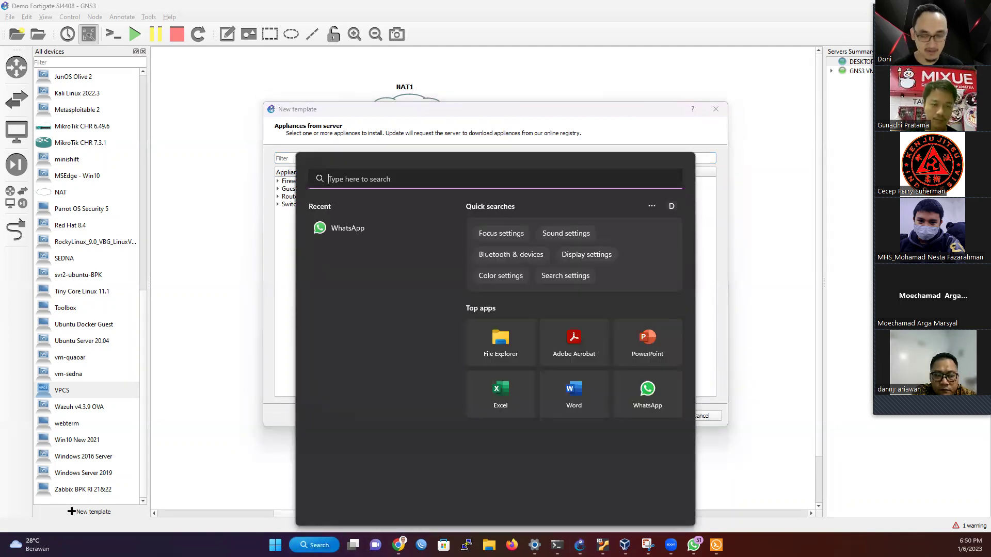
Step: Launch Oracle VM VirtualBox and check its About box showing version 7.0.2
type("virt")
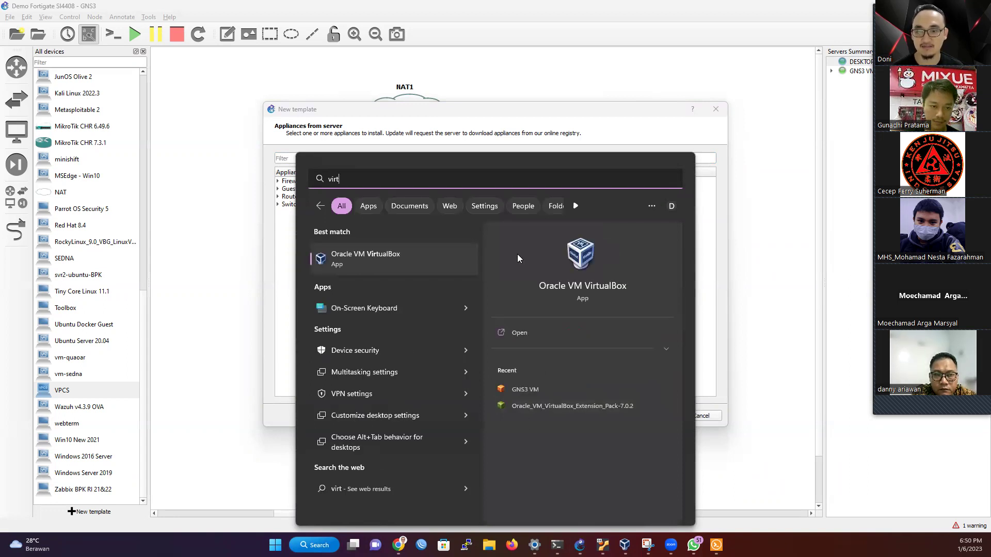
left_click(386, 263)
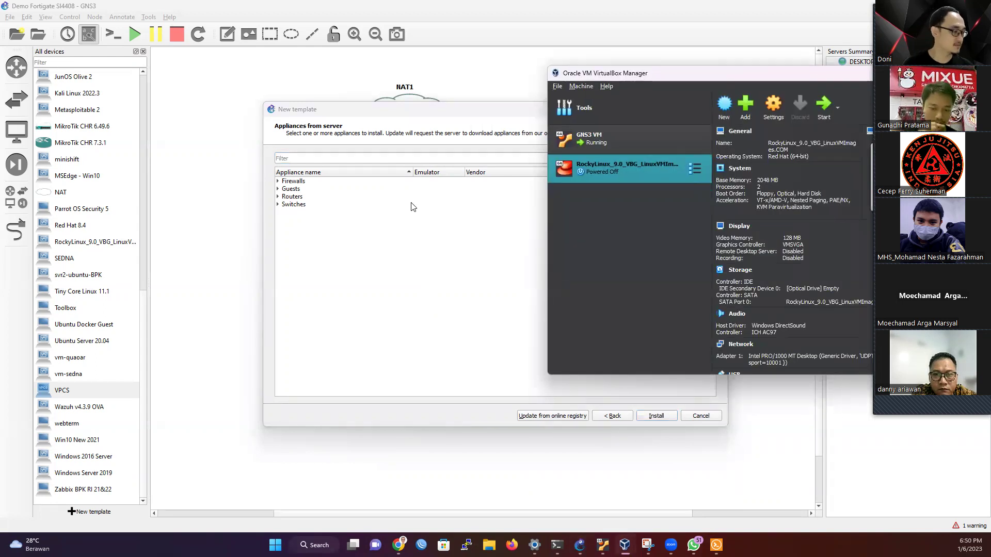
left_click(606, 86)
left_click(619, 171)
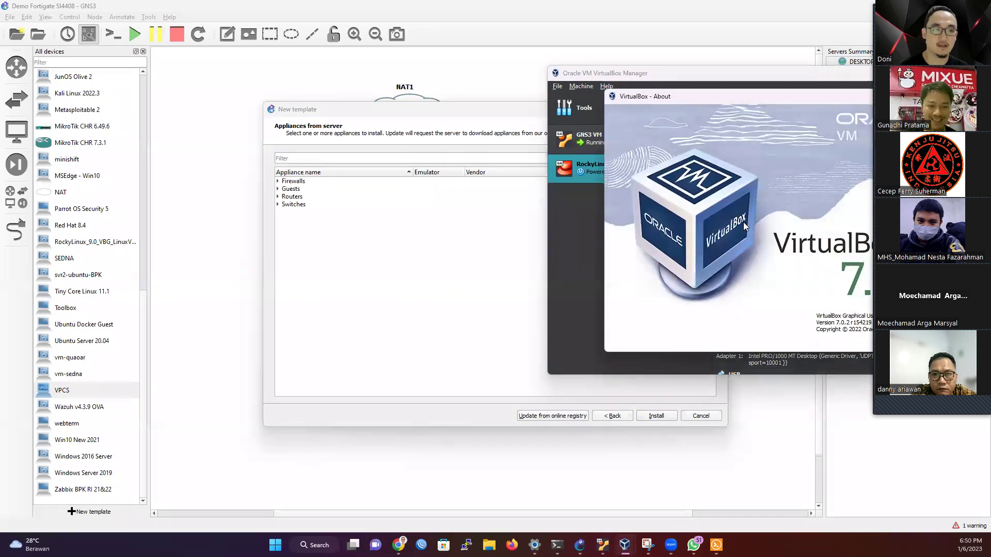
left_click_drag(766, 72, 623, 72)
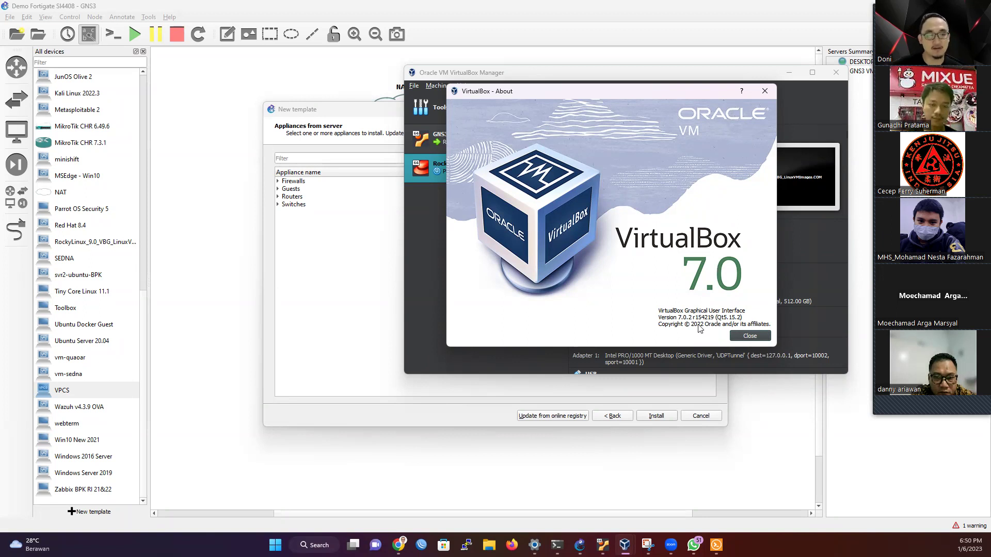
left_click(741, 336)
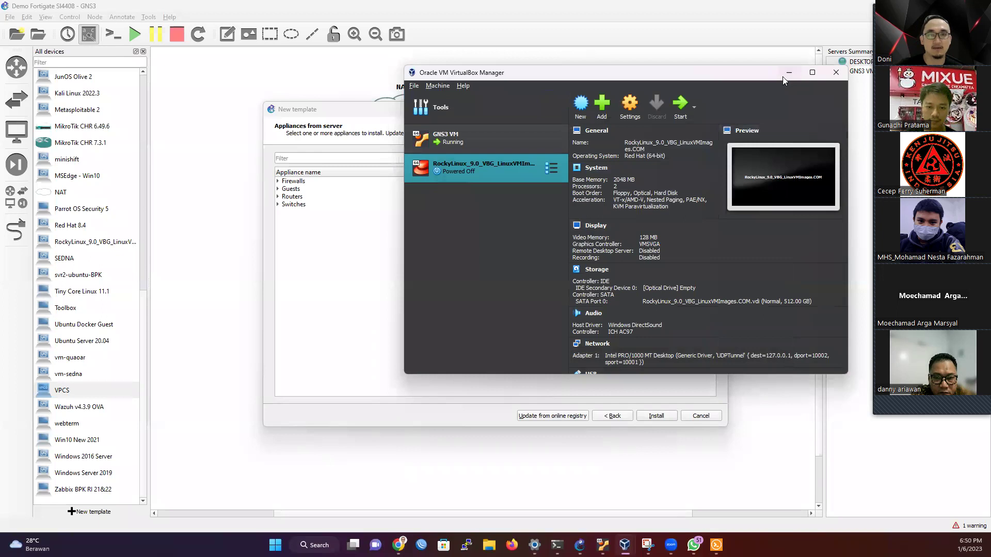
Step: Minimise VirtualBox and cancel the GNS3 New template wizard
left_click(788, 75)
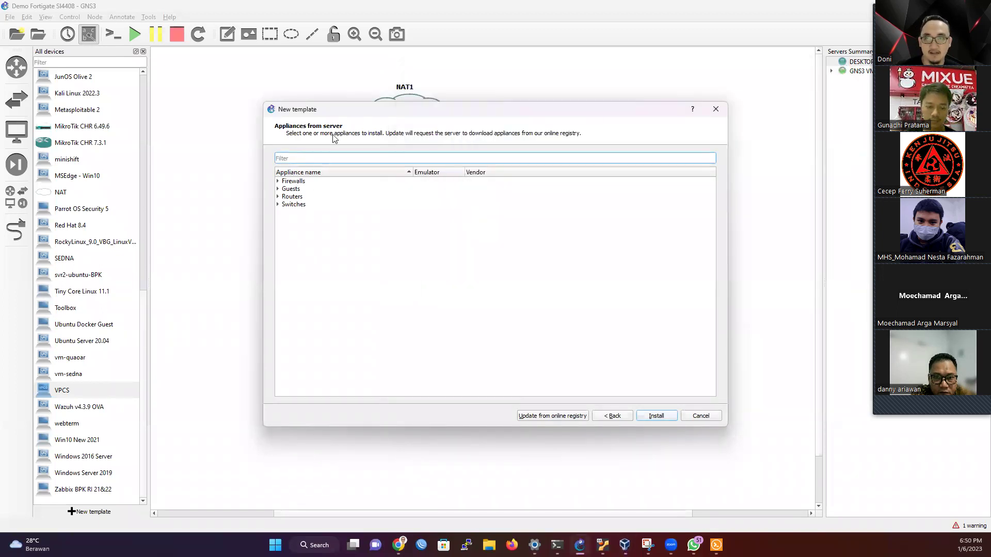
left_click(702, 415)
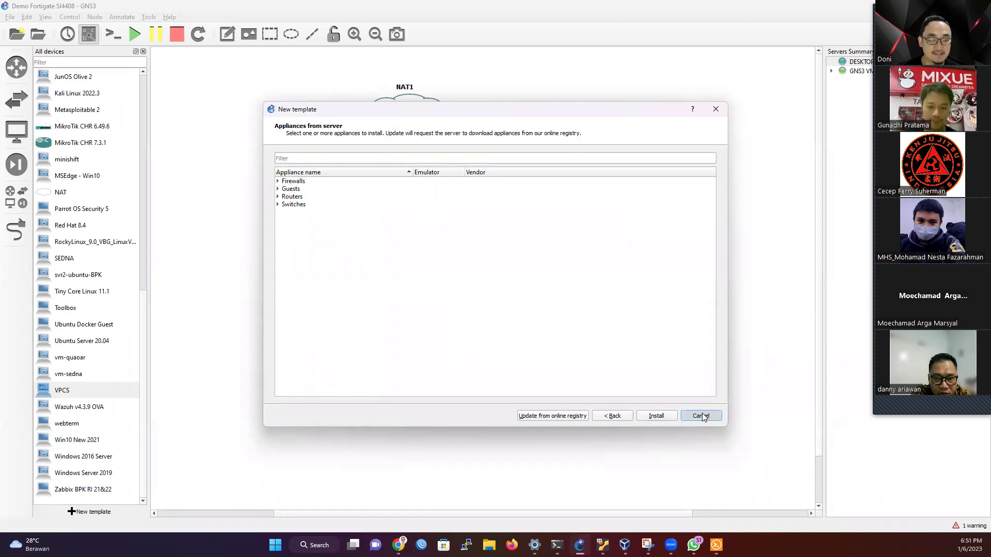
left_click(702, 416)
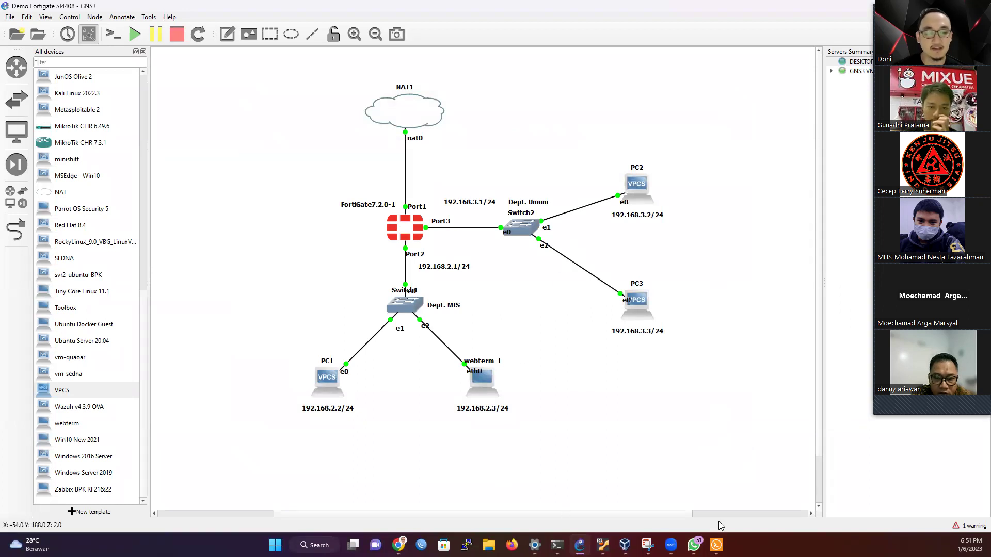
Step: In the FortiGate CLI, enter config system interface and edit port2
key("alt+Tab")
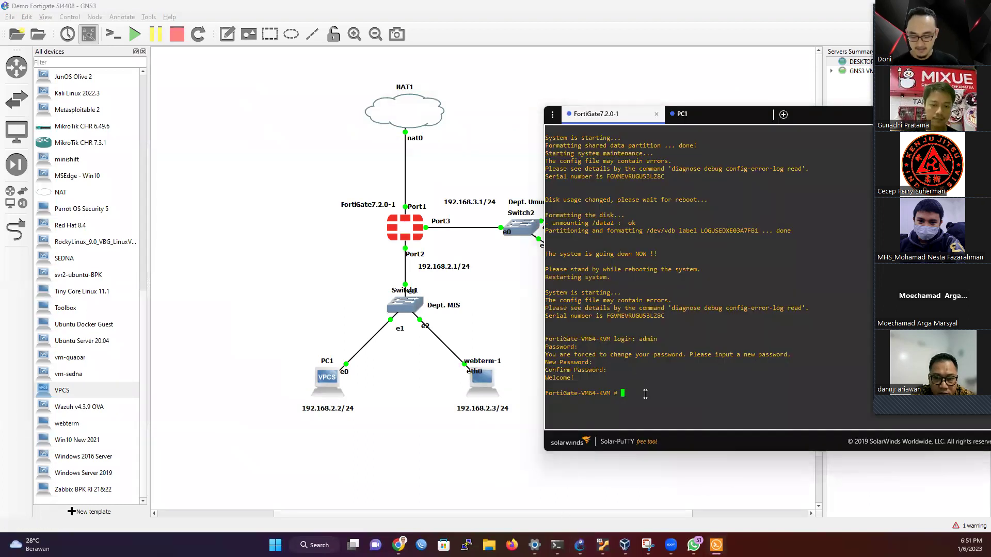
type("admin")
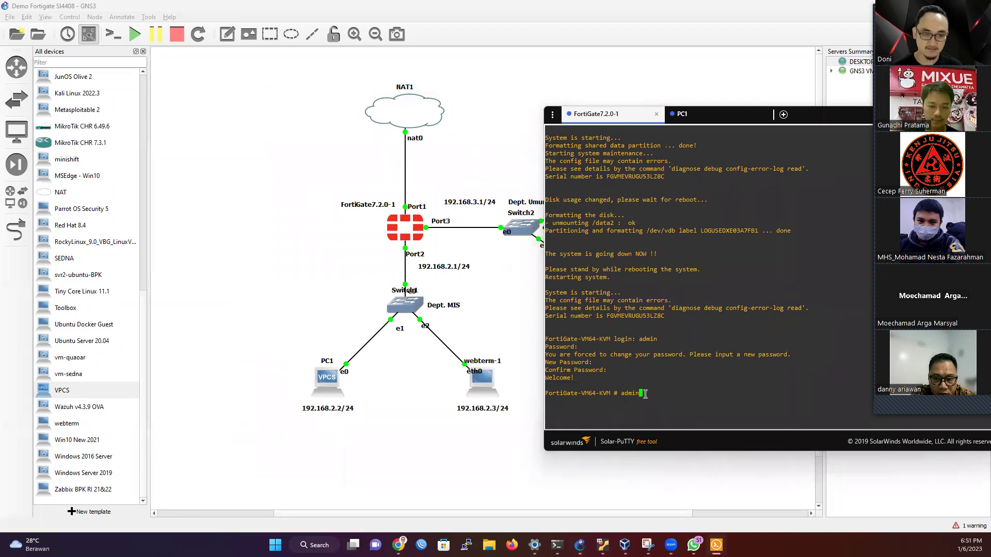
key("Return")
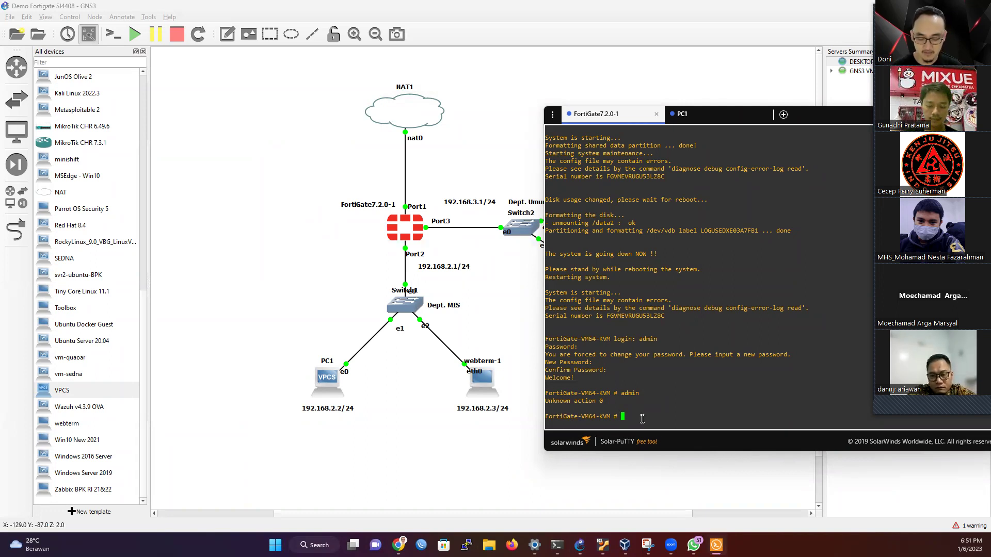
type("config system interface")
key("Return")
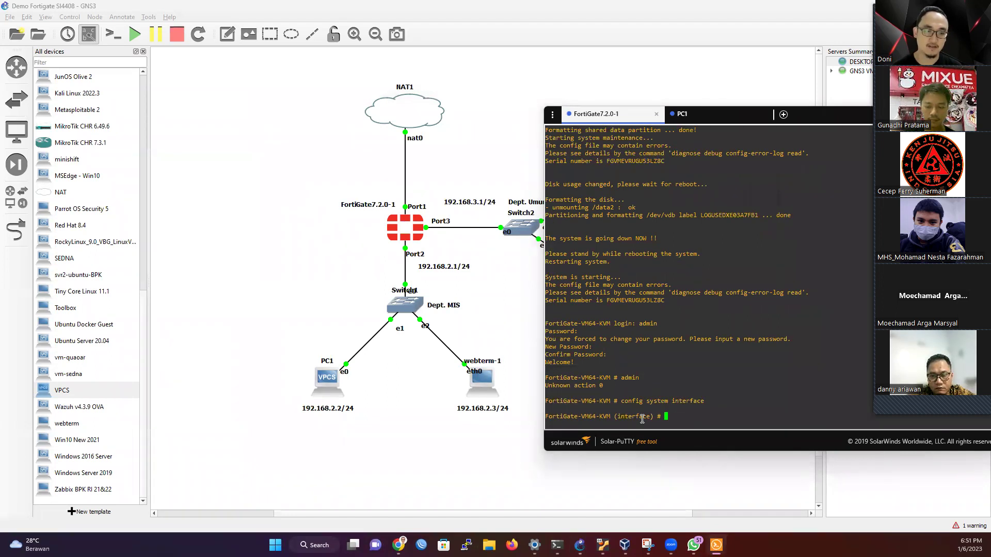
type("edit port1")
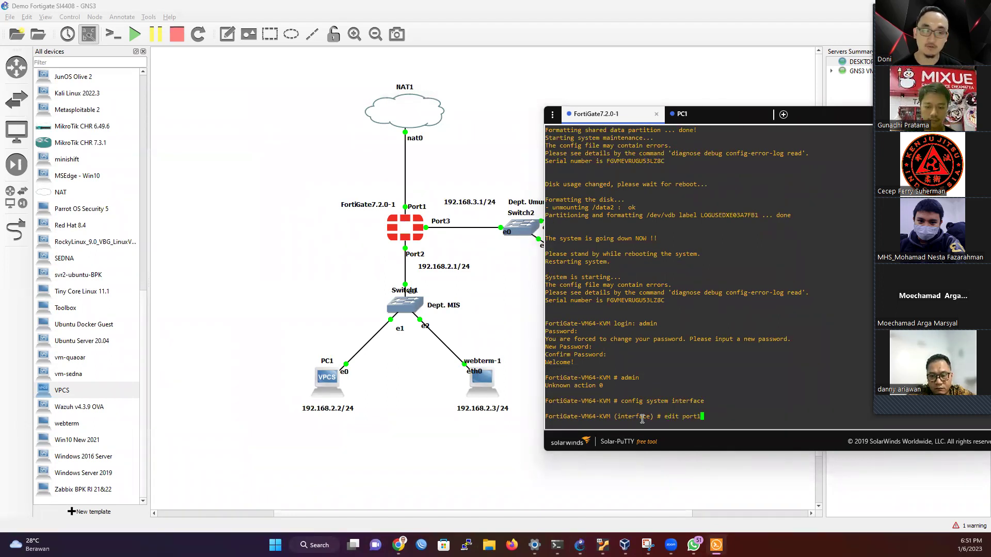
key("BackSpace")
type("2")
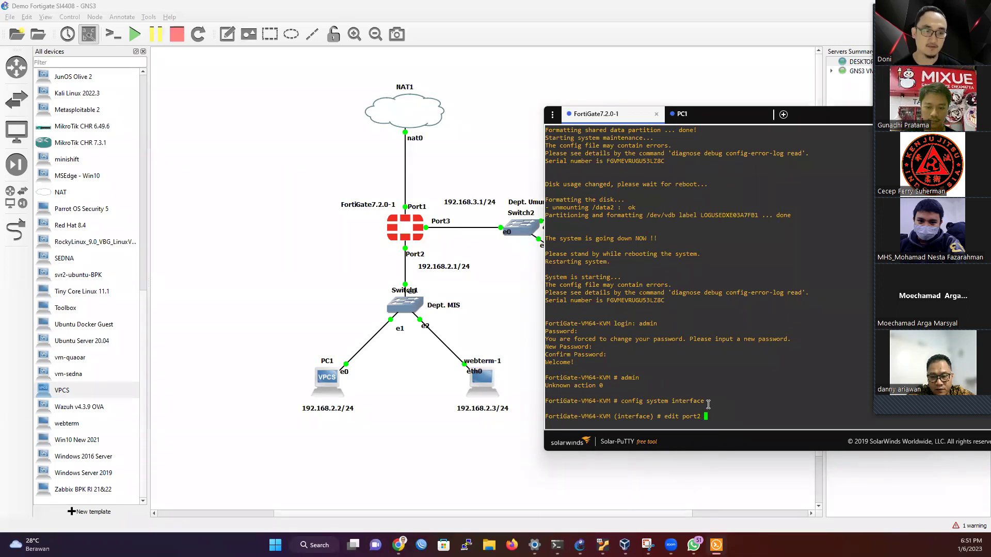
key("Return")
Step: Set port2 to 192.168.2.1/24 and allow https, http, ping, ssh and fgfm access
type("set ")
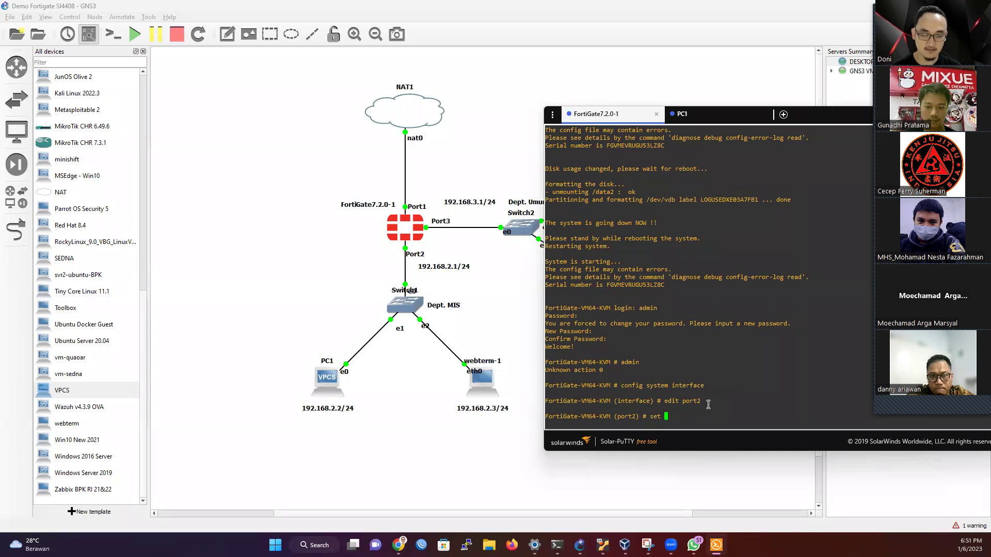
type("ip 19")
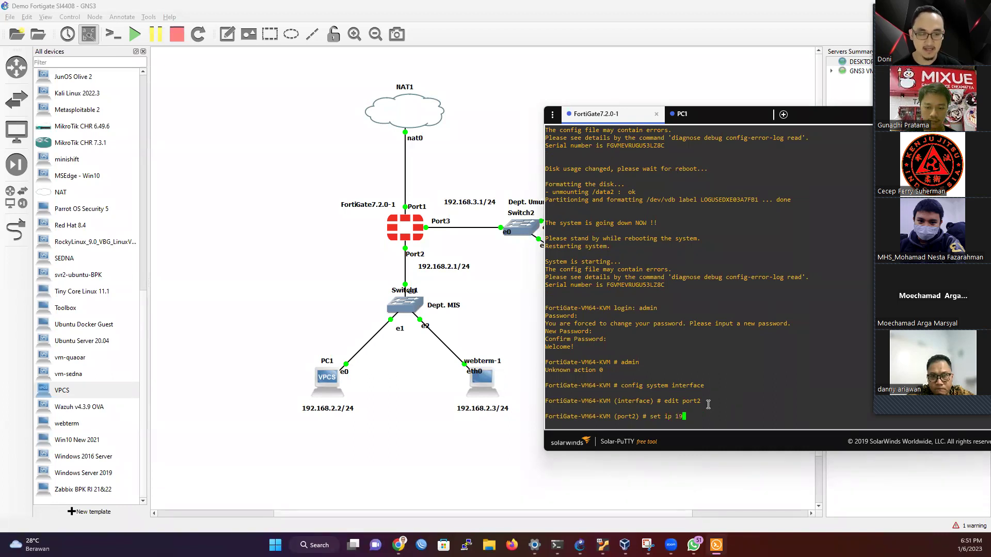
type("2.168.")
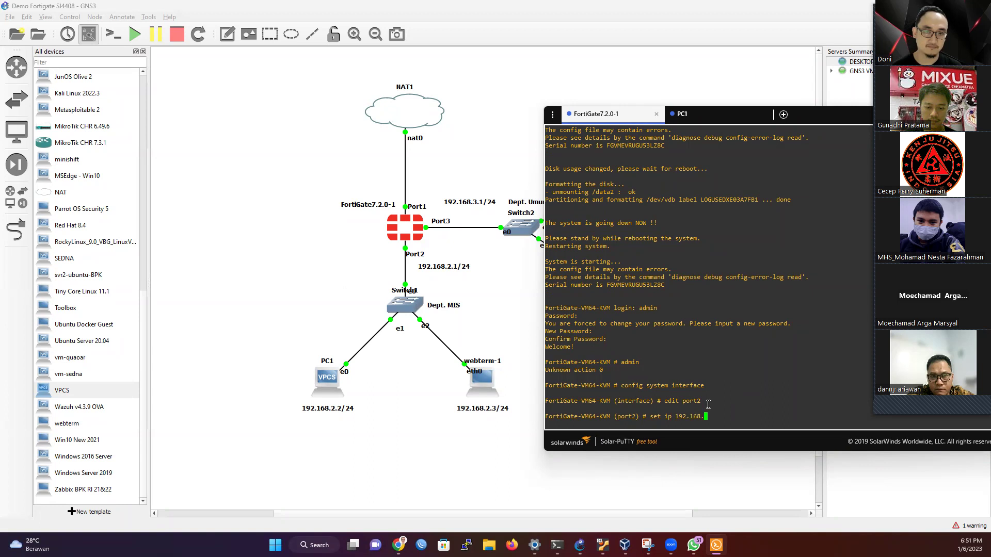
type("2.1")
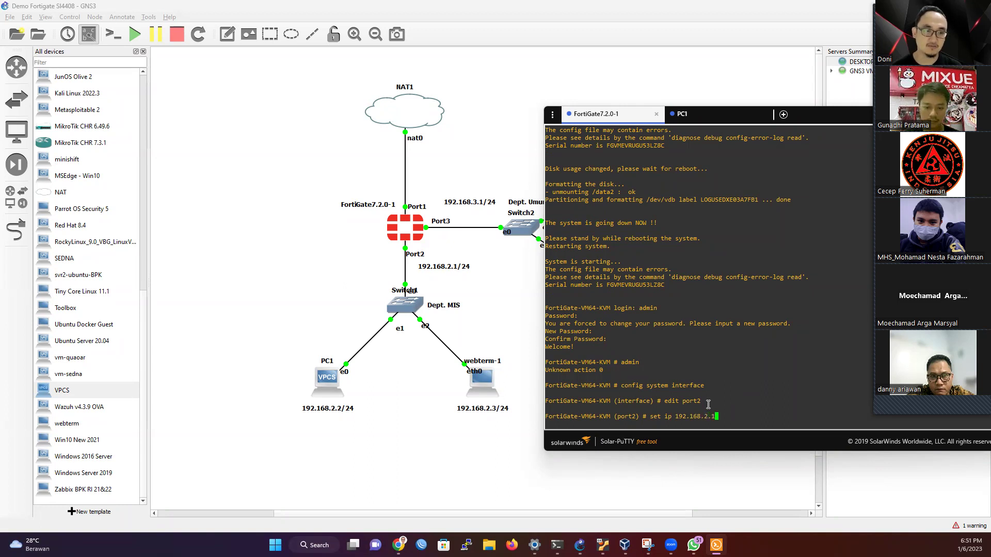
type("/24")
key("Return")
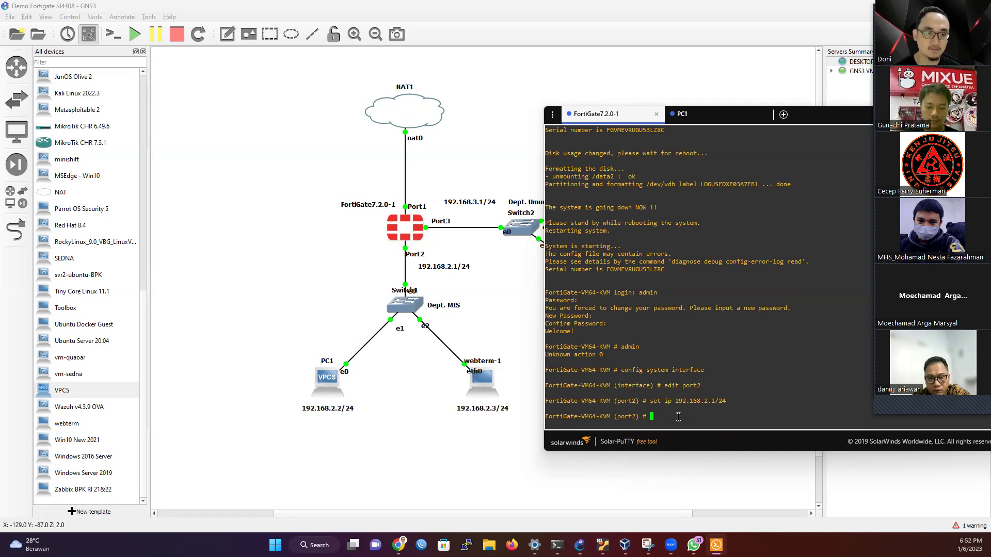
type("set al")
key("Tab")
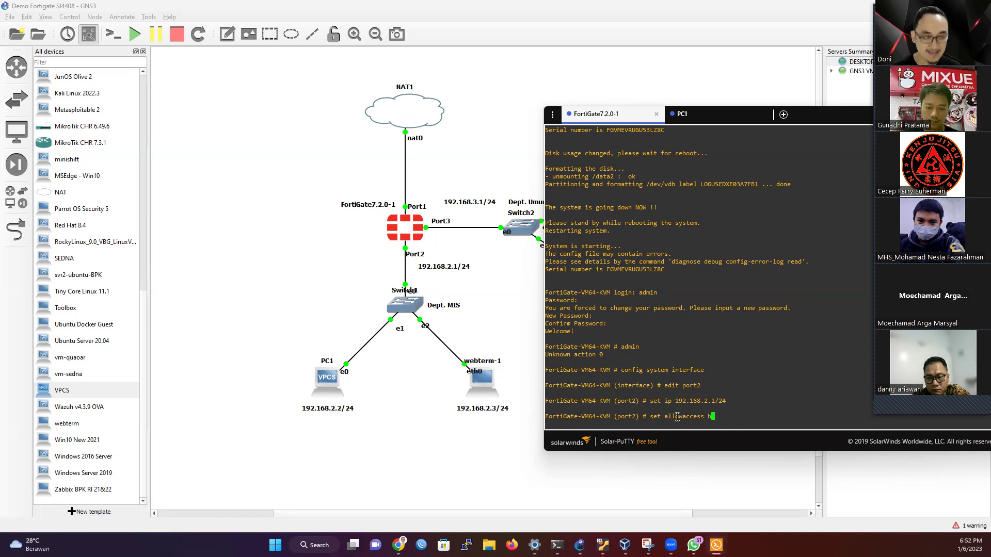
type("https")
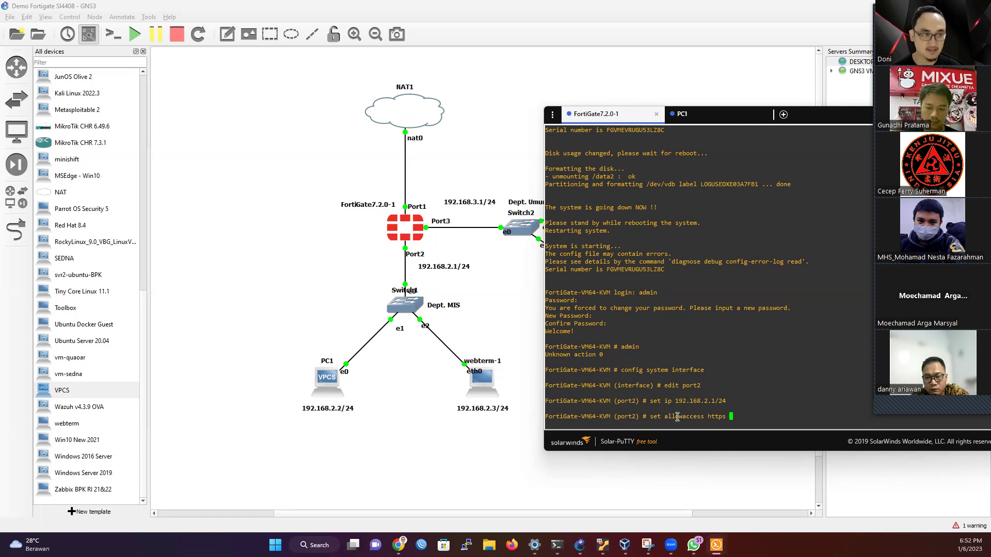
type(" http")
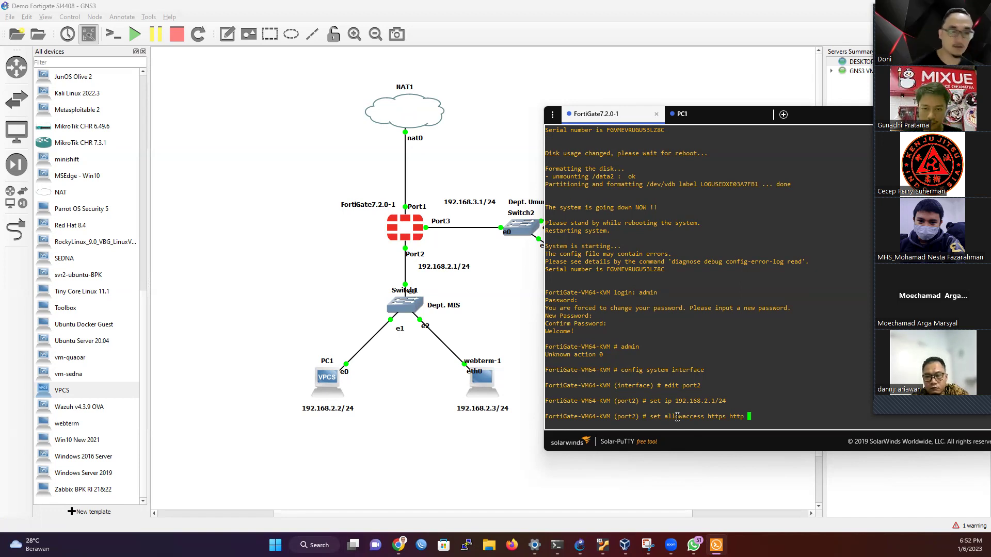
type("ping")
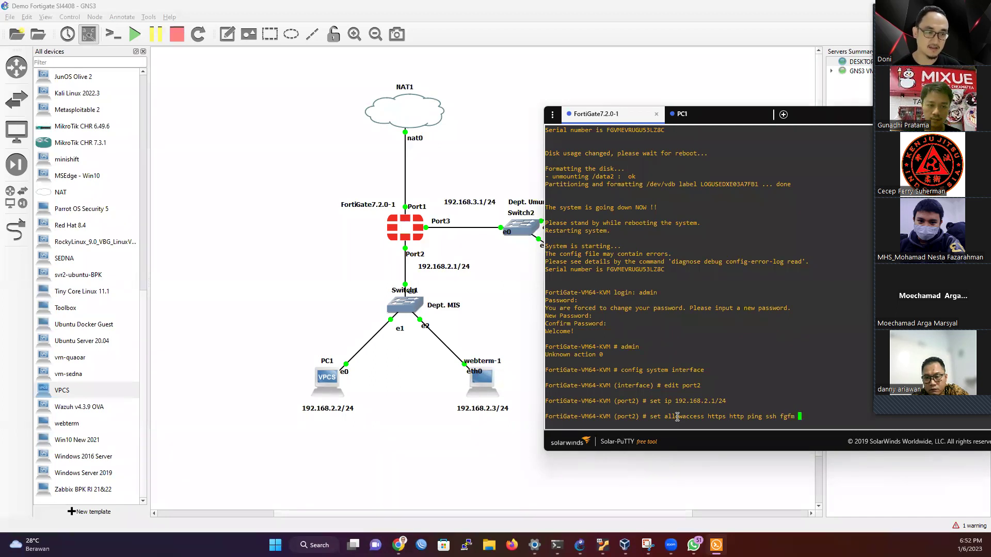
type("ssh fgfm")
key("Return")
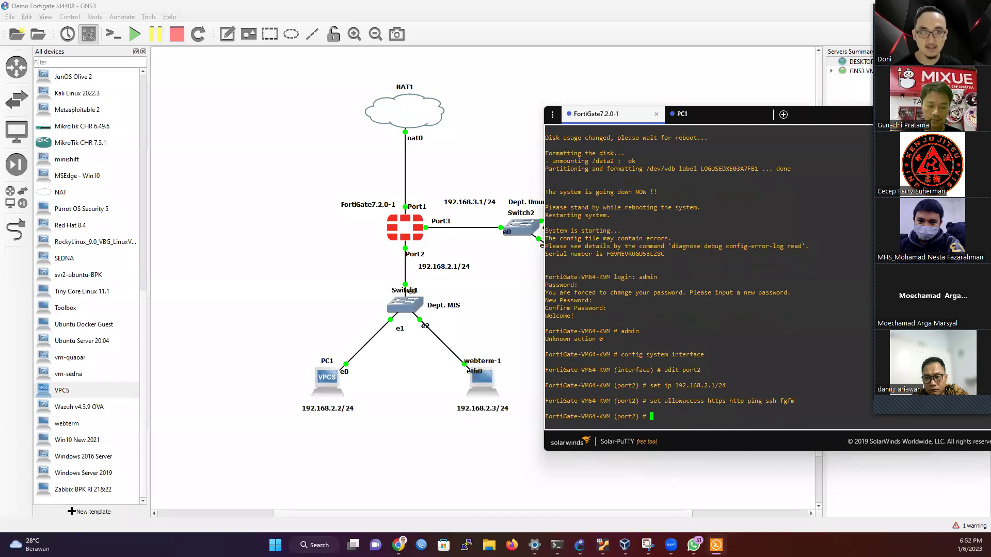
Step: Apply the port2 configuration with end in the FortiGate console
left_click(715, 114)
key("Up")
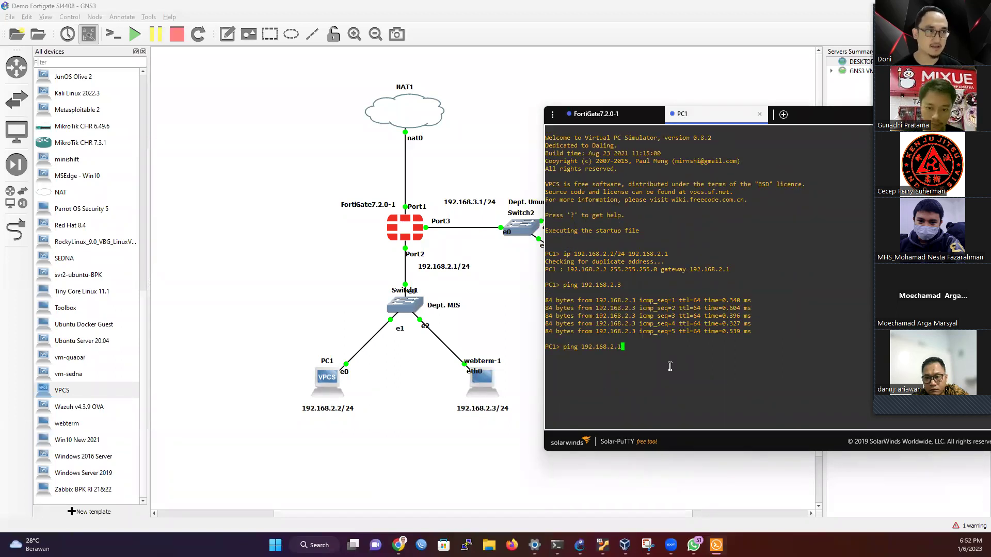
left_click(608, 114)
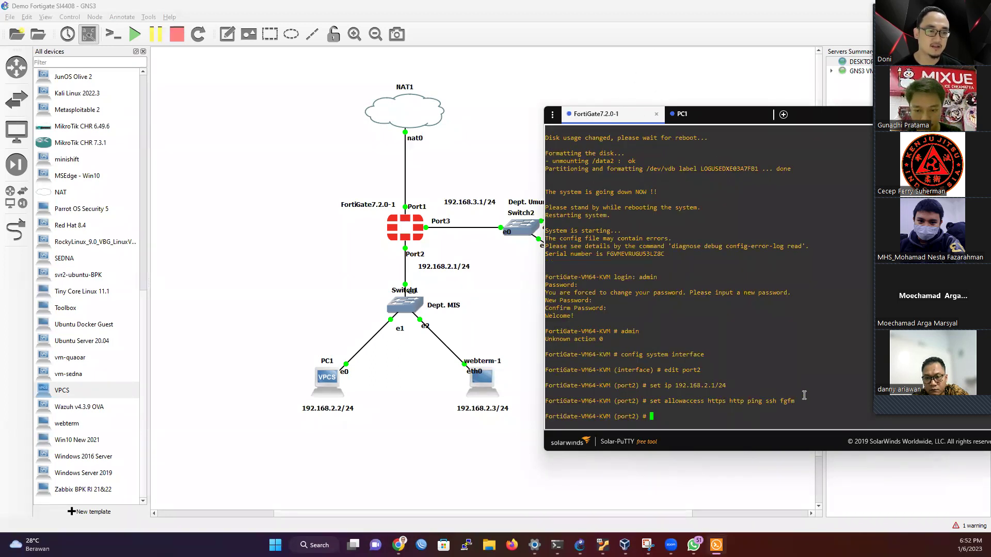
type("end")
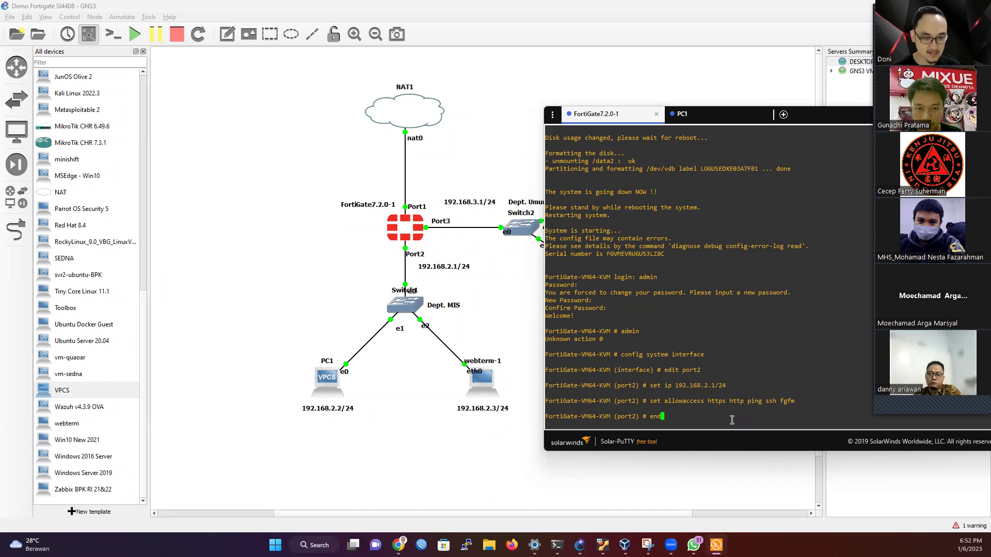
key("Return")
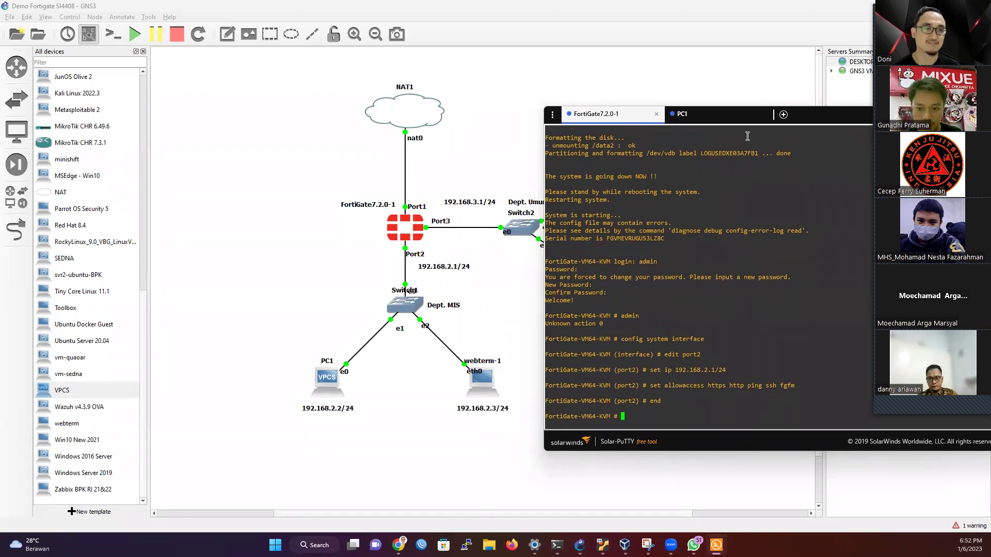
Step: Ping 192.168.2.1 from PC1 and confirm the replies
left_click(724, 120)
key("Up")
key("Return")
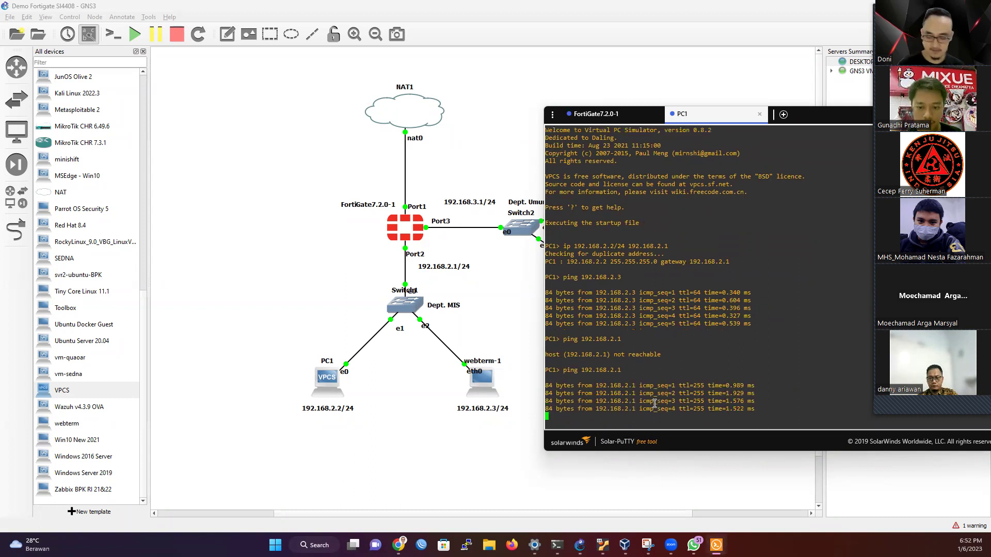
key("ctrl+c")
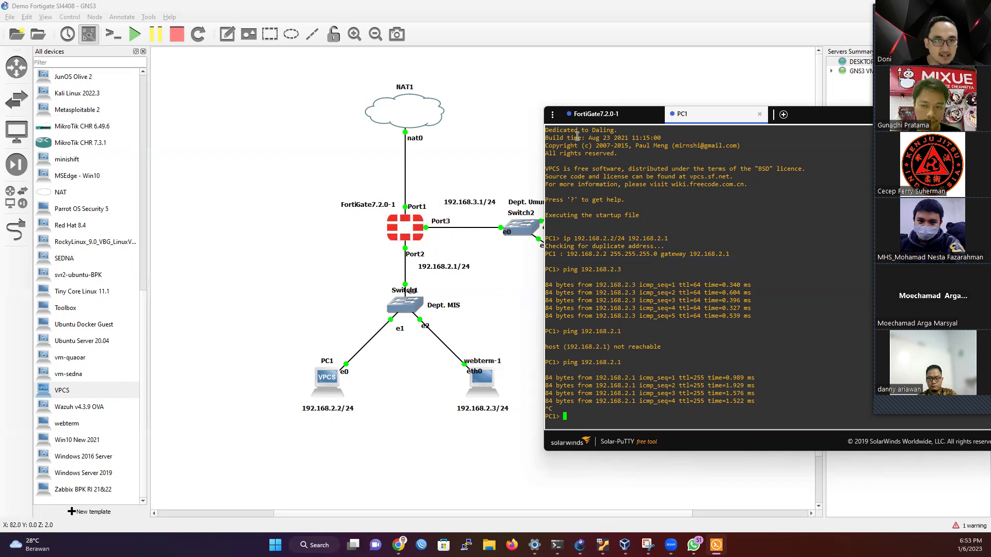
left_click(591, 114)
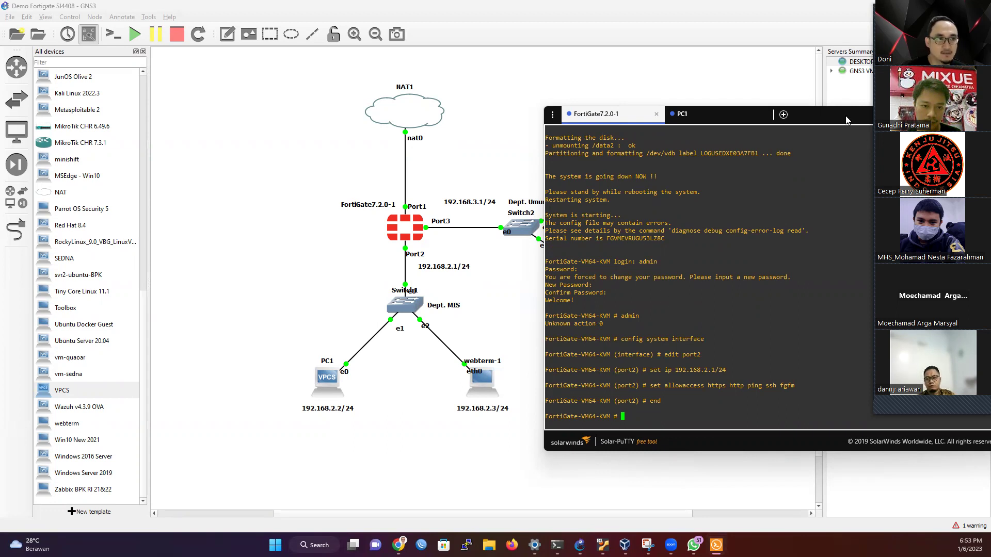
left_click_drag(803, 121, 719, 125)
Step: Open the webterm-1 console and enter 192.168.2.1 in Firefox's address bar
left_click(726, 117)
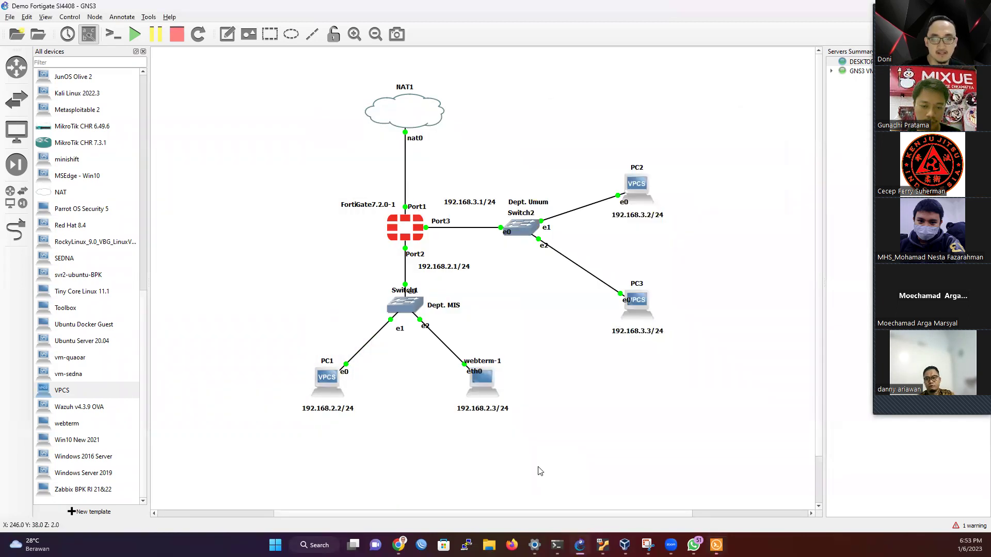
right_click(488, 386)
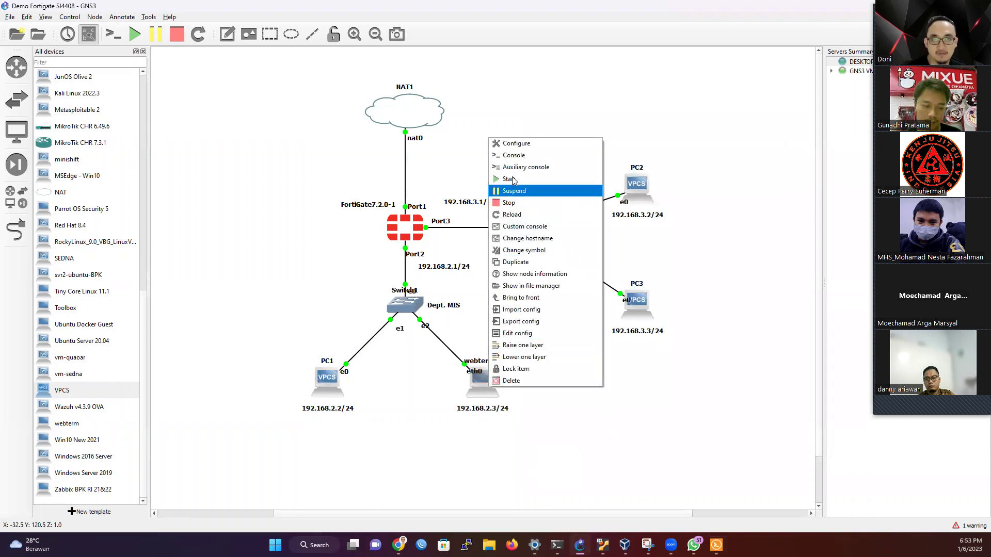
left_click(511, 155)
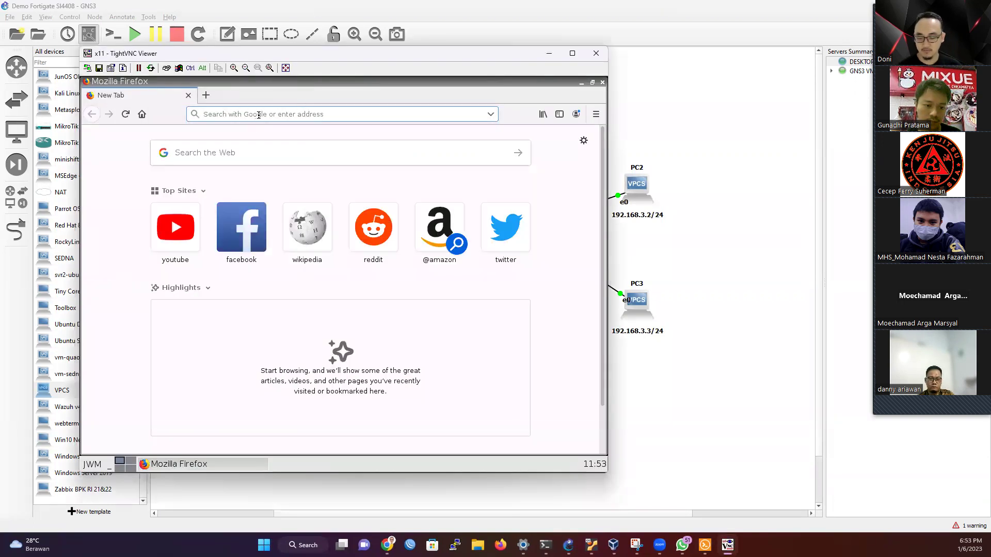
left_click(258, 114)
type("192.")
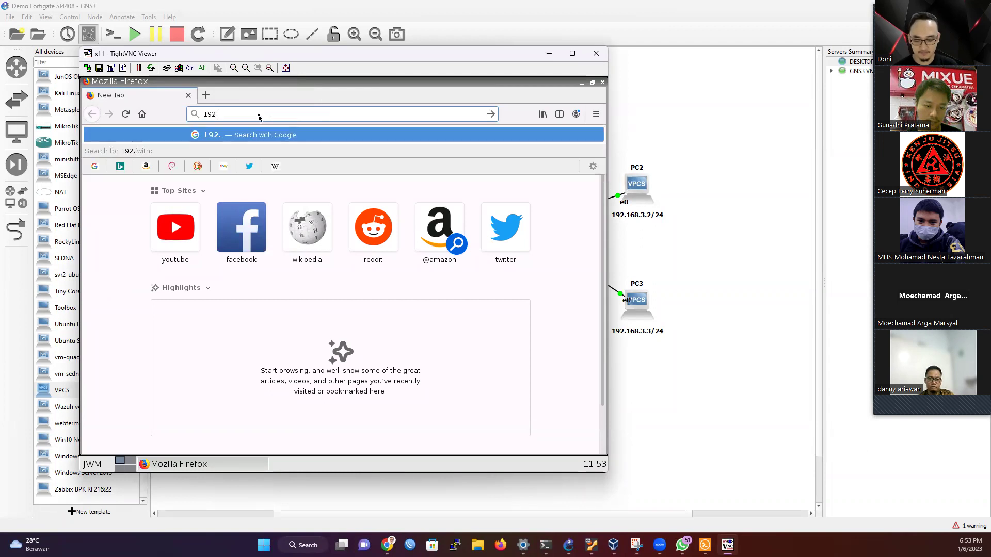
type("168.2.")
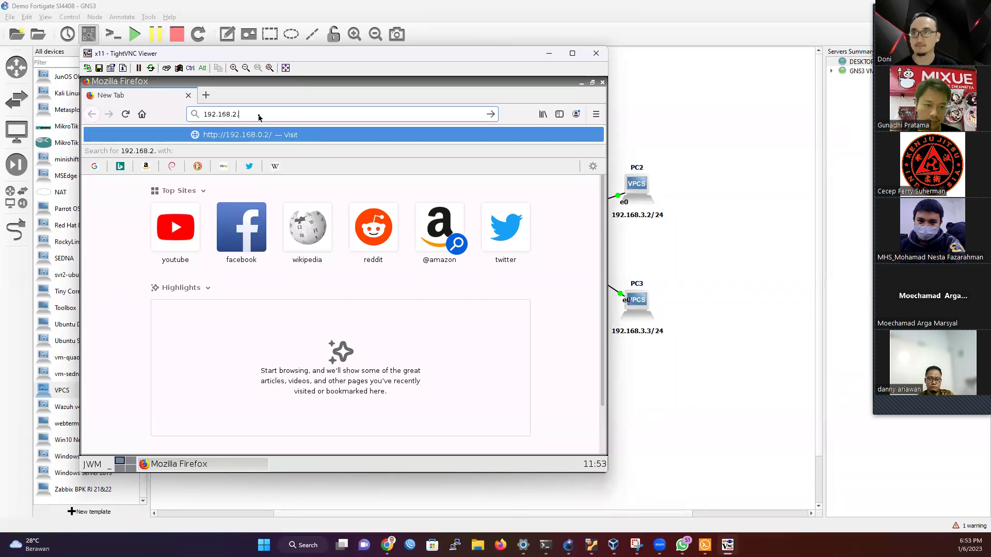
type("1")
Step: Log into the FortiGate web GUI at 192.168.2.1 as admin, save the login, and defer setup
key("Return")
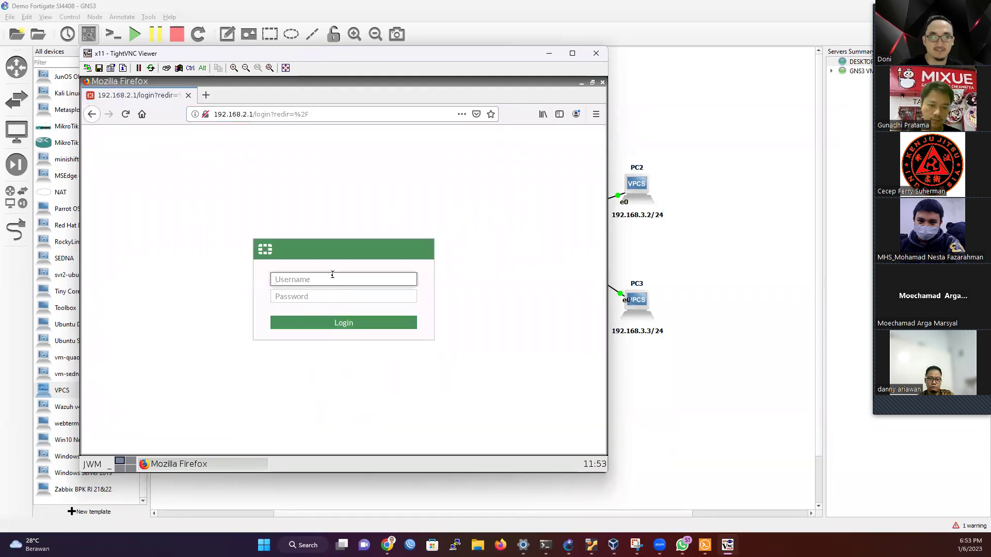
type("admin")
key("Tab")
type("123")
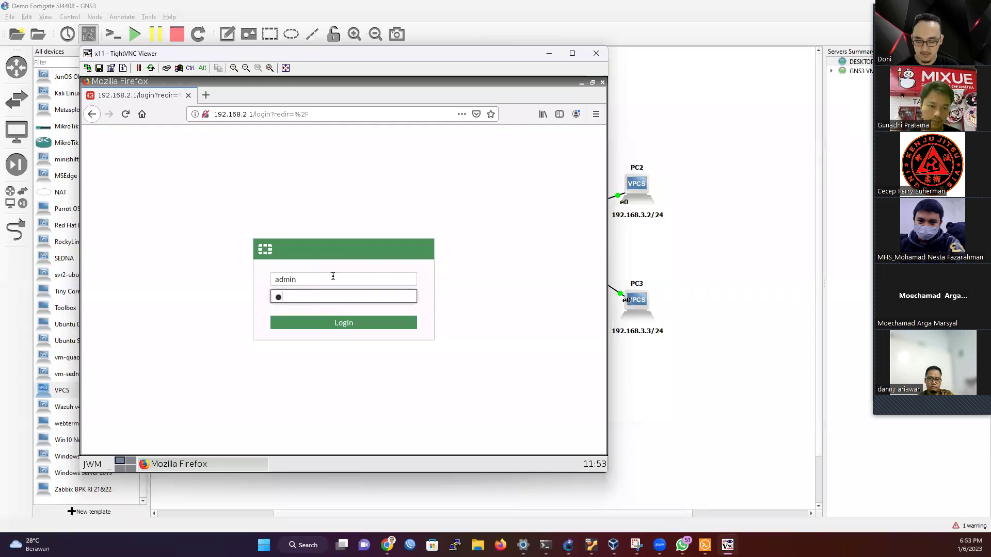
key("Return")
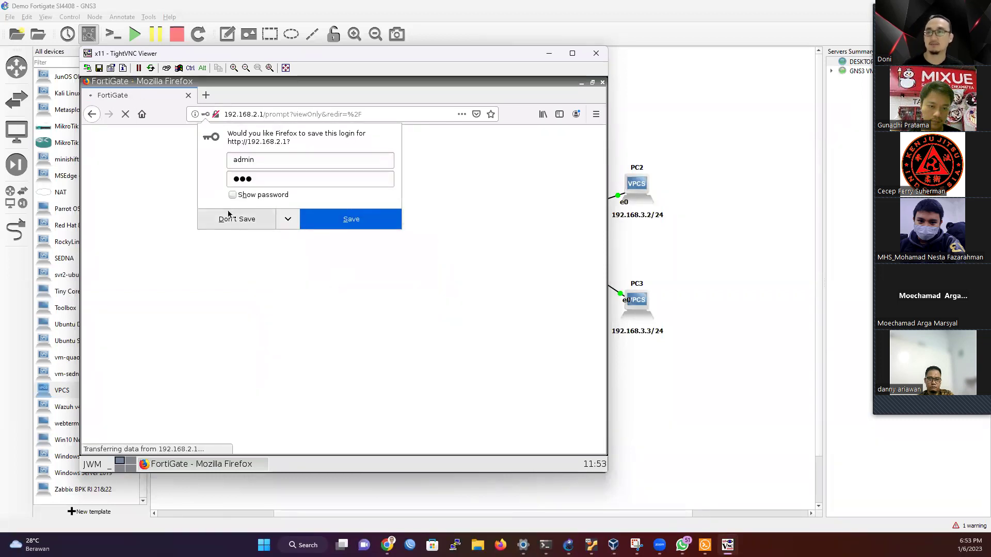
left_click(316, 217)
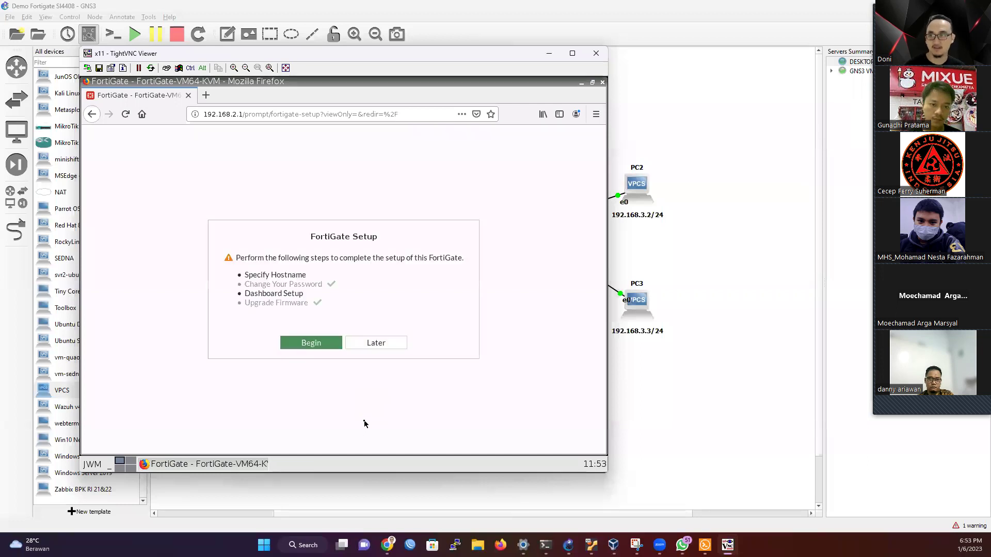
left_click(369, 346)
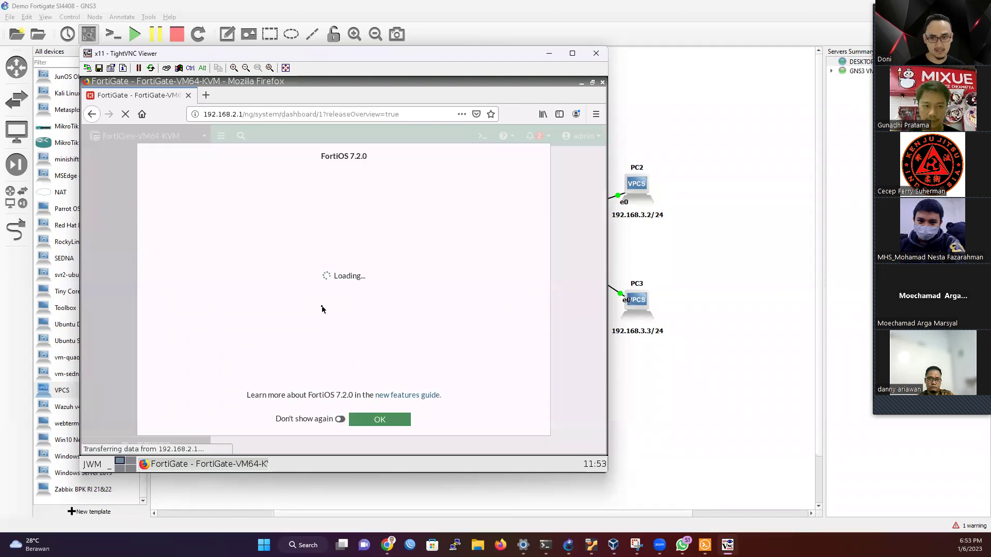
Step: Dismiss the FortiOS 7.2.0 notice permanently and scroll through the Status dashboard widgets
left_click(341, 419)
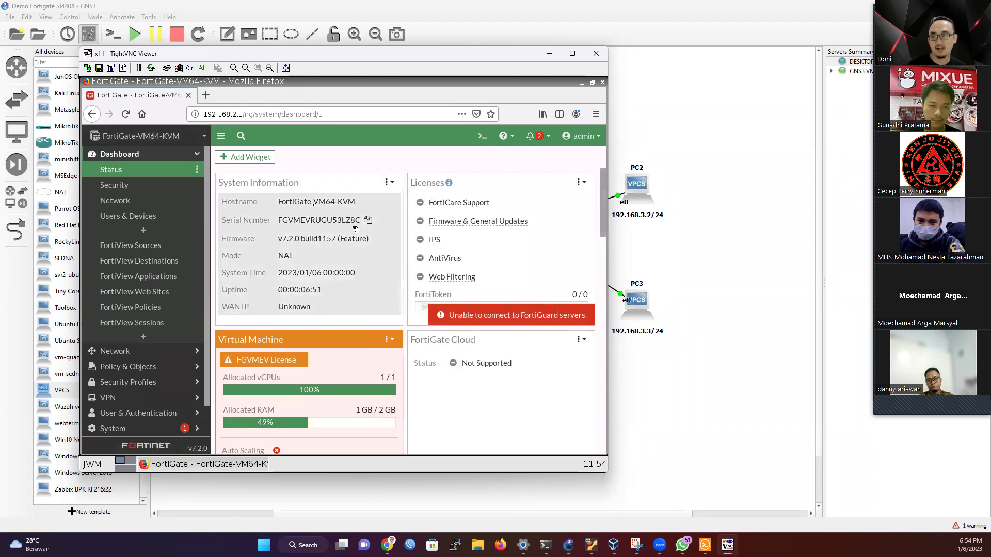
left_click_drag(478, 332, 266, 200)
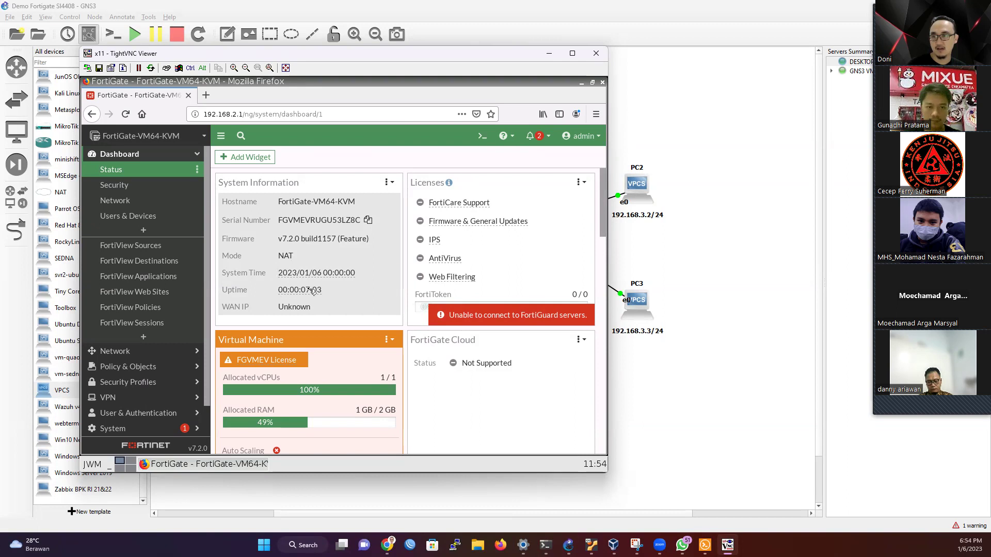
scroll(325, 278, "down", 3)
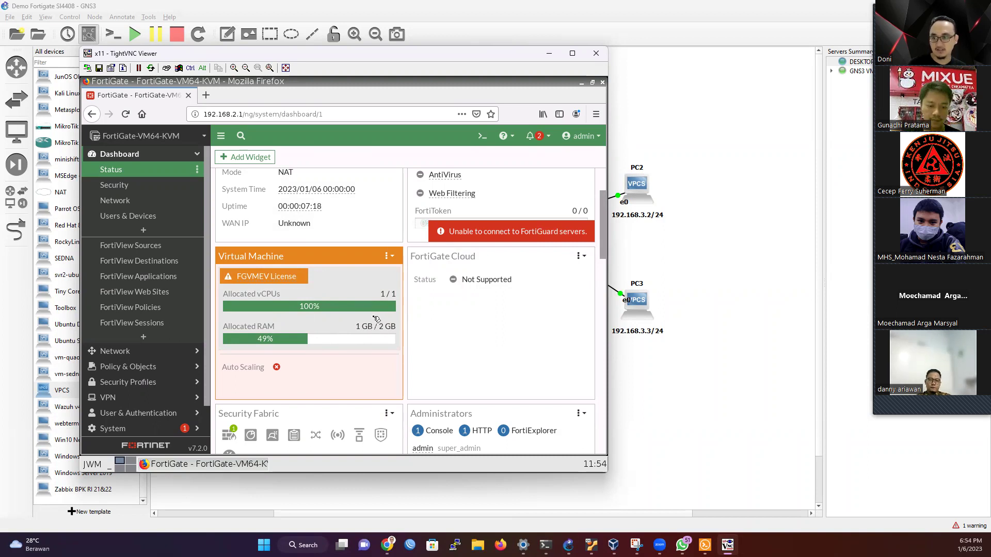
scroll(376, 306, "down", 5)
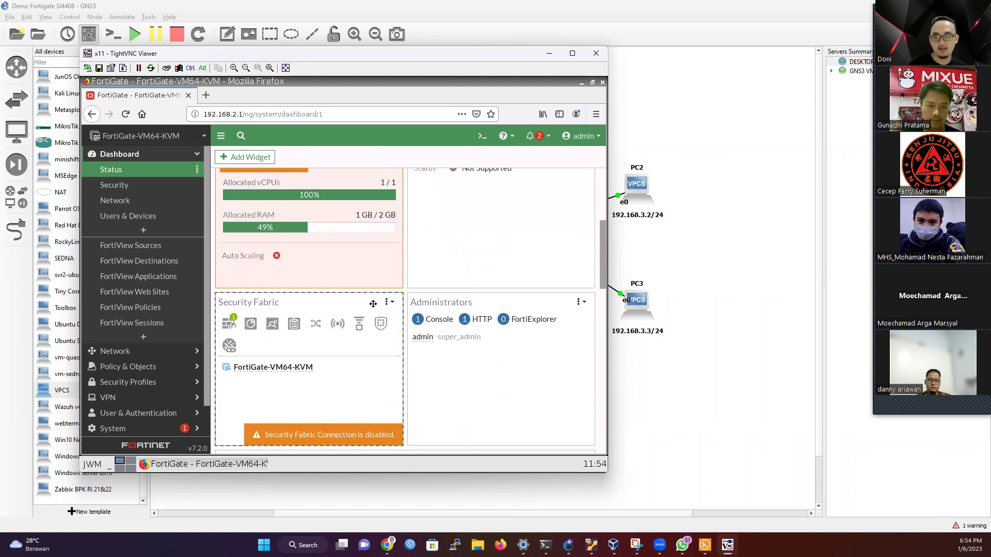
scroll(369, 326, "down", 1)
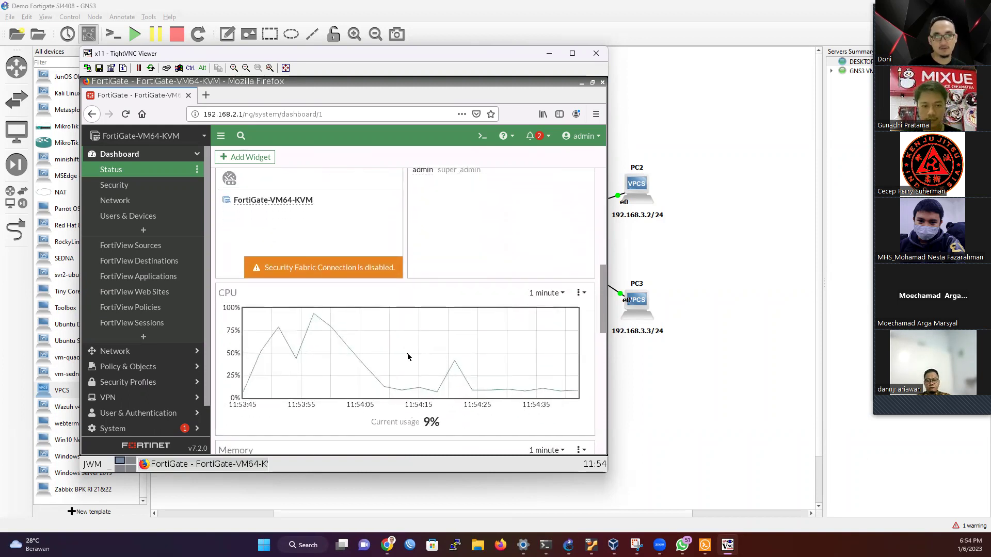
scroll(407, 356, "down", 4)
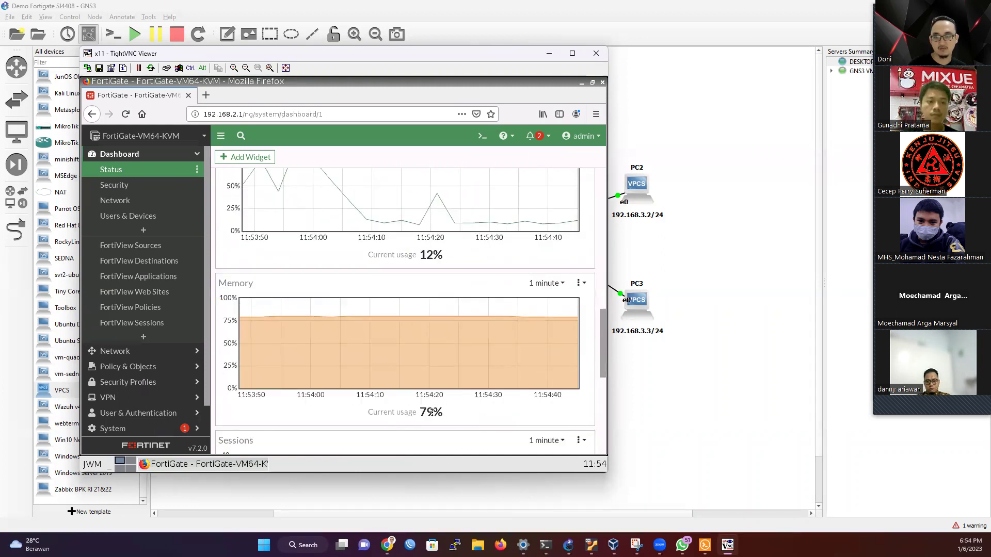
scroll(455, 360, "down", 4)
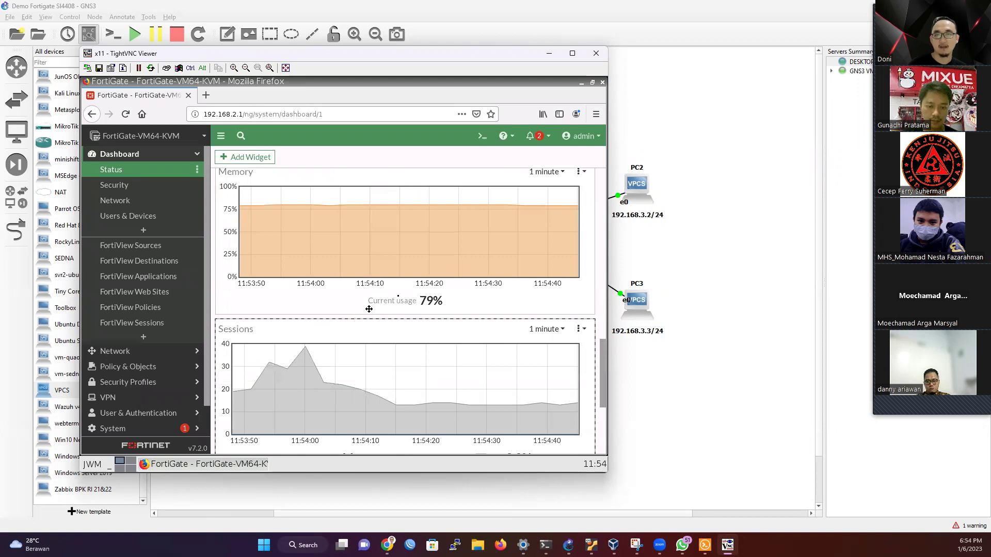
scroll(414, 299, "down", 5)
scroll(436, 323, "up", 3)
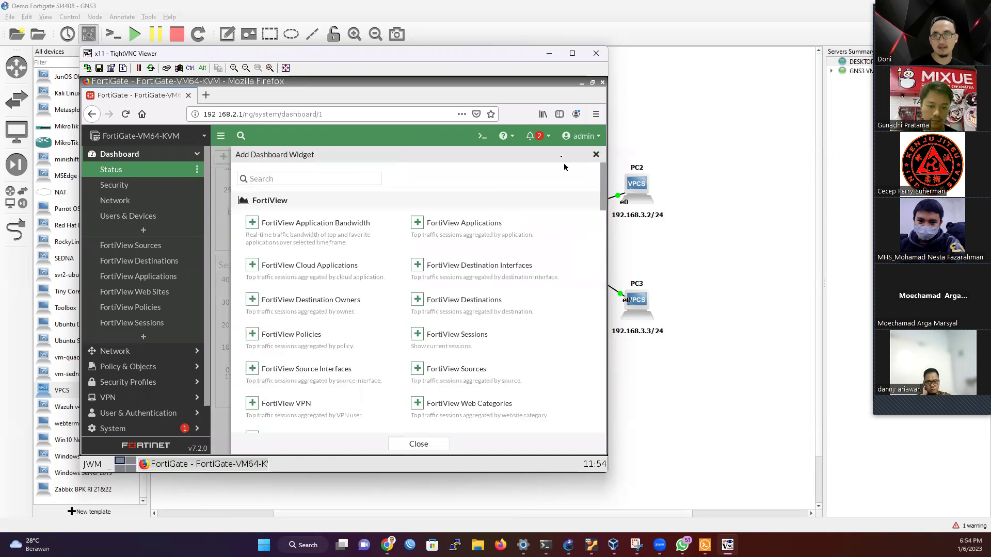
left_click(596, 154)
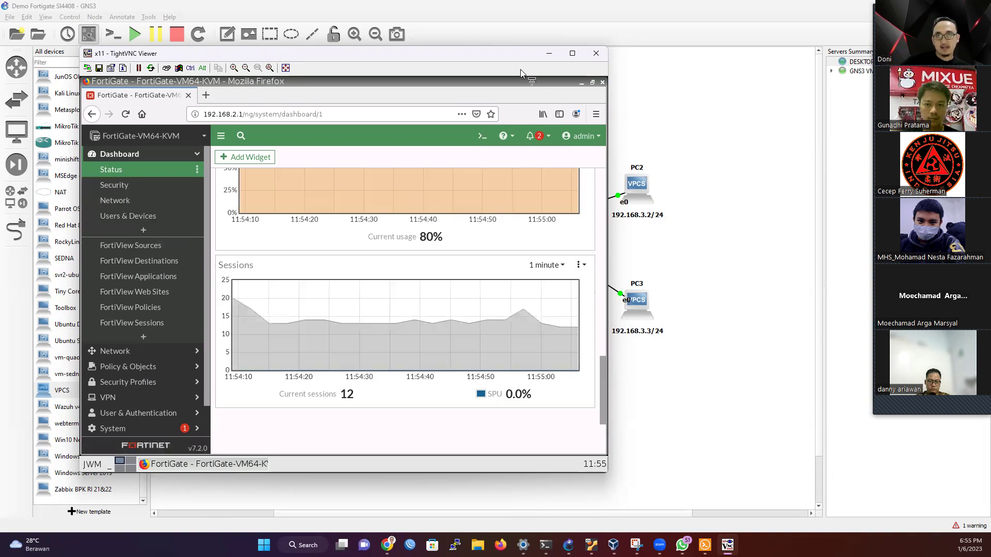
Step: Maximise the remote viewer and open Network > Interfaces, adding it to favourites
left_click_drag(516, 62, 497, 304)
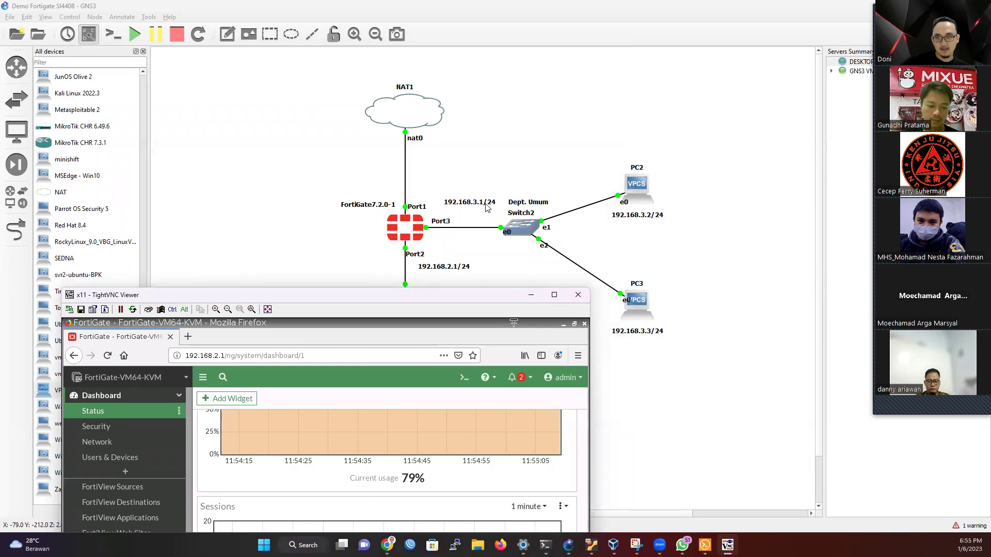
double_click(475, 294)
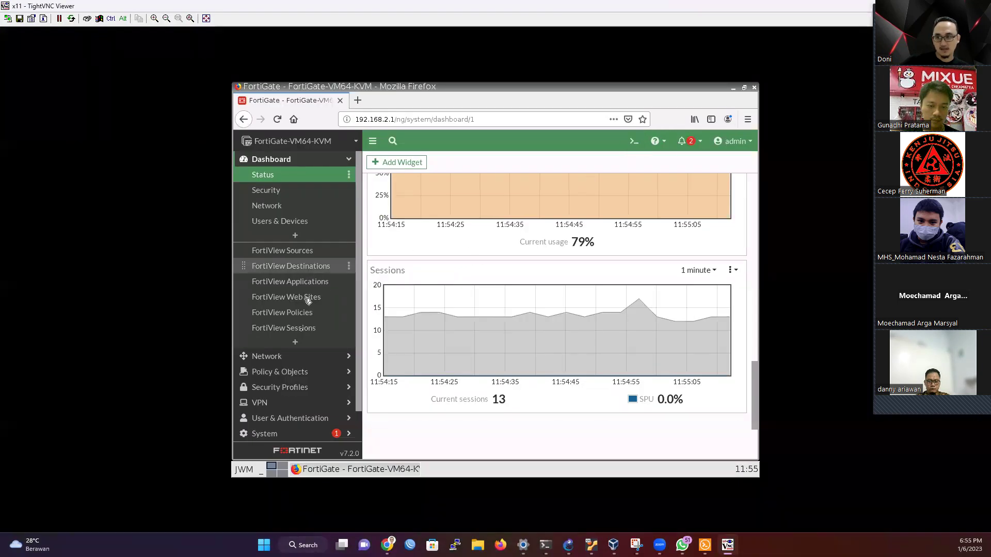
left_click(310, 360)
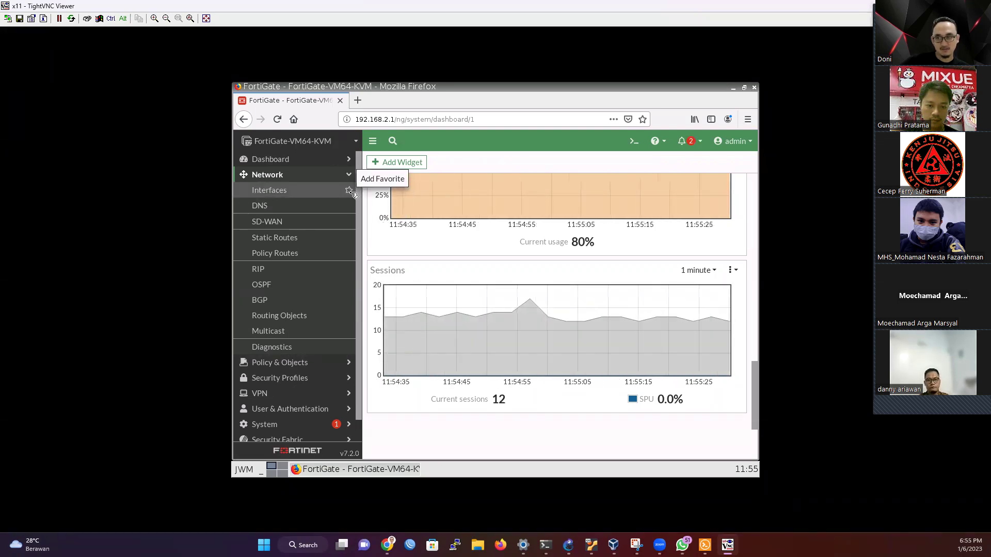
left_click(349, 191)
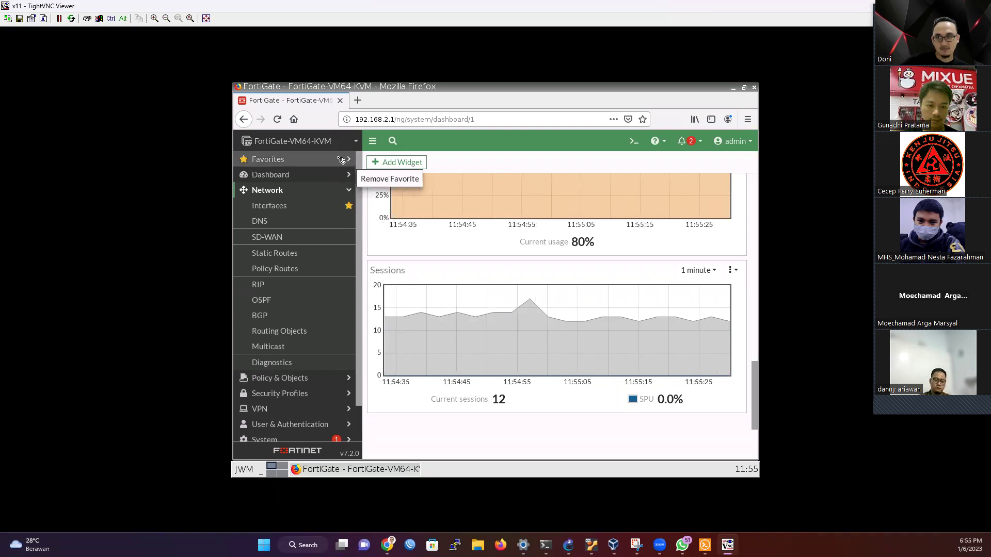
left_click(307, 212)
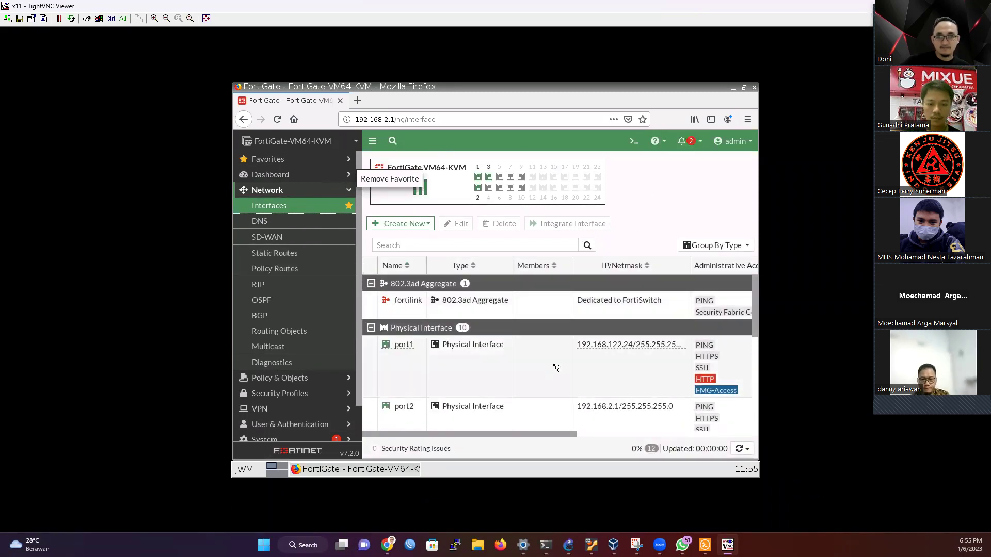
Step: Scroll down the interfaces list and select port3
scroll(422, 396, "down", 1)
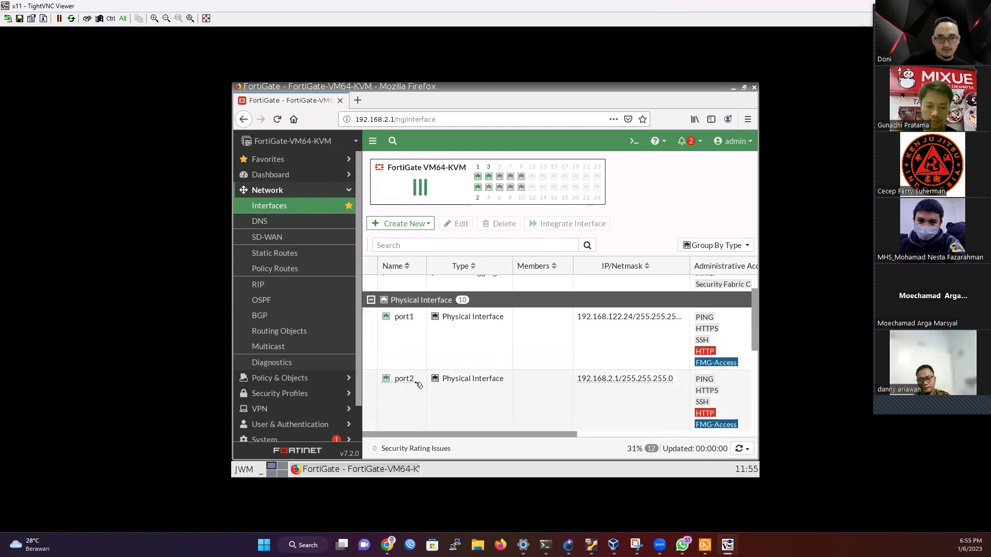
scroll(420, 383, "down", 1)
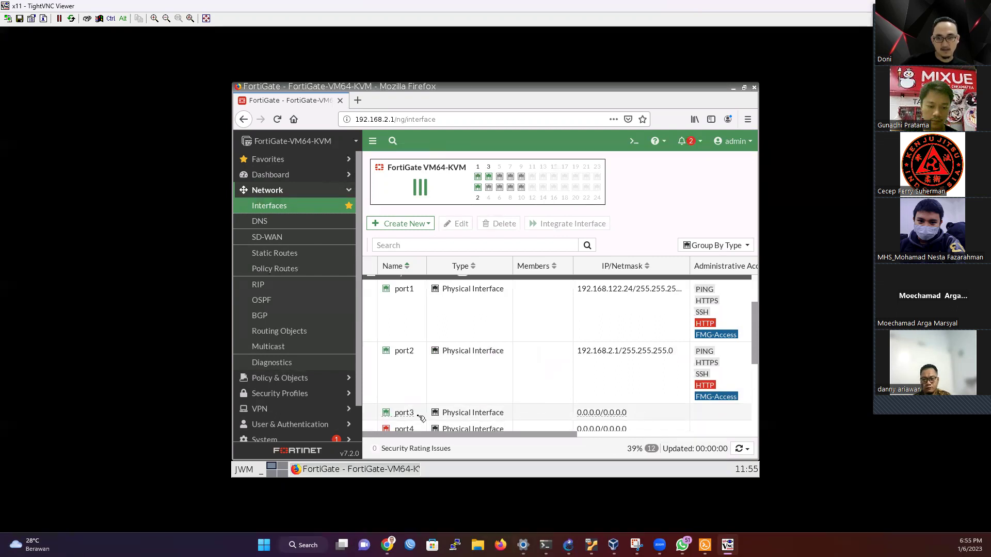
left_click(413, 417)
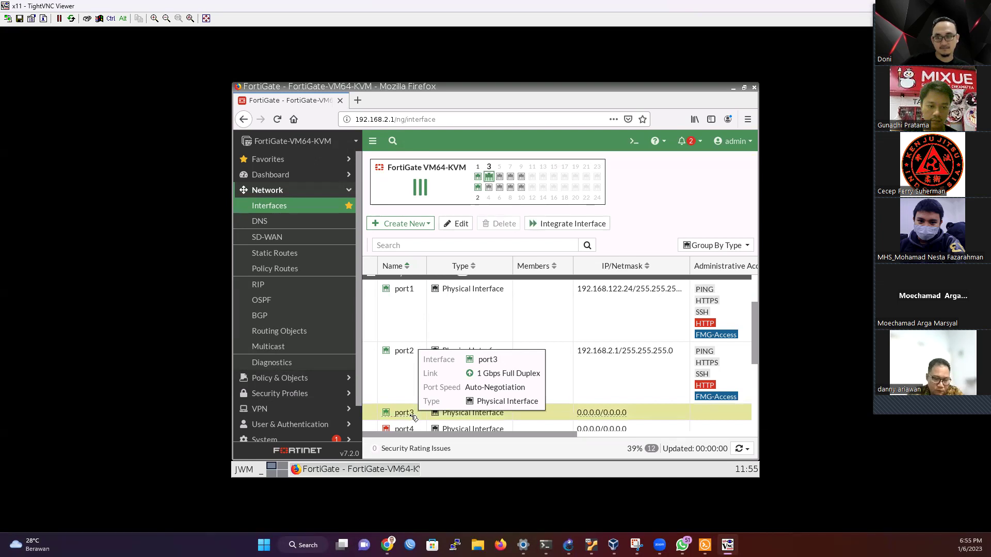
scroll(413, 417, "down", 1)
Step: Give port3 the alias 'Dept. Umum' and address 192.168.3.1/24
double_click(412, 388)
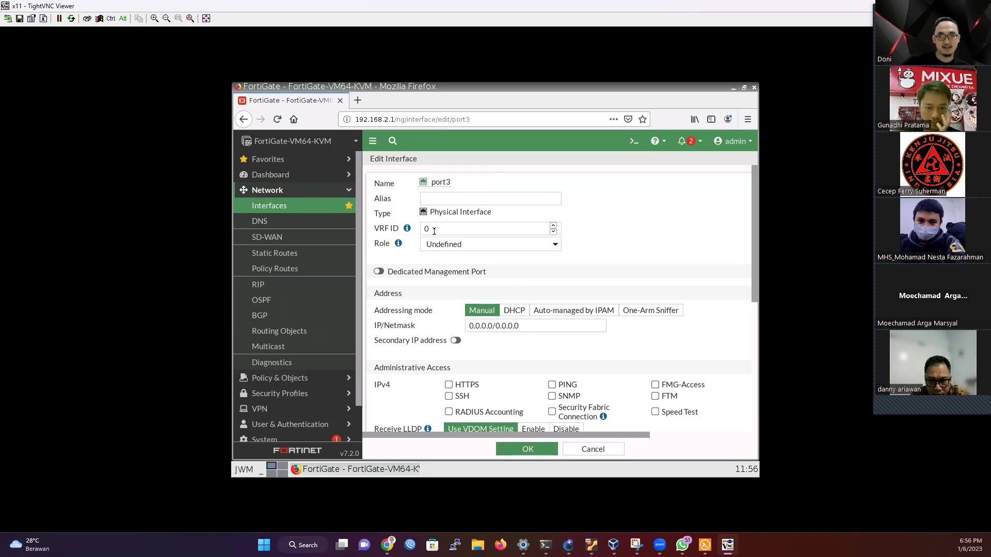
left_click(440, 200)
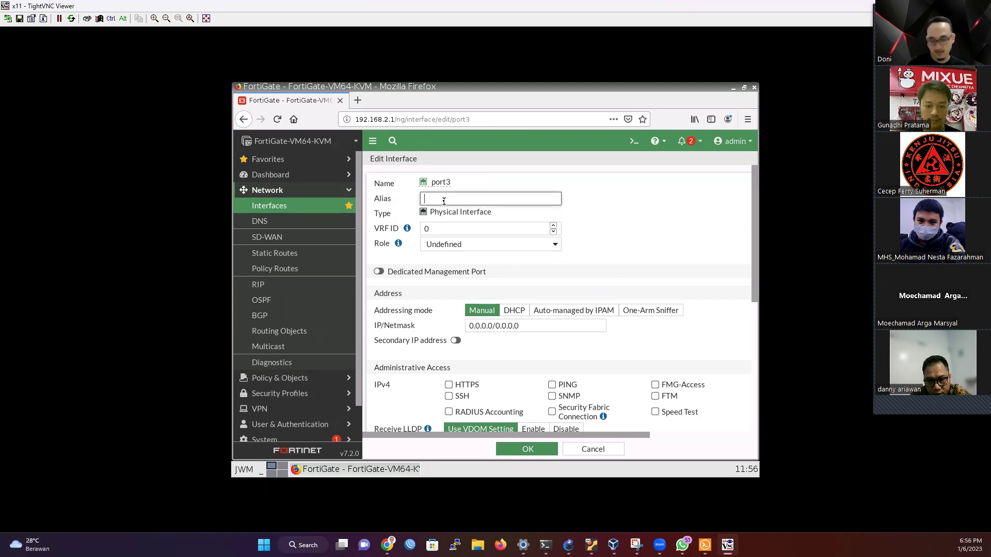
type("Dept")
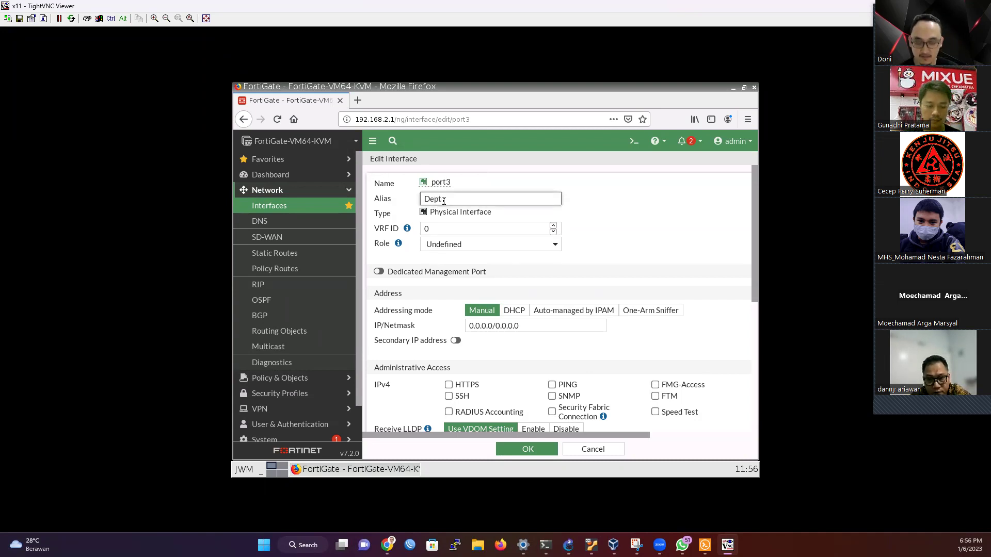
type(" Umum")
left_click(443, 199)
type(".")
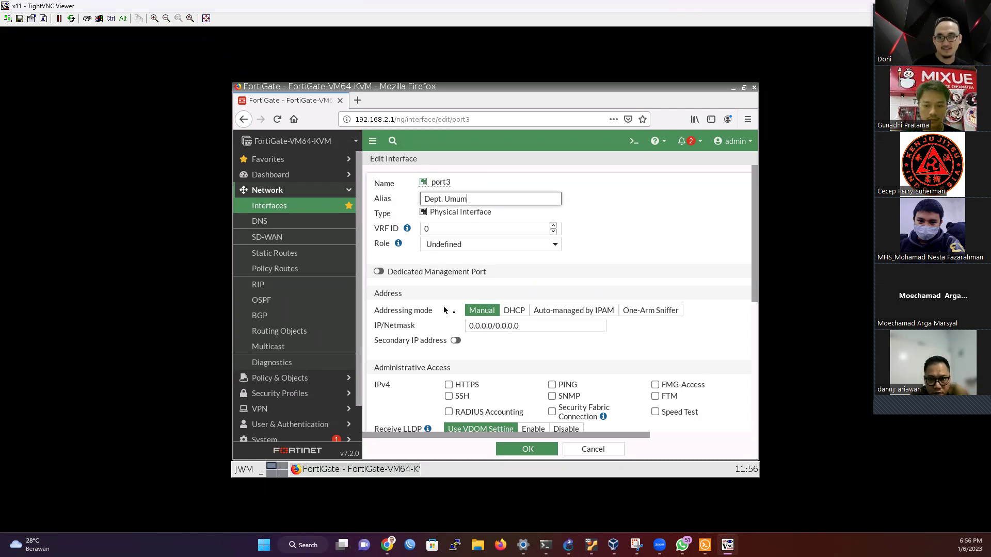
left_click_drag(547, 326, 446, 324)
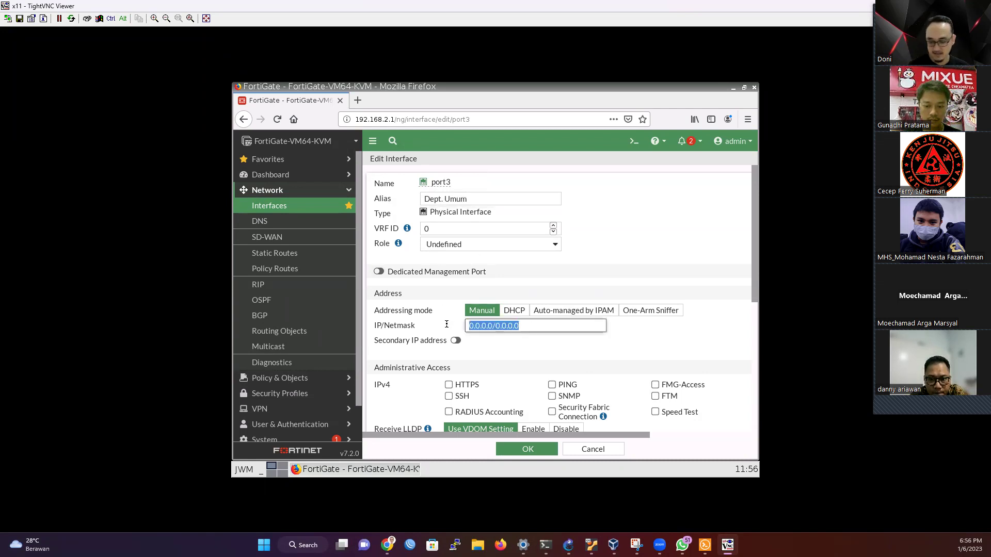
type("192.168.3.1")
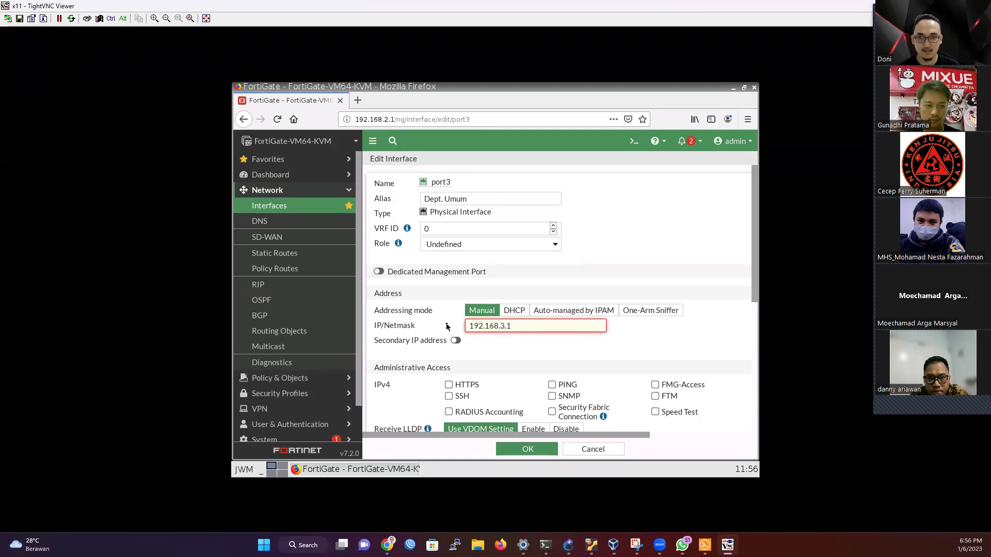
type("/24")
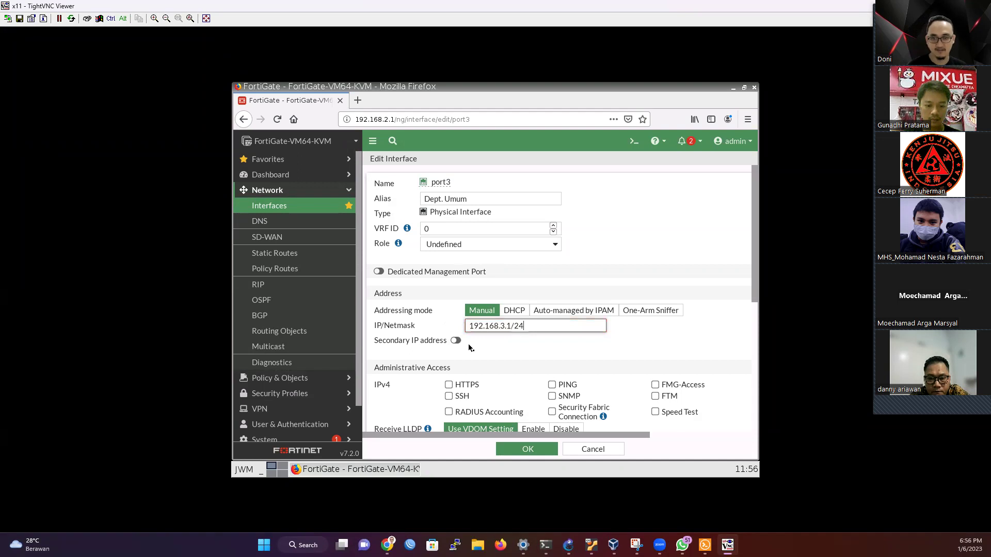
Step: Enable PING, SNMP and SSH administrative access on port3
scroll(499, 365, "down", 1)
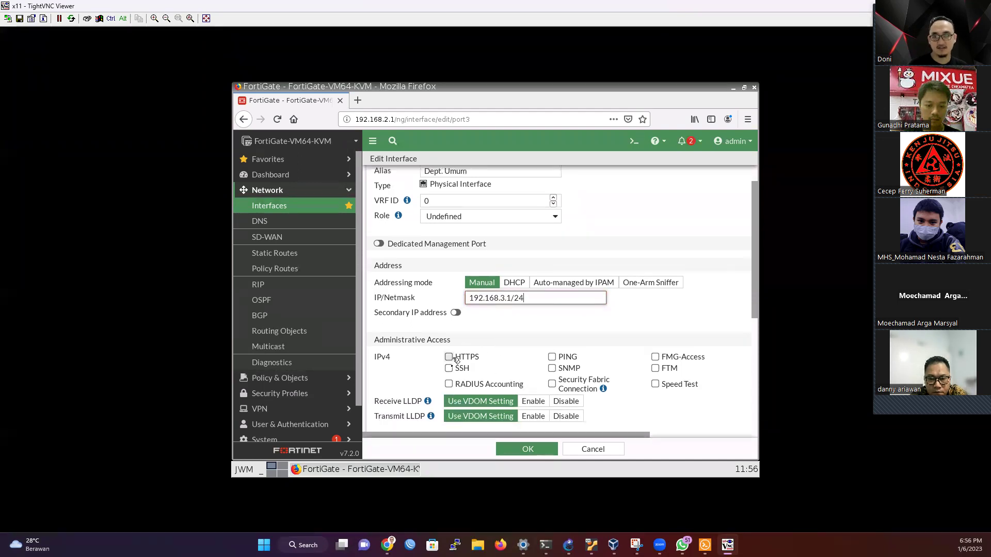
left_click(561, 358)
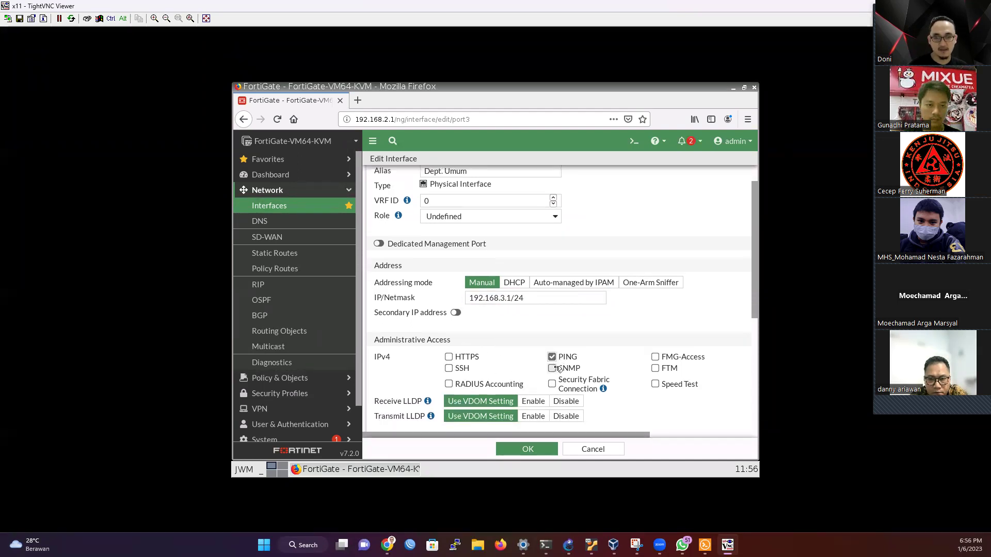
left_click(552, 368)
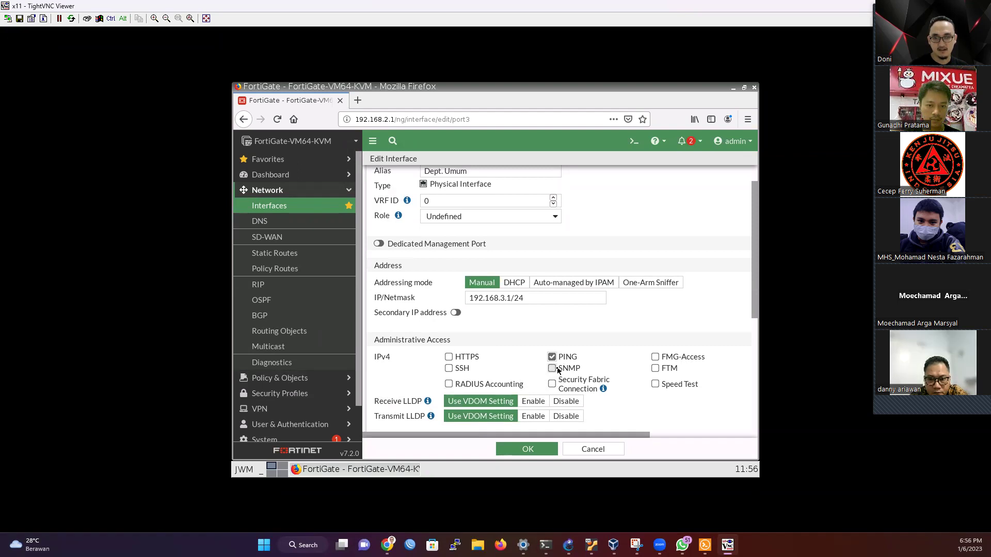
left_click(449, 368)
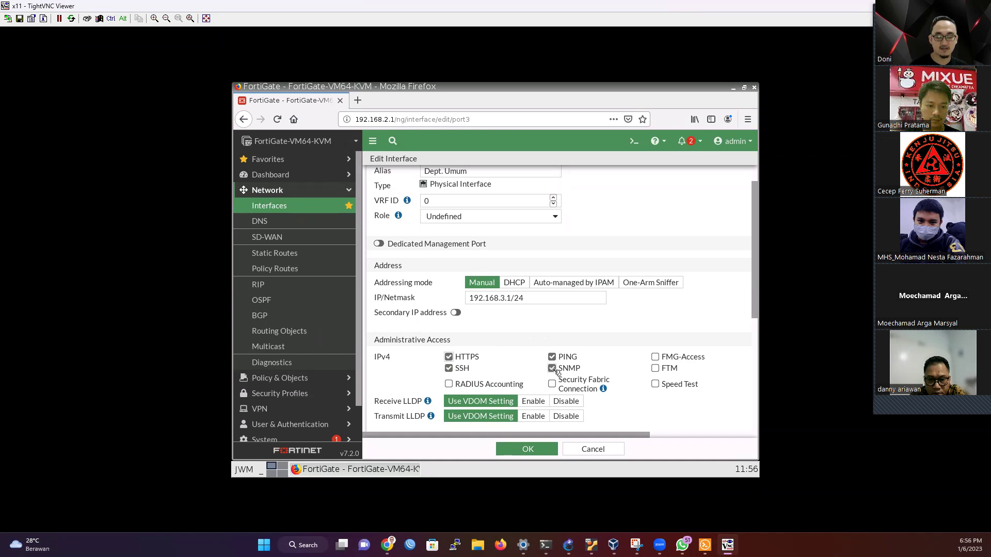
scroll(493, 367, "down", 1)
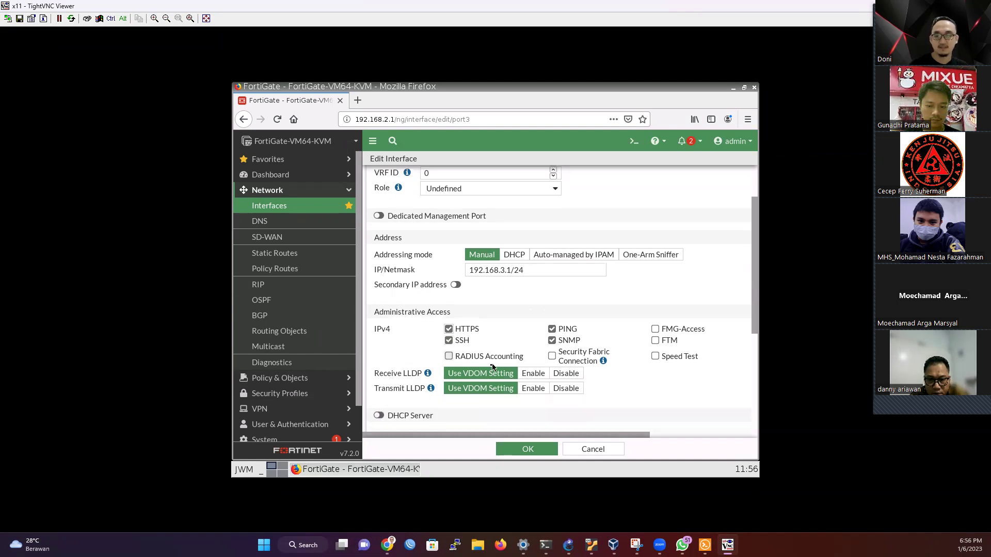
scroll(428, 370, "down", 2)
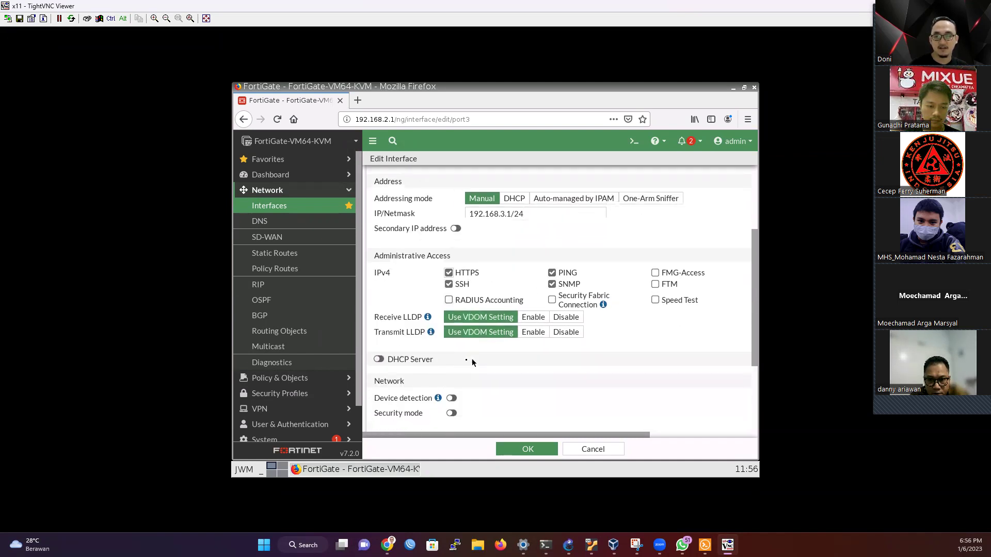
scroll(424, 351, "down", 2)
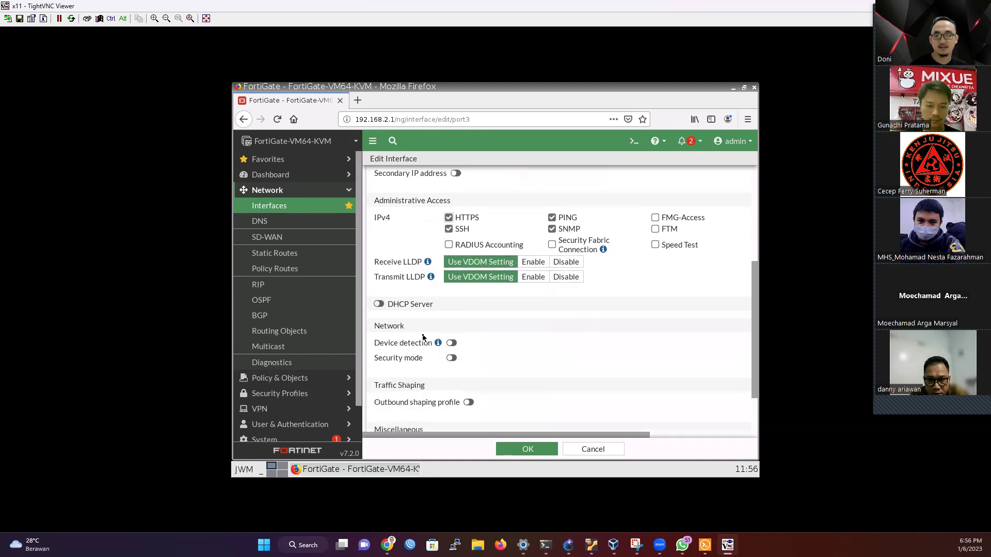
Step: Enable the port3 DHCP server handing out 192.168.3.2–192.168.3.254
left_click(379, 304)
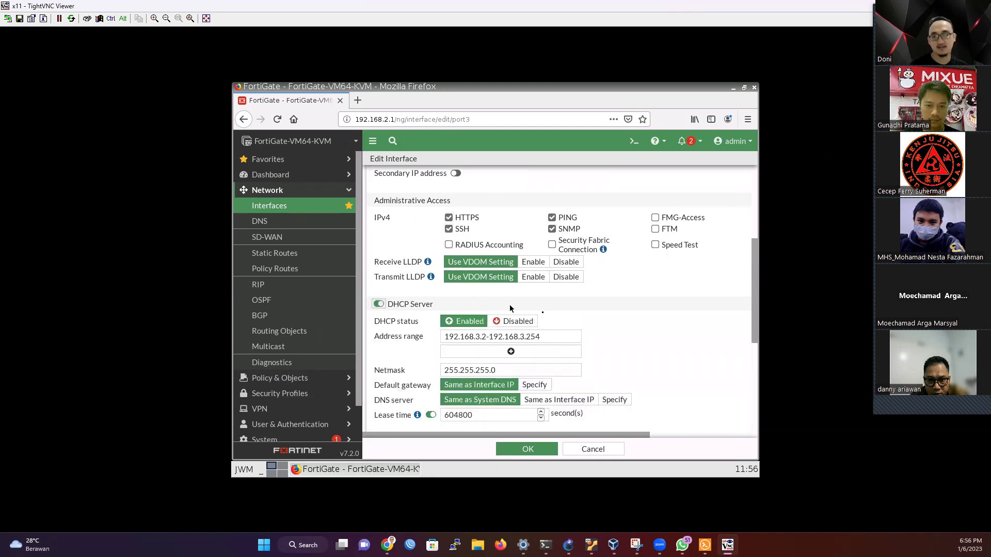
scroll(464, 307, "down", 1)
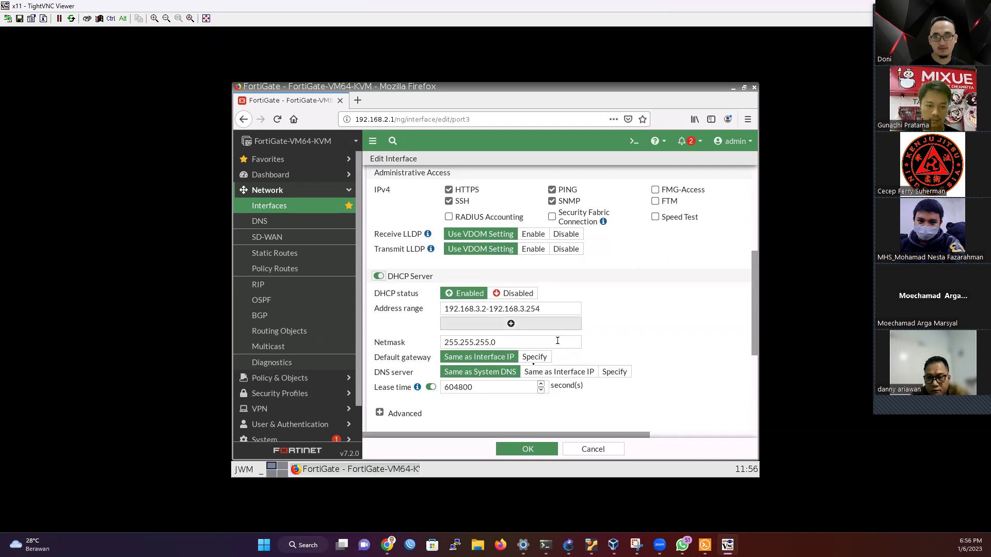
scroll(488, 354, "down", 1)
scroll(488, 354, "down", 6)
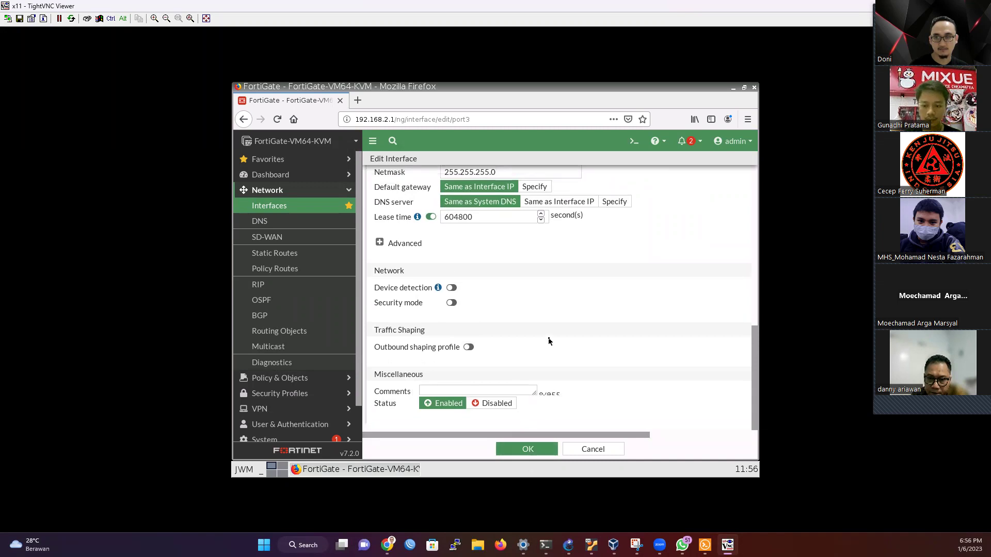
scroll(549, 340, "up", 6)
scroll(549, 340, "down", 3)
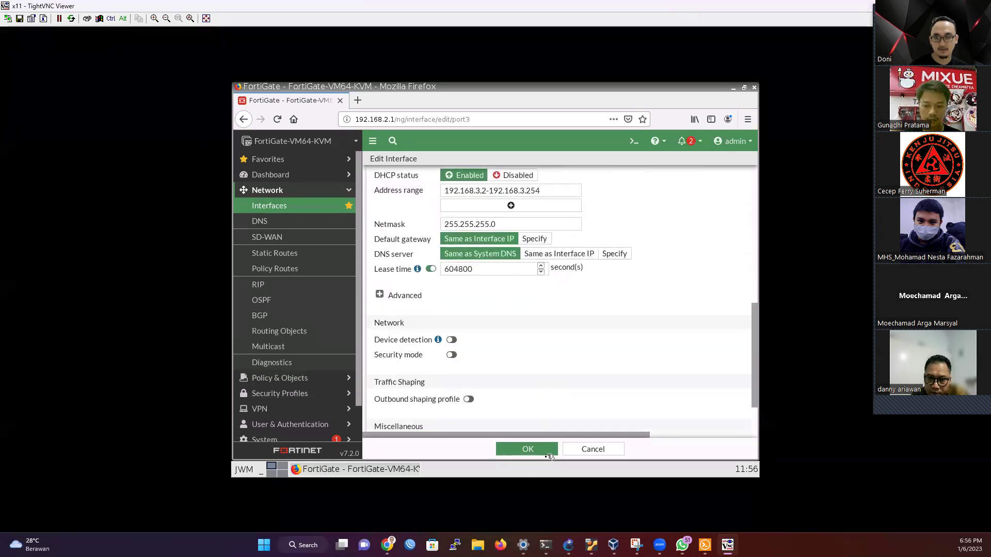
Step: Save the port3 interface and bring the GNS3 topology back into view
left_click(546, 451)
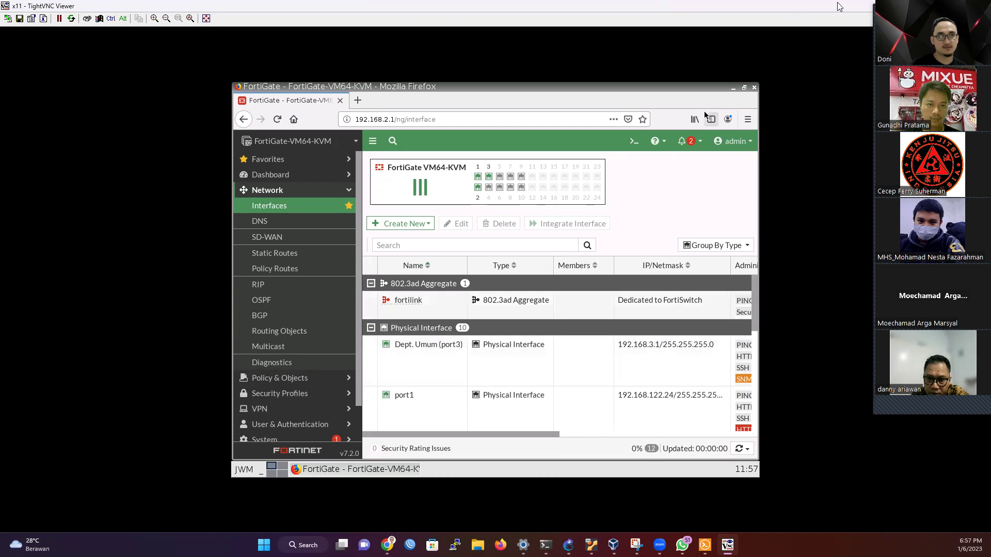
double_click(777, 9)
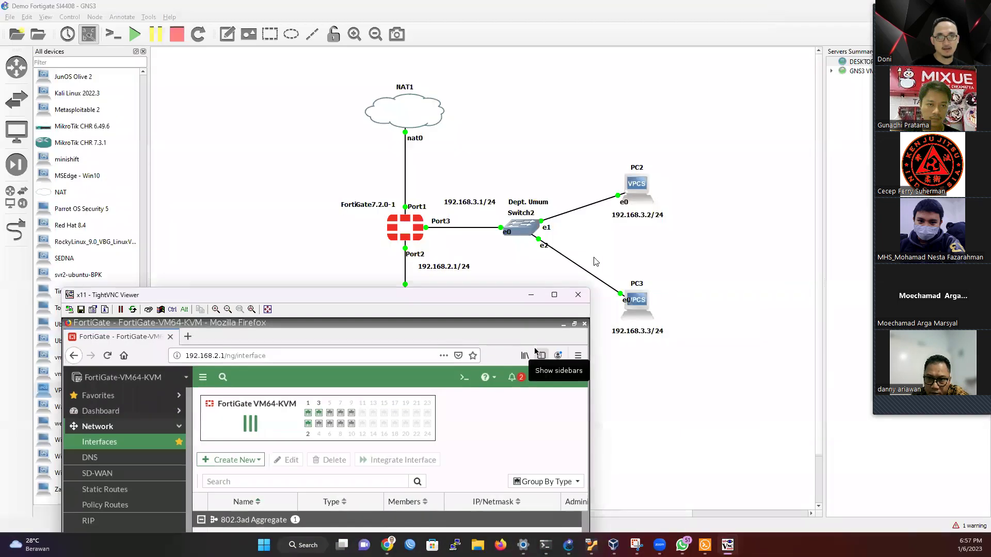
left_click(492, 276)
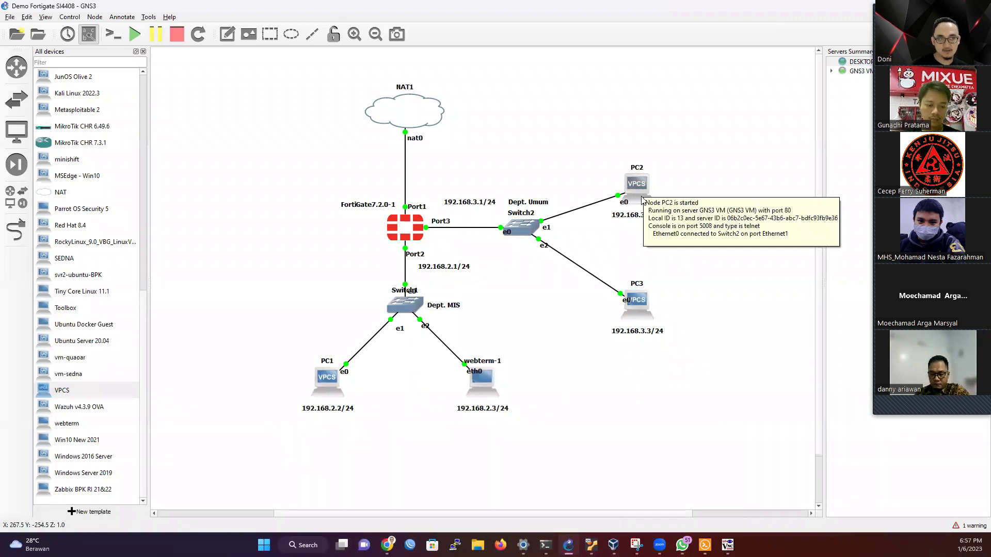
Step: Open PC2's console and check its DHCP-assigned 192.168.3.2 address
mouse_move(635, 195)
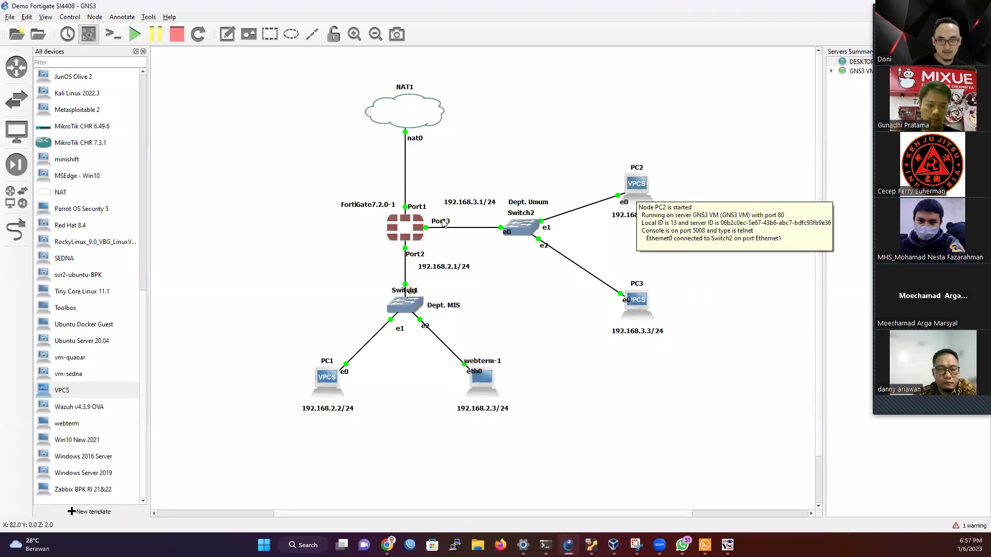
right_click(637, 184)
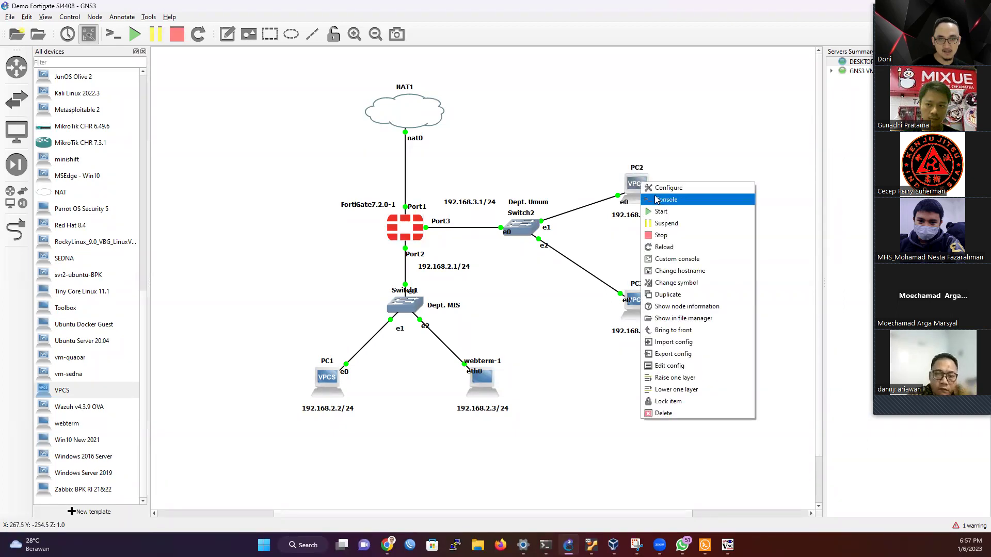
left_click(657, 200)
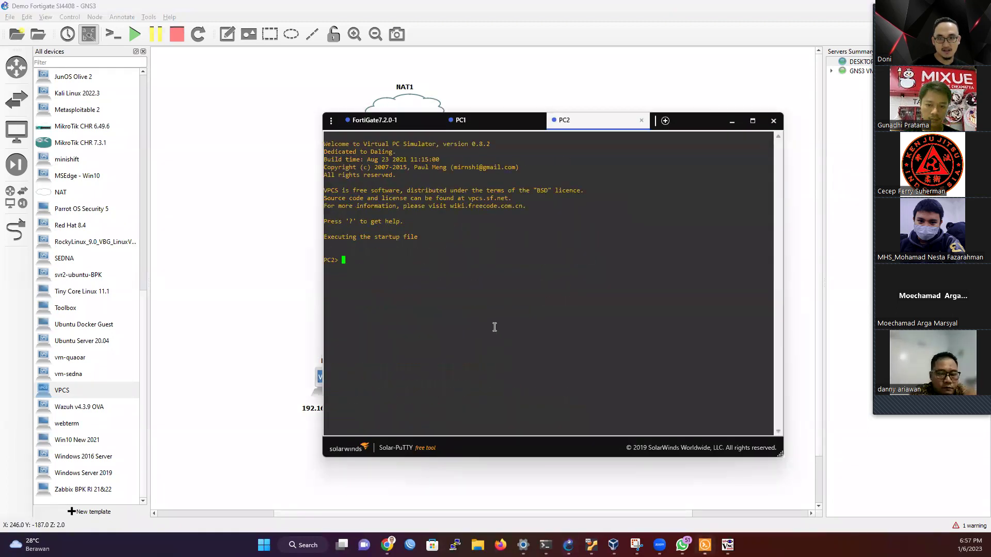
type("ip ")
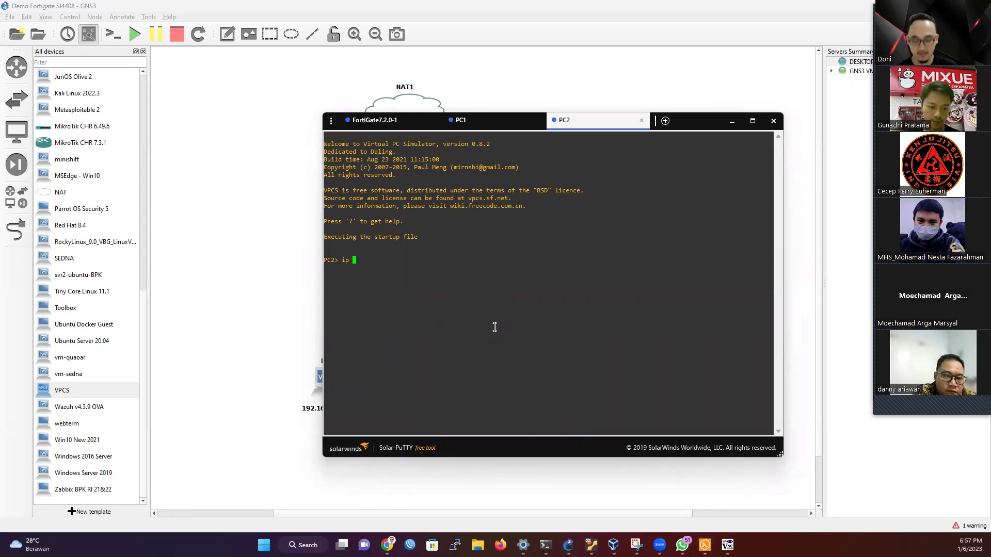
type("192p")
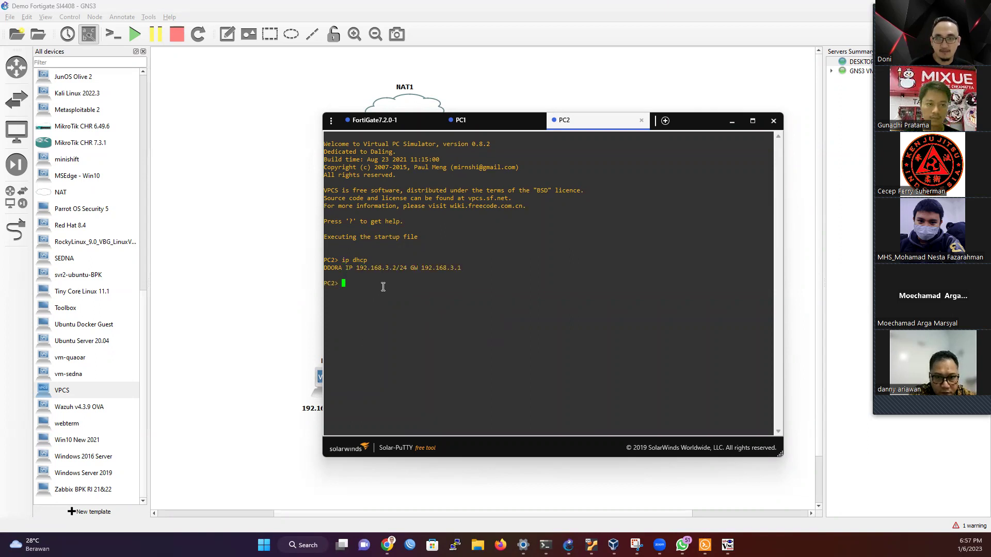
left_click_drag(388, 267, 386, 265)
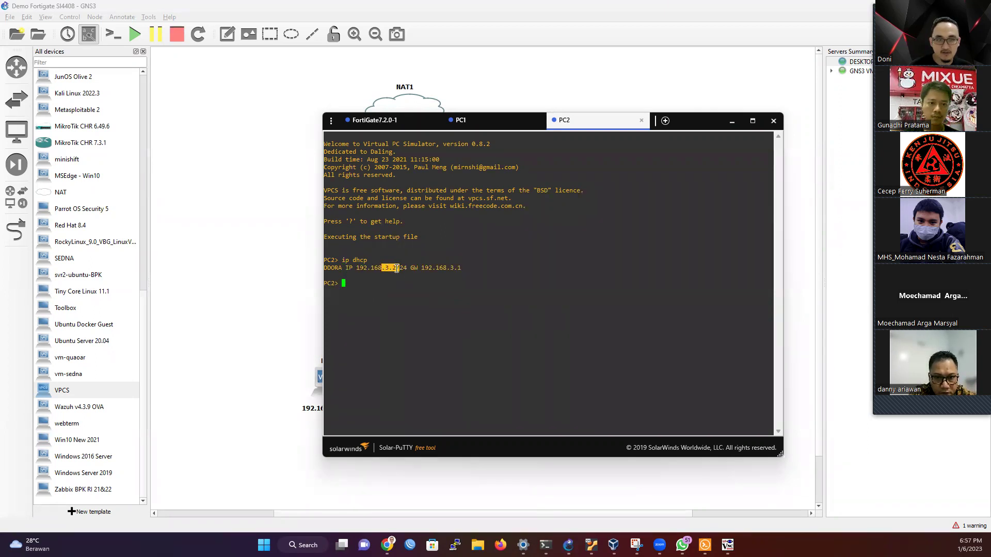
left_click(401, 299)
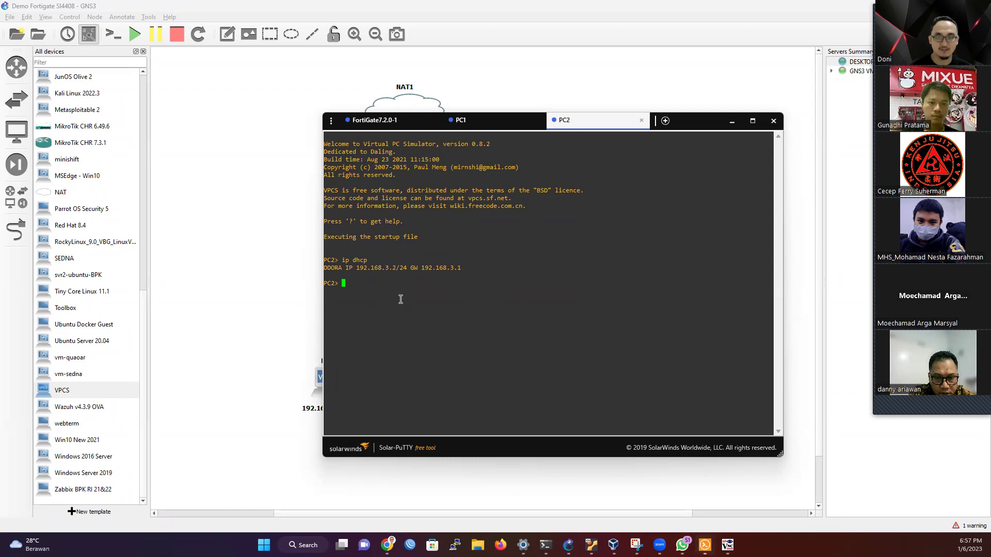
Step: Ping the 192.168.3.1 gateway from PC2, getting four replies, then return to the topology
type("ping 192.1")
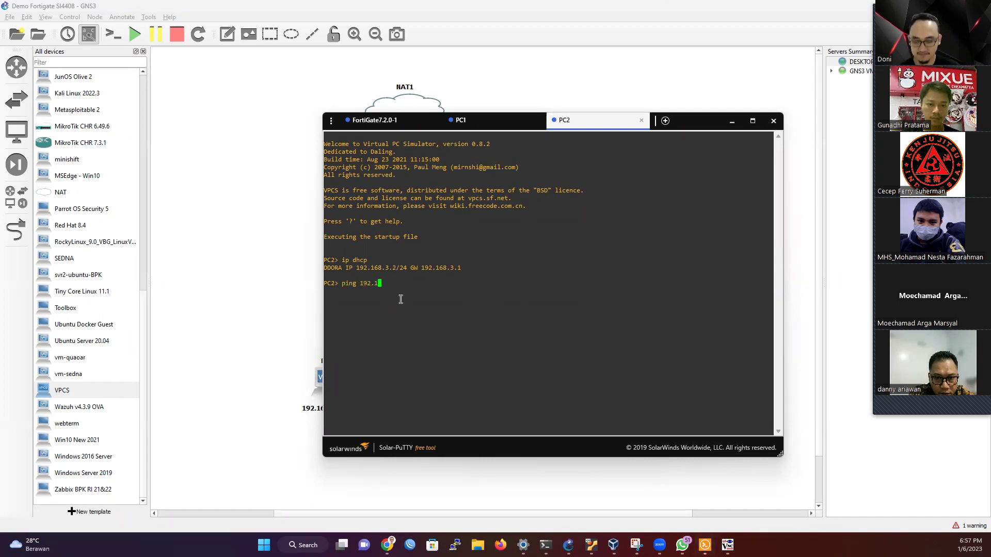
type("68.3.1")
key("Return")
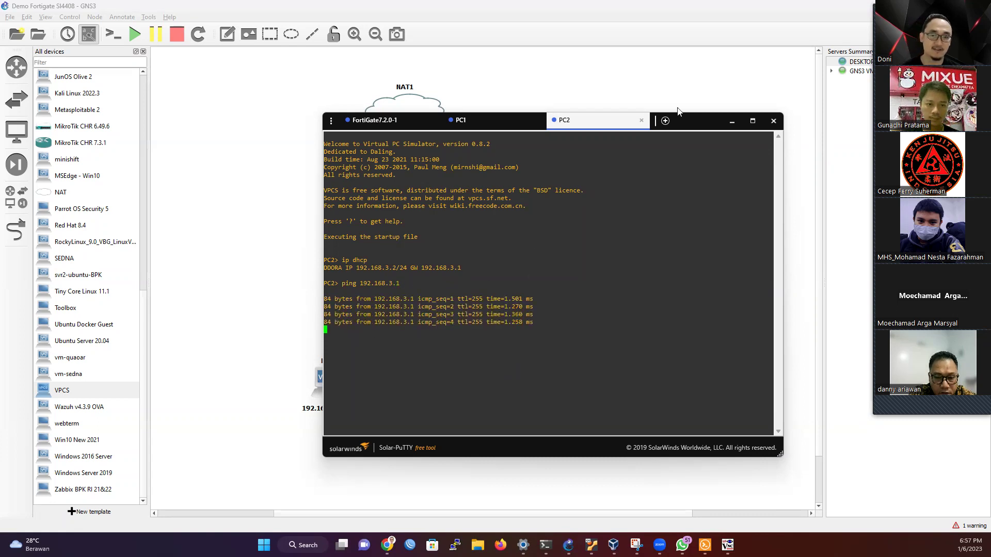
left_click(727, 122)
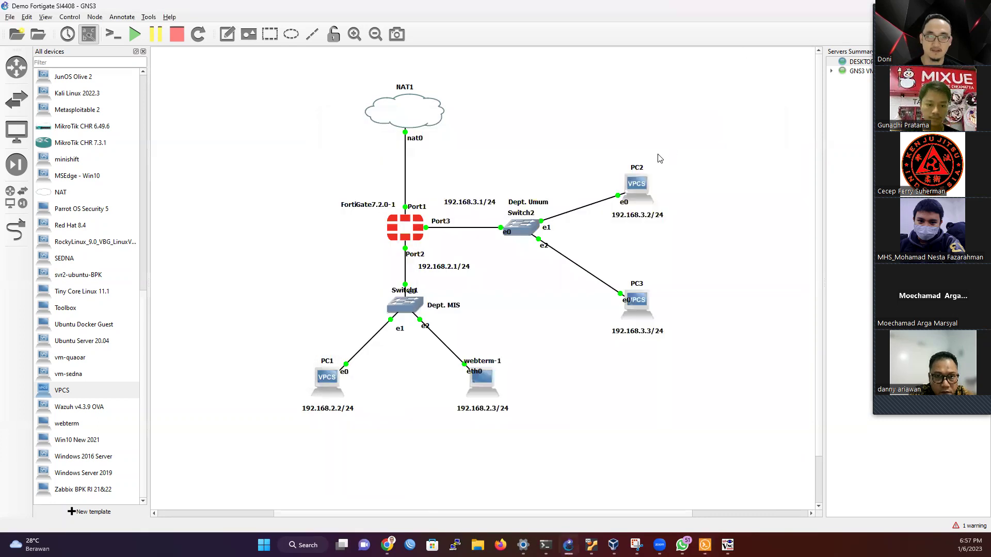
Step: Open PC3's console and check its DHCP-assigned 192.168.3.3 address
right_click(640, 307)
left_click(665, 328)
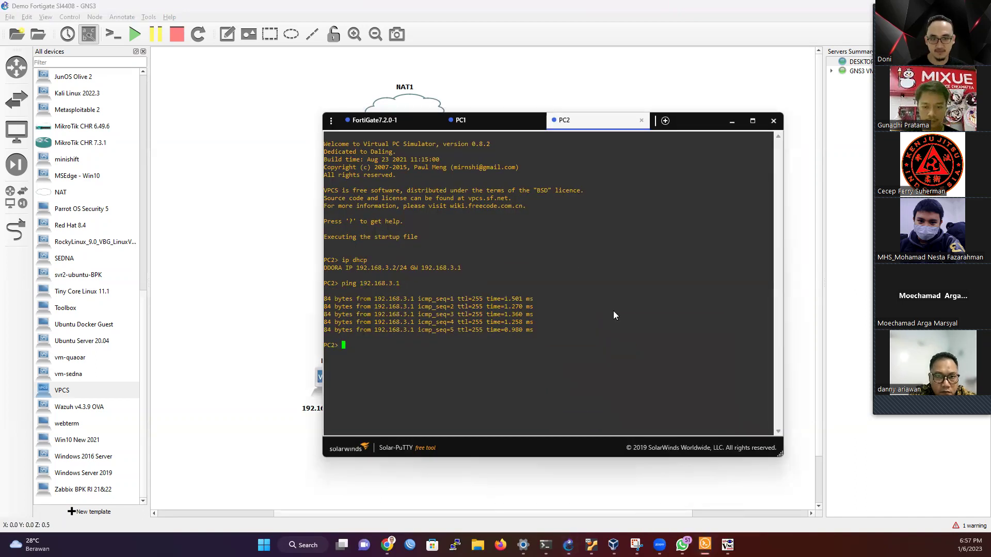
key("Return")
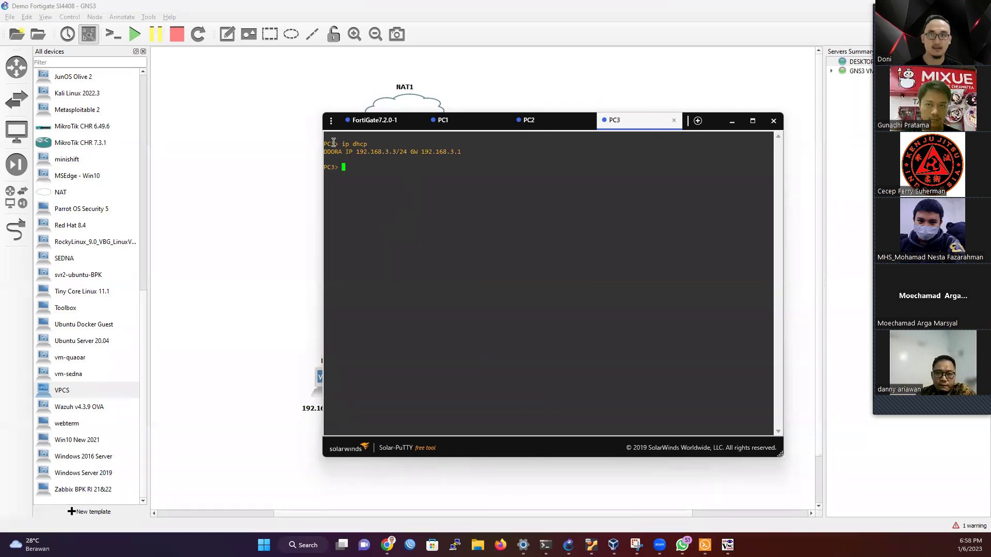
left_click_drag(386, 152, 764, 160)
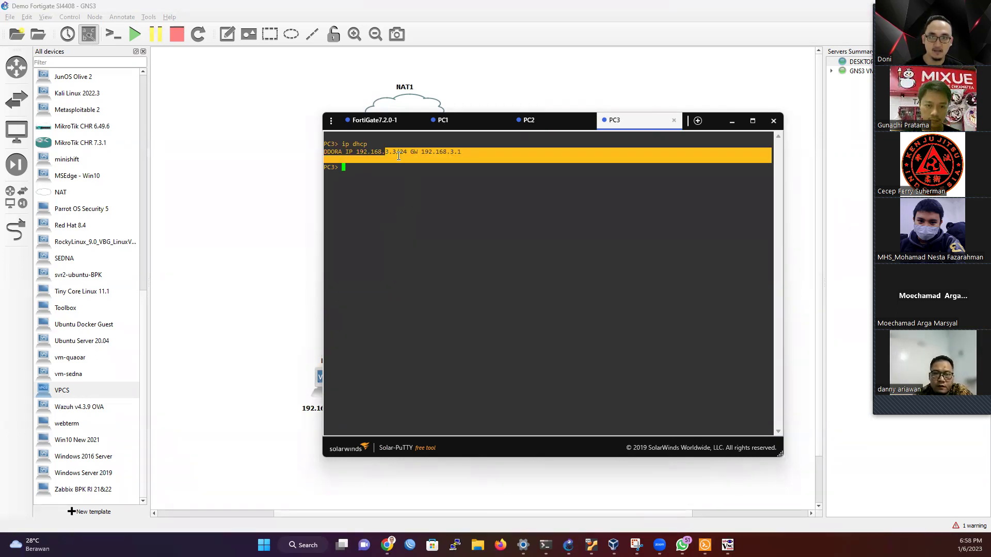
left_click(412, 188)
type("ip dhcp")
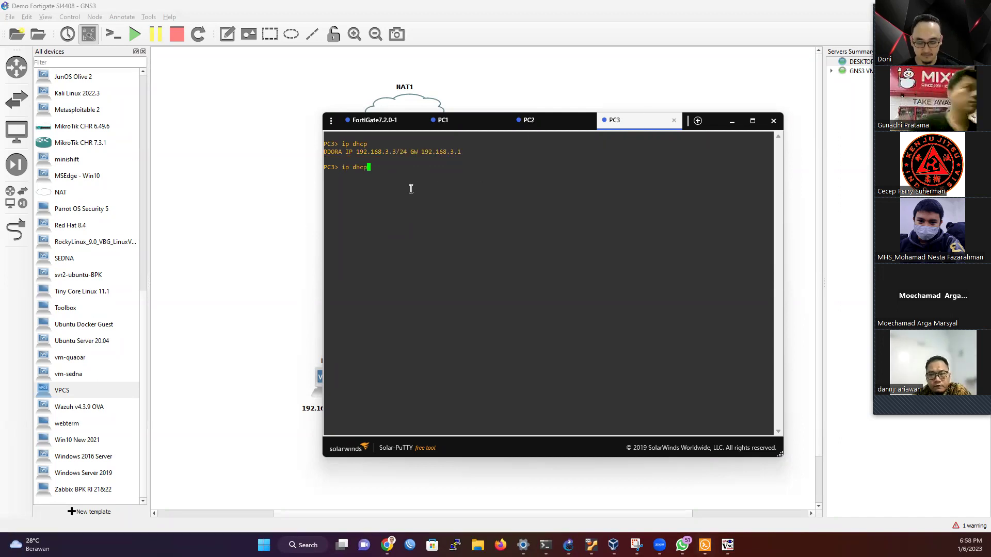
key("BackSpace")
key("BackSpace")
key("BackSpace")
key("BackSpace")
key("BackSpace")
key("BackSpace")
key("BackSpace")
Step: Ping 192.168.3.1 and then PC2 at 192.168.3.2 from PC3, both replying
type("ping")
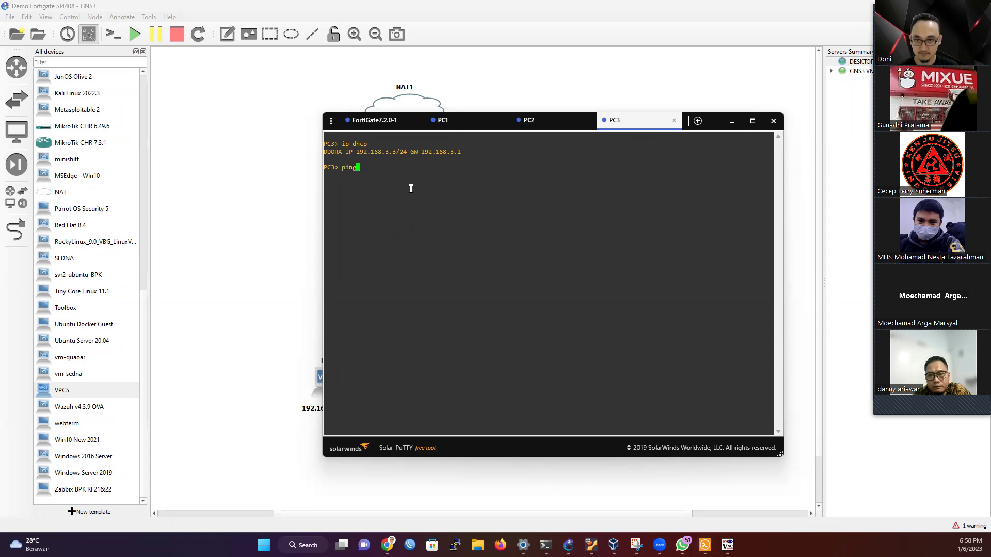
type(" 192.168.3.1")
key("Return")
key("ctrl+c")
key("Up")
key("BackSpace")
key("Return")
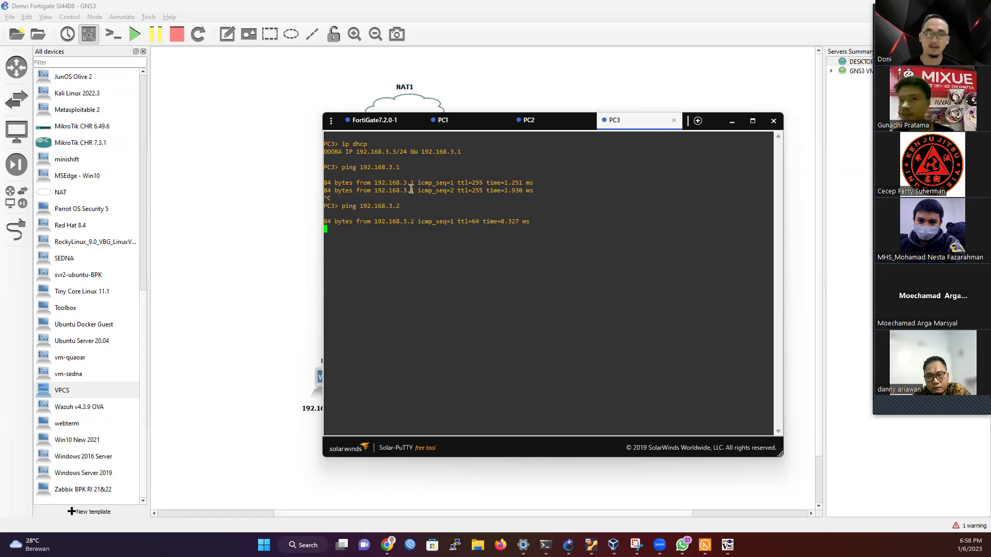
key("ctrl+c")
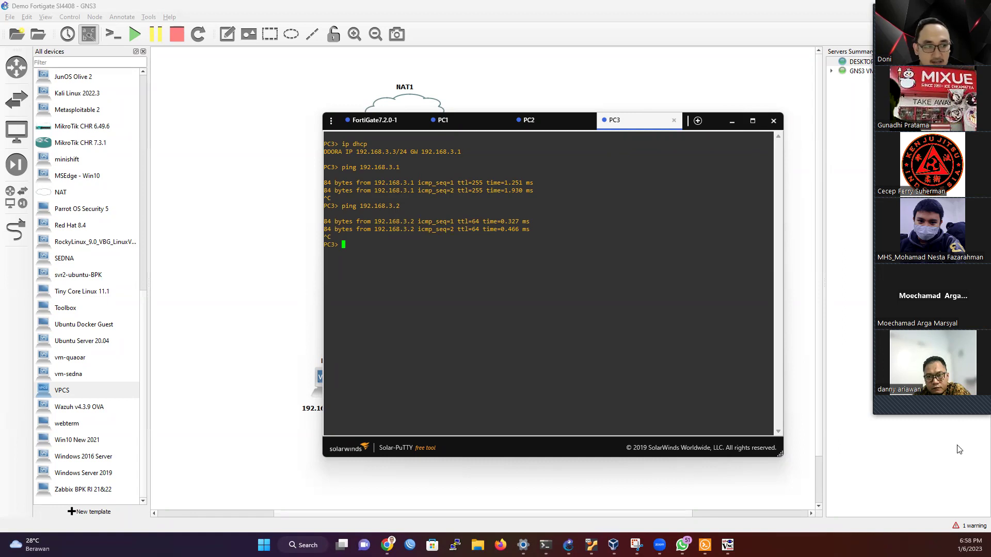
left_click(732, 122)
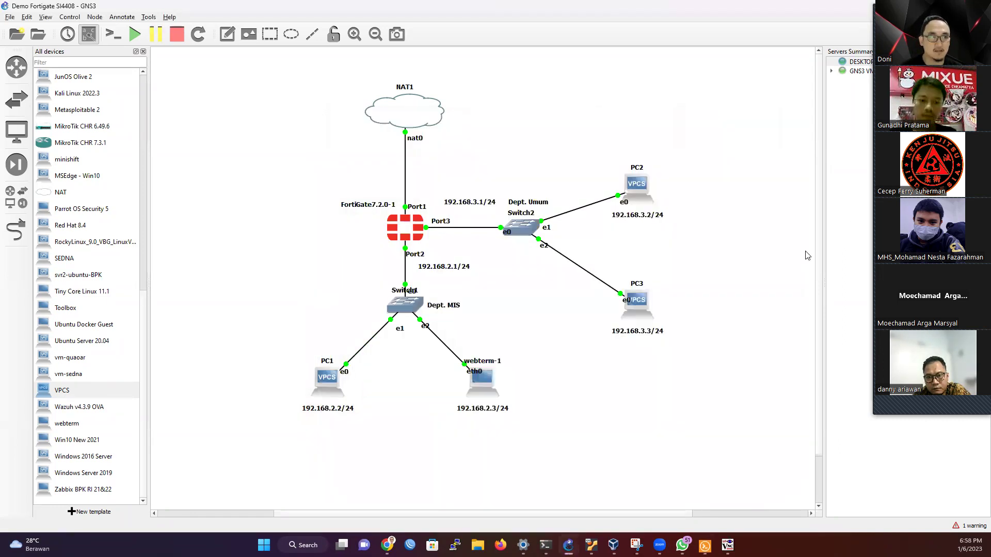
Step: Minimize the PC3 console and review the FortiGate, NAT1, Dept. MIS and Dept. Umum nodes
left_click(933, 411)
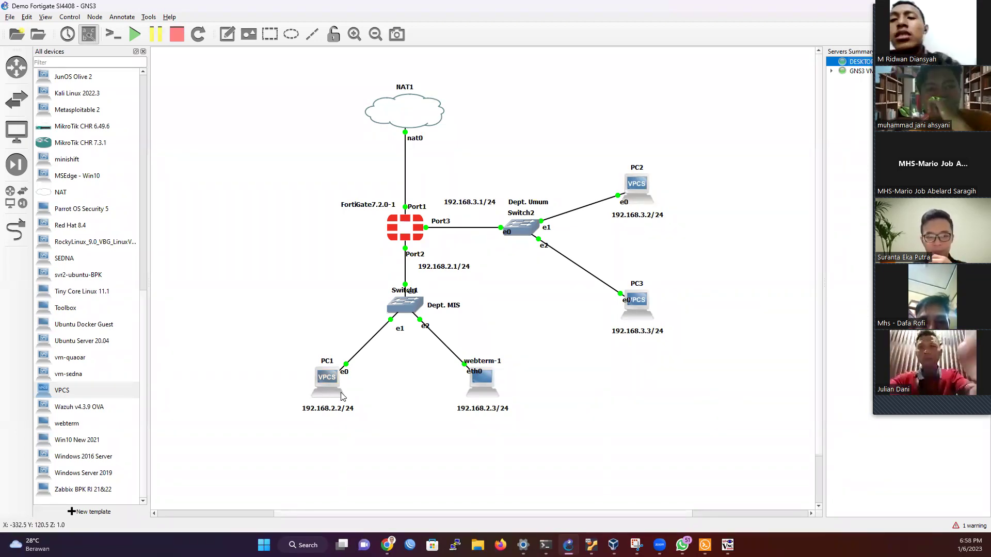
mouse_move(316, 391)
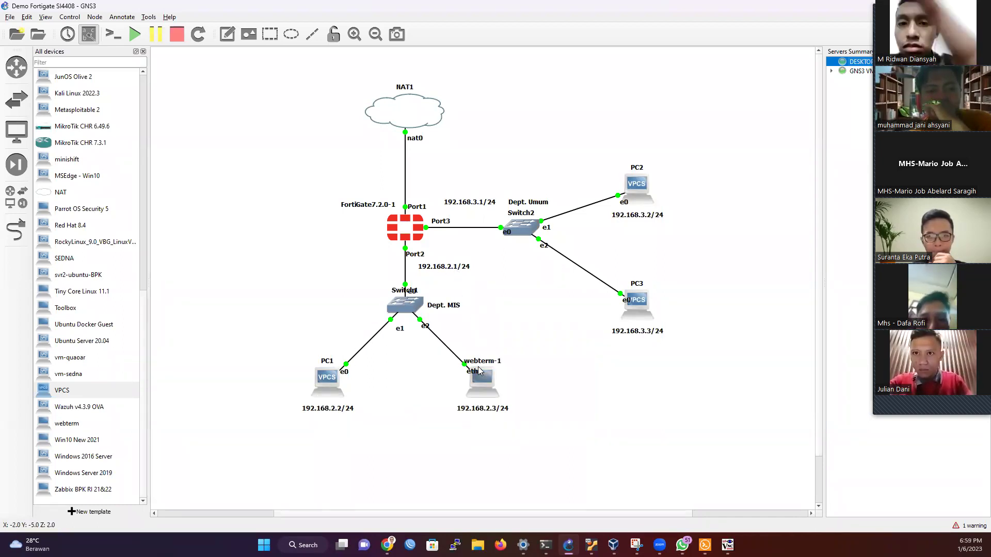
mouse_move(479, 371)
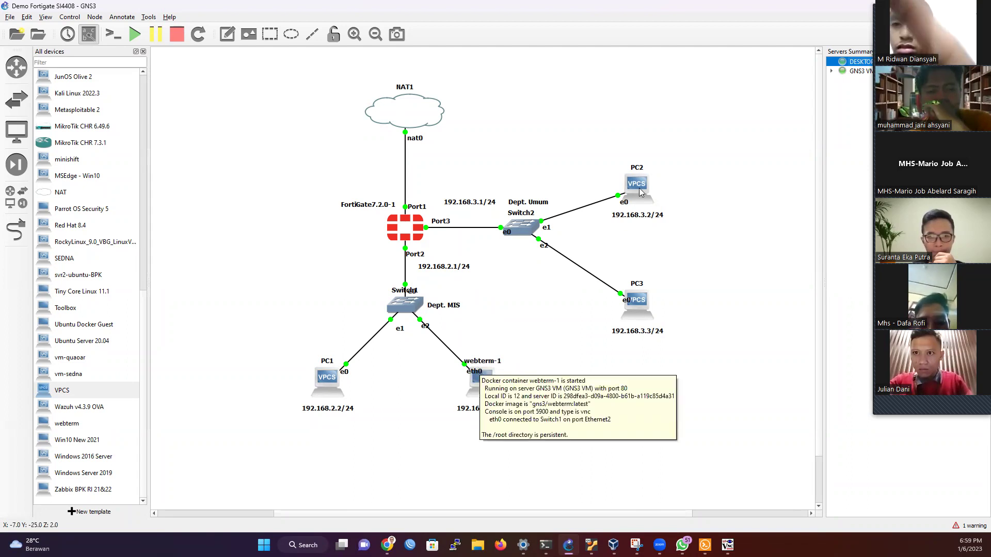
mouse_move(645, 189)
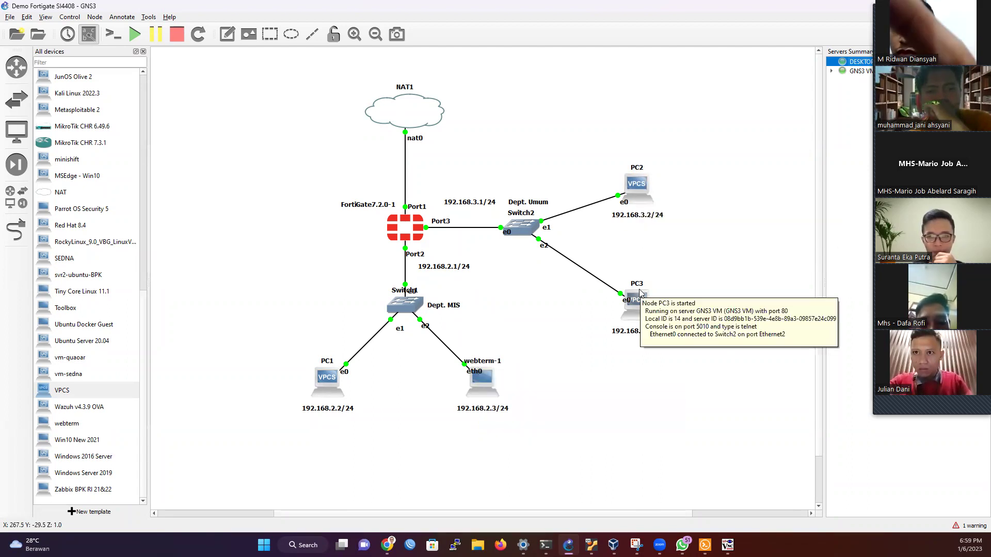
mouse_move(441, 230)
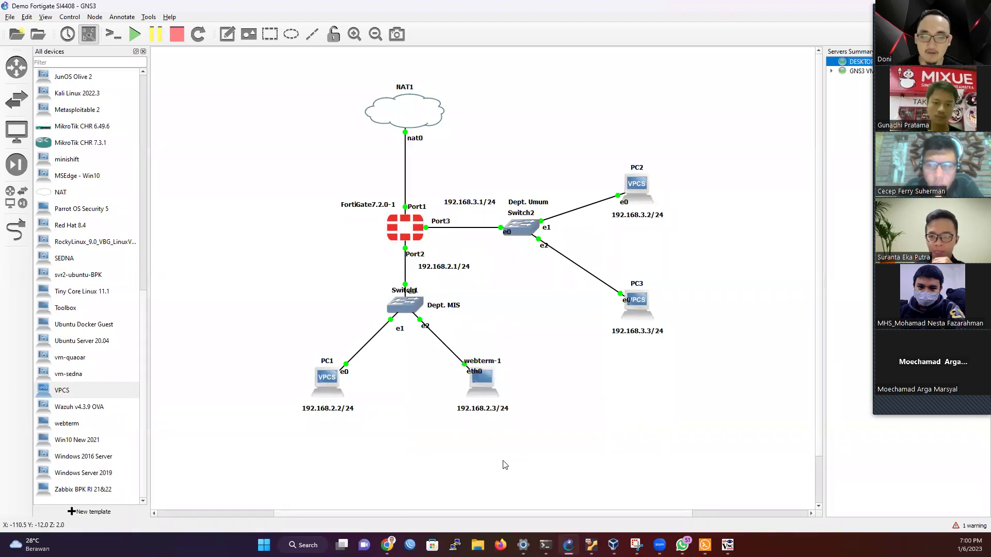
Step: Restore the console window on PC1's session and move it beside the topology
mouse_move(705, 545)
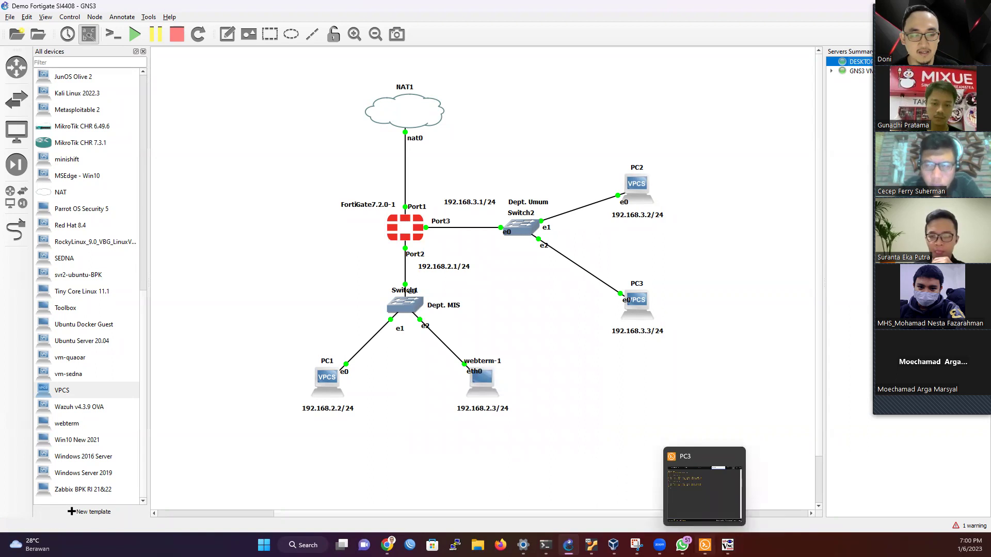
left_click(704, 490)
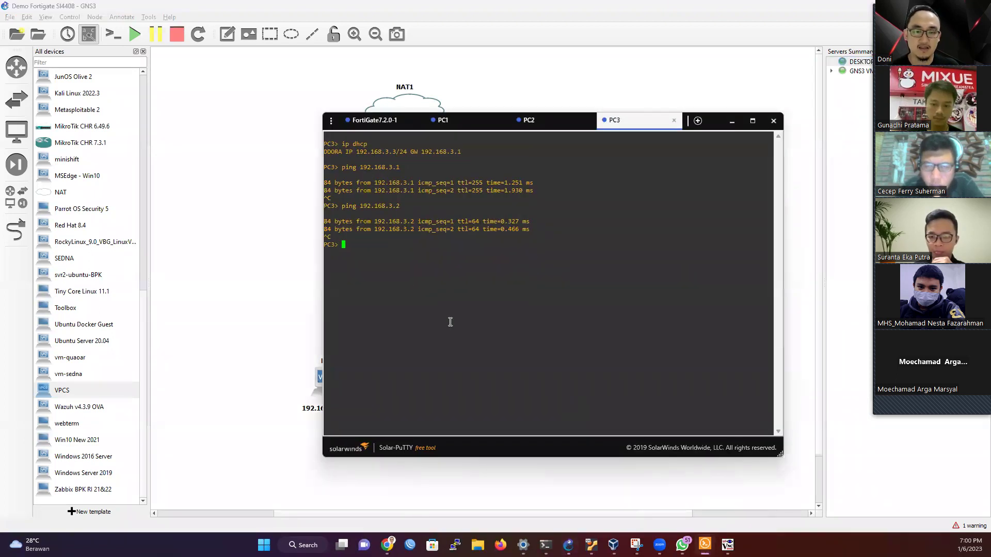
left_click(439, 120)
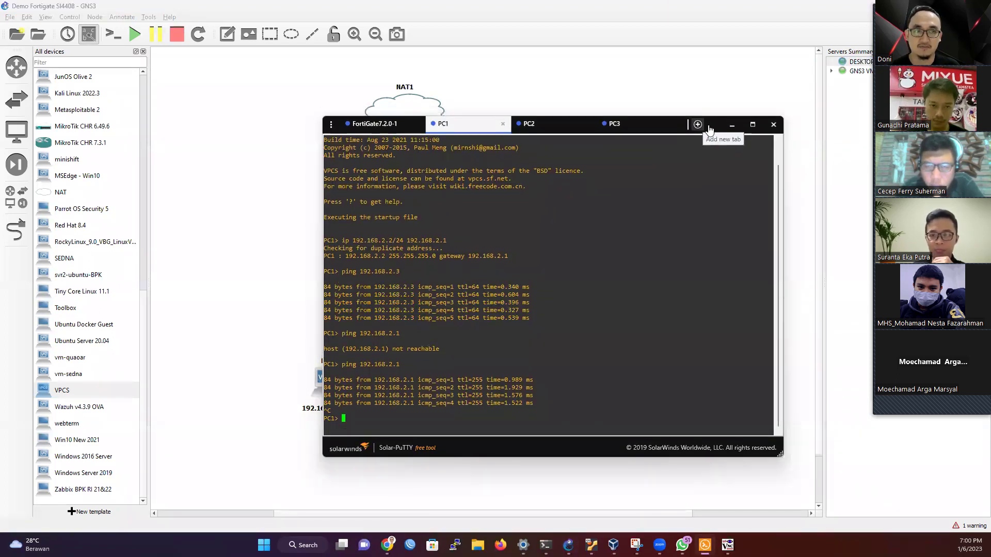
left_click_drag(710, 129, 848, 86)
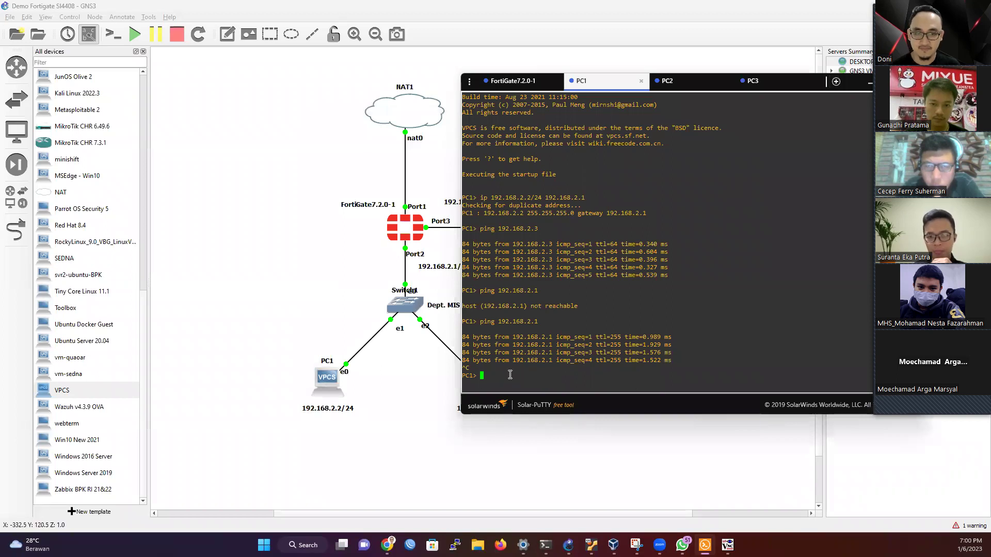
Step: Show PC1's IP settings (192.168.2.2/24, gateway 192.168.2.1) and enter ping 192.168.3.1
type("show ")
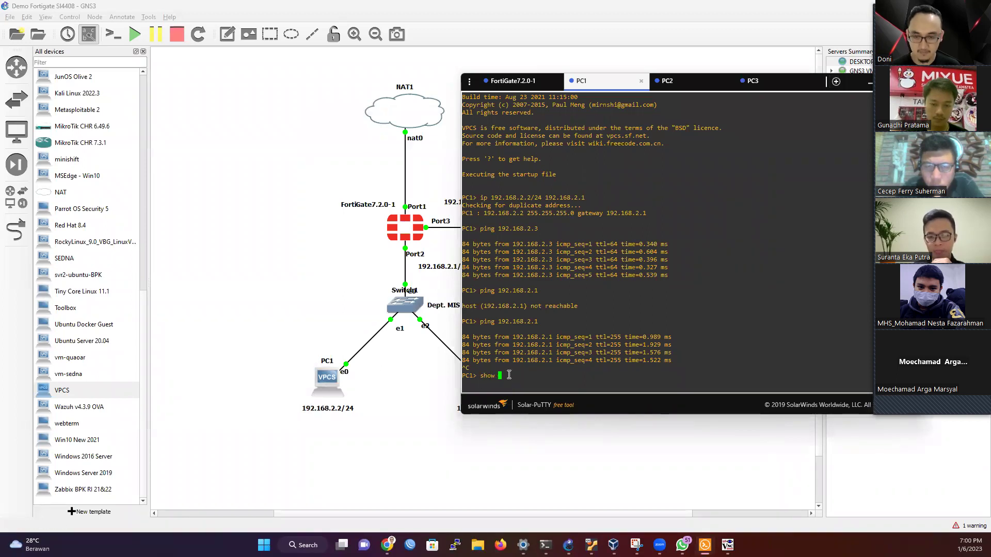
type("ip")
key("Return")
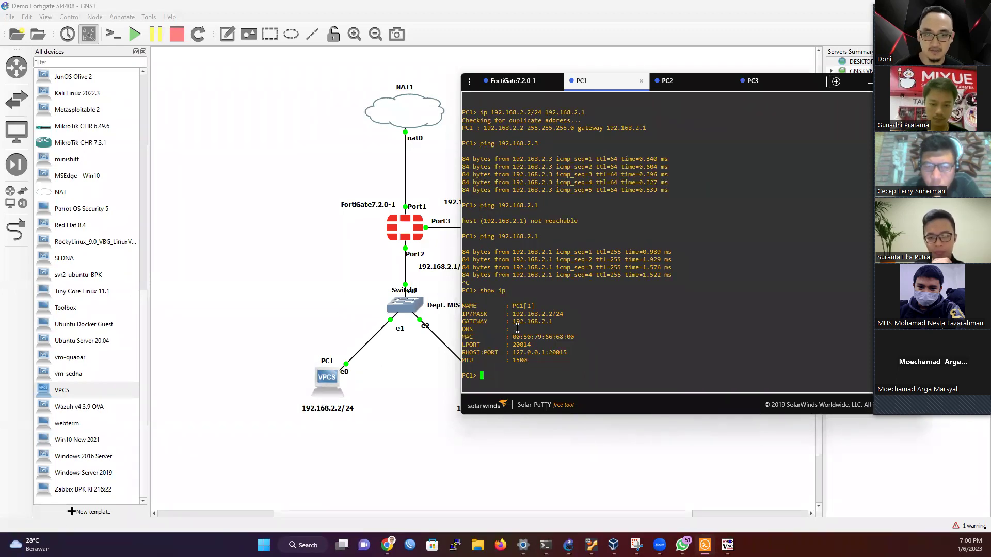
left_click_drag(552, 321, 538, 321)
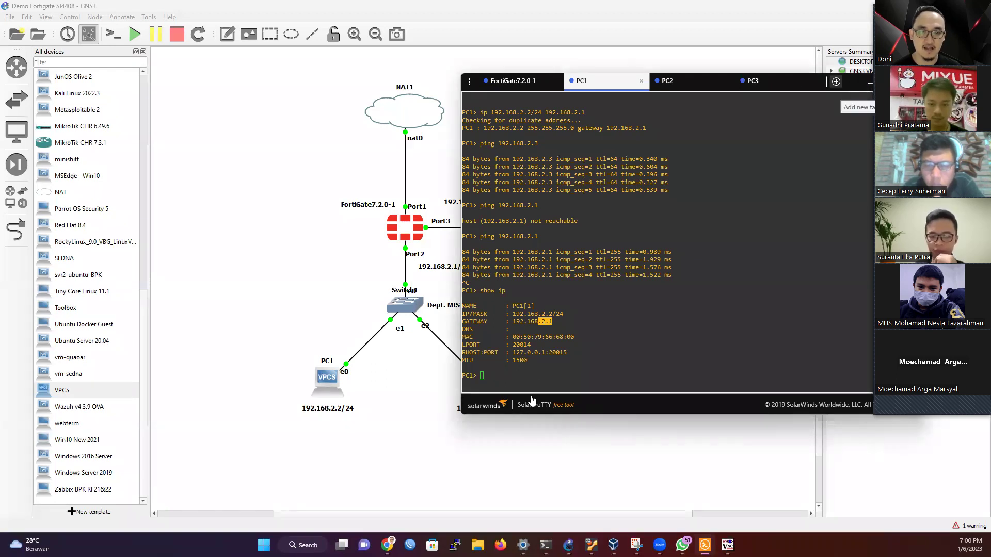
left_click(534, 378)
type("ping 192.168.3.1")
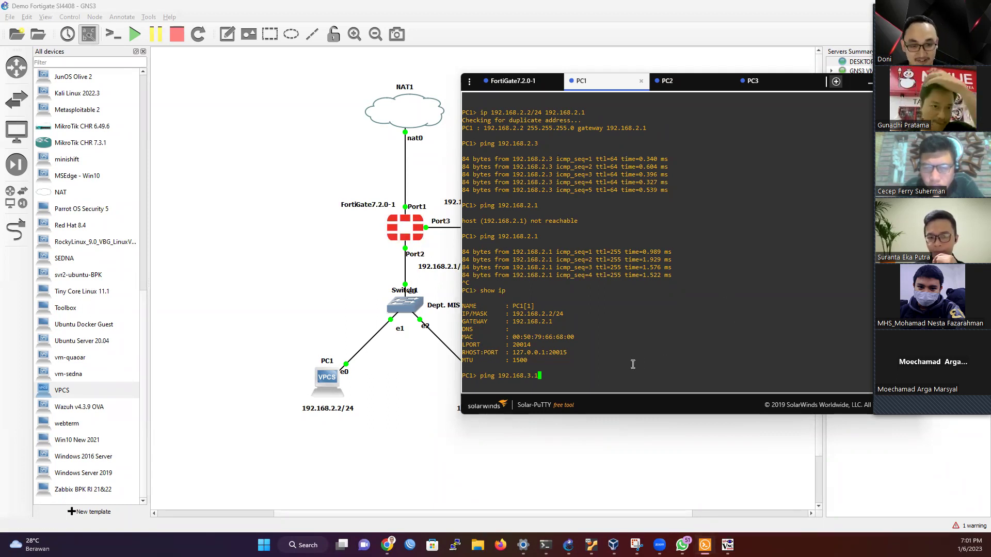
Step: Run the ping to 192.168.3.1 from PC1 and see all five requests time out
key("Return")
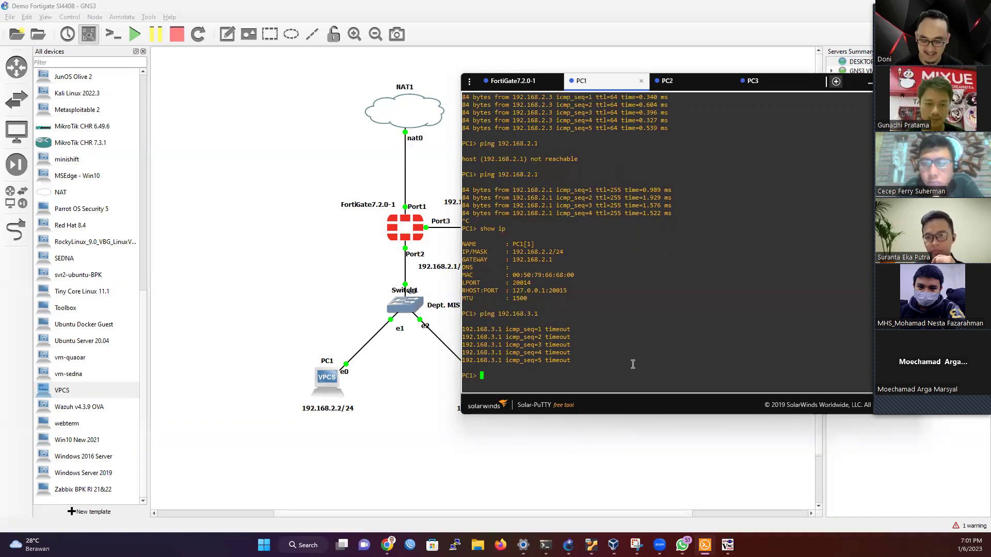
key("Return")
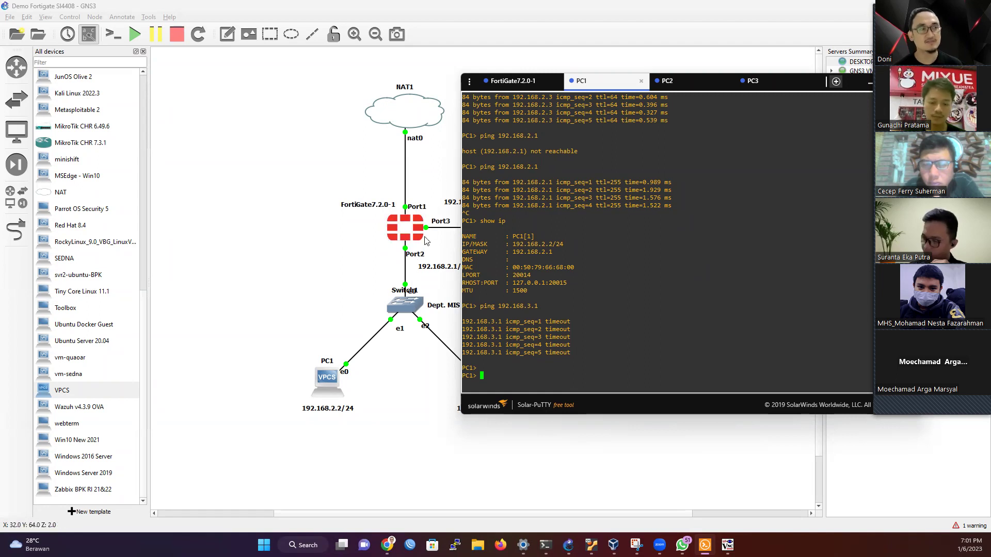
Step: Put the PC1 console away and bring the FortiGate web GUI back into view
left_click(869, 85)
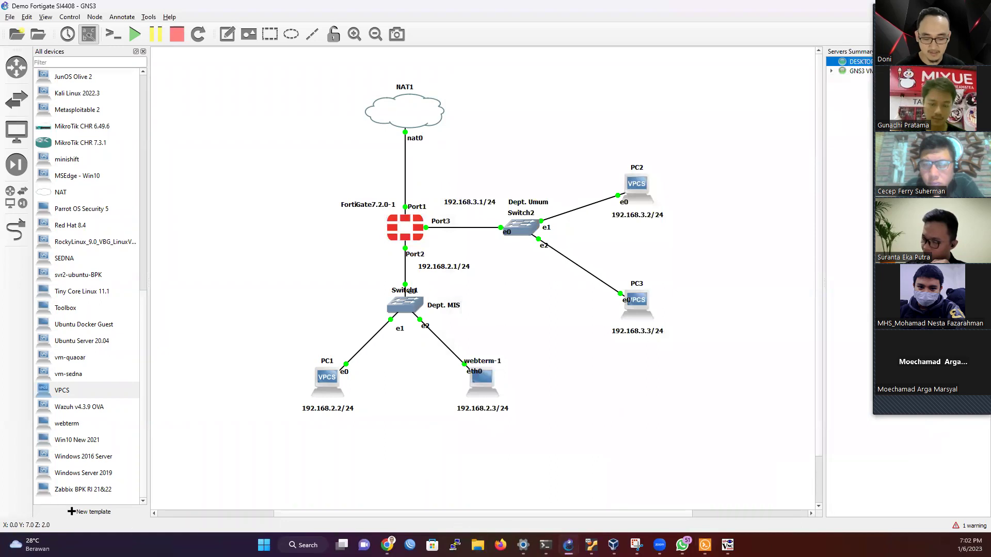
left_click(728, 545)
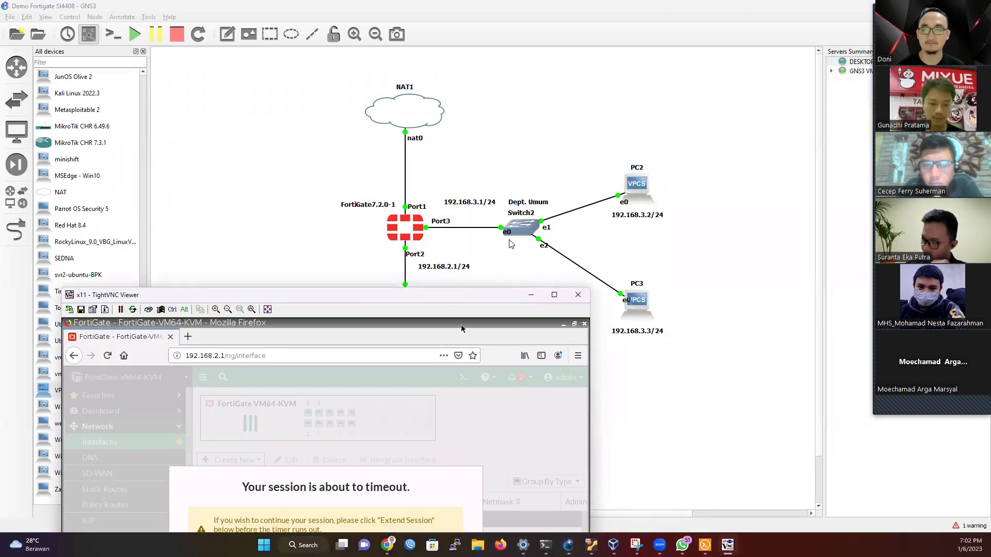
left_click_drag(460, 294, 622, 86)
left_click(487, 370)
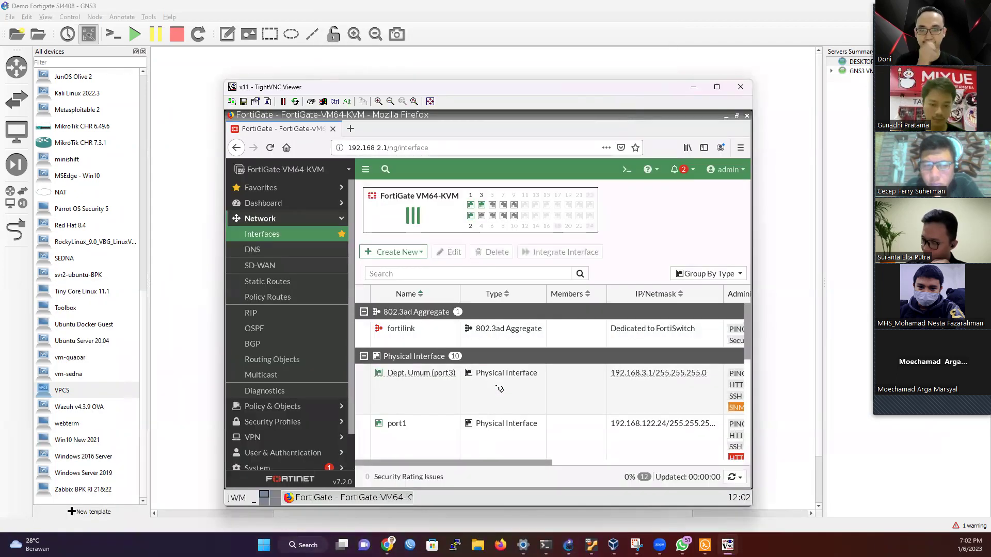
Step: Open the Firewall Policy list, star it as a favourite, and expand the Implicit Deny group
left_click(292, 407)
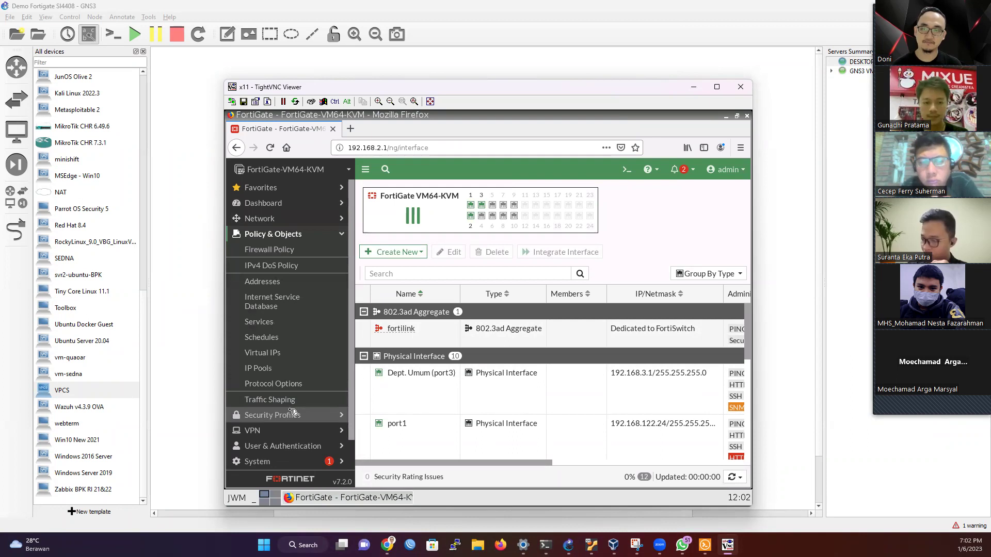
left_click(286, 253)
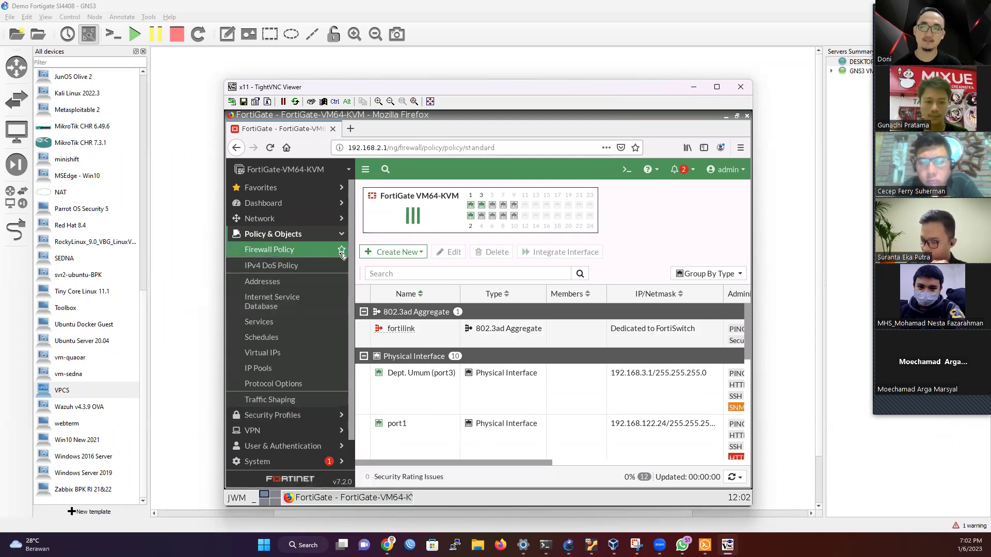
left_click(342, 251)
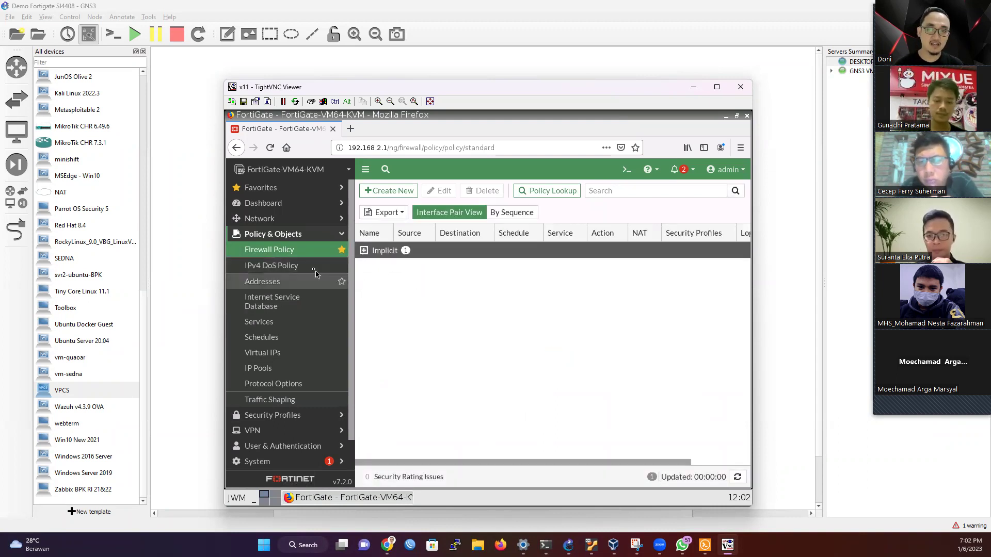
left_click(388, 251)
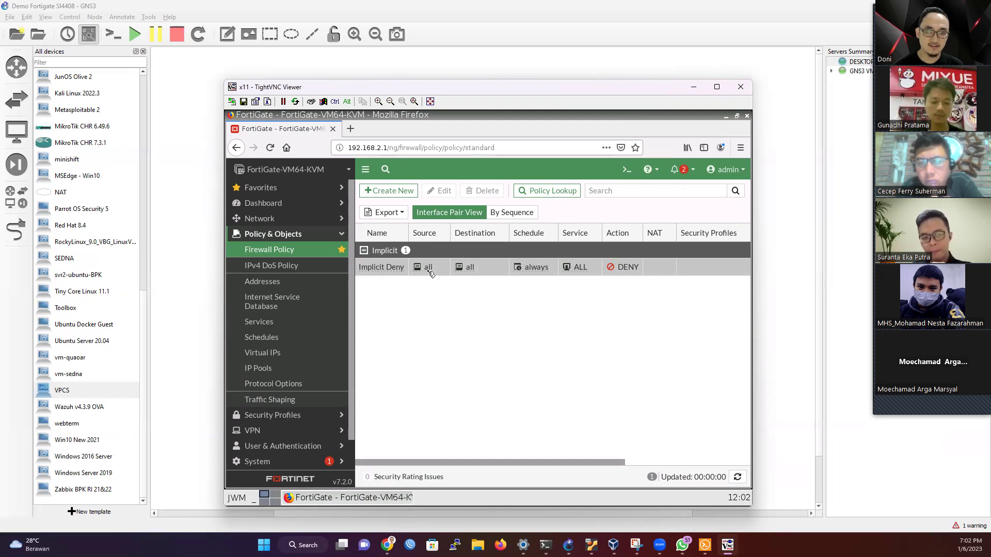
mouse_move(426, 271)
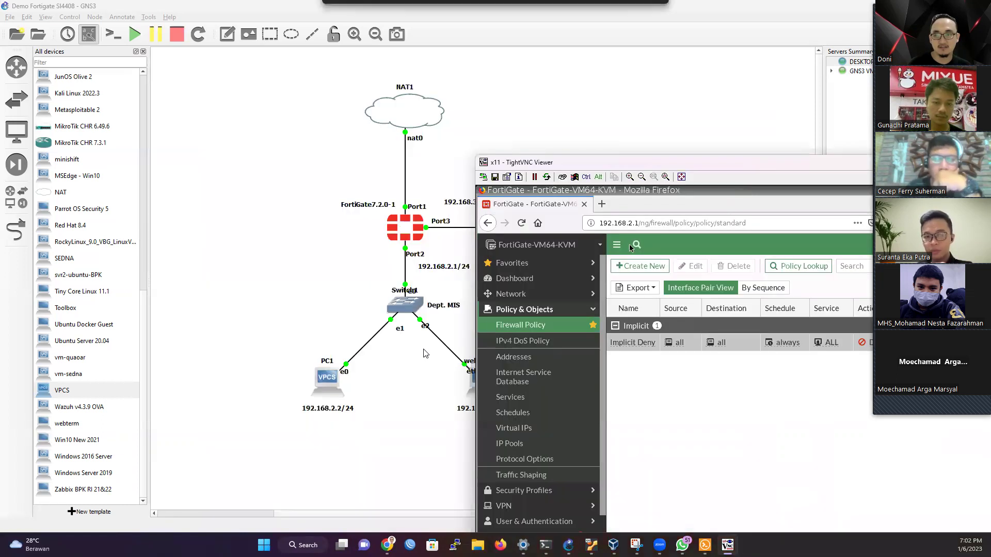
Step: Rearrange the viewer to inspect the topology, then maximize the remote desktop
left_click_drag(494, 87, 744, 162)
left_click(449, 228)
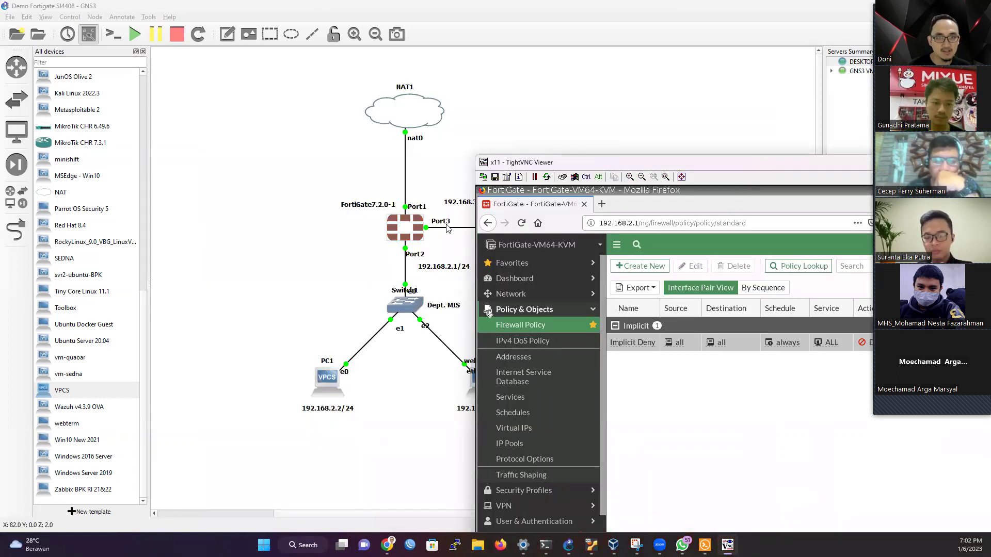
left_click_drag(574, 157, 575, 262)
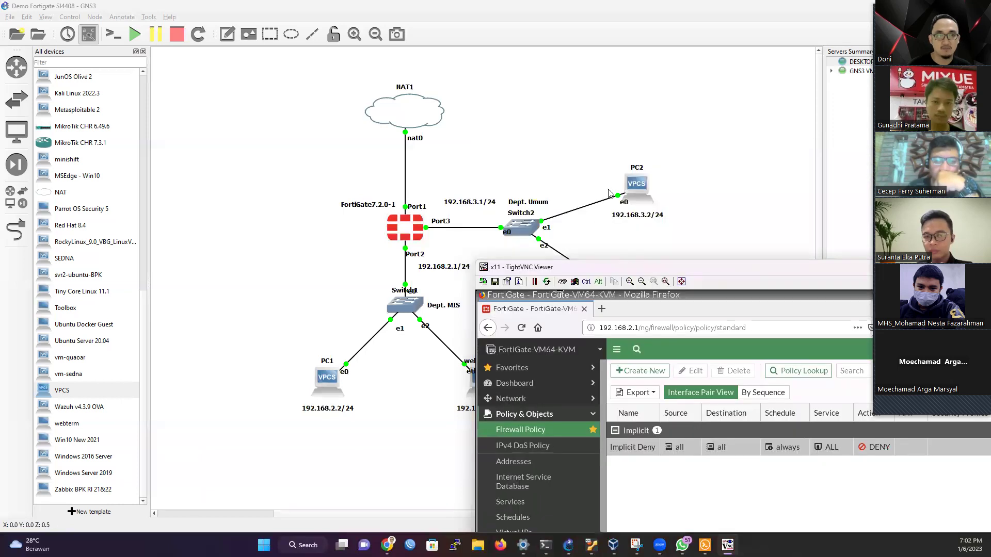
left_click_drag(789, 268, 756, 332)
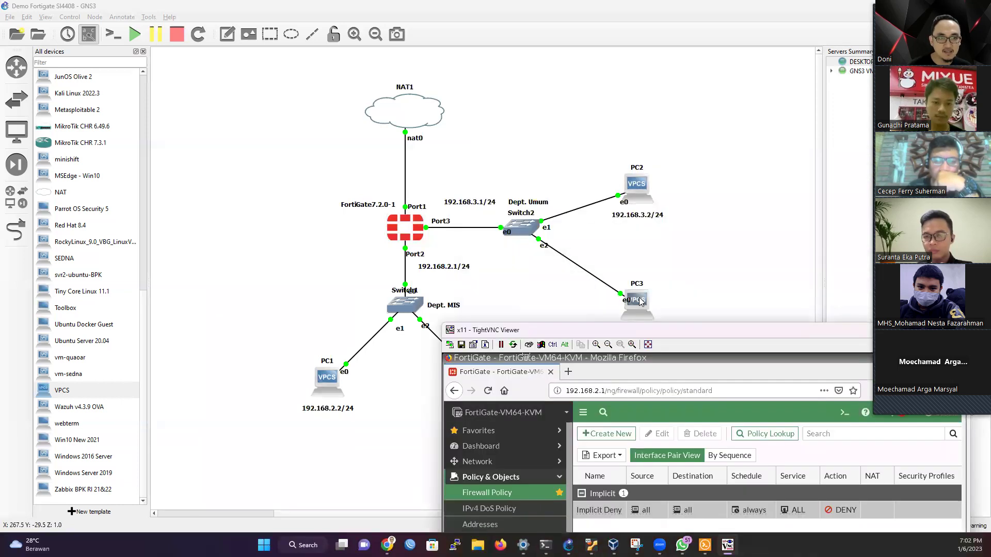
double_click(754, 330)
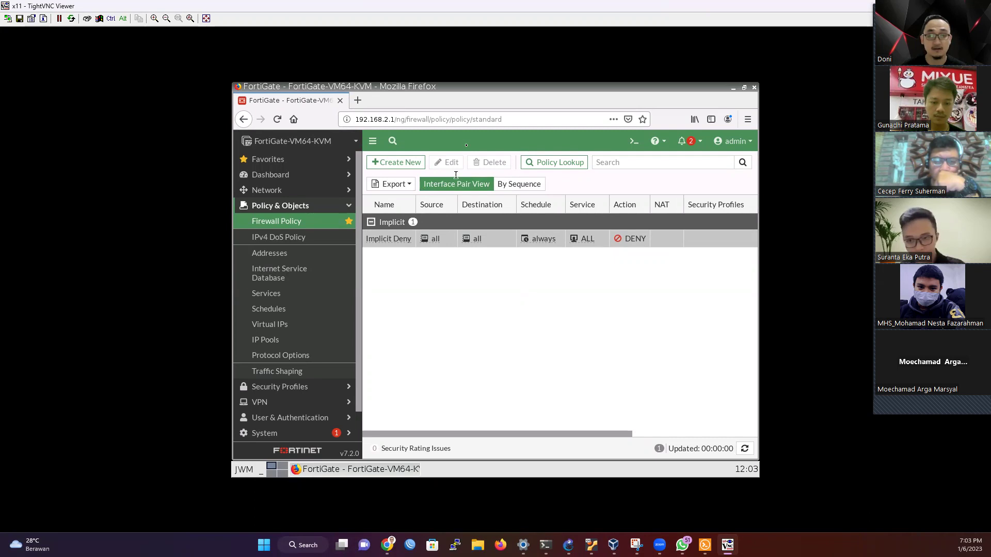
Step: Create a new firewall policy named 'Allow Port2 to Port3'
left_click(408, 163)
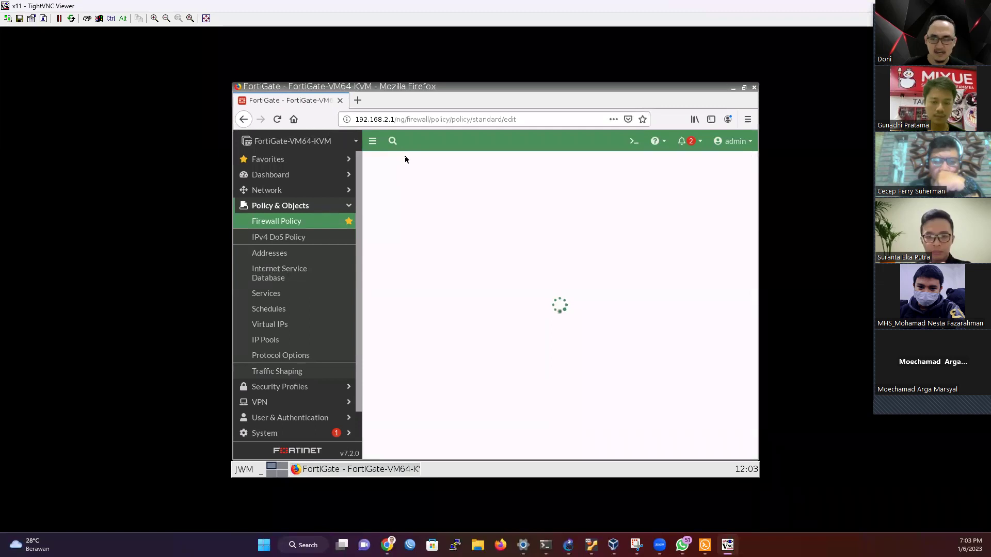
left_click(469, 193)
type("Allow")
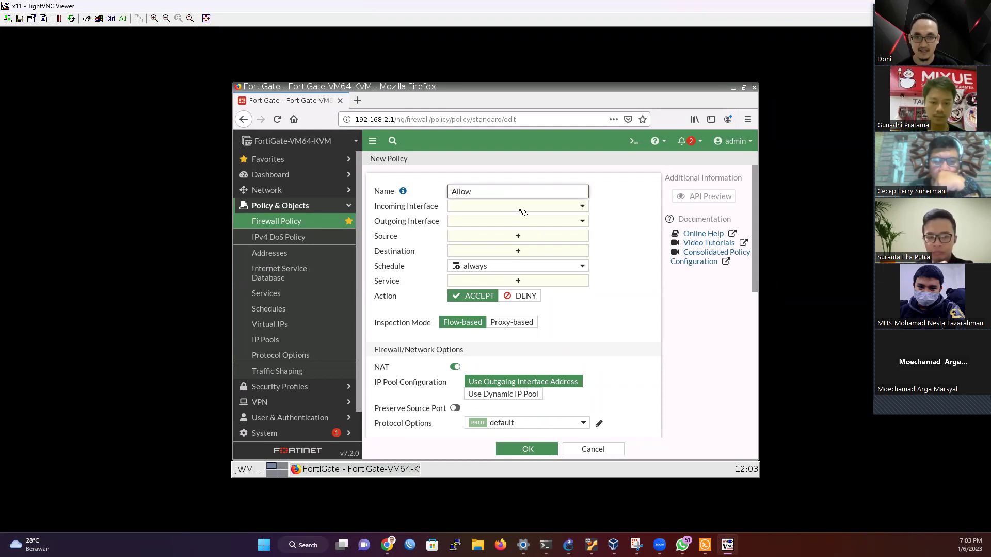
type(" Port2 to Port3")
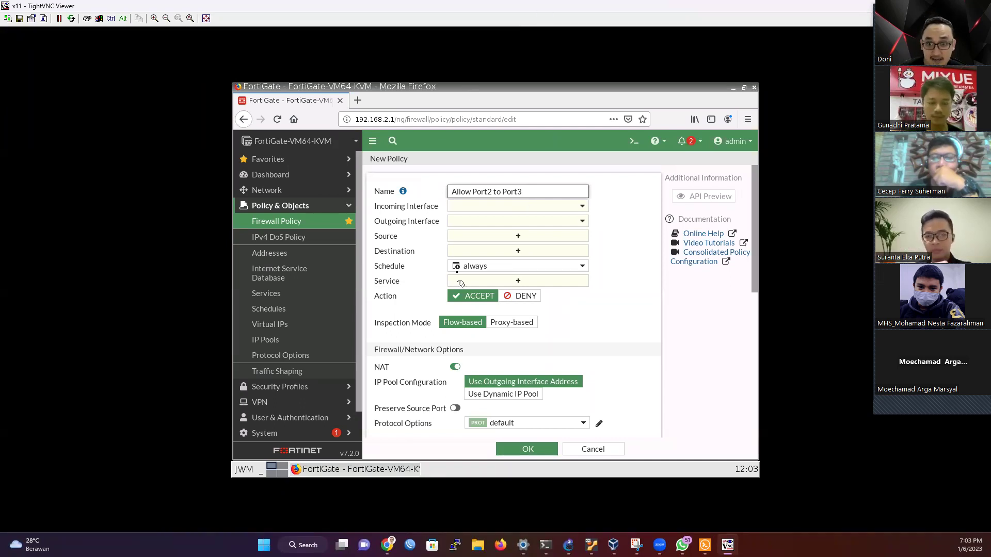
left_click(459, 209)
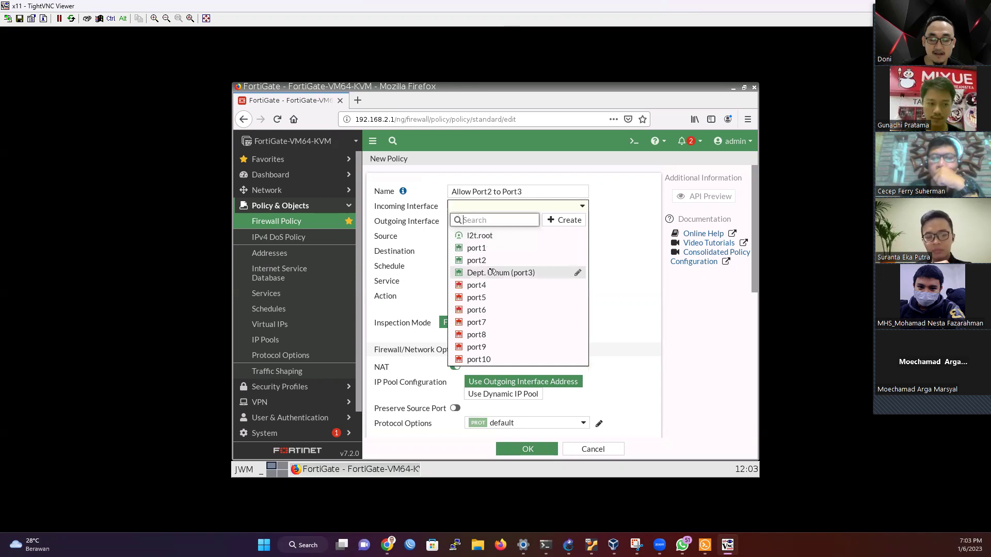
Step: Set the policy's incoming interface to port2 and outgoing interface to Dept. Umum (port3)
mouse_move(490, 264)
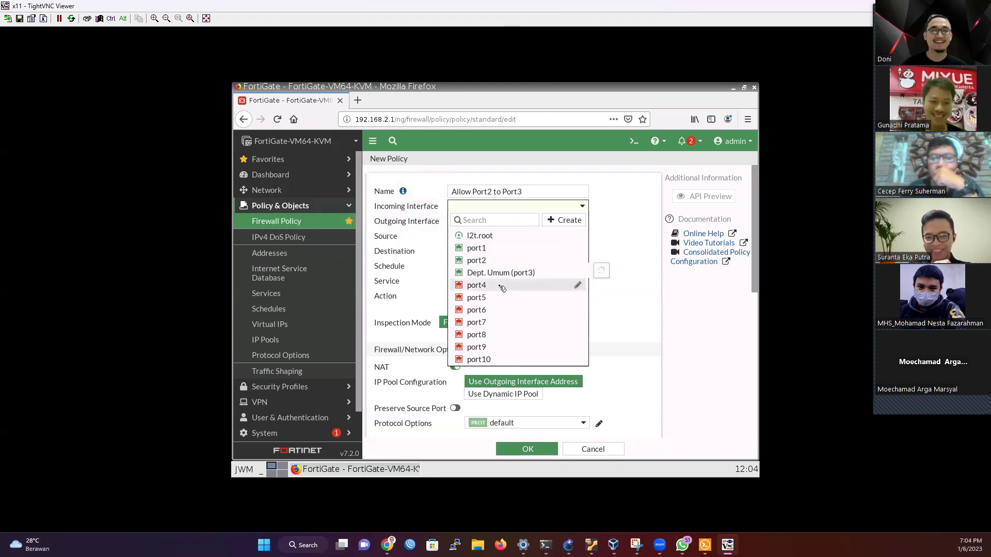
double_click(837, 7)
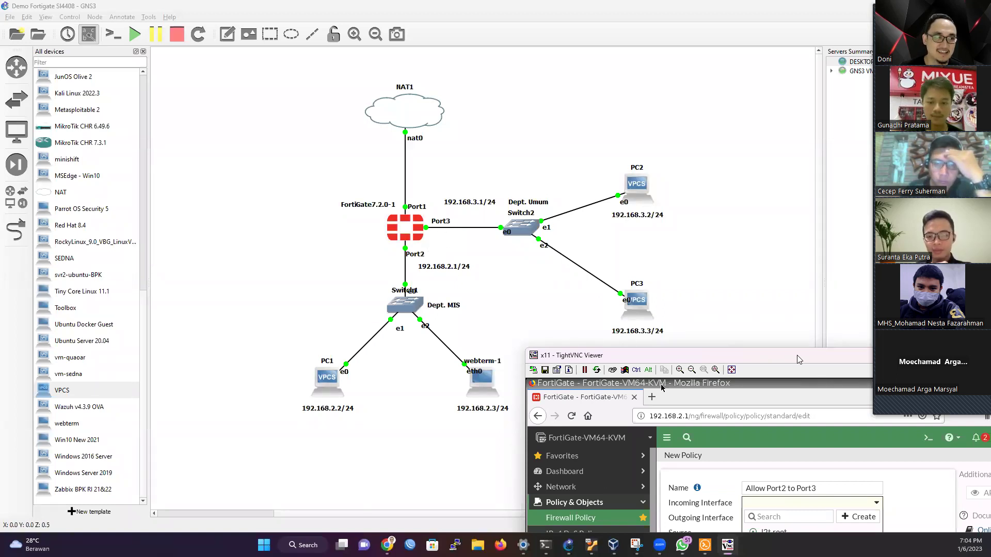
double_click(567, 355)
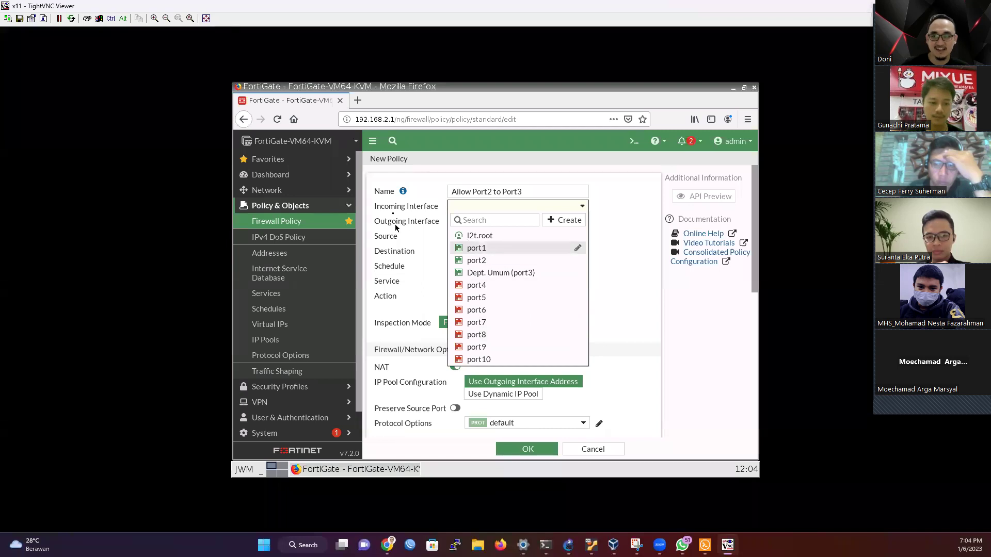
left_click(476, 260)
left_click(473, 221)
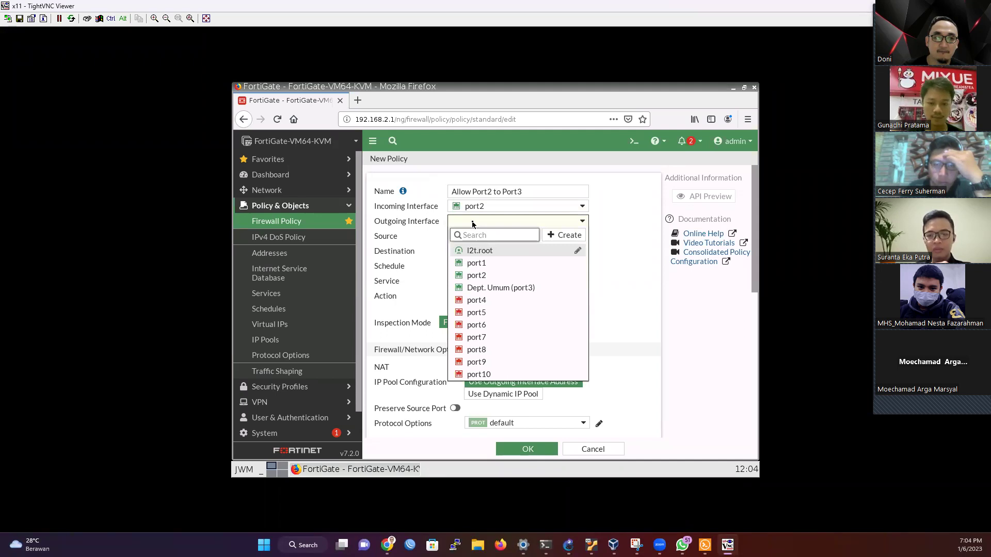
left_click(501, 288)
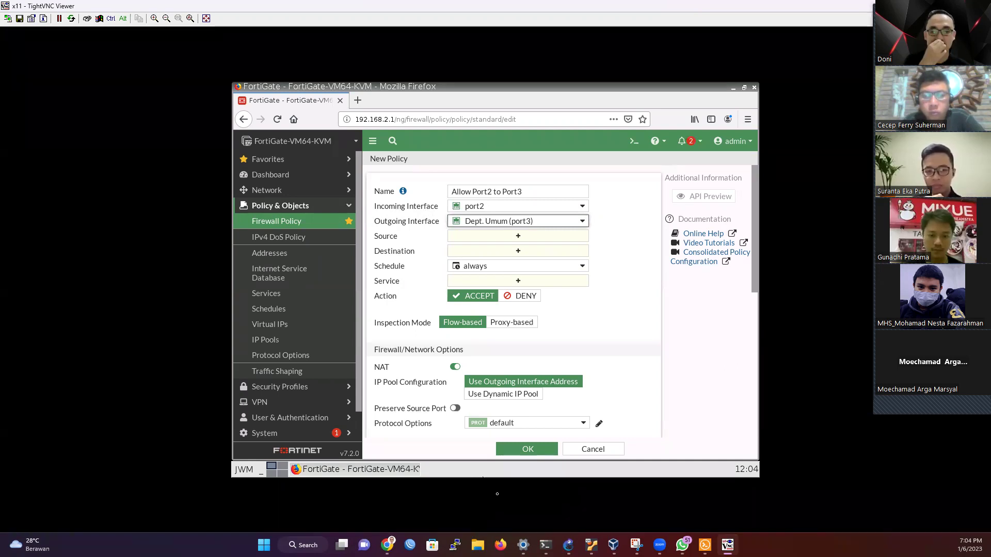
left_click(847, 7)
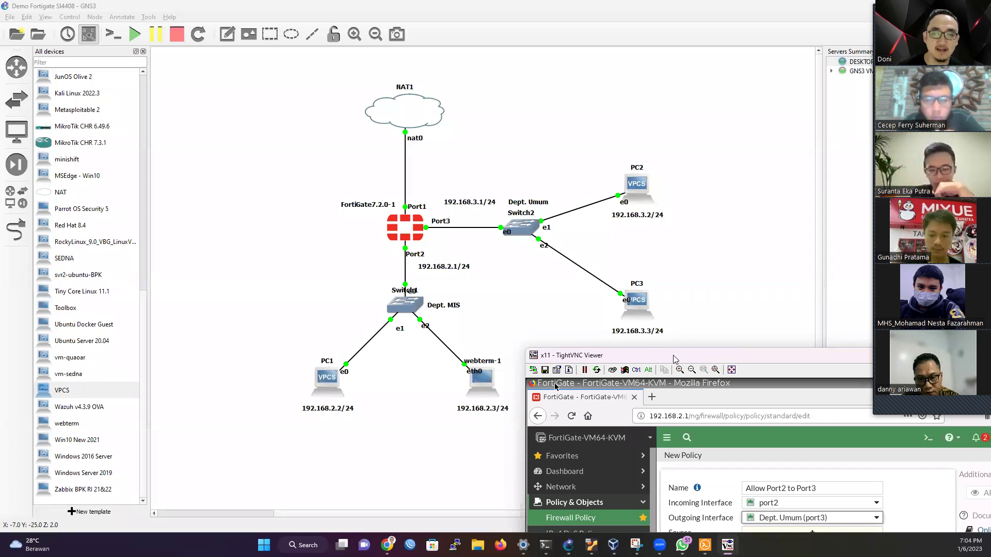
Step: Set the policy's source and destination addresses to all
left_click_drag(673, 359, 362, 49)
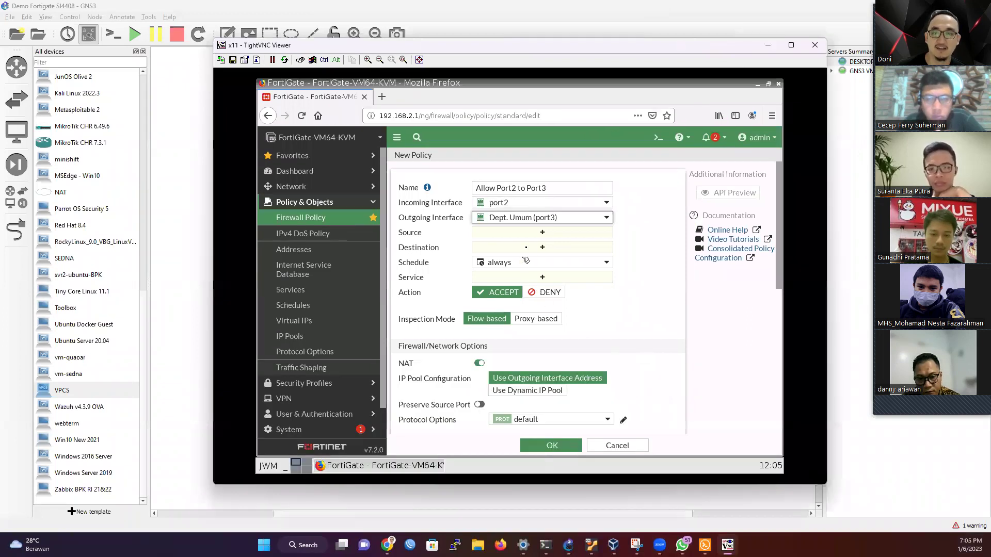
left_click(542, 232)
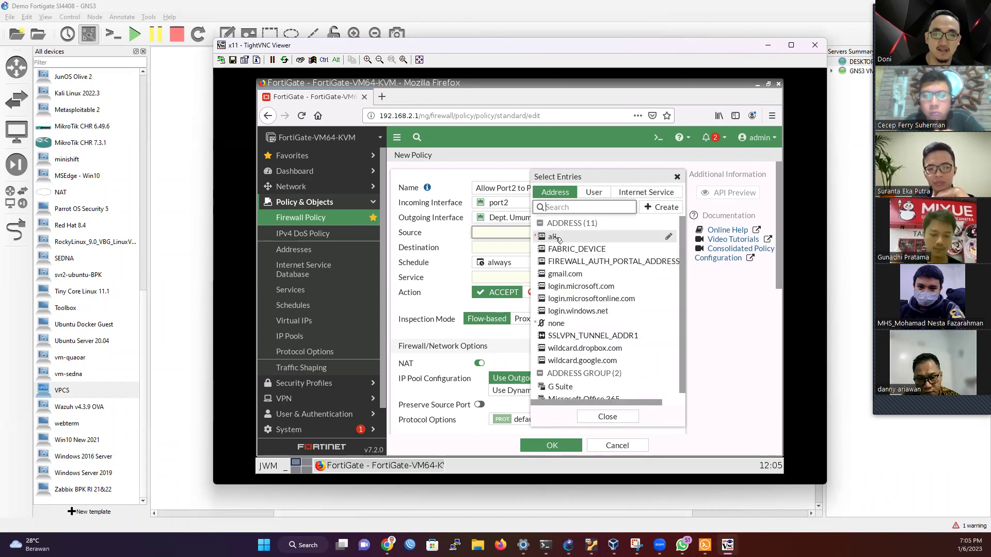
left_click(556, 237)
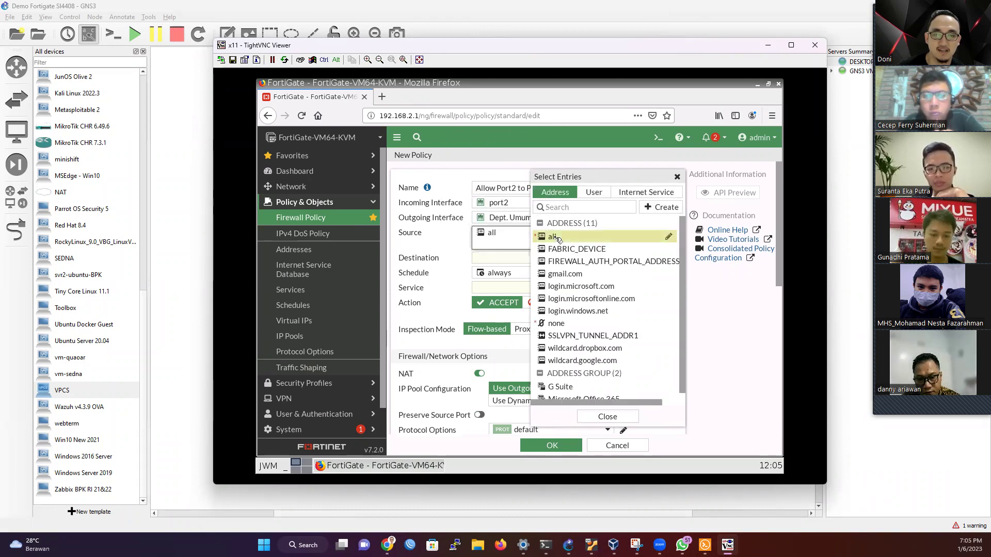
left_click(608, 417)
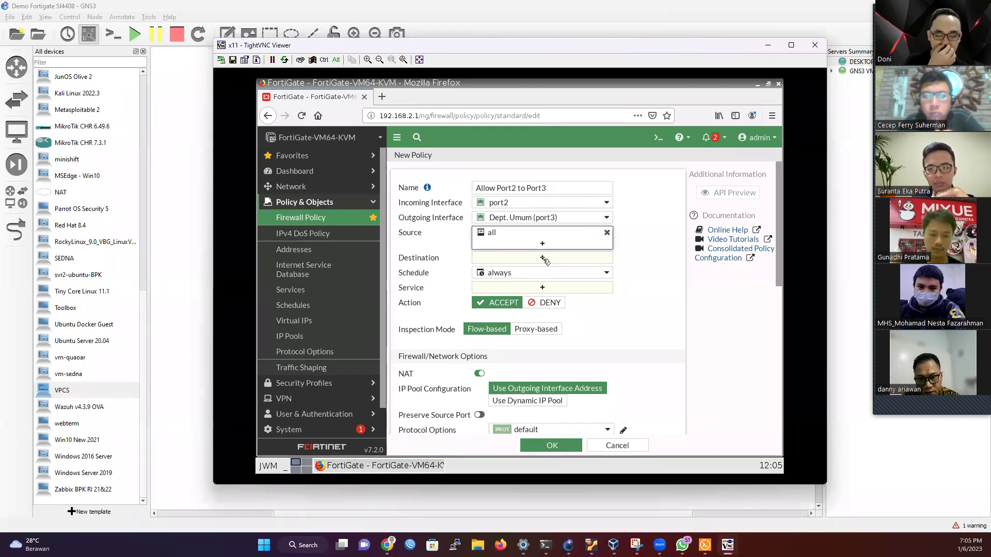
left_click(543, 258)
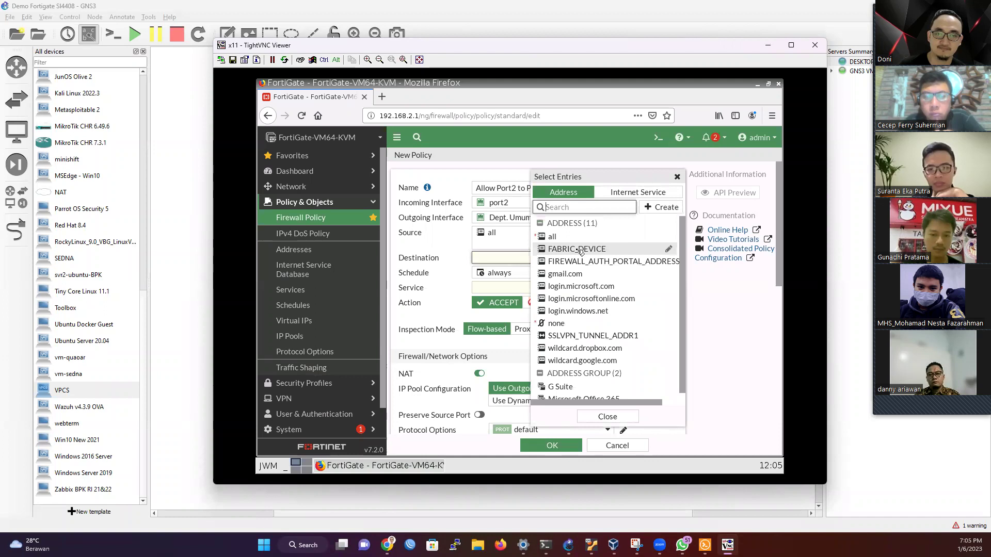
left_click(579, 240)
left_click(479, 312)
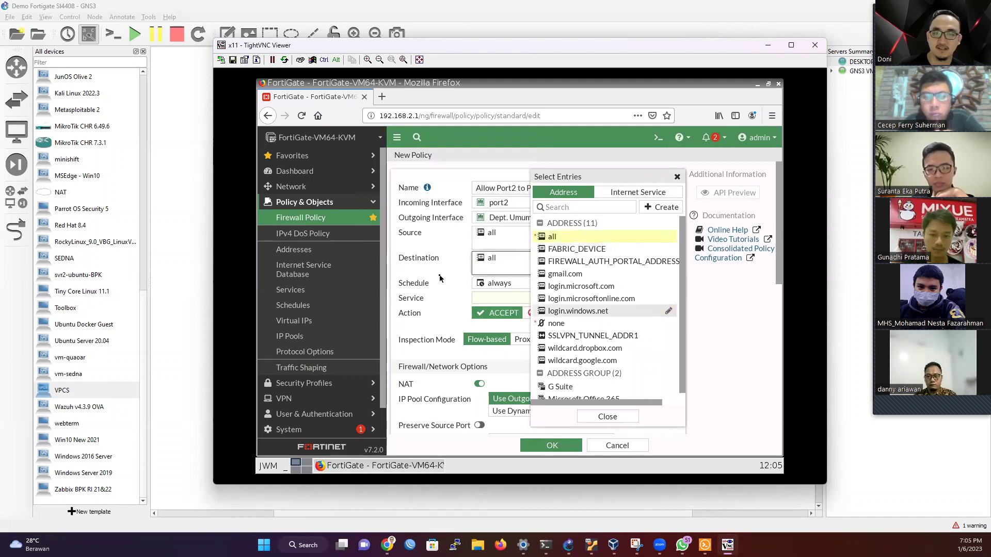
Step: Set the service to ALL and keep the action at ACCEPT after briefly selecting DENY
mouse_move(525, 285)
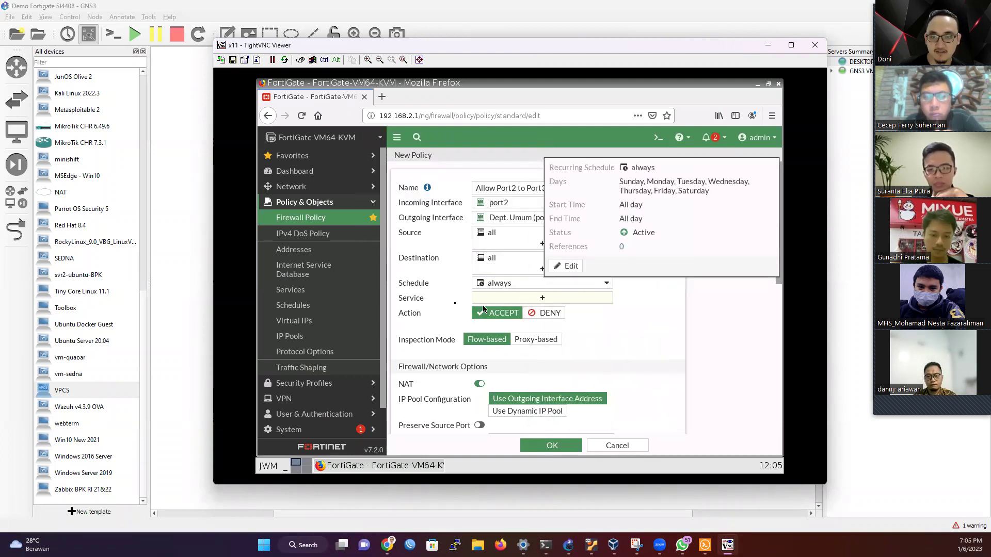
left_click(541, 303)
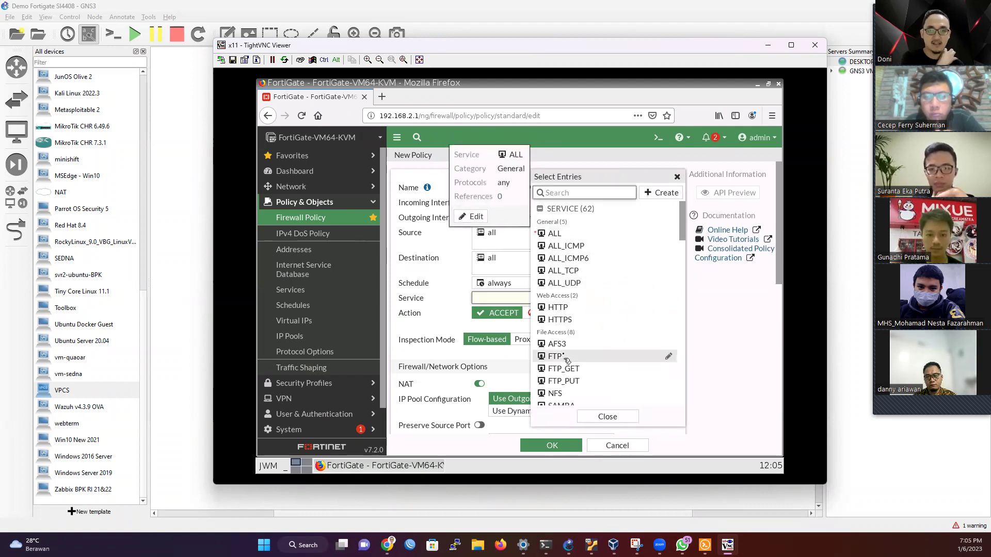
mouse_move(562, 310)
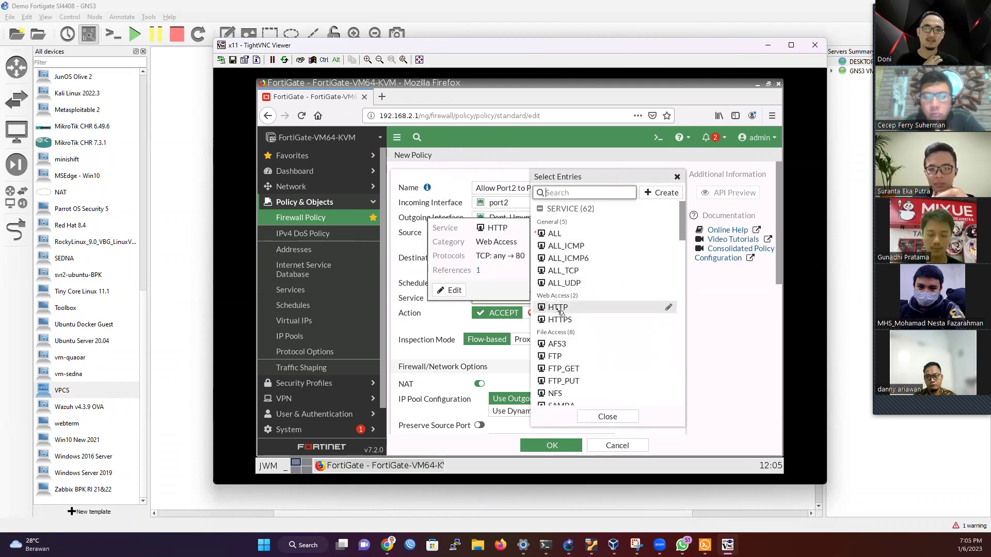
mouse_move(562, 238)
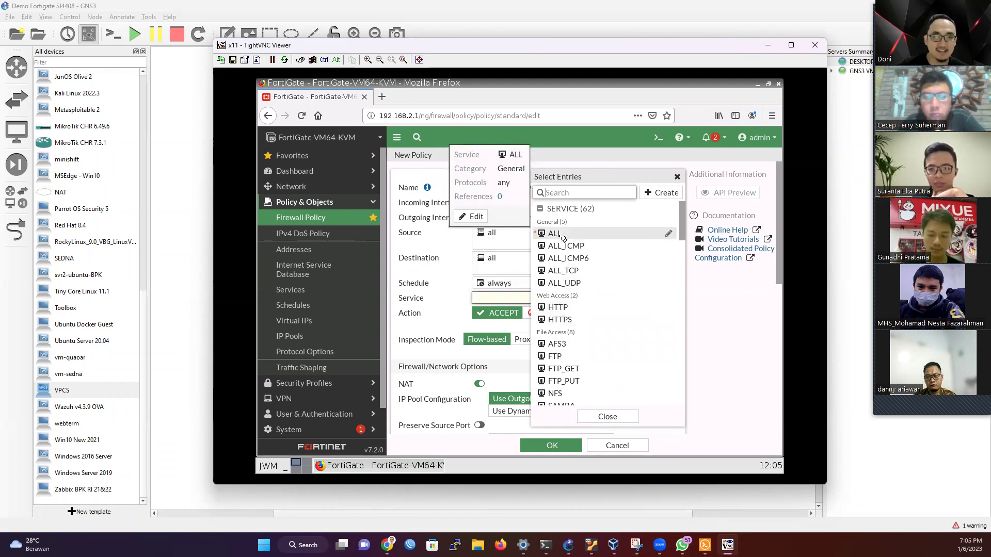
left_click(562, 238)
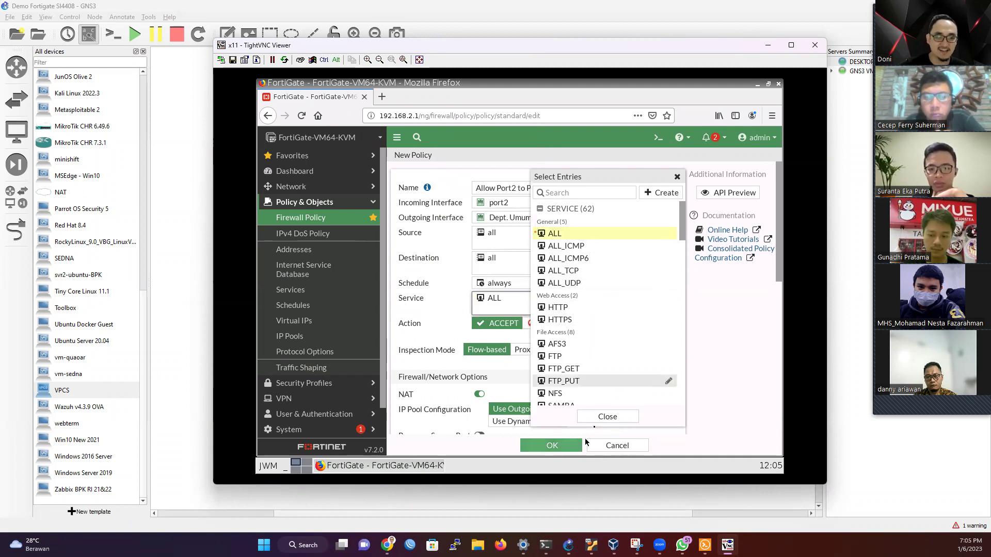
left_click(608, 417)
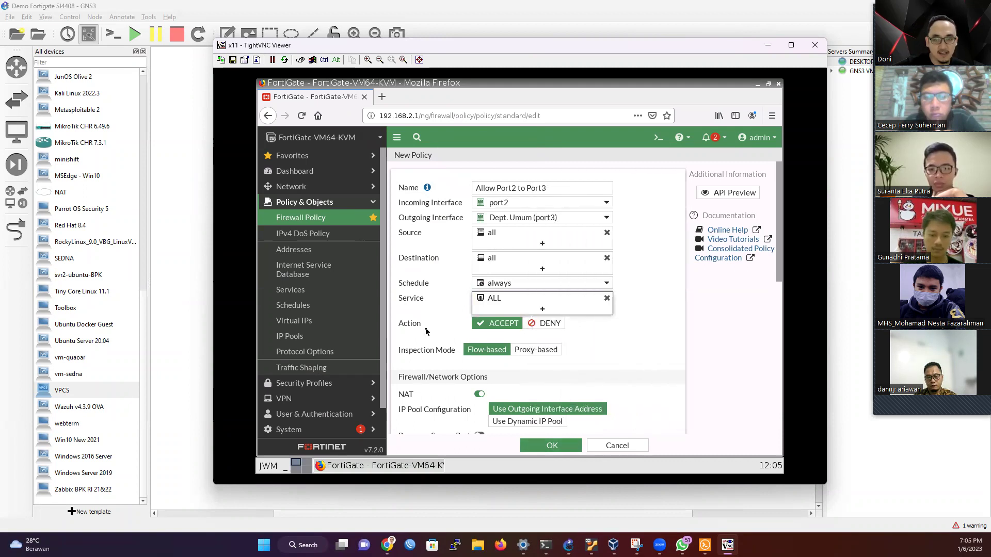
left_click(547, 323)
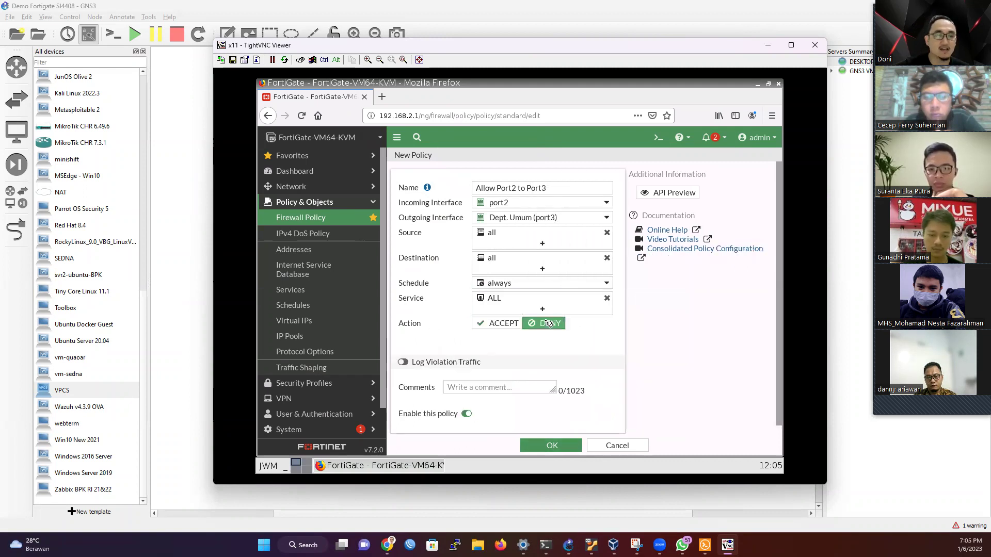
left_click(501, 323)
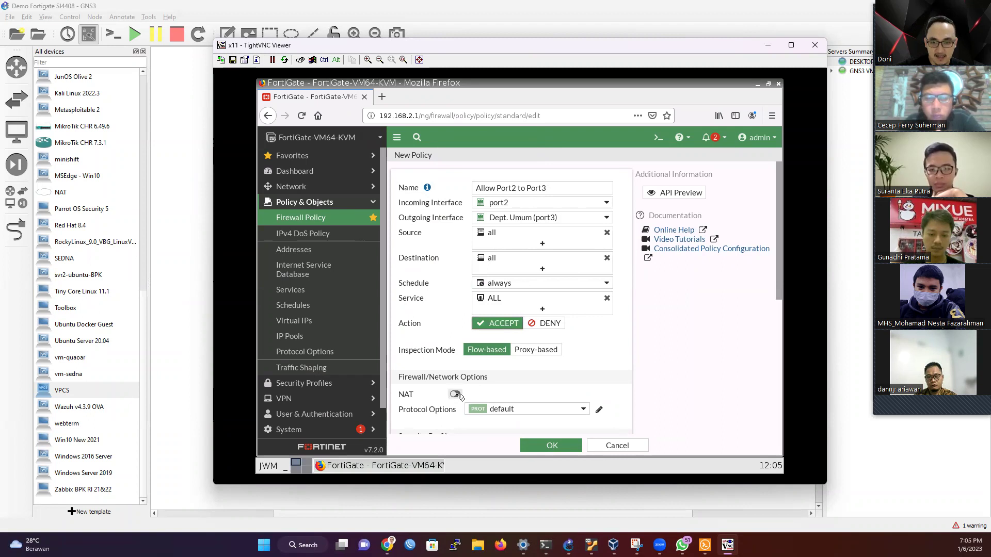
Step: Save the new Allow Port2 to Port3 policy from the bottom of the New Policy form
scroll(459, 391, "down", 5)
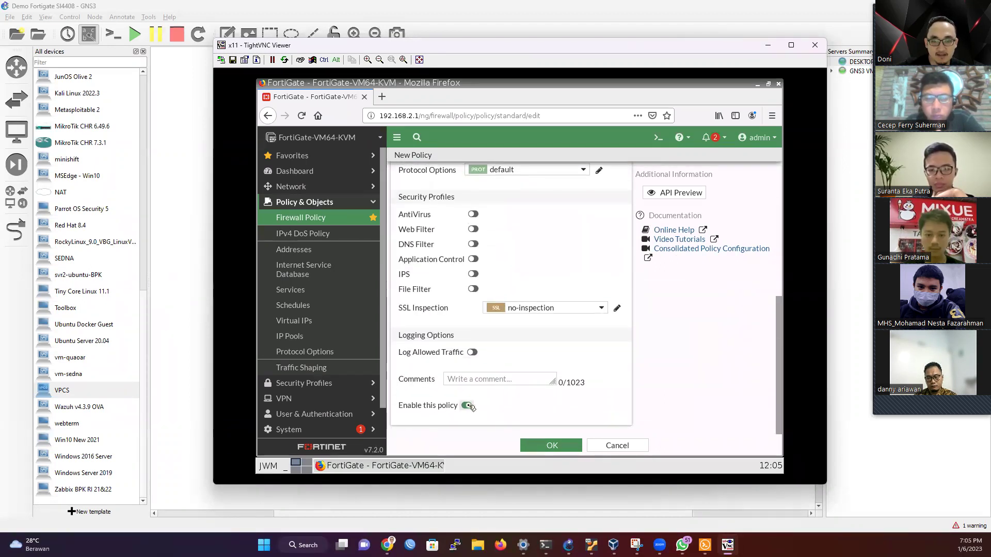
left_click(562, 449)
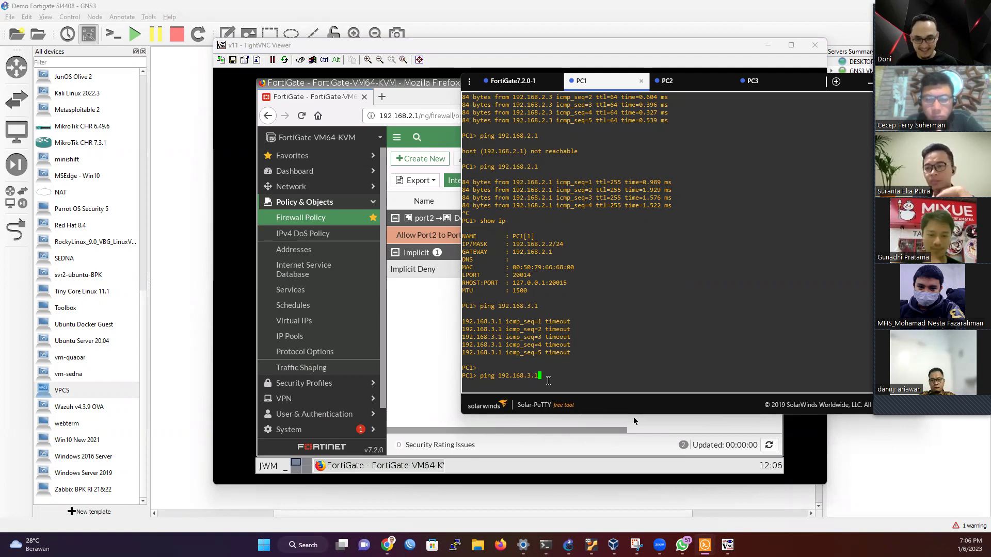
Step: Ping 192.168.3.1 and then 192.168.3.2 from PC1, stopping each with Ctrl+C
key("Return")
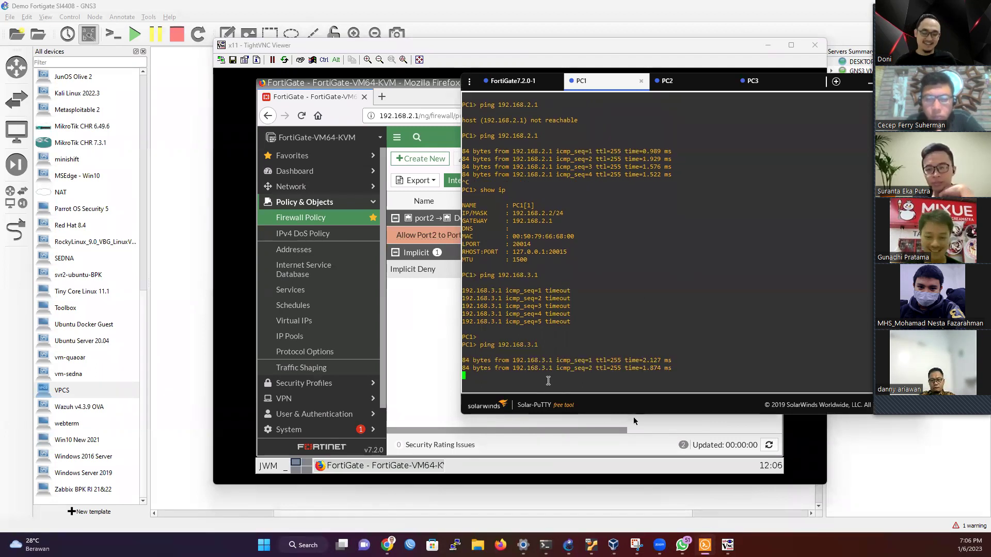
key("ctrl+c")
key("Up")
key("BackSpace")
type("2")
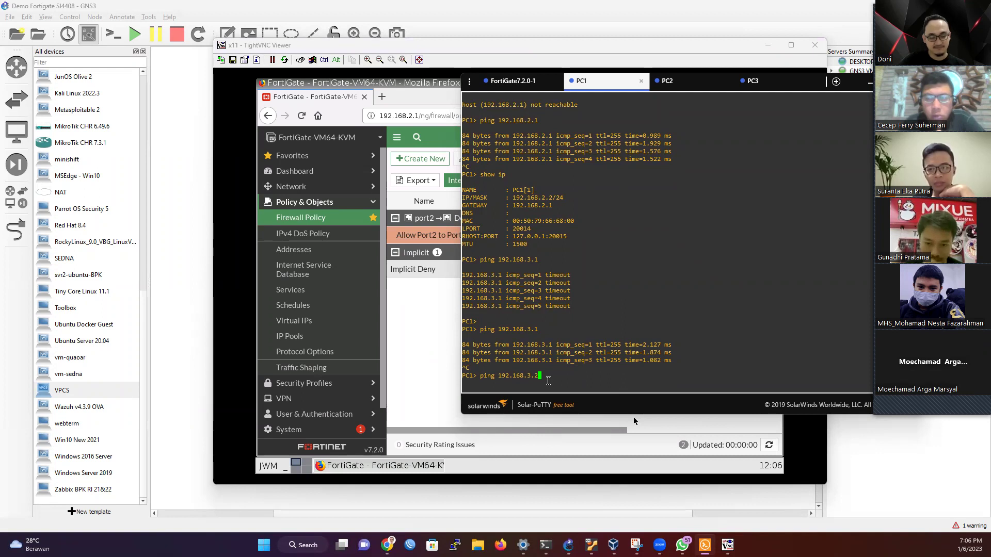
key("Return")
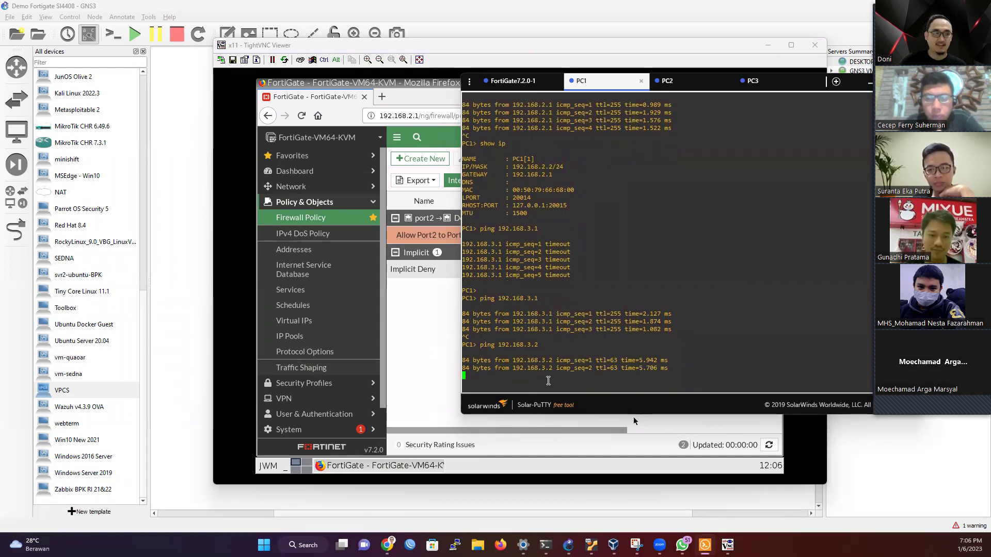
key("ctrl+c")
Step: Ping 192.168.3.3 from PC1, then bring the GNS3 topology back to the front
key("Up")
key("BackSpace")
type("3.3")
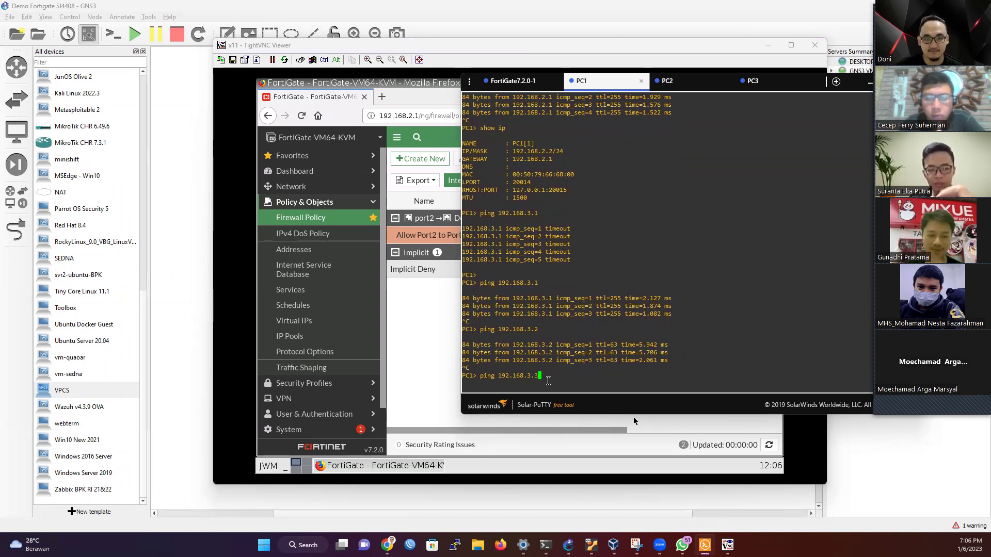
key("Return")
key("ctrl+c")
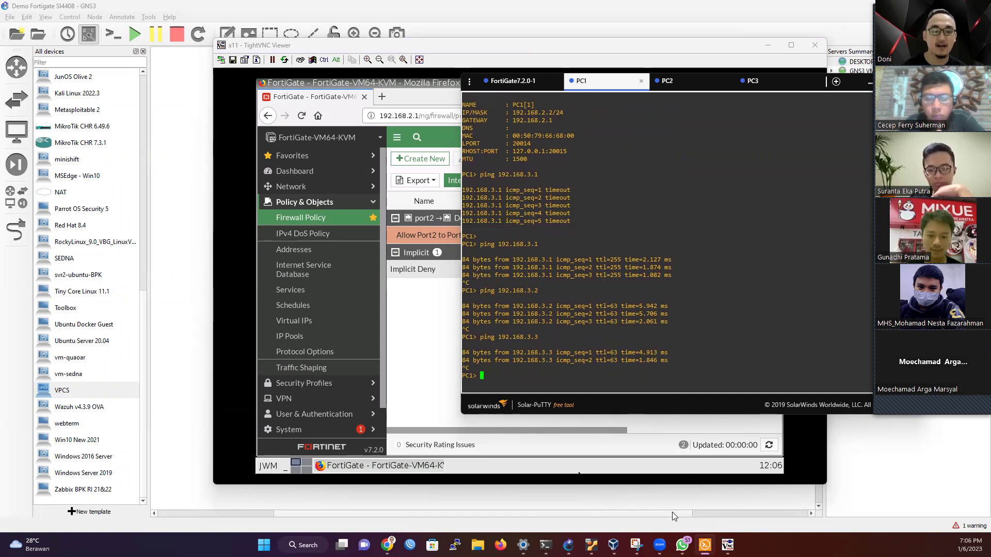
left_click(699, 504)
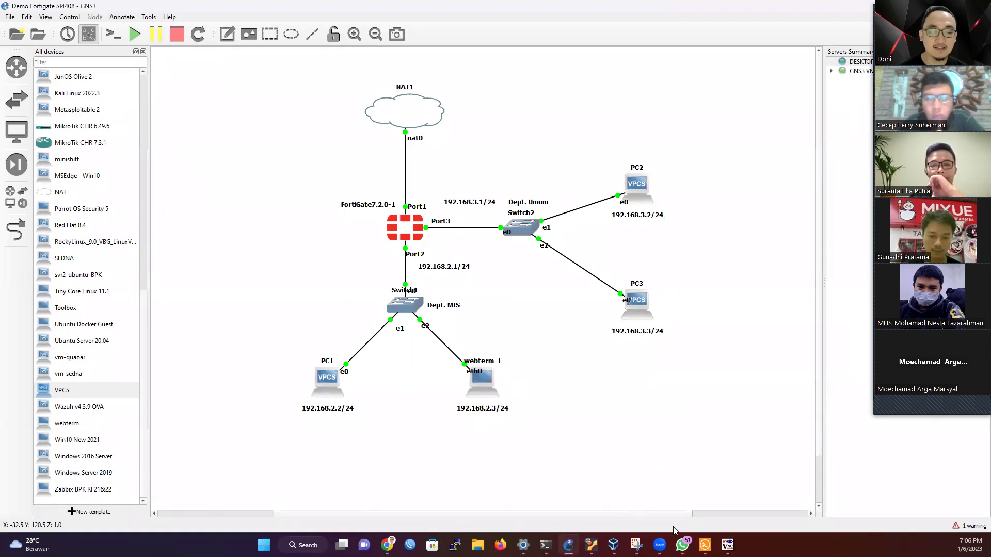
Step: Open a console on PC3 and ping 192.168.3.1, which replies
right_click(639, 304)
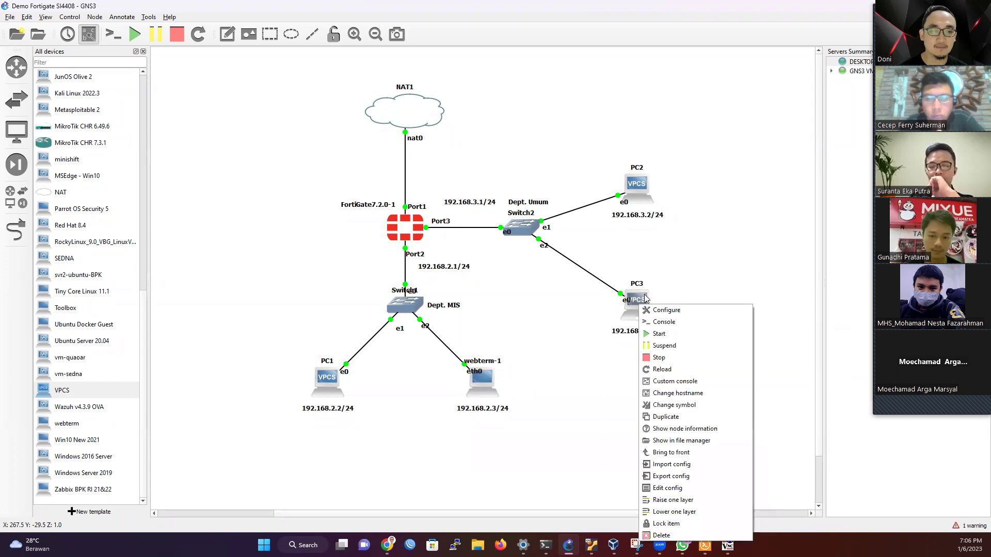
left_click(657, 323)
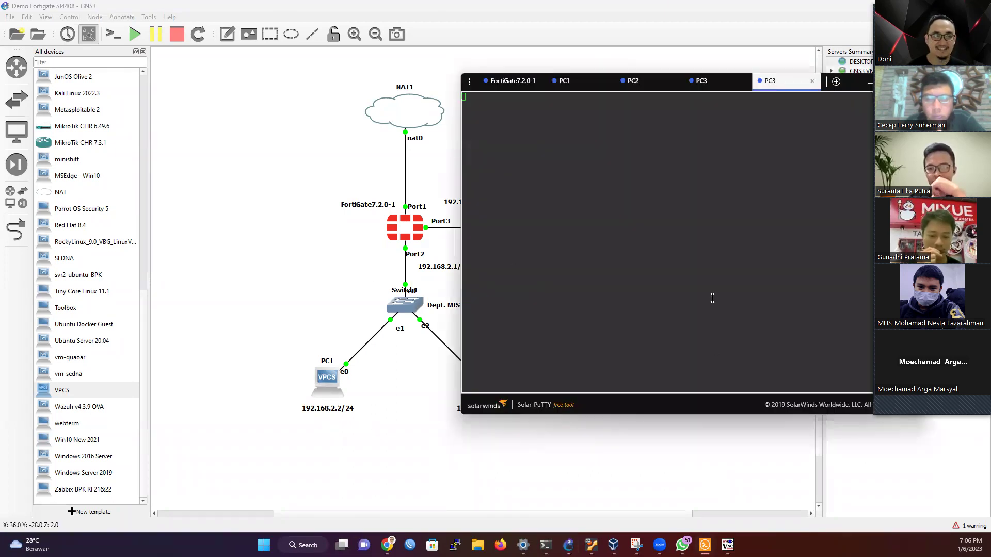
left_click(711, 297)
key("Return")
key("Return")
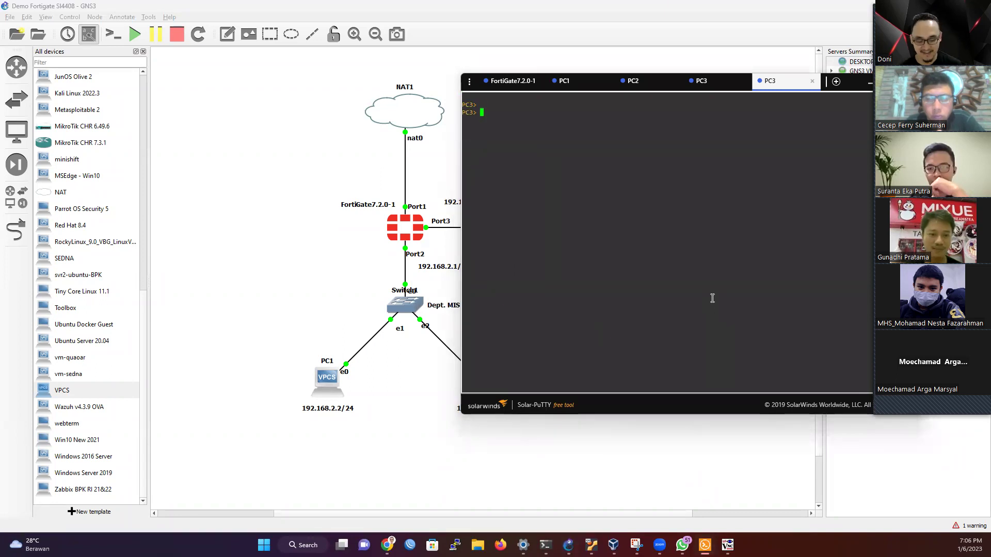
type("ping 192.168.3.1")
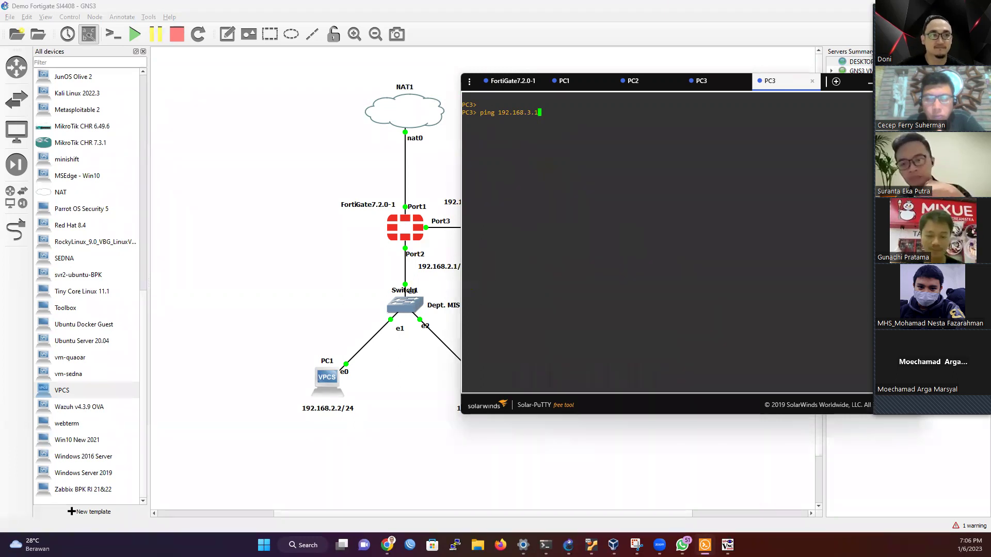
left_click(869, 82)
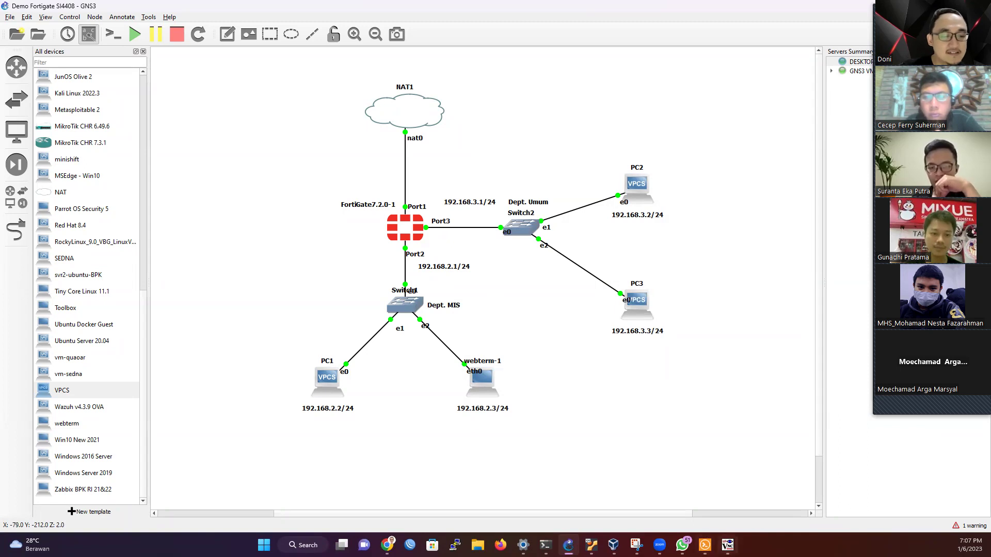
left_click(704, 545)
key("Return")
key("ctrl+c")
Step: Ping 192.168.2.1 from PC3, which times out, then show the FortiGate policy list
key("Up")
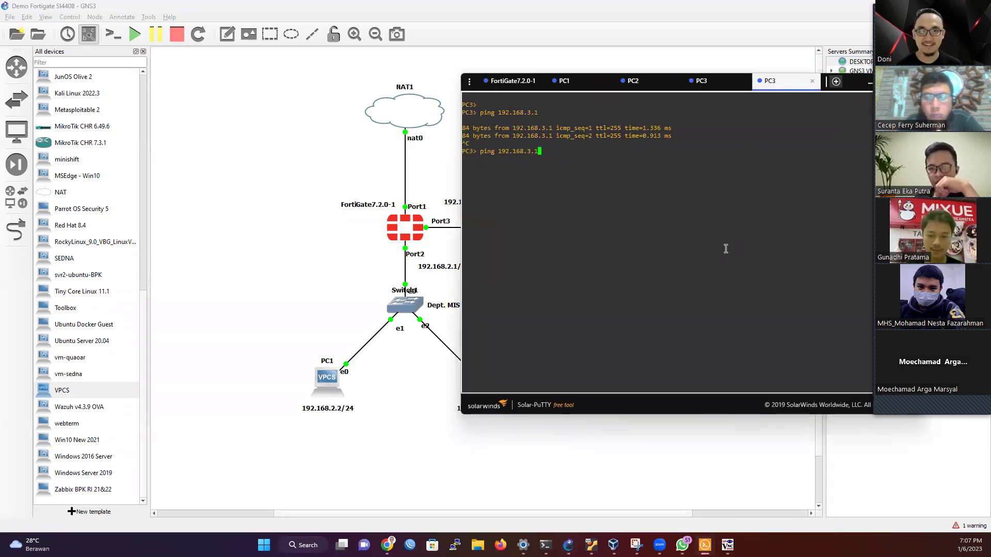
key("Left")
key("Left")
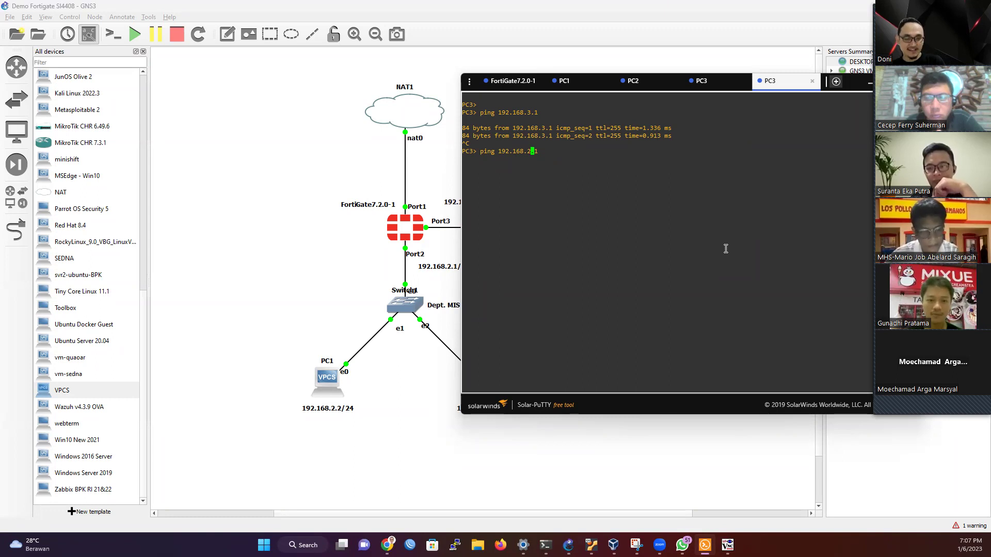
key("Return")
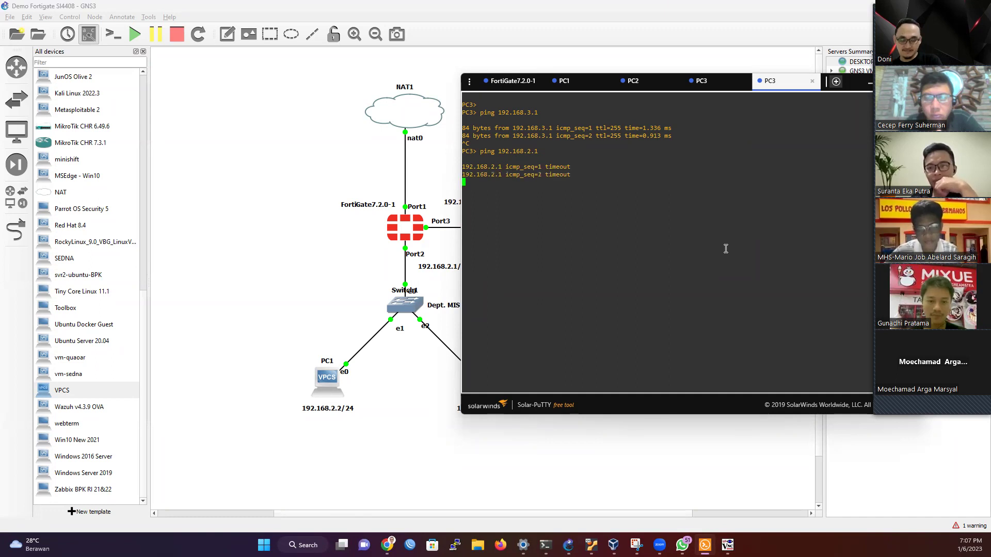
key("ctrl+c")
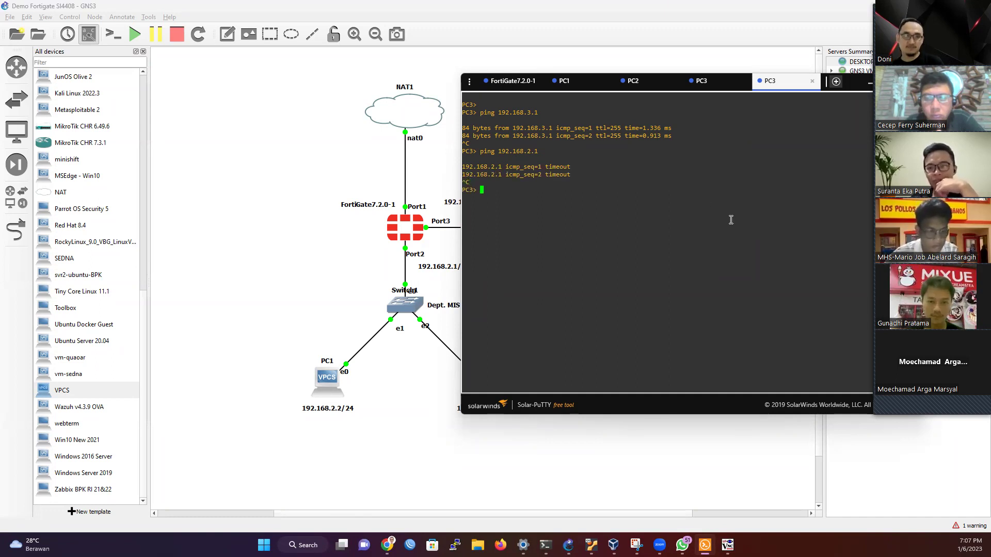
left_click(868, 83)
left_click(727, 545)
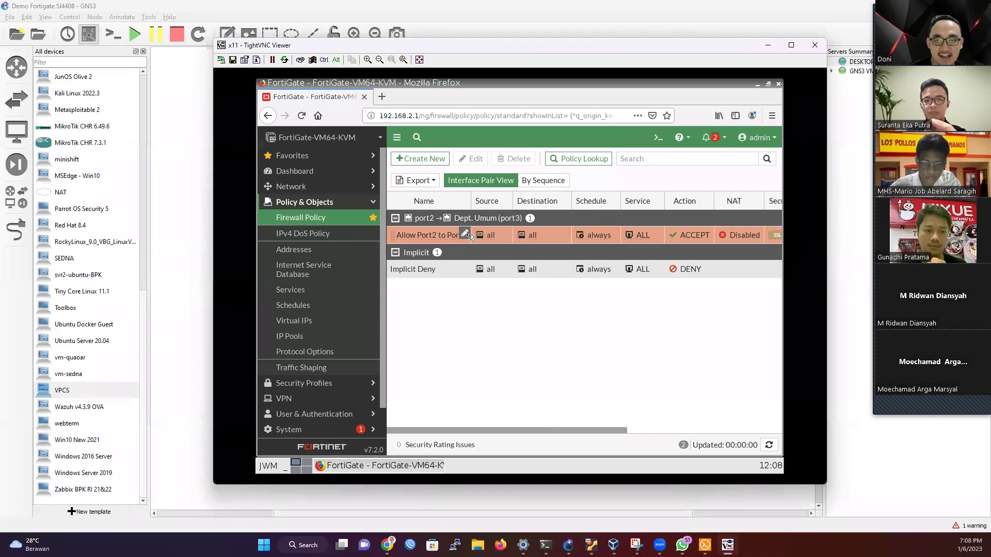
Step: Create a reversed clone of the Allow Port2 to Port3 policy
left_click(465, 236)
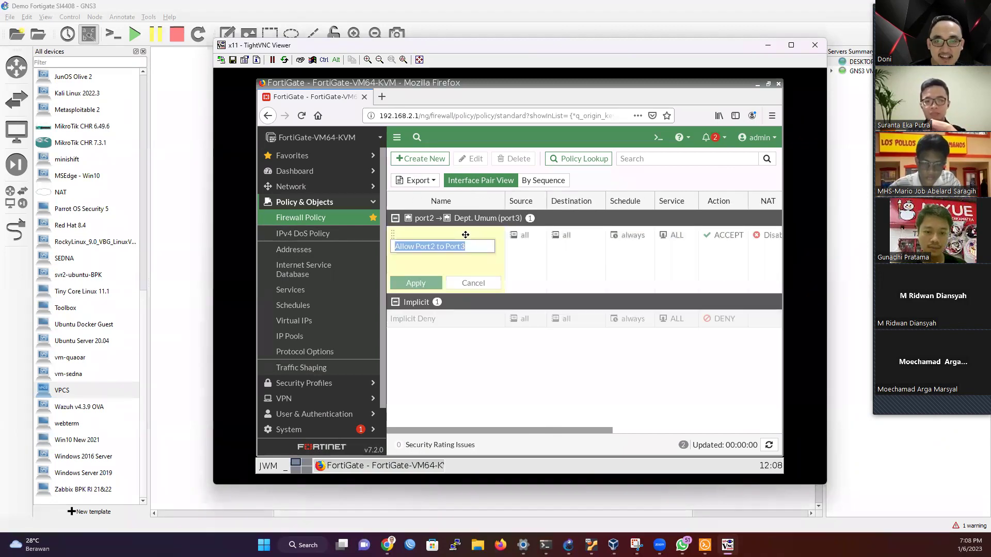
left_click(466, 271)
right_click(429, 238)
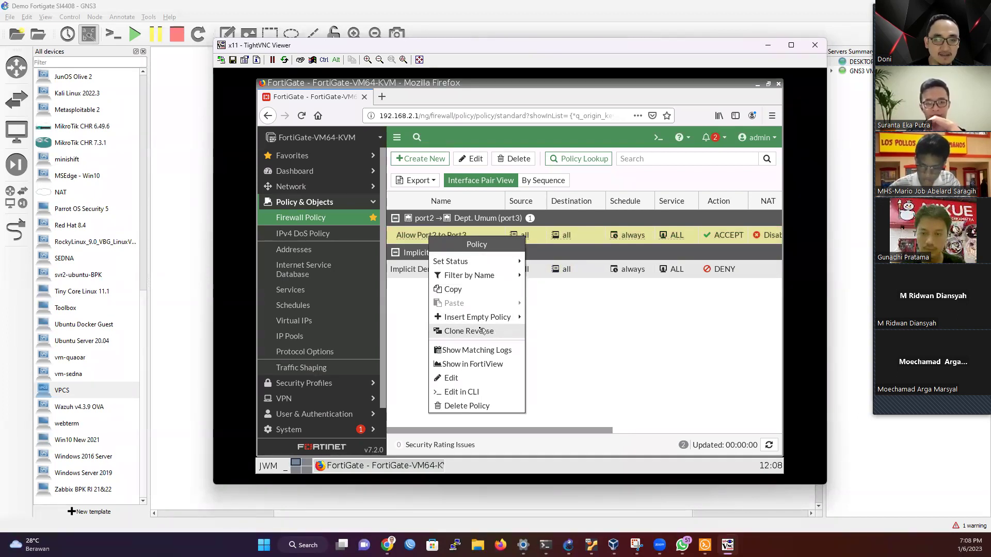
left_click(487, 332)
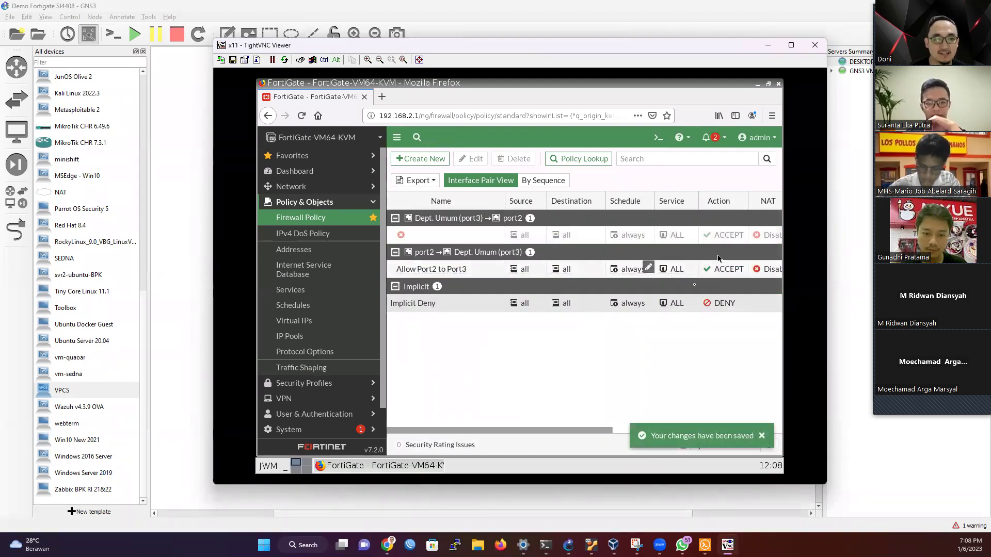
left_click_drag(601, 436, 497, 428)
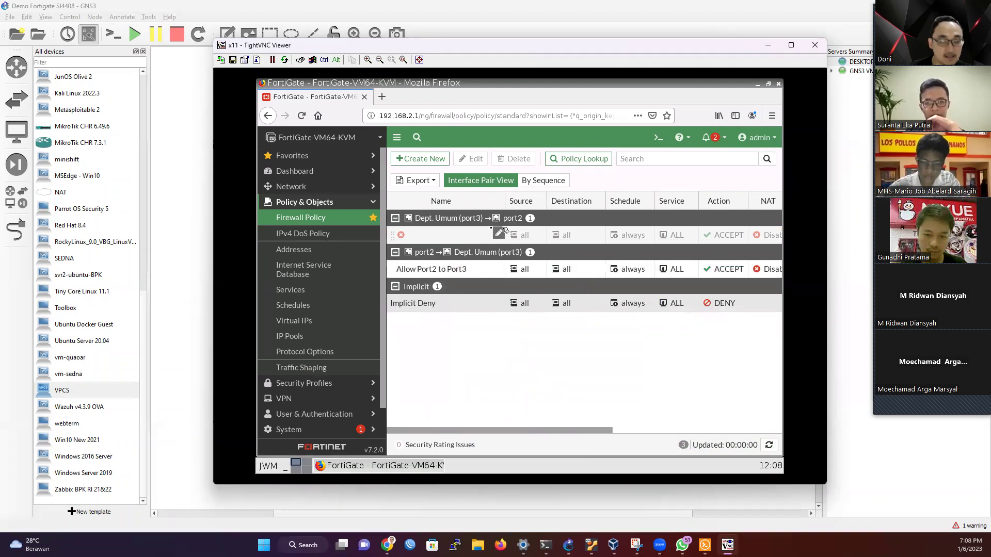
Step: Enable the reversed clone and name it 'Allow Port3 to Port2', then return to PC3's console
mouse_move(405, 239)
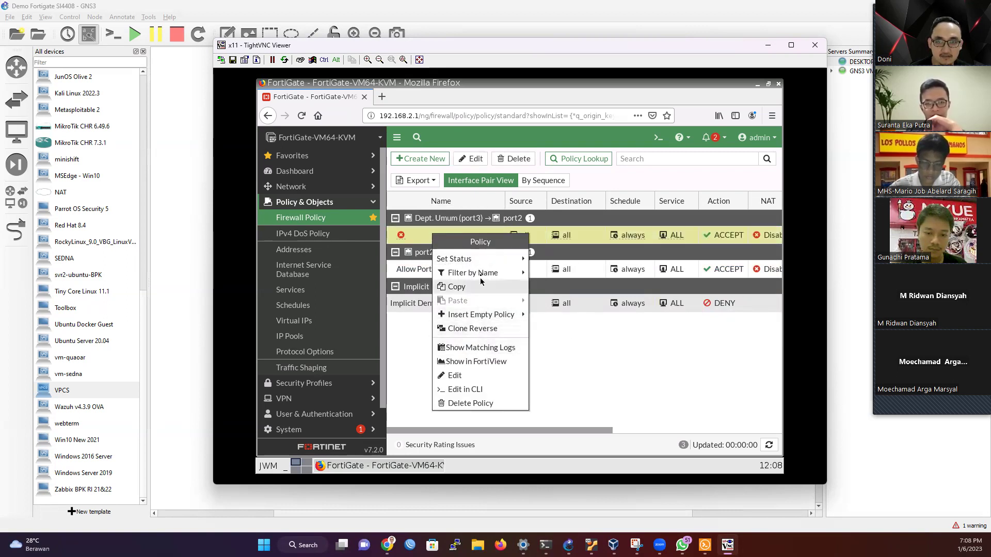
mouse_move(490, 261)
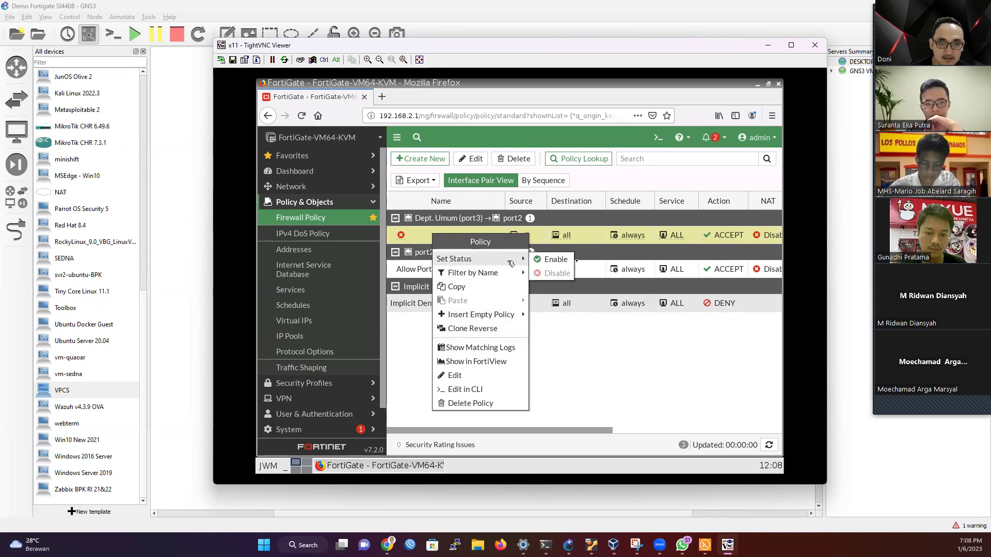
left_click(553, 265)
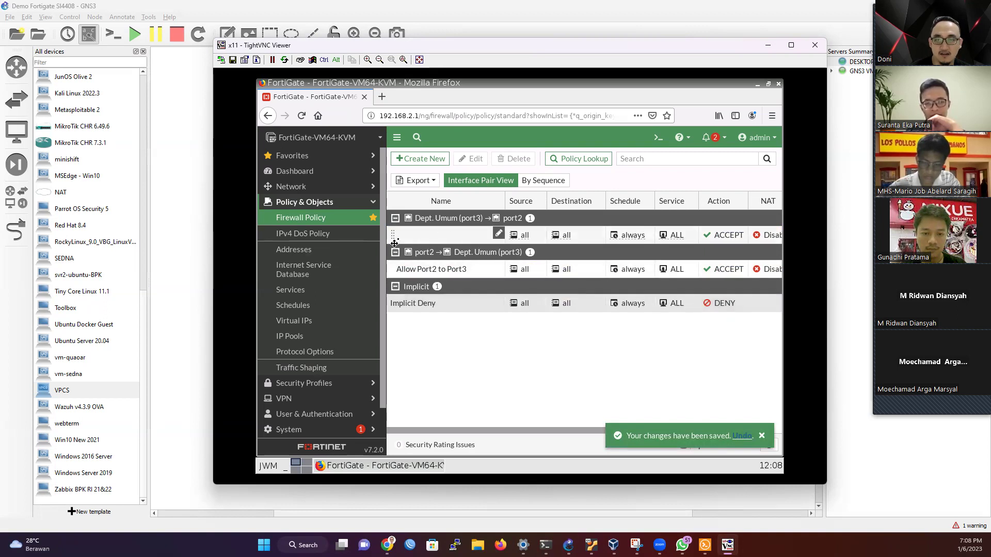
left_click(498, 233)
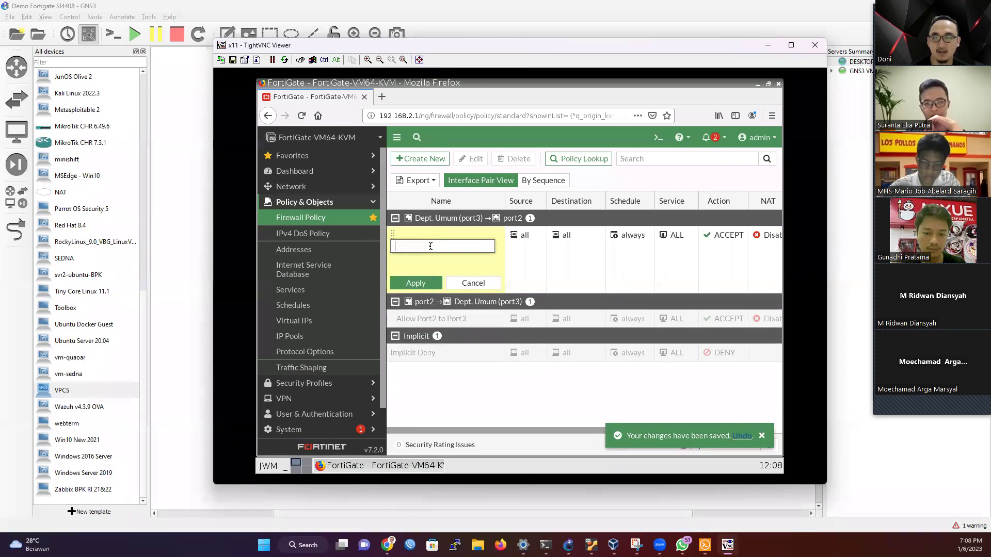
type("Allo")
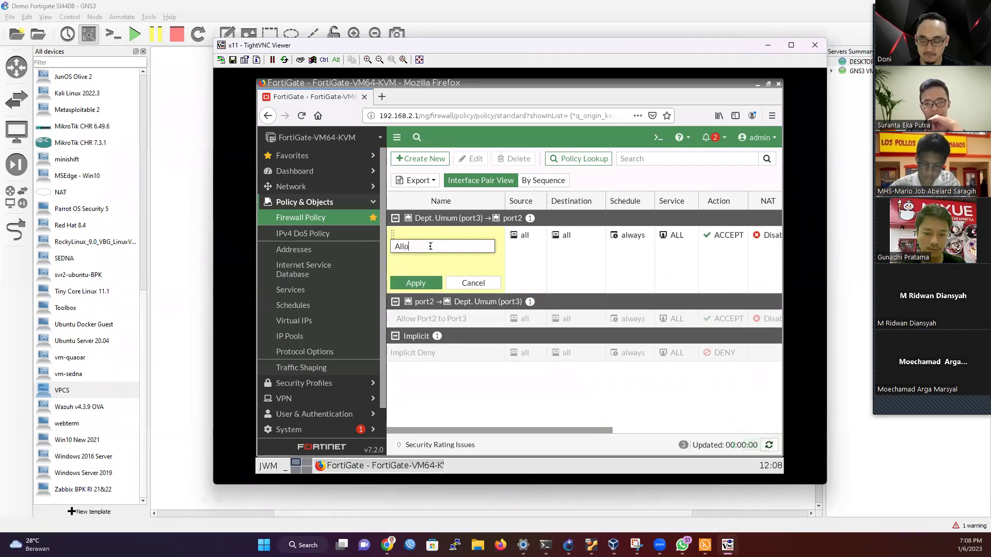
type("w Por")
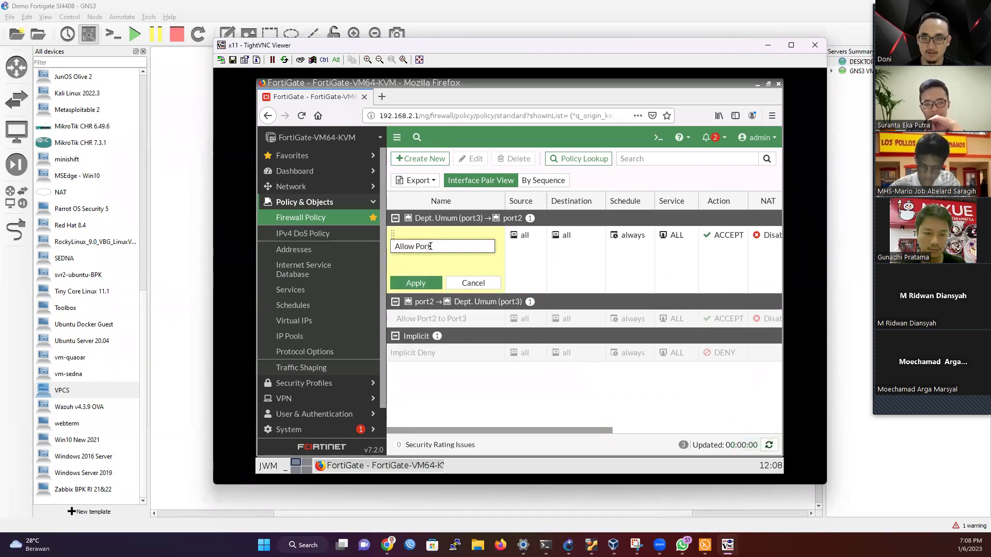
type("t3 to")
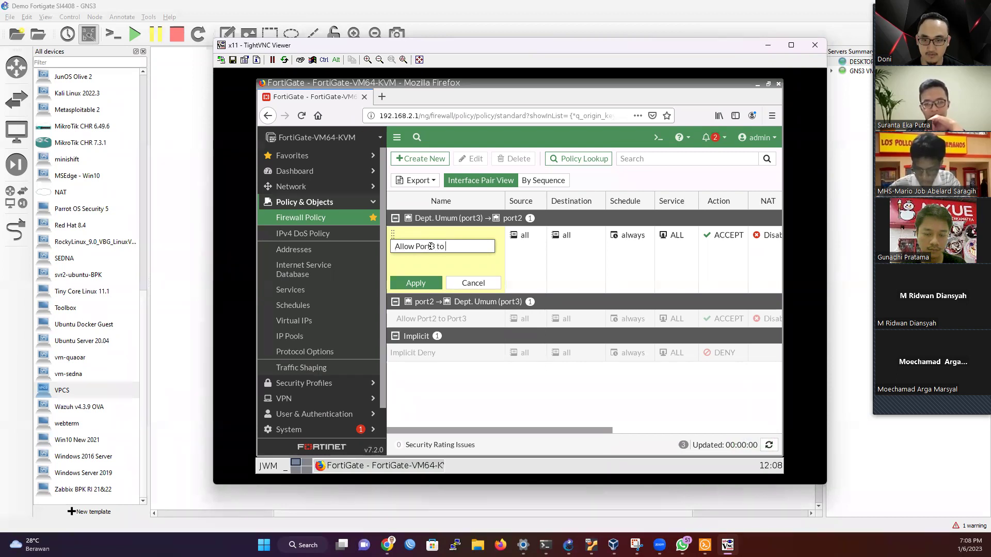
type(" Port")
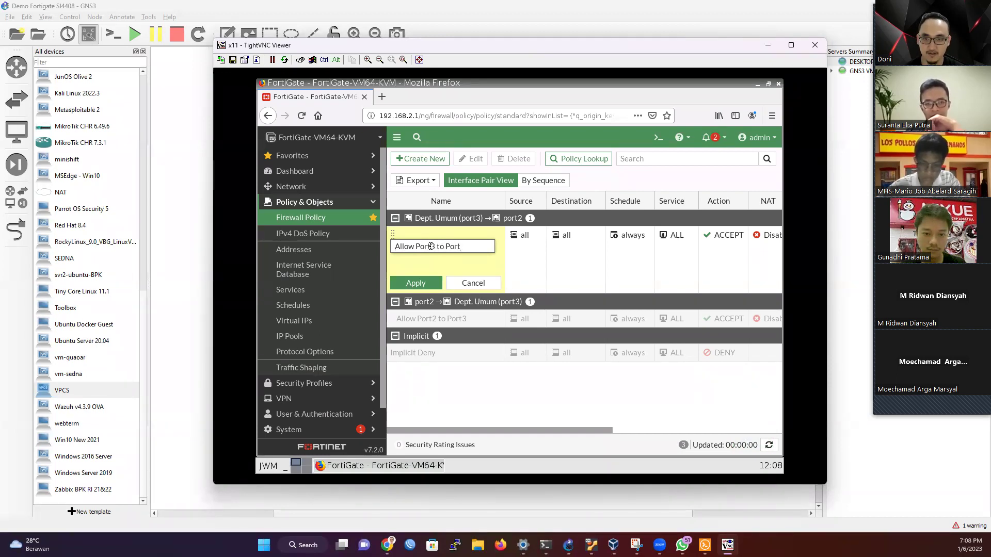
type("2")
left_click(417, 283)
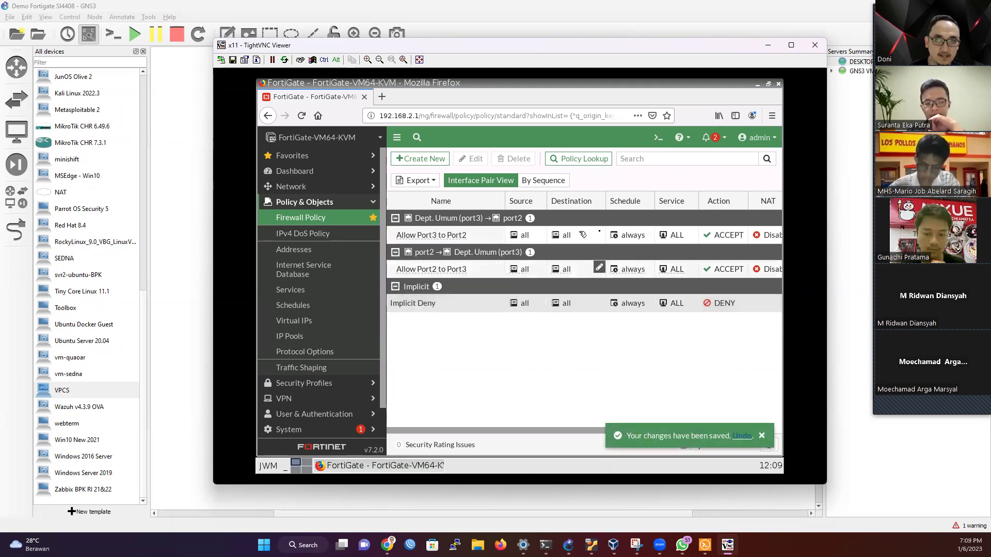
left_click(722, 515)
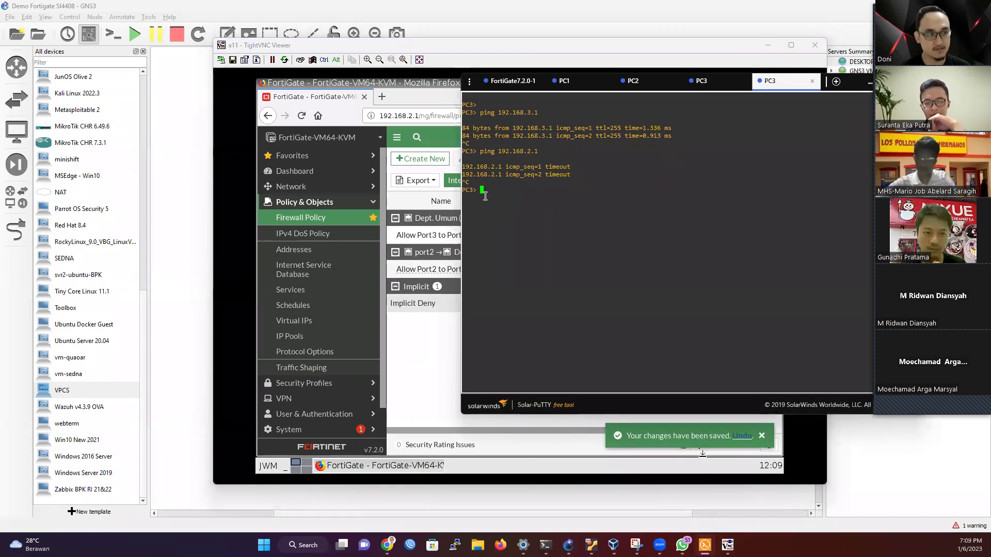
Step: Ping 192.168.2.1 (replies) and 192.168.2.2 (times out) from PC3
type("ping 192.168.2.1")
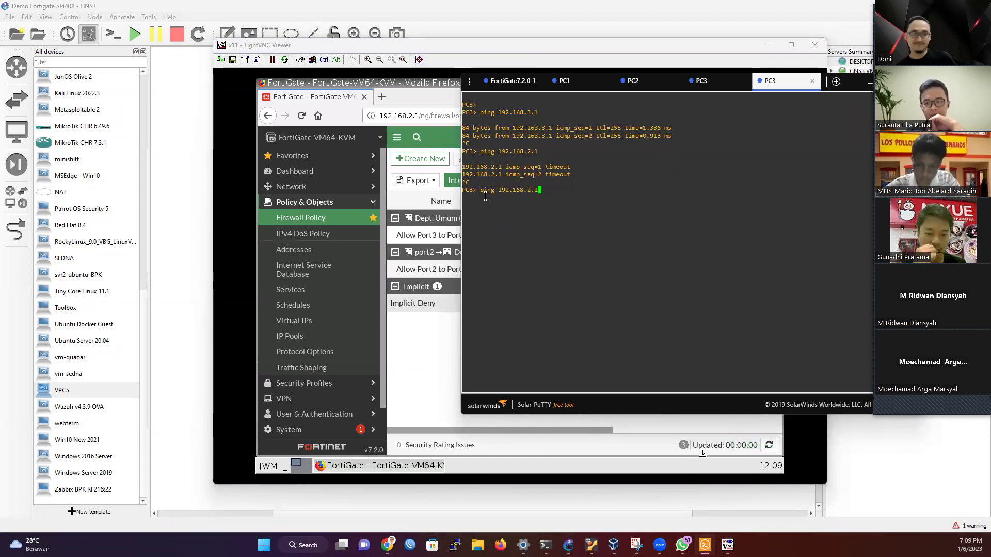
key("Return")
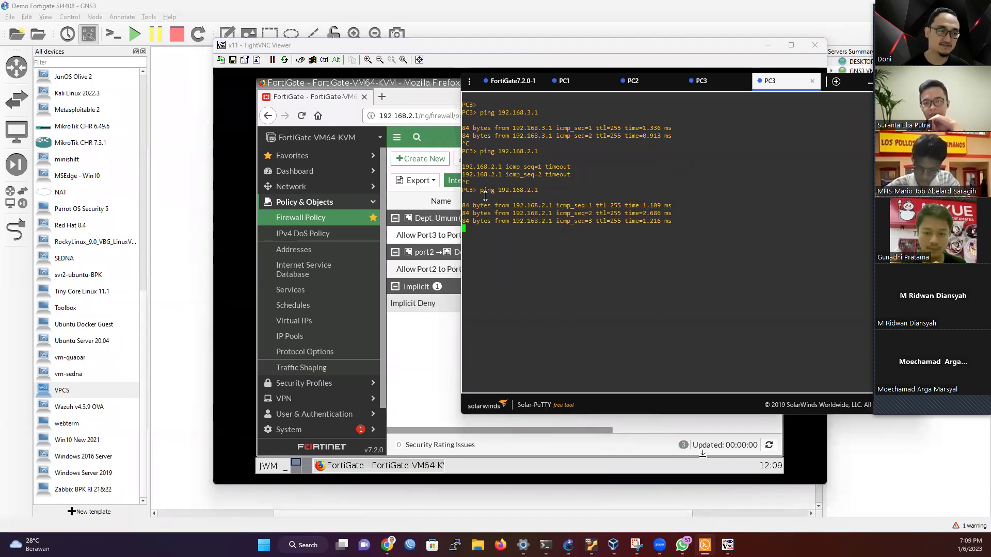
key("ctrl+c")
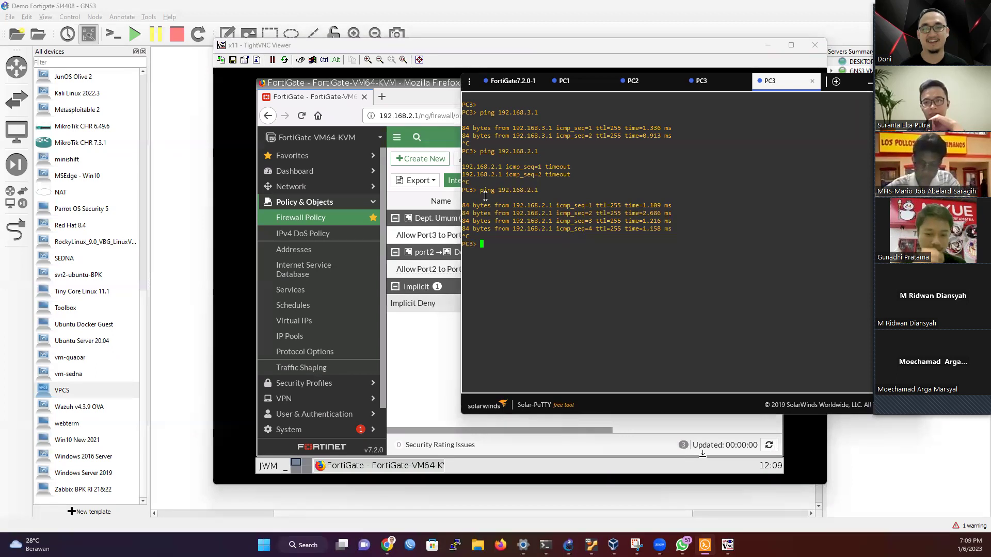
key("Up")
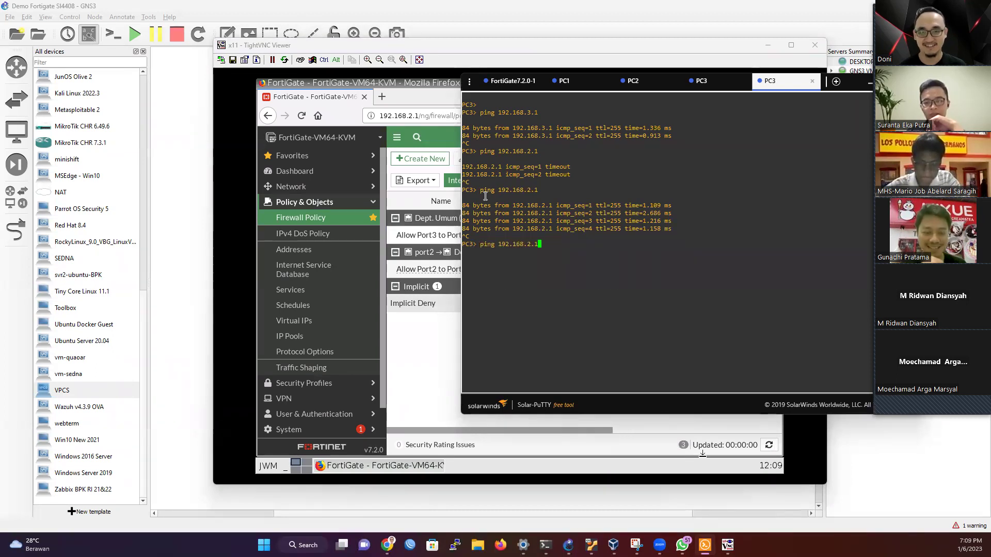
key("BackSpace")
type("2")
key("Return")
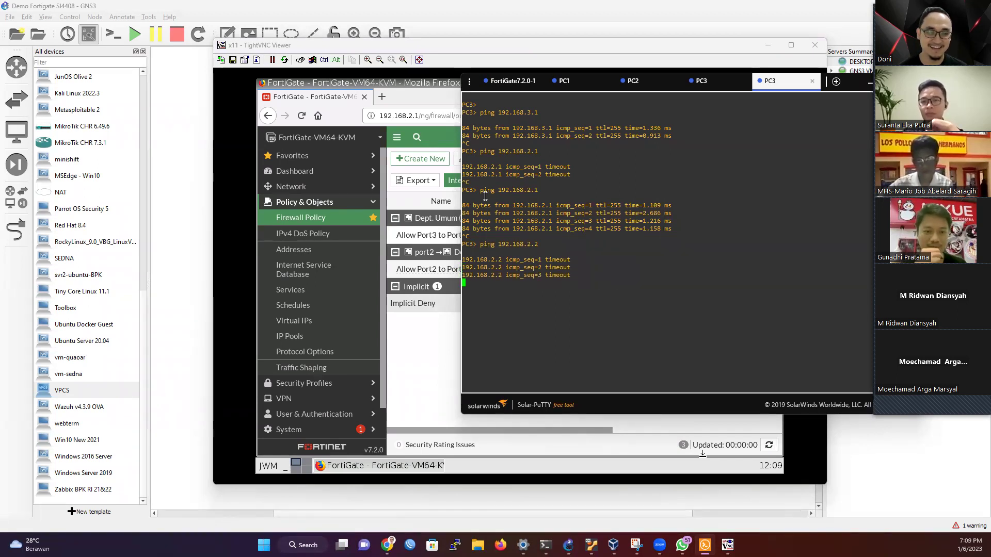
key("ctrl+c")
Step: Repeat the pings to 192.168.2.1 and 192.168.2.2, then check the policy list and return to GNS3
key("Up")
type("1")
key("Return")
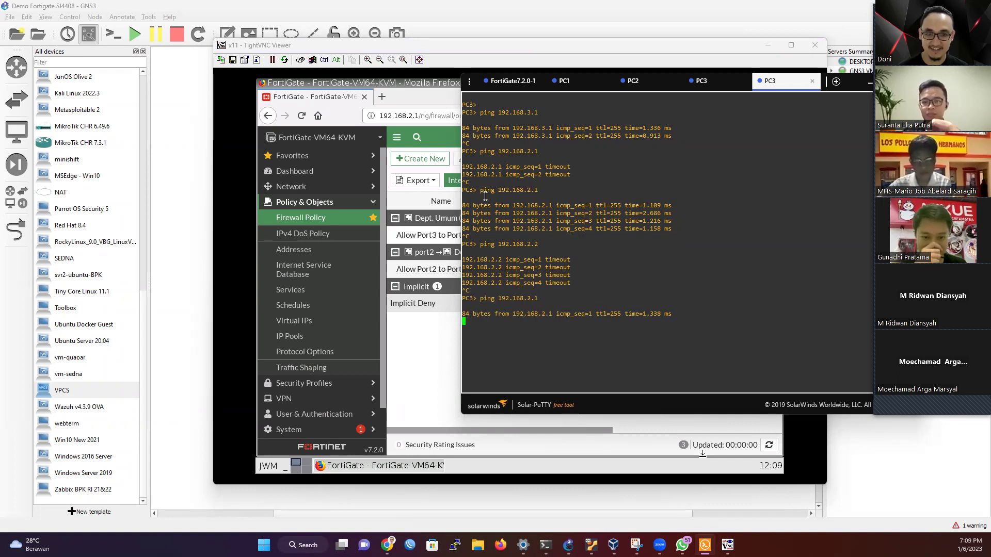
key("ctrl+c")
key("Up")
key("BackSpace")
type("2")
key("Return")
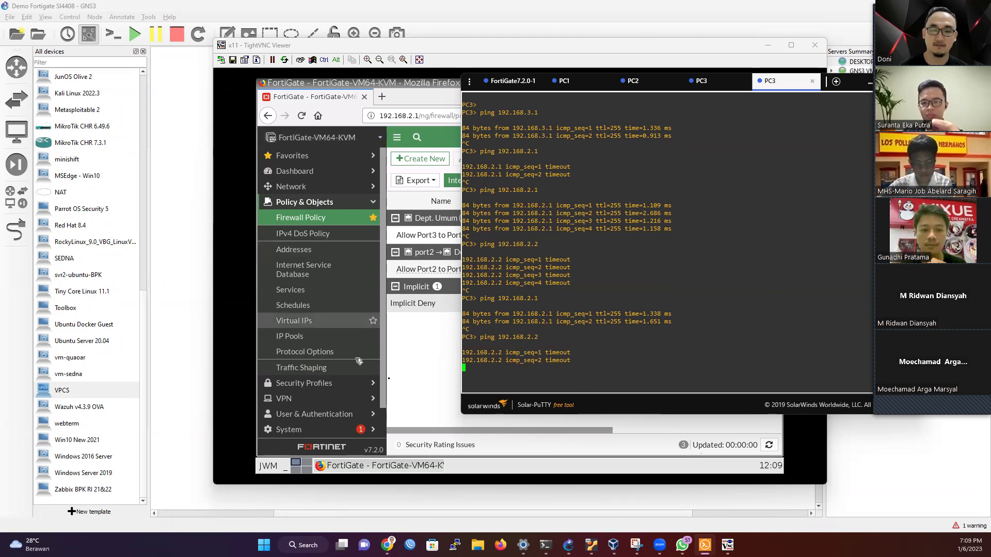
left_click(424, 358)
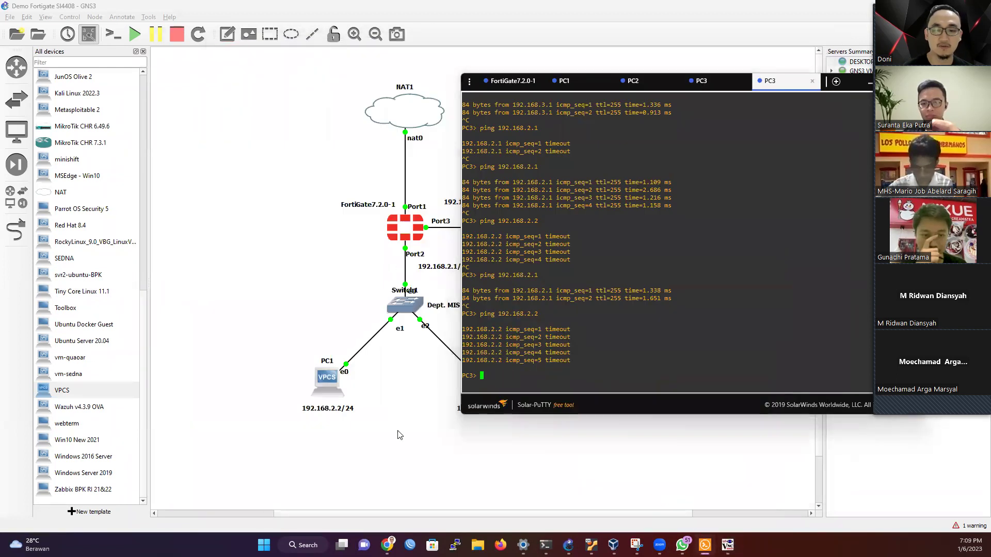
left_click(350, 431)
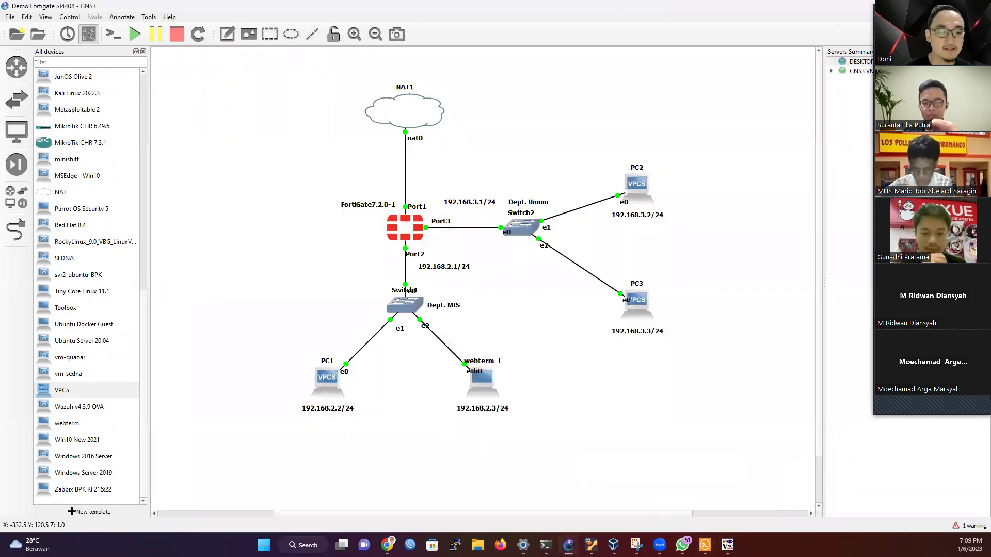
Step: Open PC1's console, run show ip, and ping 192.168.3.2
double_click(326, 378)
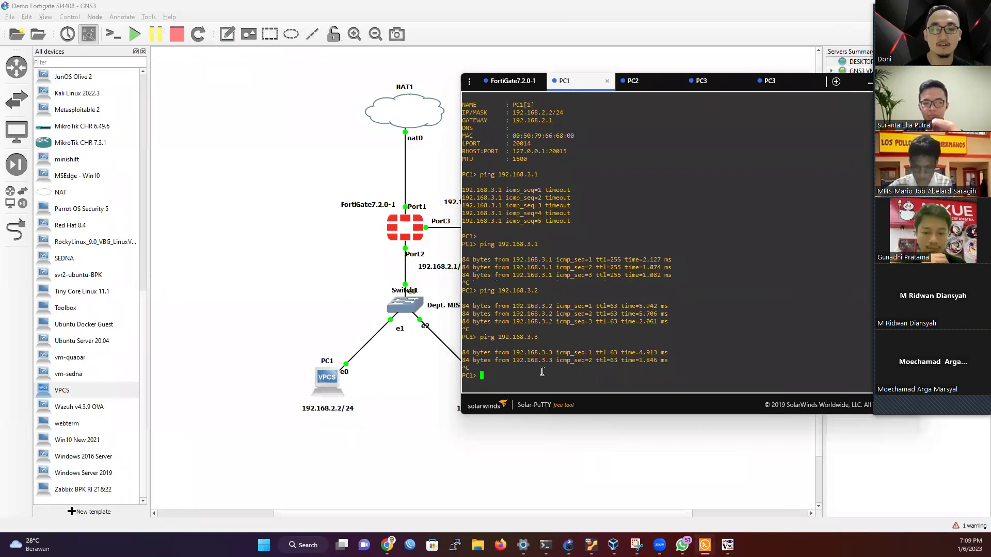
type("show ip")
key("Return")
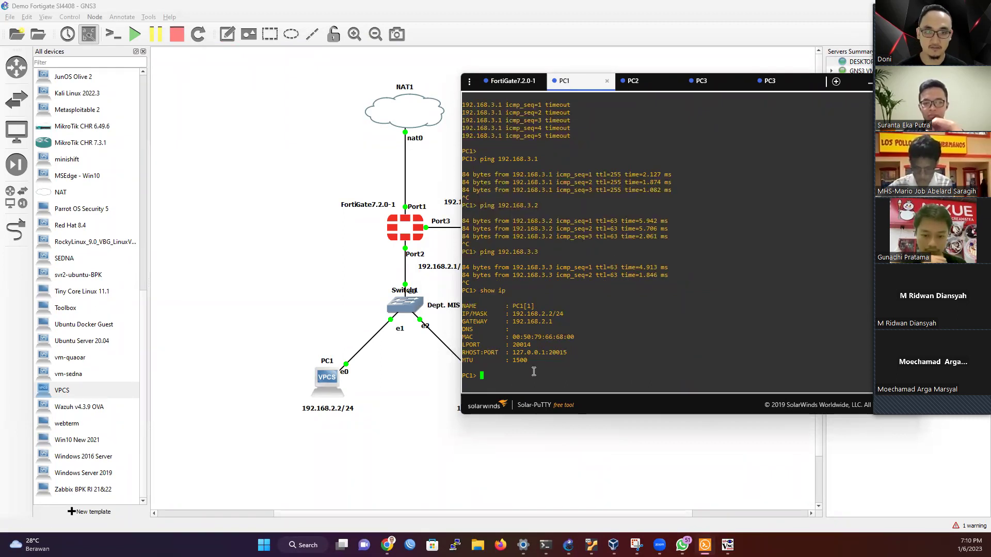
type("ping")
key("BackSpace")
key("BackSpace")
key("Up")
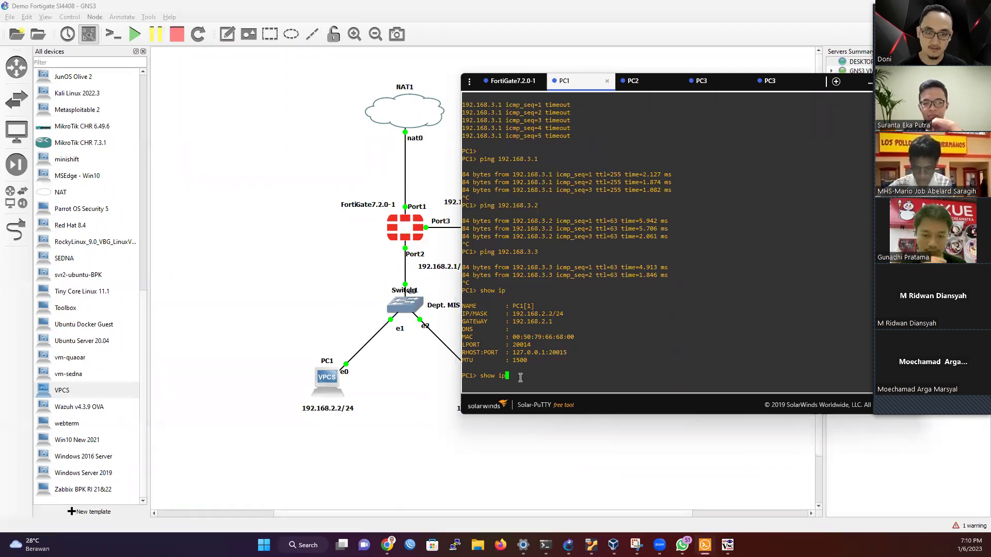
key("Up")
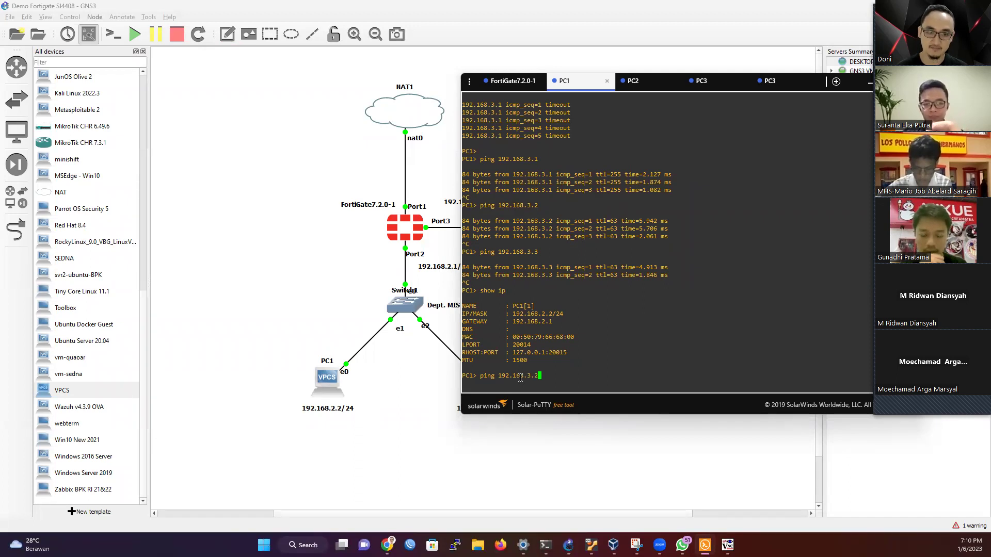
key("Return")
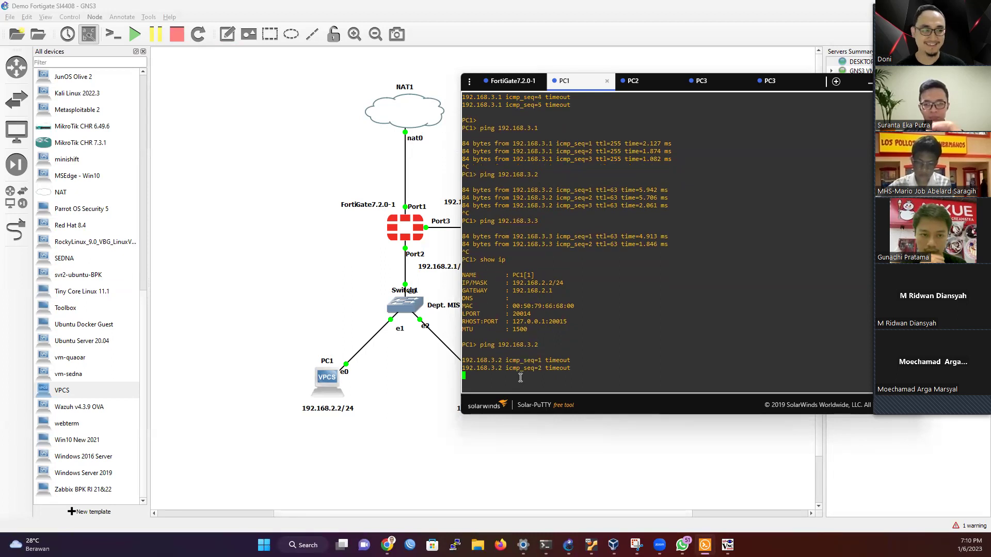
key("ctrl+c")
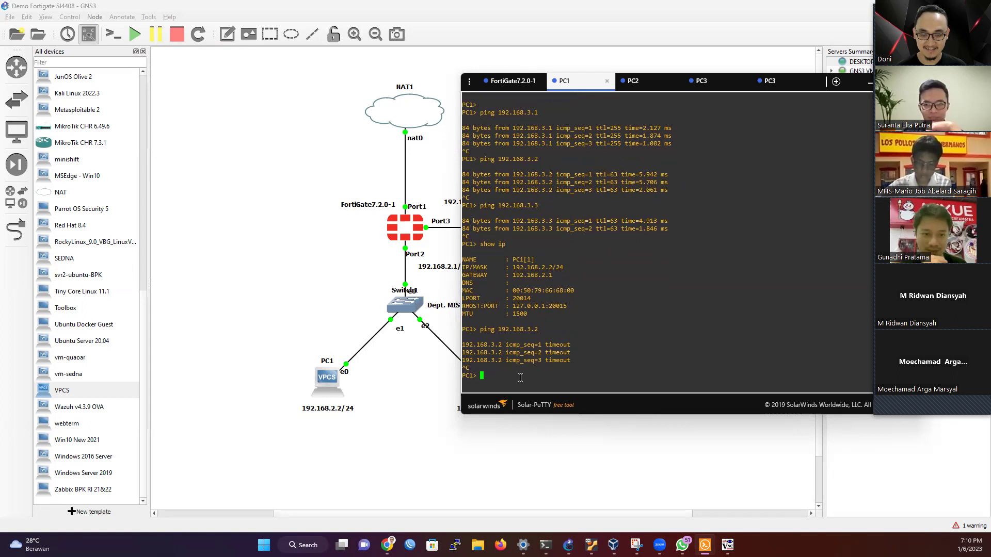
Step: Ping 192.168.3.1, 192.168.3.3 and 192.168.3.2 from PC1 using command history
key("Up")
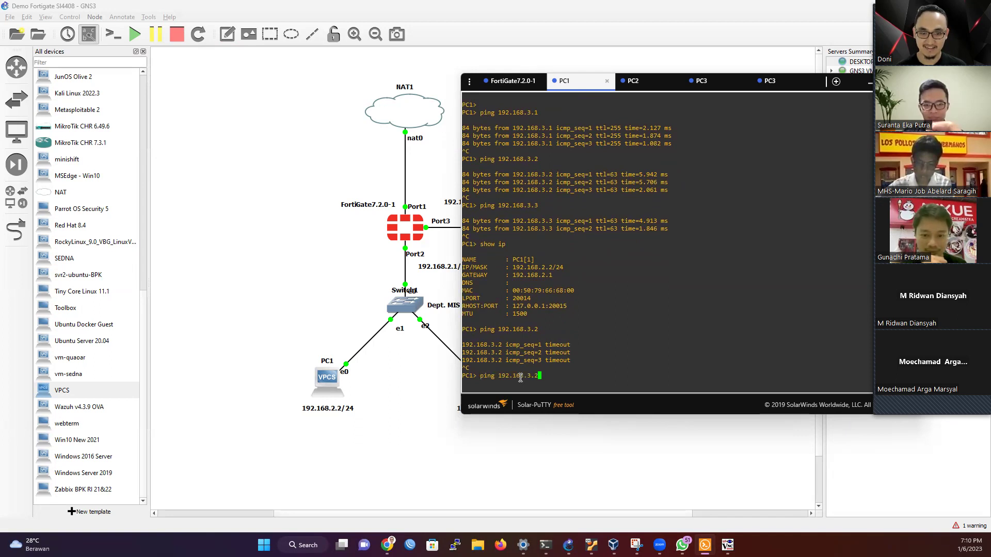
key("Return")
key("ctrl+c")
key("Up")
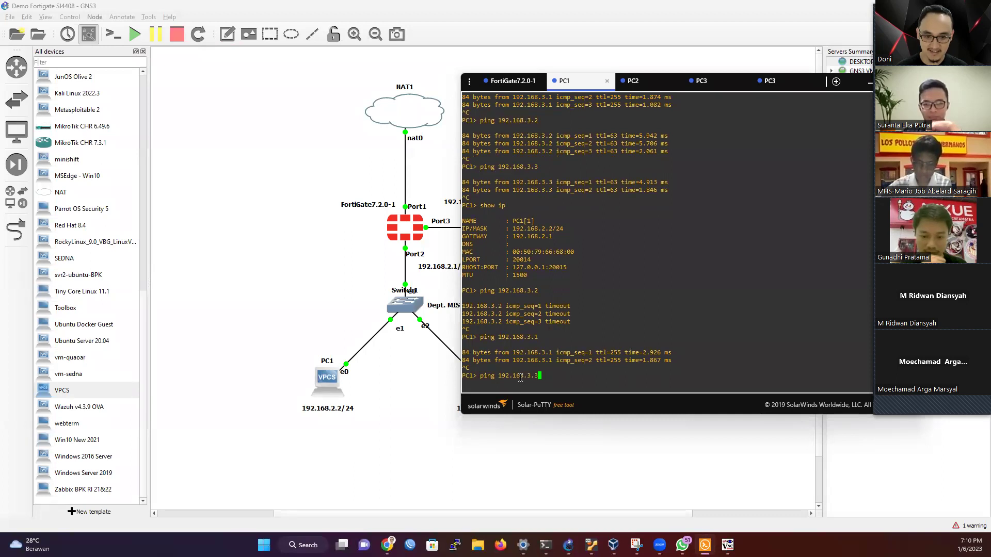
key("Return")
key("ctrl+c")
key("Up")
key("BackSpace")
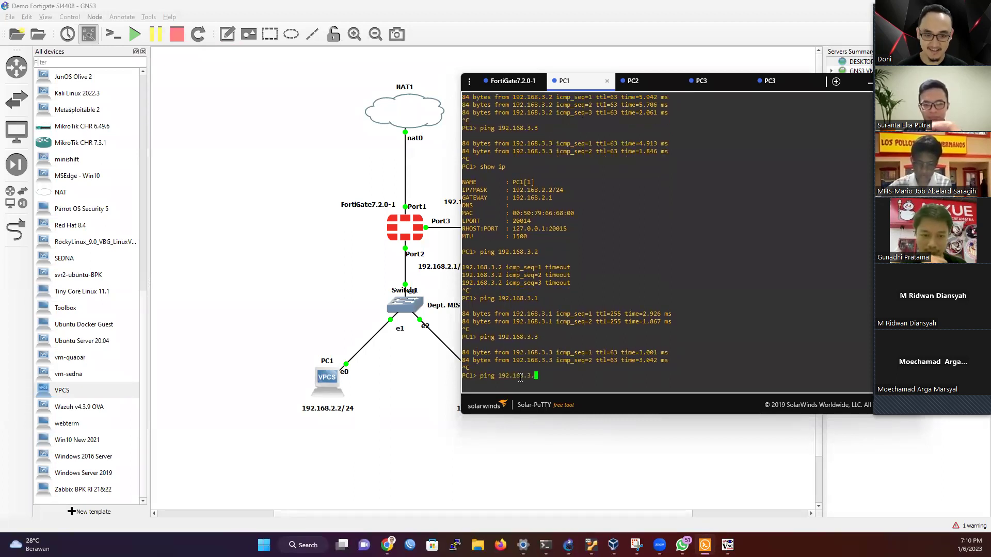
type("2")
key("Return")
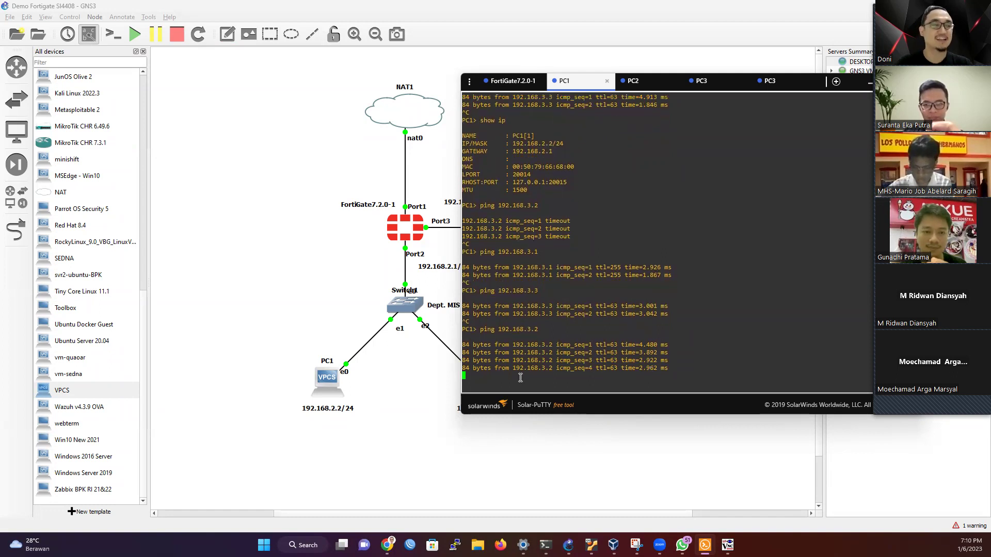
key("Return")
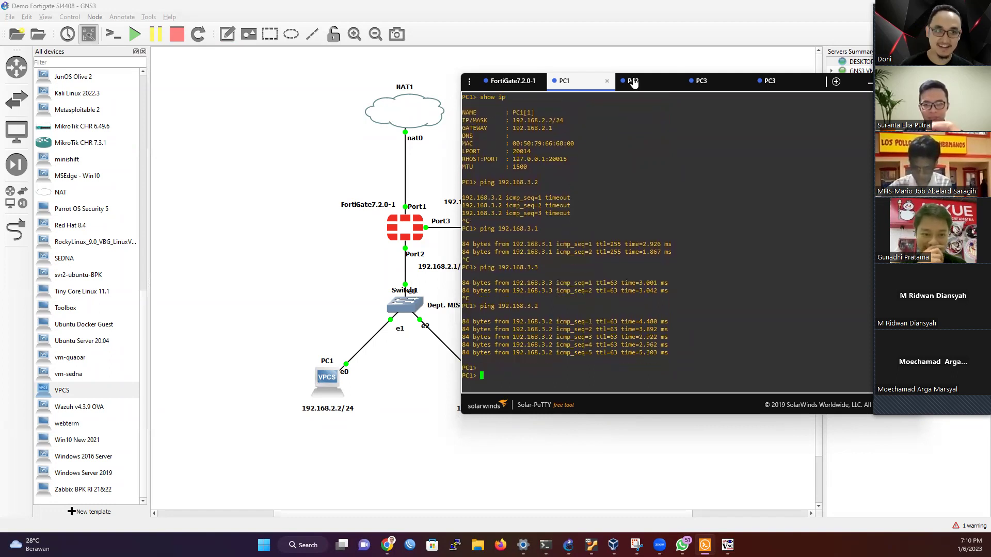
Step: Re-run ping 192.168.2.2 from PC3, now getting replies from PC1
left_click(769, 81)
key("Up")
key("Return")
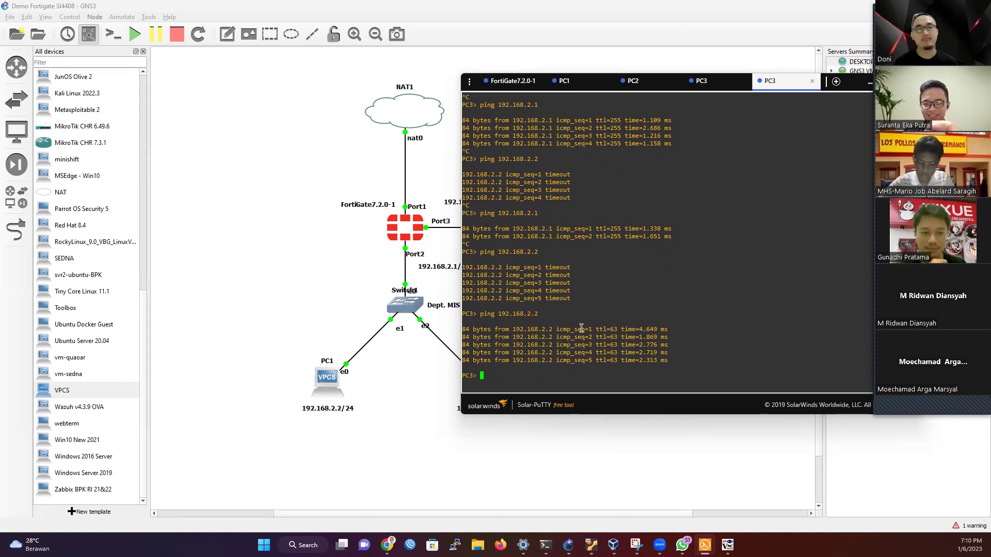
Step: Minimize Solar-PuTTY to reveal the GNS3 topology canvas
left_click(870, 83)
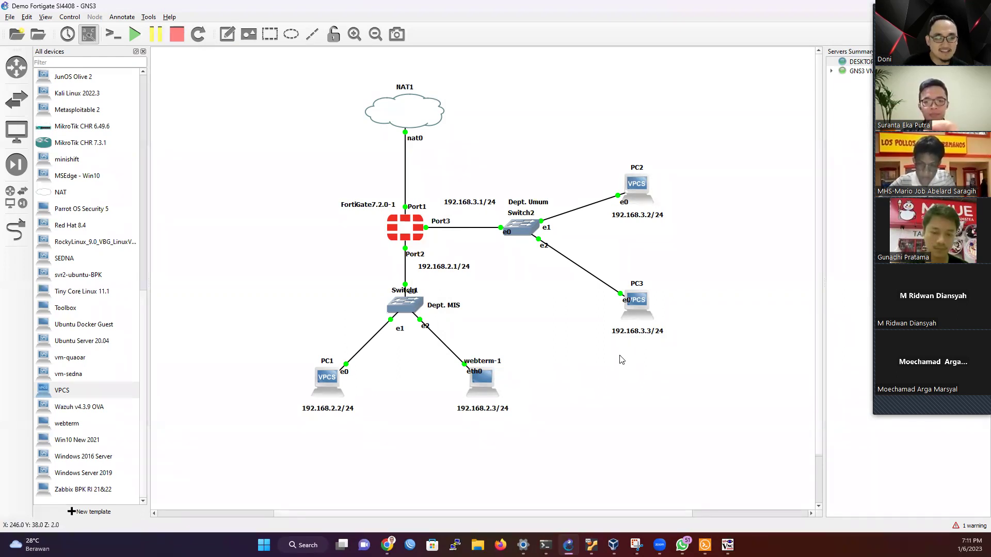
left_click(930, 406)
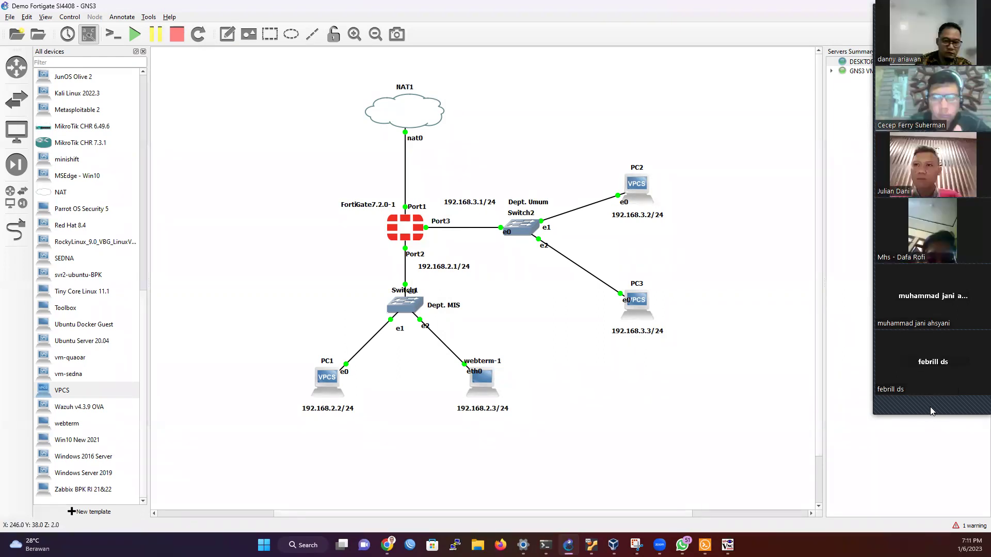
left_click(931, 407)
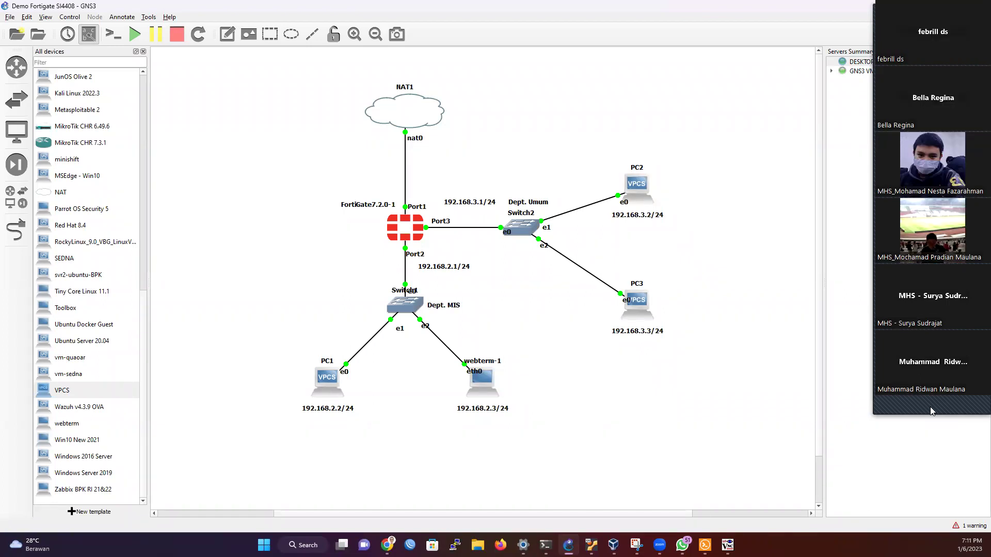
left_click(930, 407)
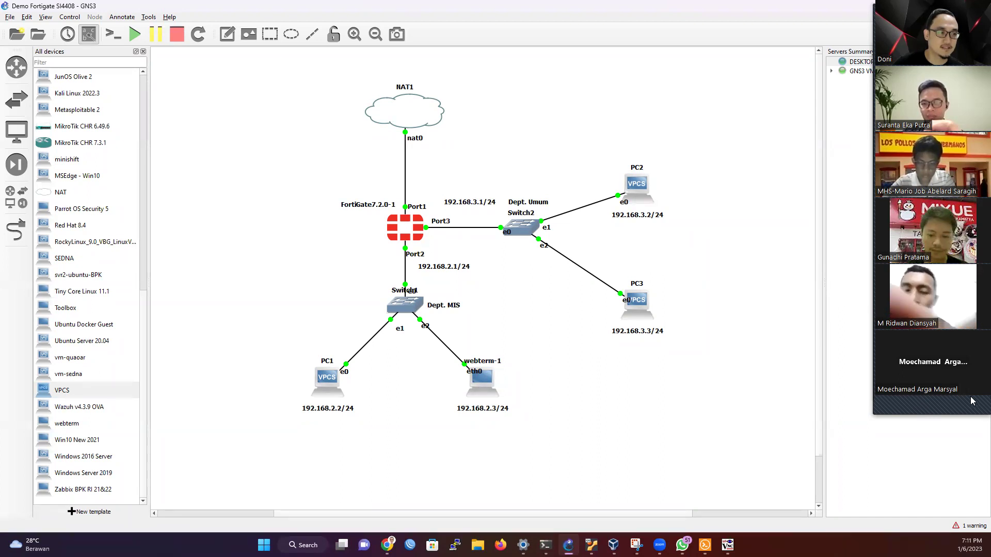
scroll(932, 411, "down", 1)
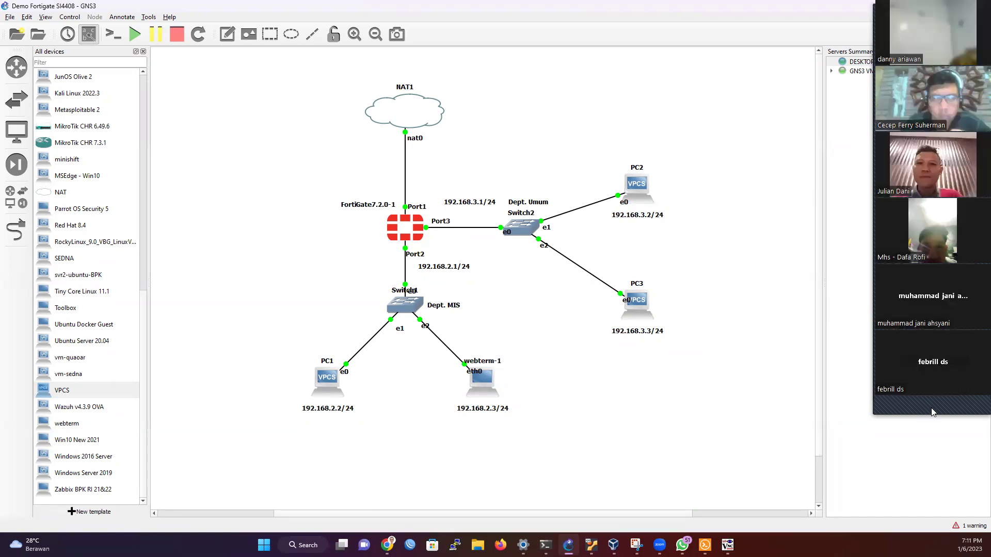
scroll(932, 410, "down", 1)
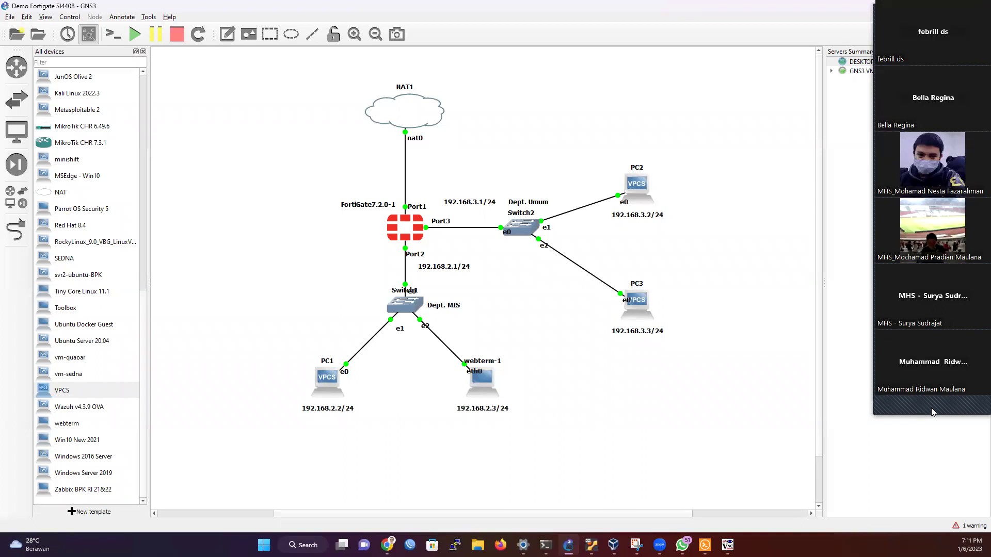
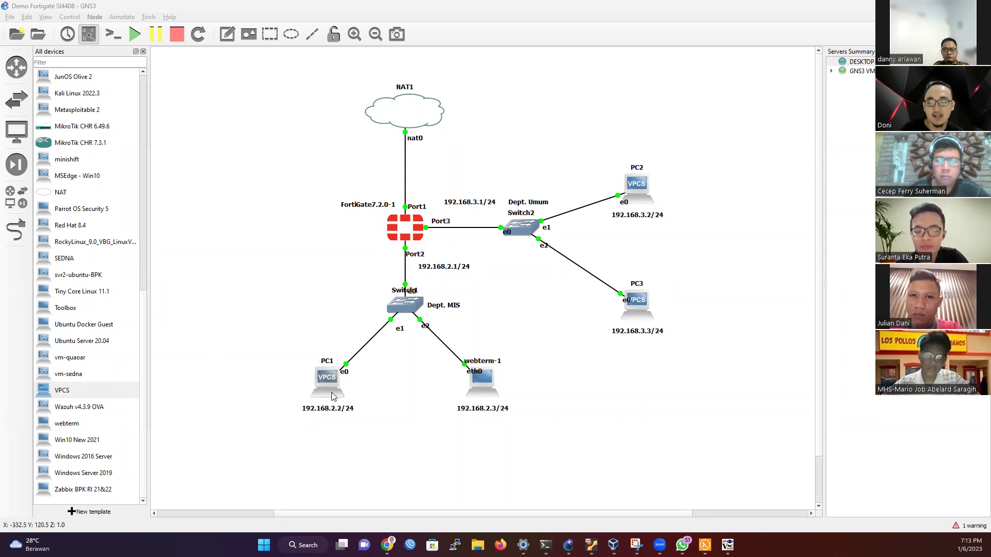
Step: Add the note 'PC dapat terhubung ke PC2 saja' below PC1, then open the FortiGate console
left_click(227, 34)
left_click(298, 432)
type("PC")
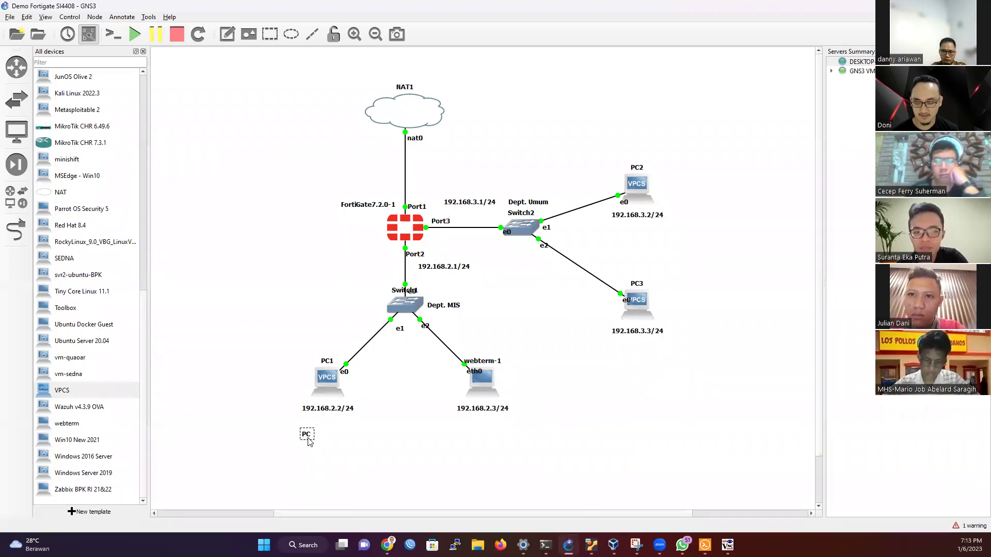
type(" dapat terhubung ke PC2")
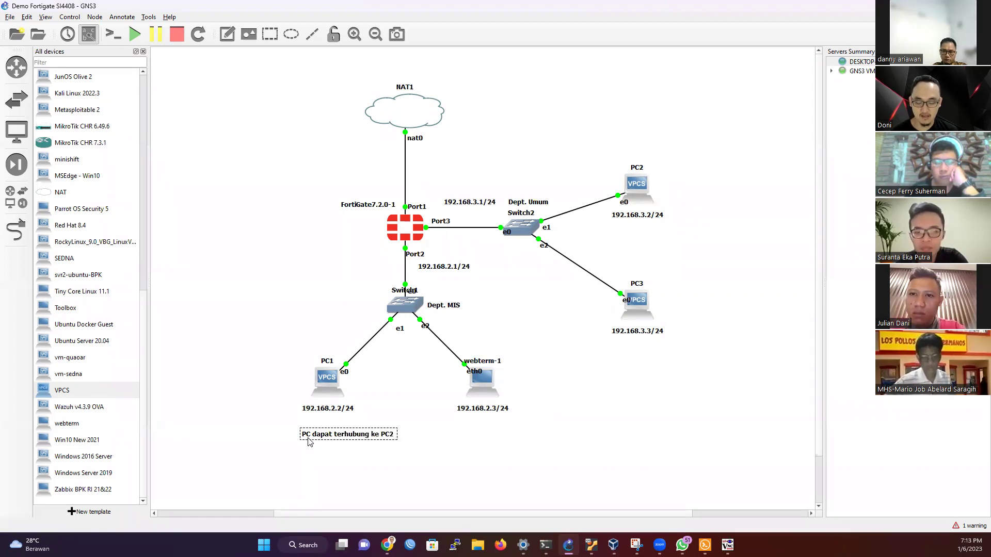
type(" saja")
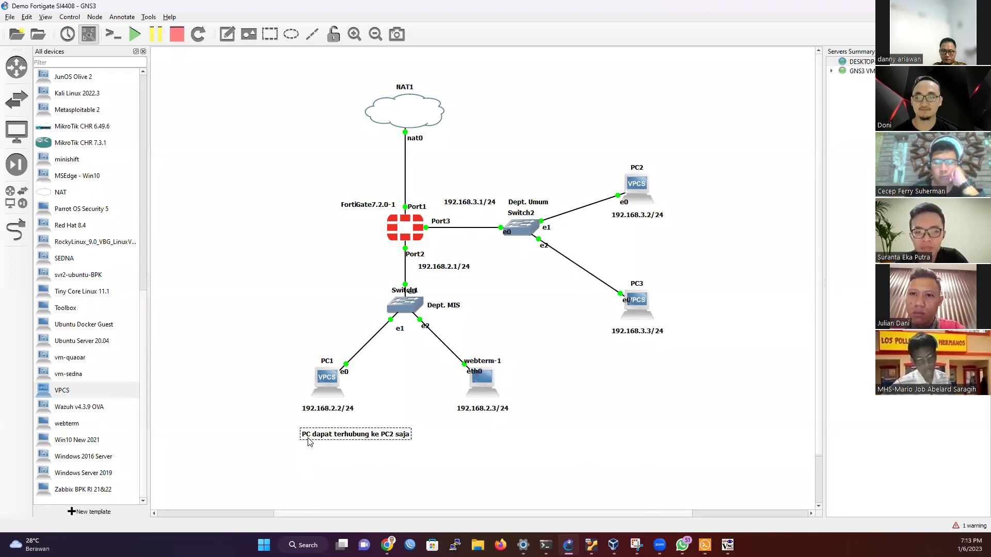
left_click(309, 444)
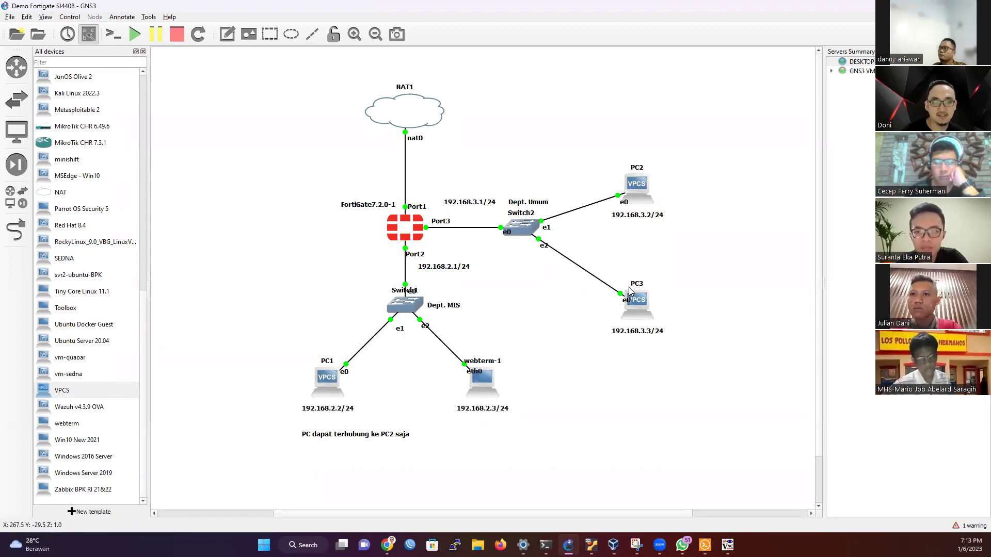
mouse_move(639, 311)
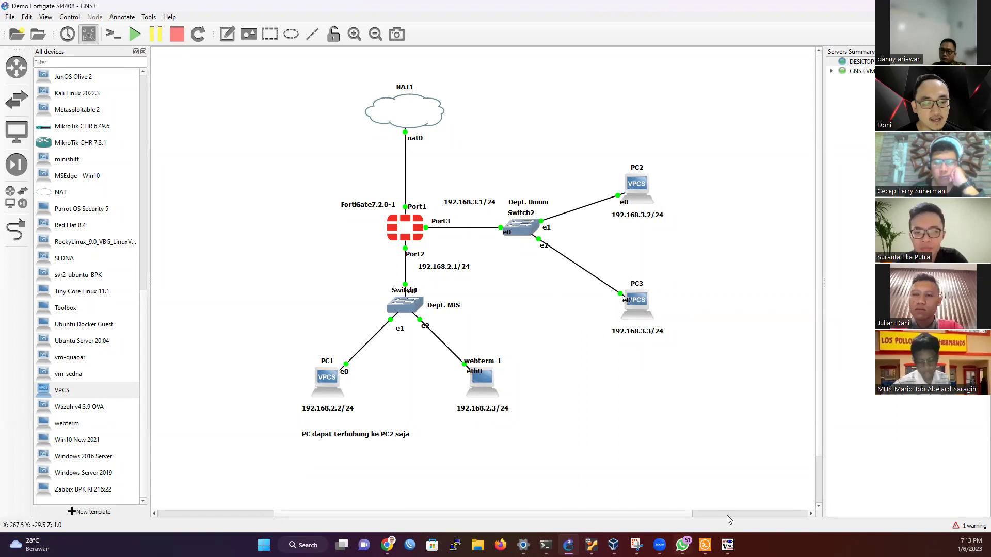
double_click(481, 382)
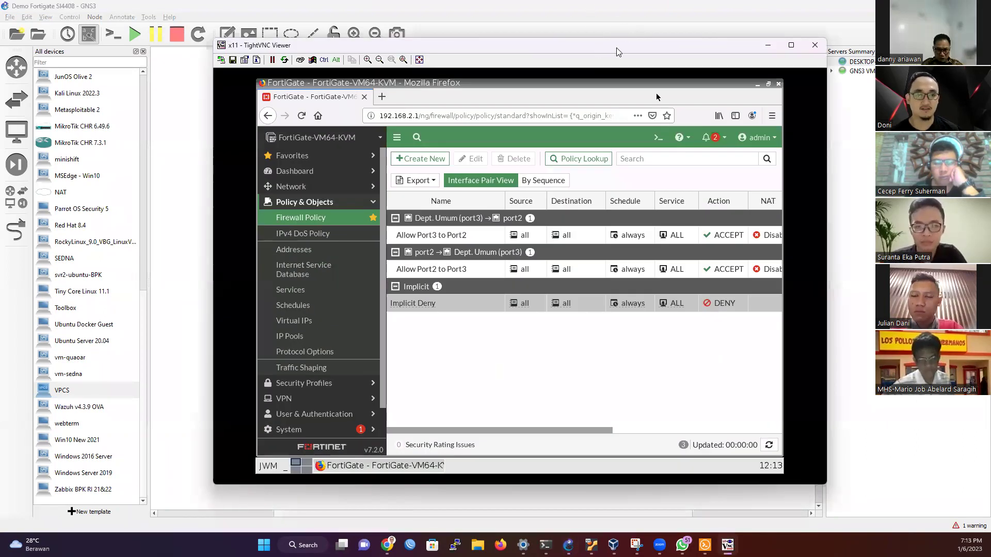
Step: Create a new FortiGate firewall policy and name it 'Allow PC1 to PC2'
left_click_drag(757, 52, 917, 56)
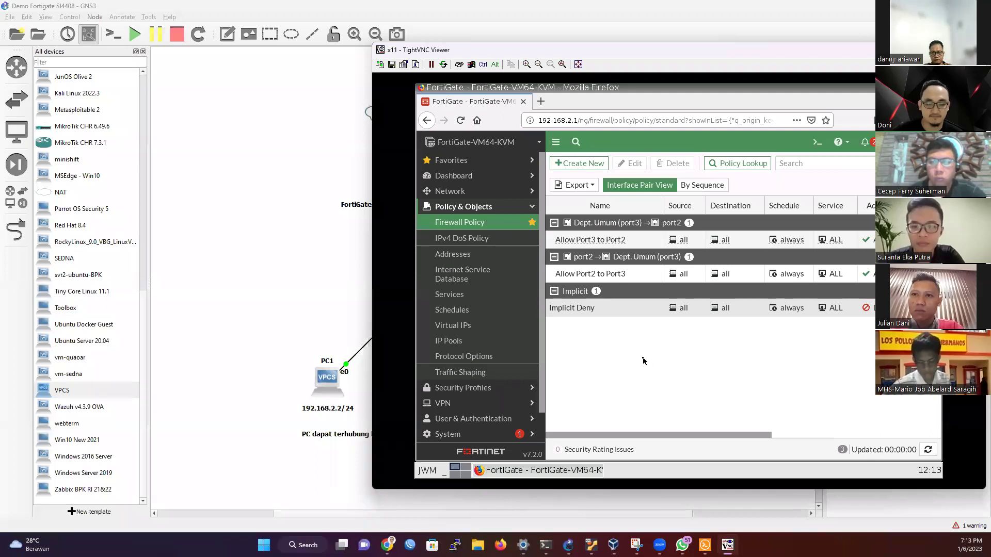
left_click(586, 165)
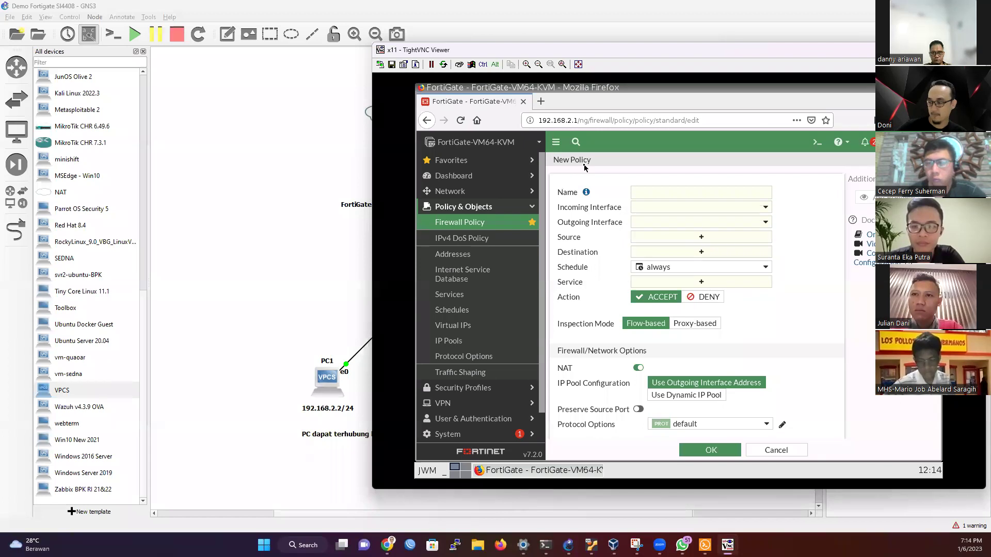
left_click(636, 191)
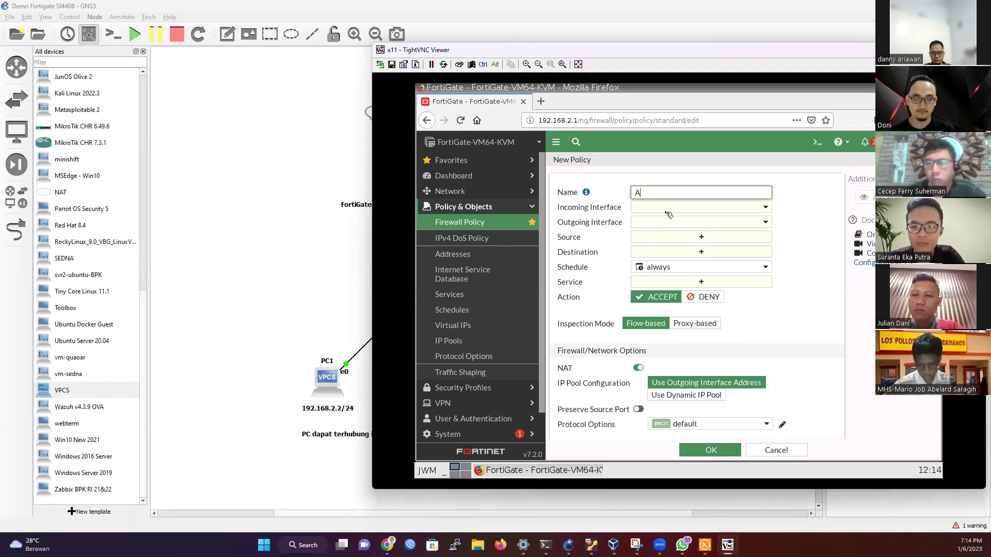
type("Allo")
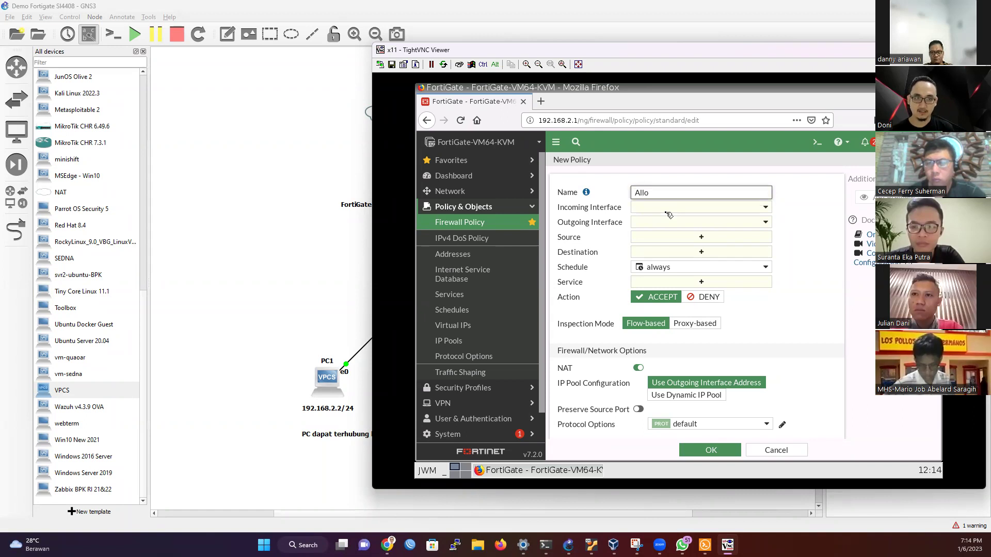
type("w")
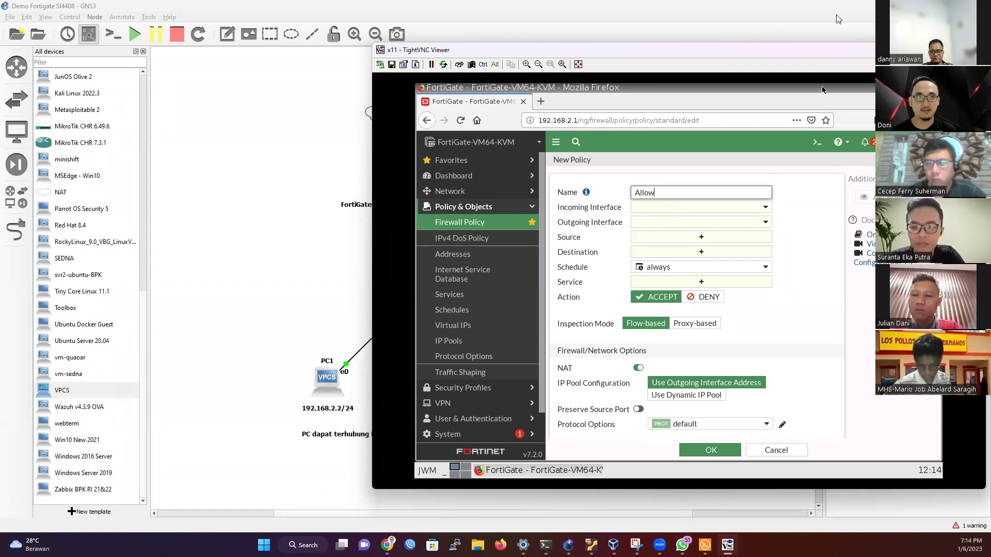
left_click_drag(699, 49, 646, 450)
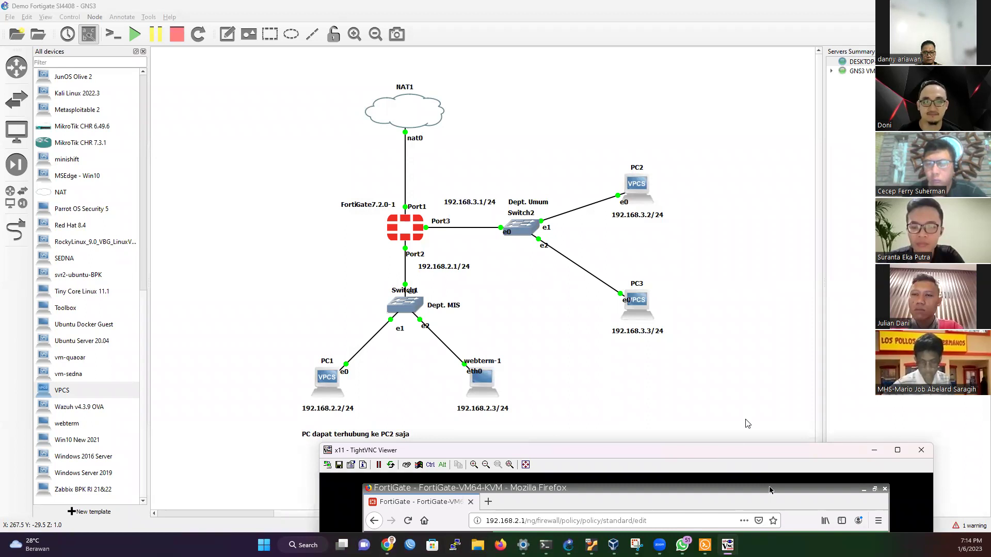
left_click_drag(743, 450, 739, 42)
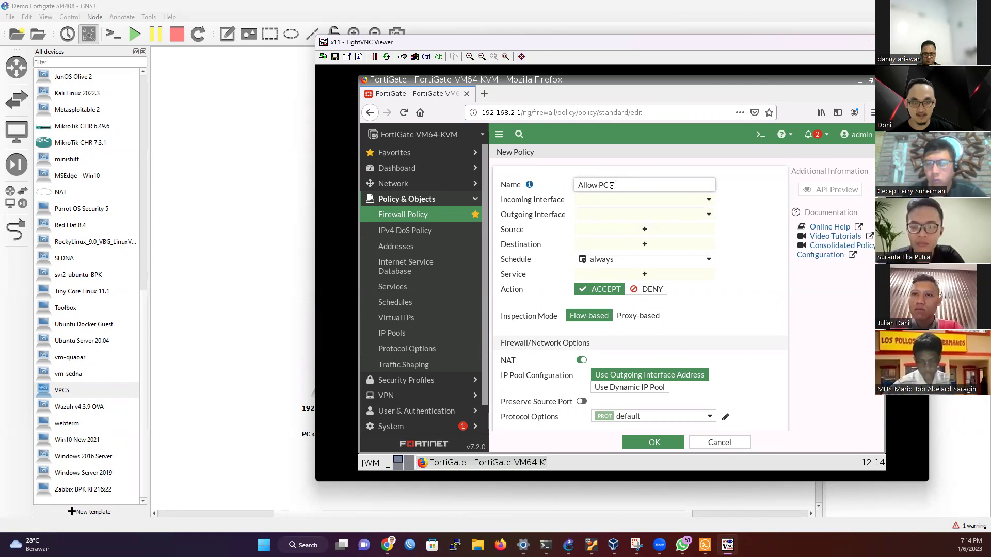
type("to PC")
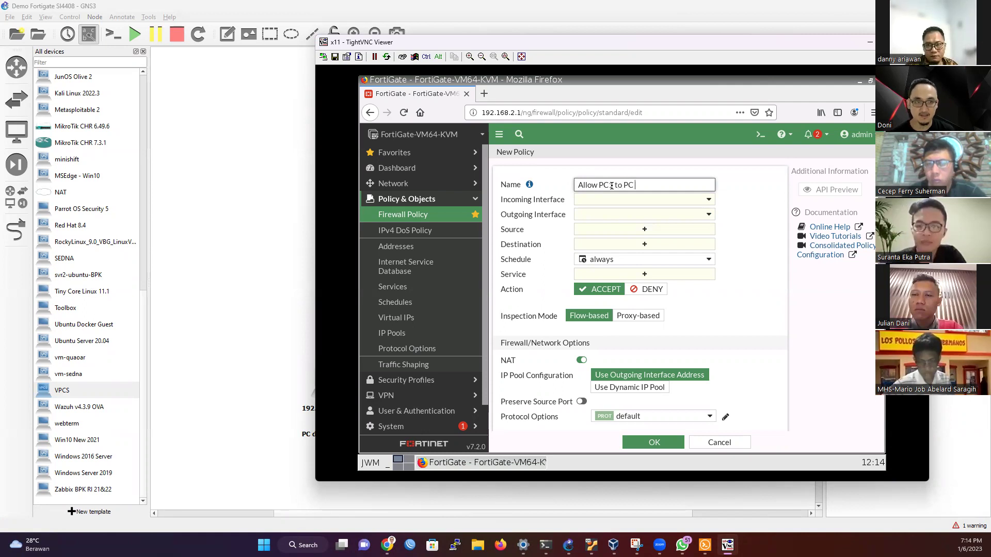
type("2")
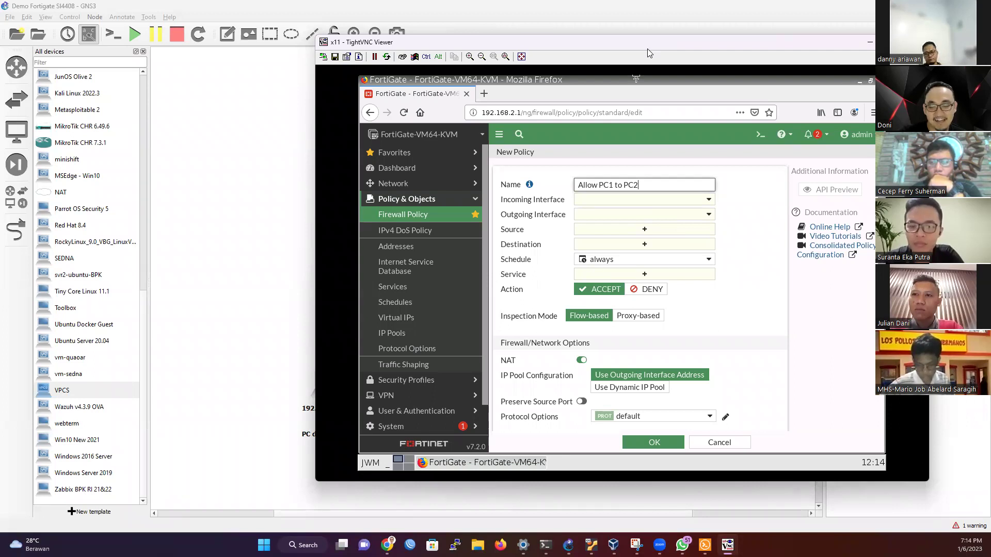
left_click_drag(647, 49, 685, 480)
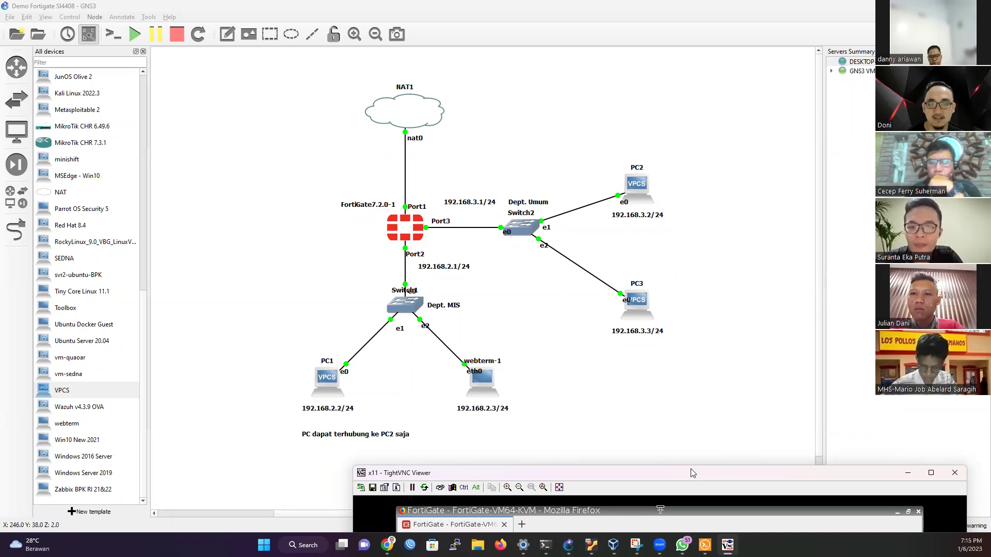
Step: Rename the policy 'Deny PC1 to PC3' with incoming port2 and outgoing Dept. Umum (port3)
left_click_drag(693, 472, 599, 29)
type("Deny PC1 to PC3")
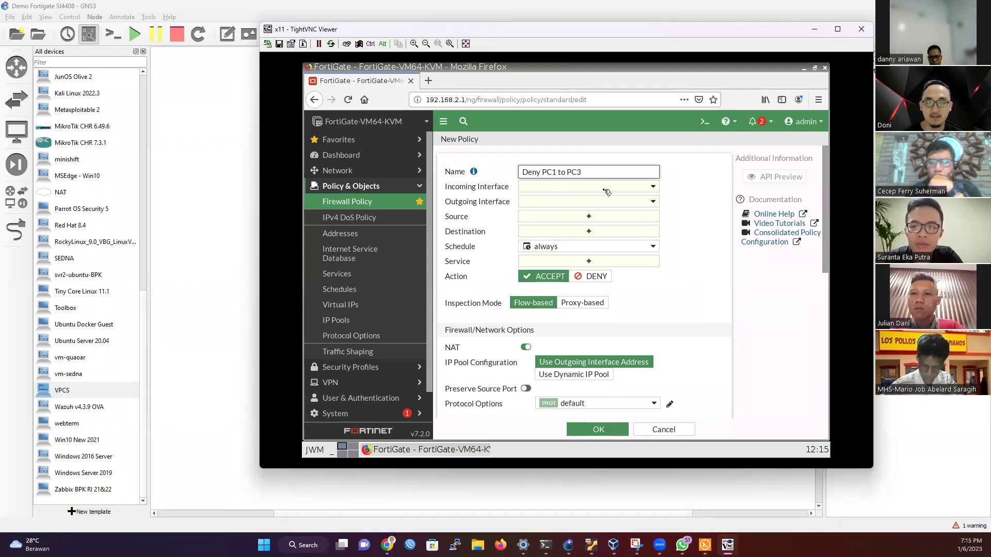
left_click(605, 190)
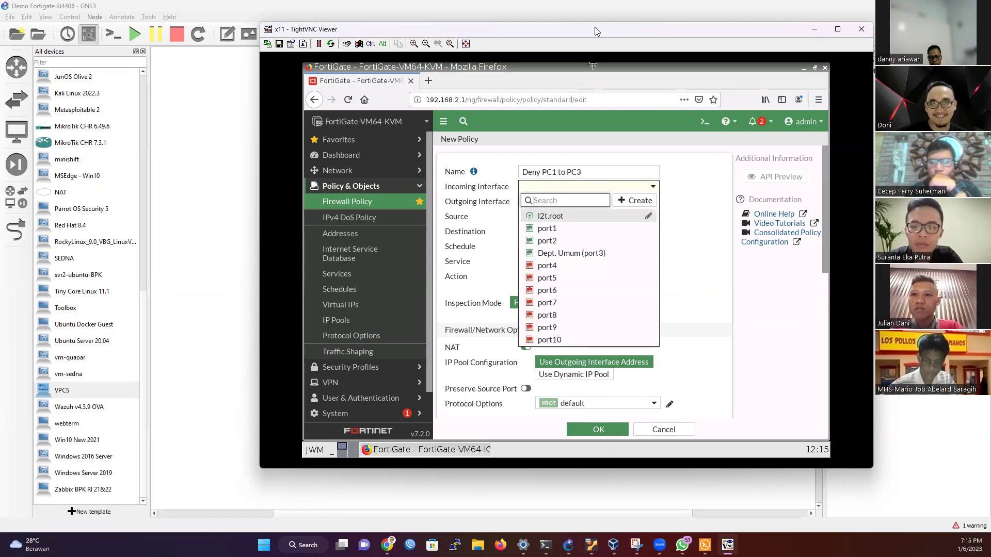
left_click_drag(598, 31, 810, 52)
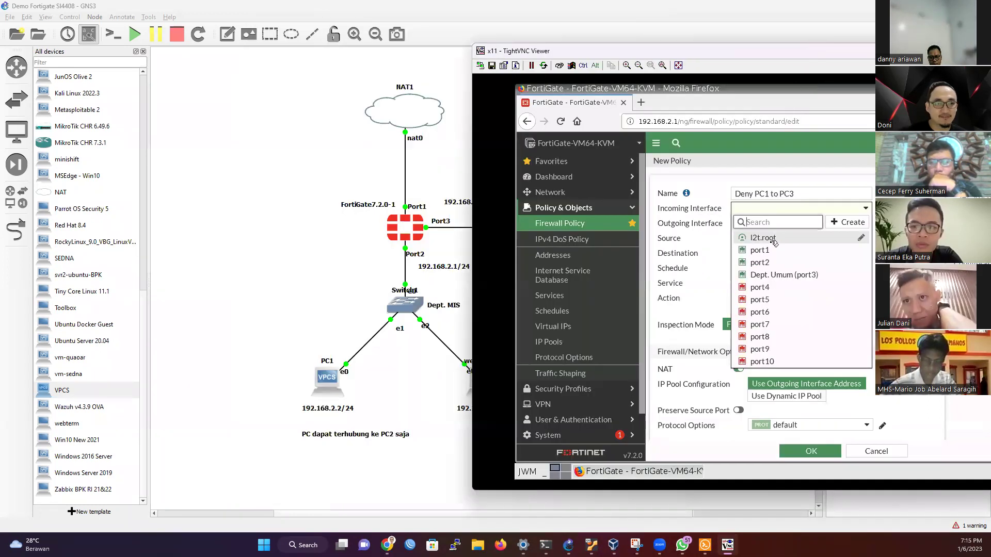
left_click(761, 261)
left_click(776, 223)
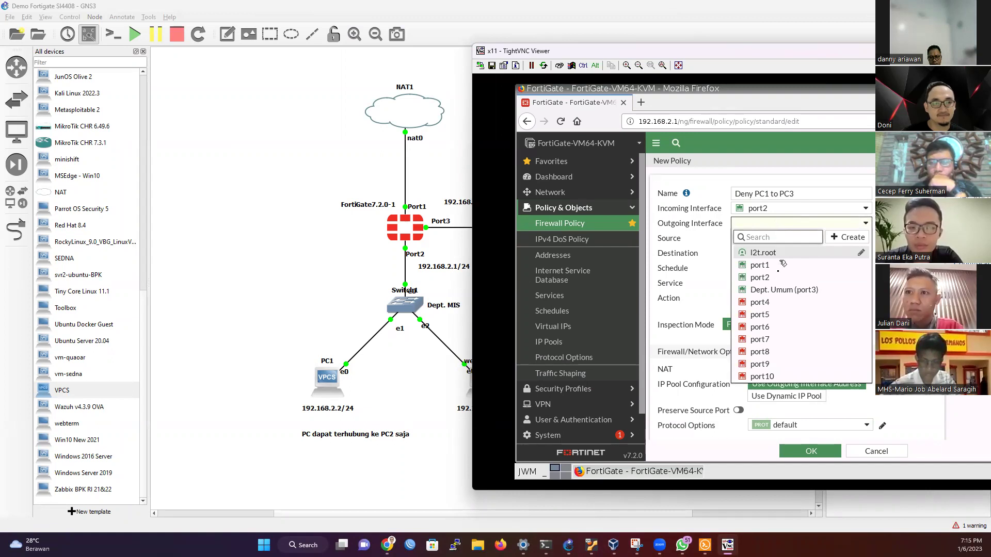
left_click(780, 291)
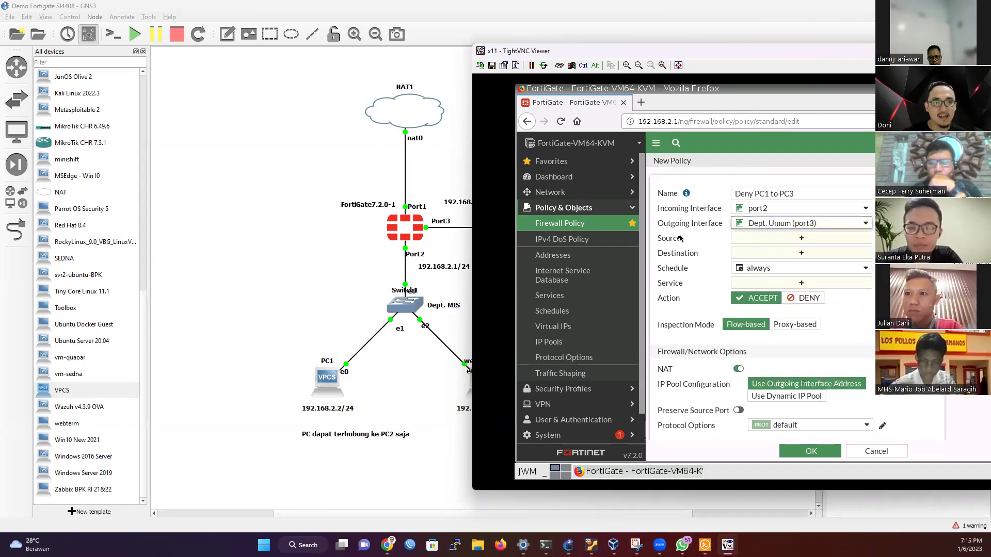
left_click(802, 239)
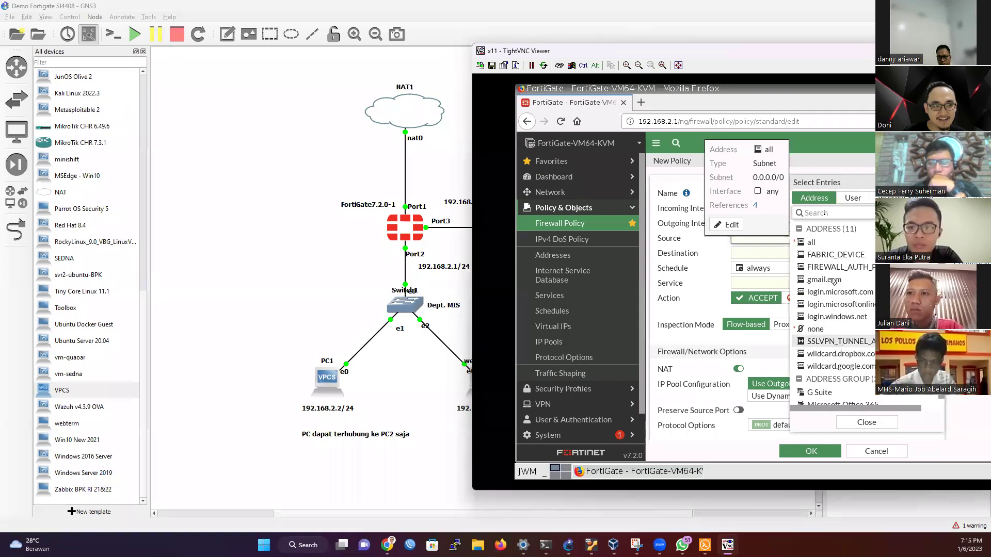
Step: Open a blank New Address form from the source entries panel
mouse_move(829, 274)
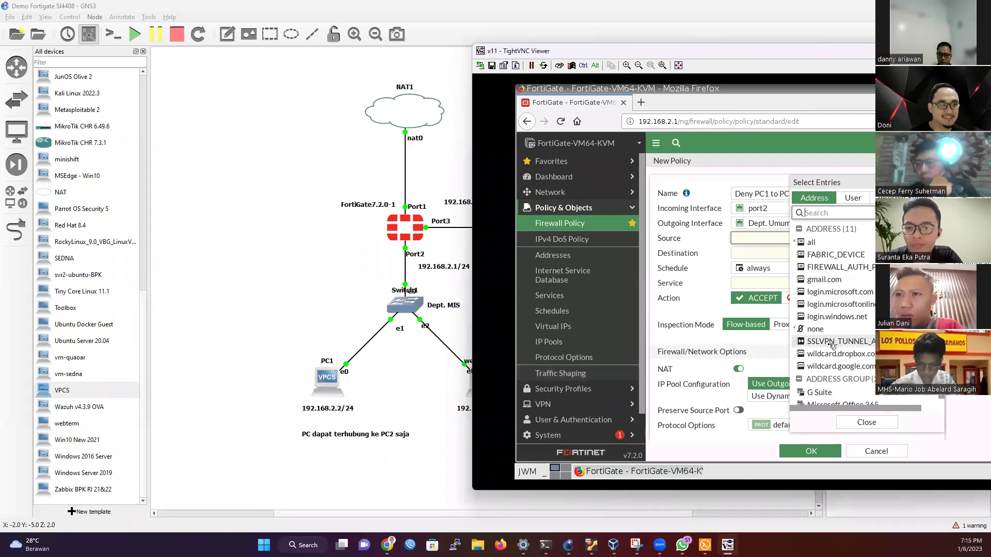
scroll(835, 299, "down", 1)
scroll(836, 294, "up", 2)
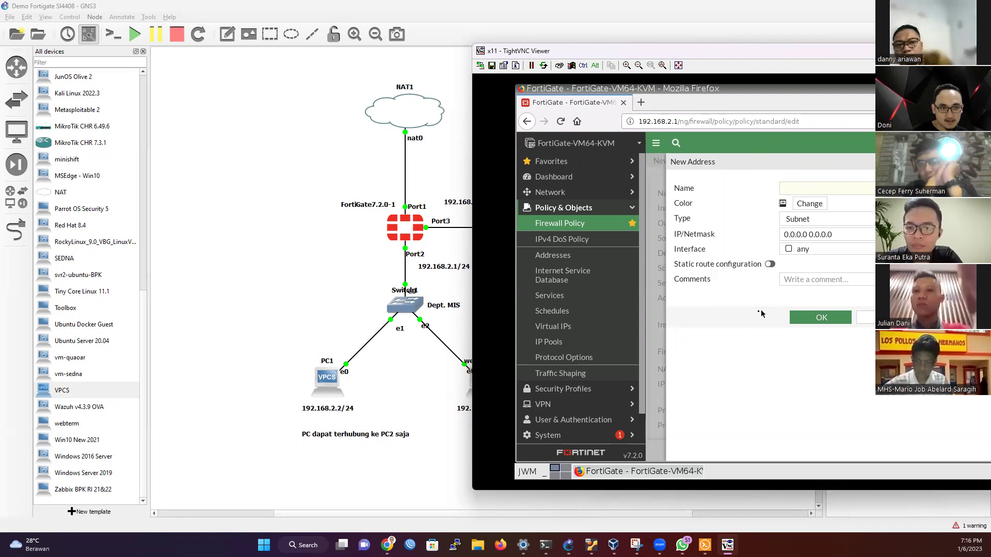
left_click(781, 189)
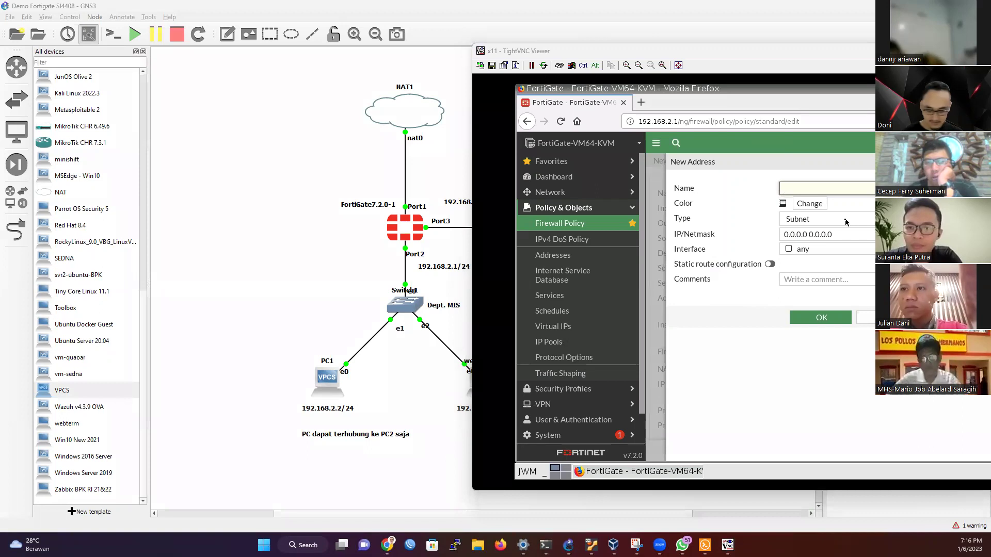
Step: Enter 192.168.2.2/24 as the PC1 address IP/Netmask and try saving it
left_click(808, 203)
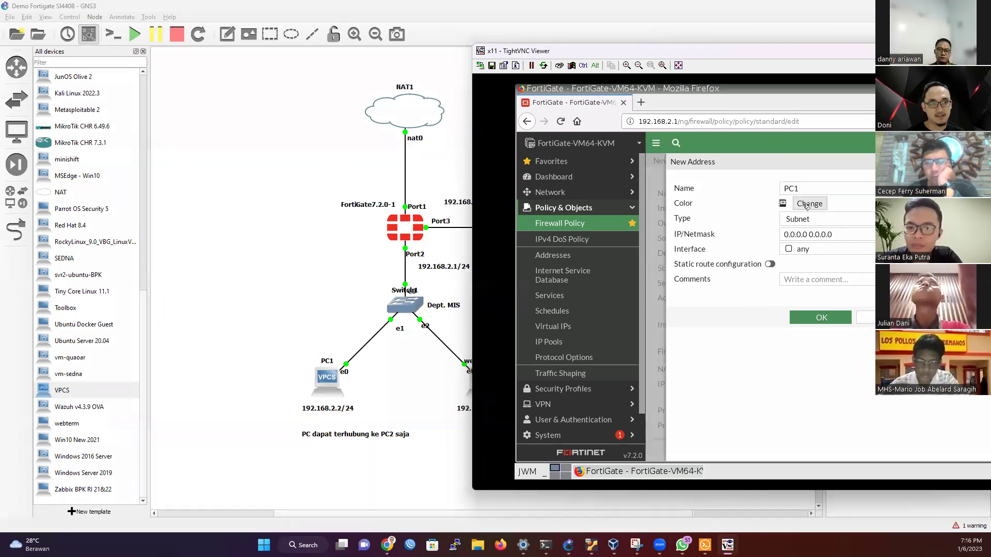
left_click(746, 199)
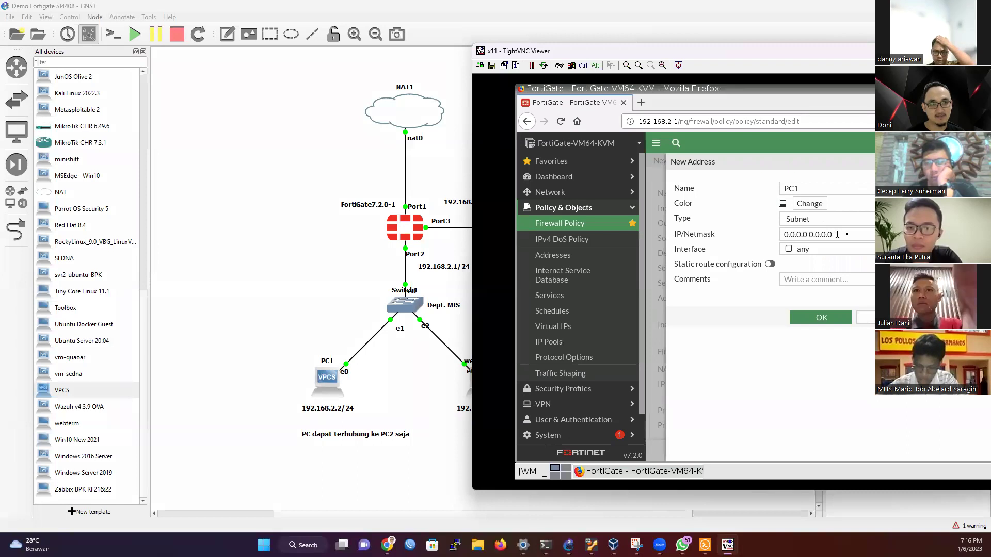
left_click_drag(849, 235, 748, 233)
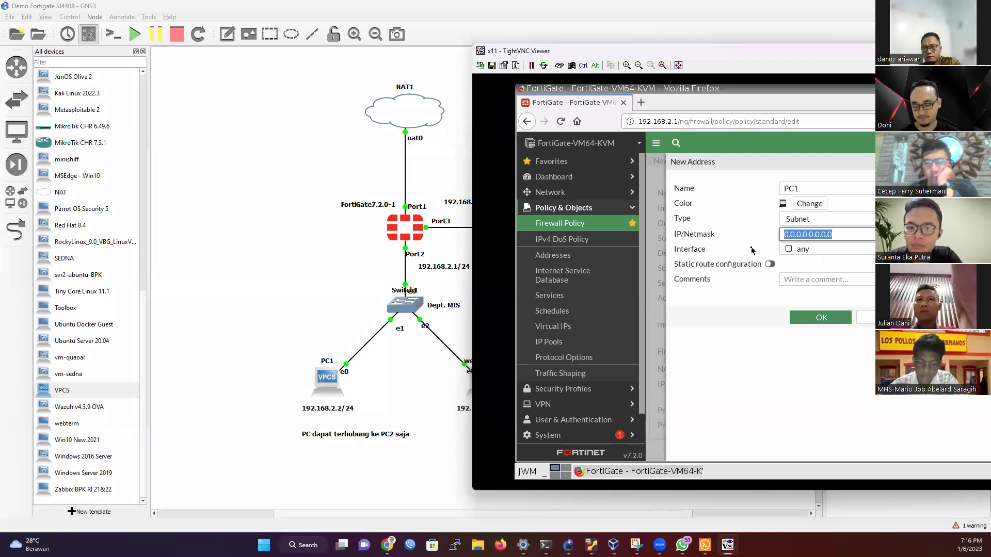
type("19")
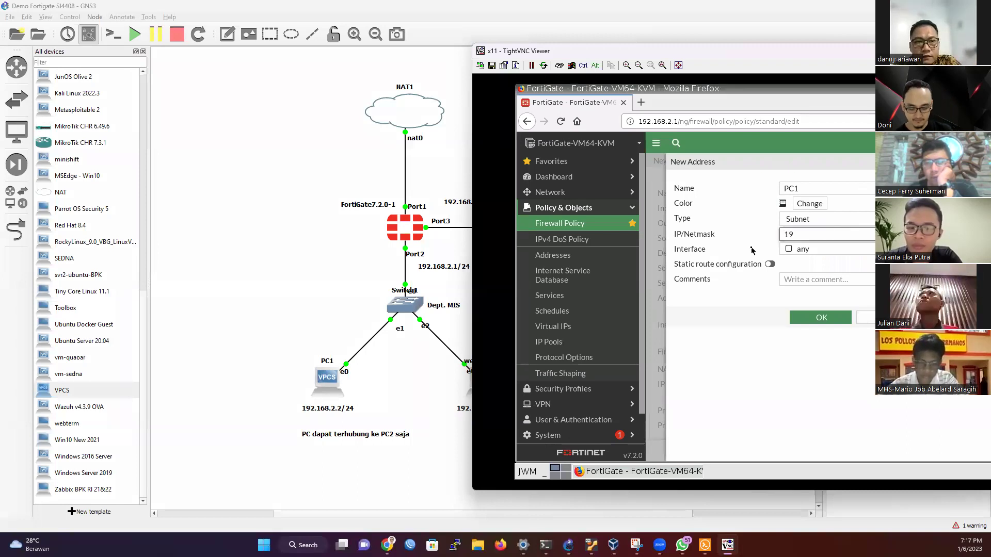
type("2.168.2.2/24")
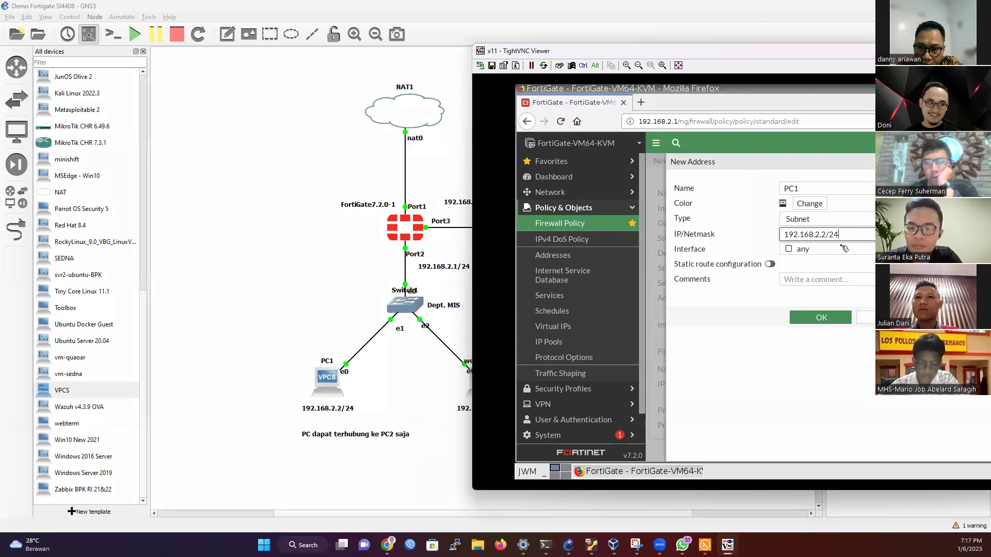
left_click(829, 318)
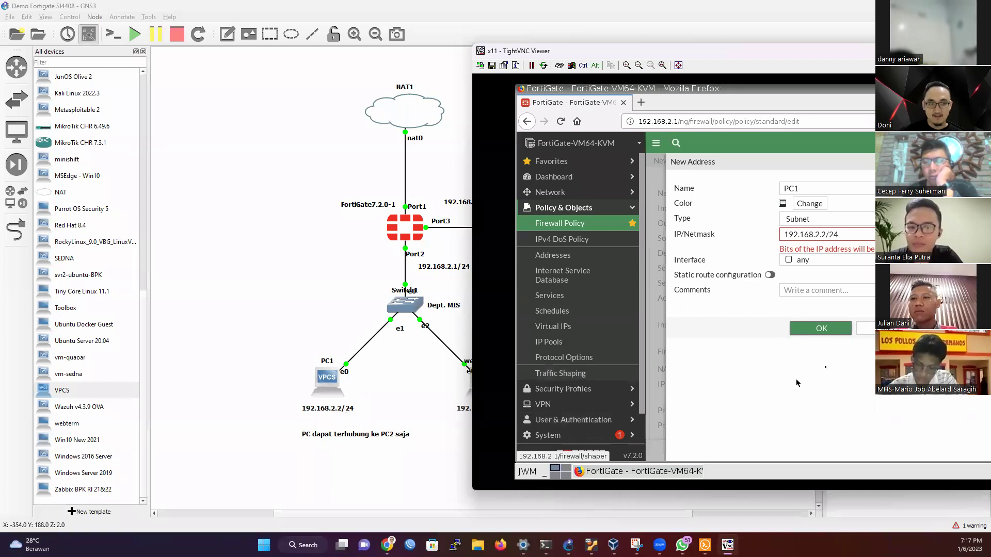
Step: Correct the PC1 address to 192.168.2.2/32, keep interface any, and save it
left_click(848, 233)
key("BackSpace")
key("BackSpace")
type("32")
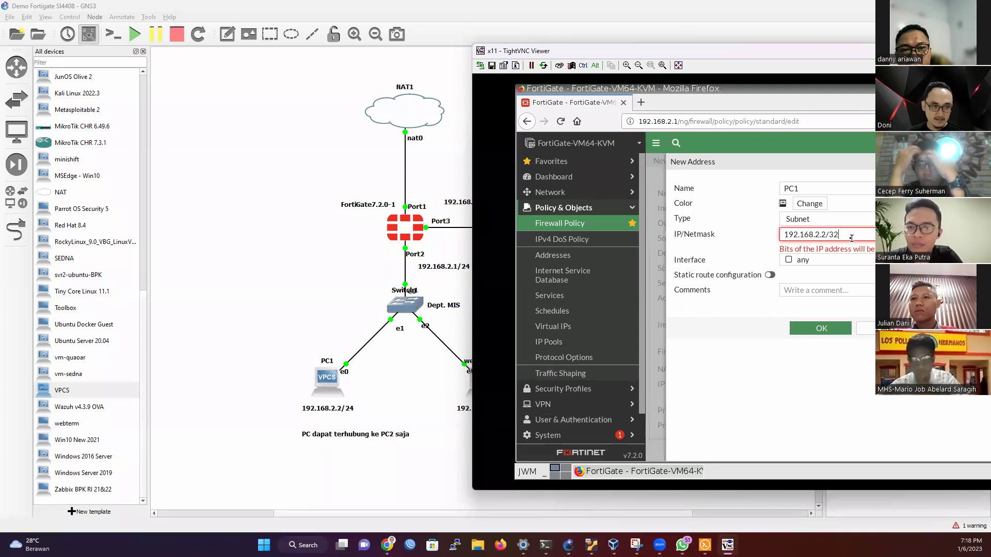
left_click(848, 260)
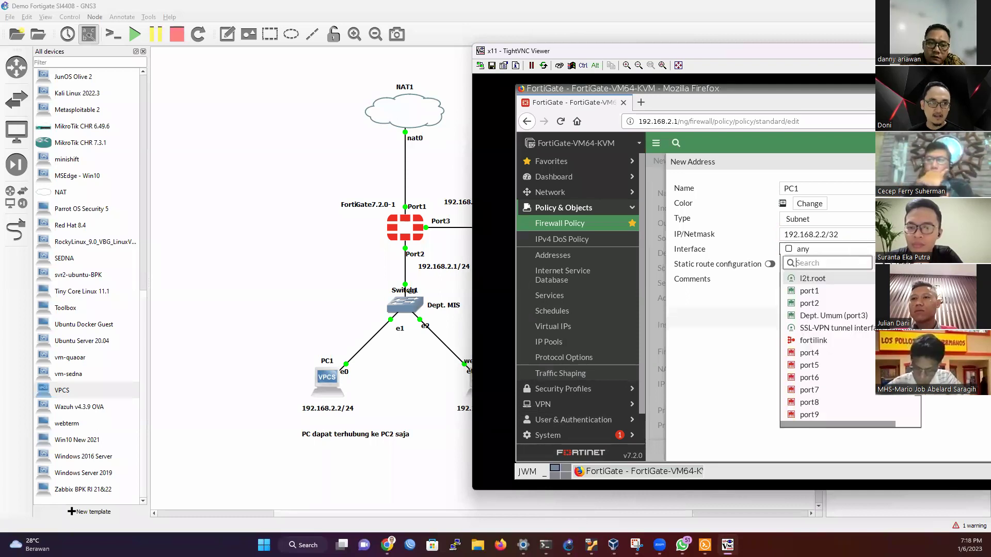
left_click(856, 276)
left_click(821, 319)
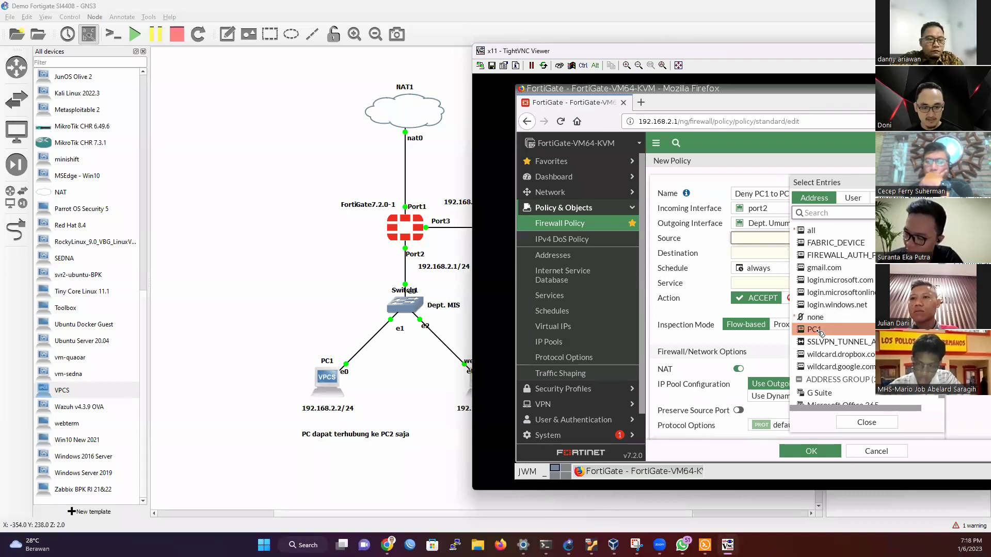
Step: Set PC1 as the policy source and start a new destination address object
mouse_move(821, 333)
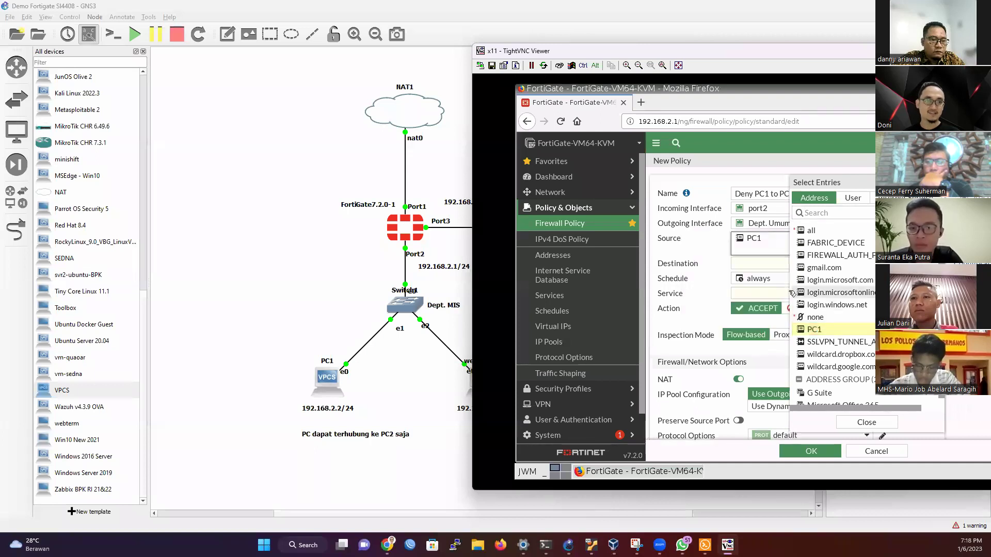
left_click(866, 422)
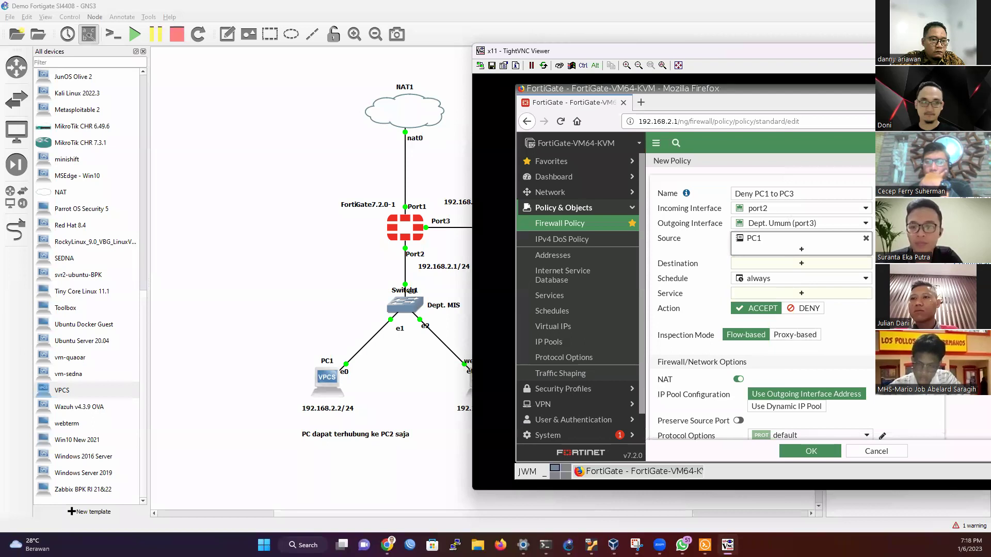
left_click(790, 269)
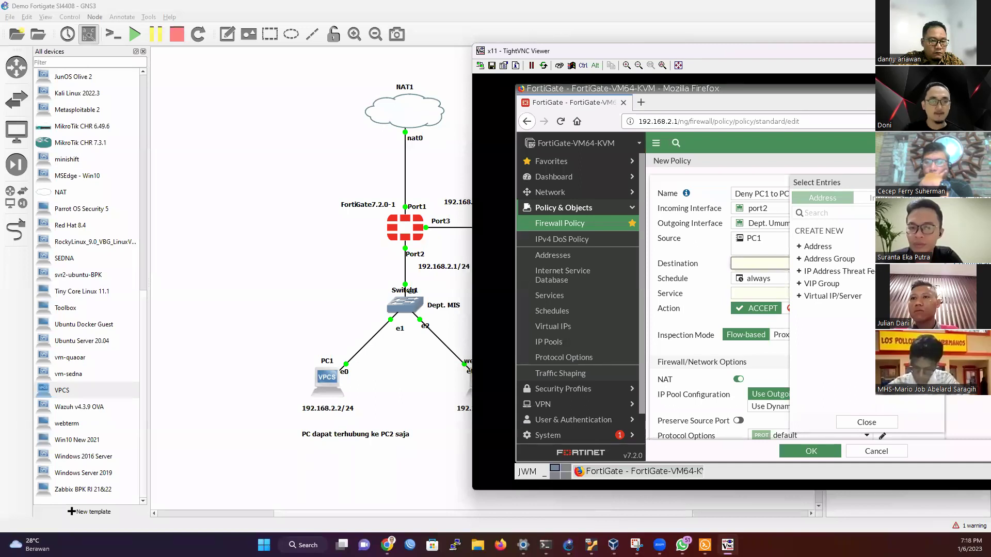
left_click(851, 251)
Step: Create a PC3 address object for 192.168.3.3/32
left_click(817, 186)
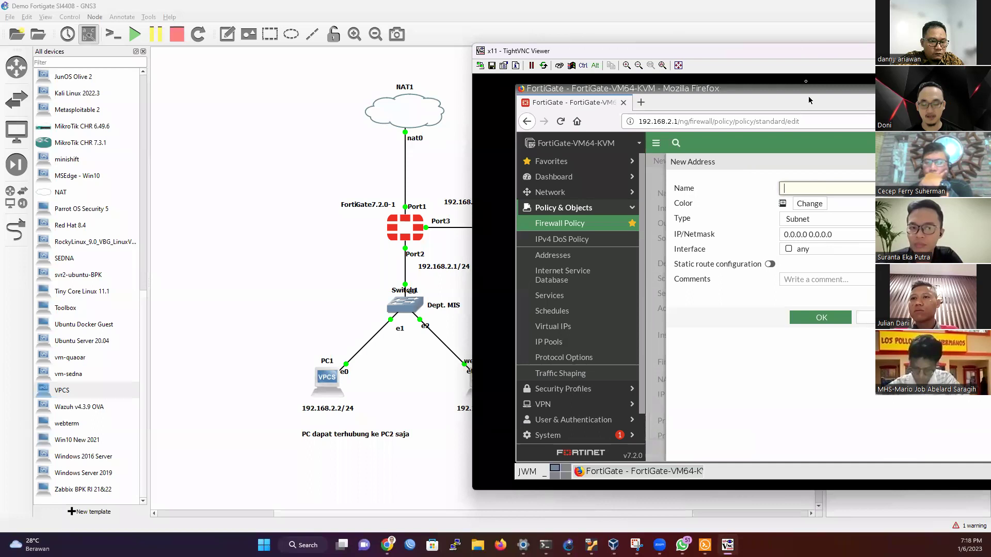
type("PC3")
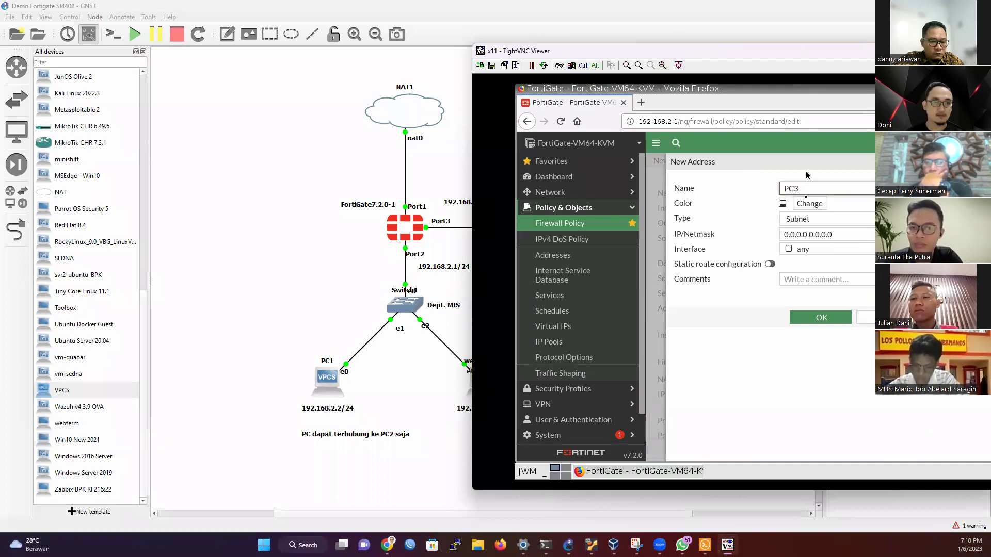
left_click_drag(838, 237, 739, 228)
type("192.168.3.3")
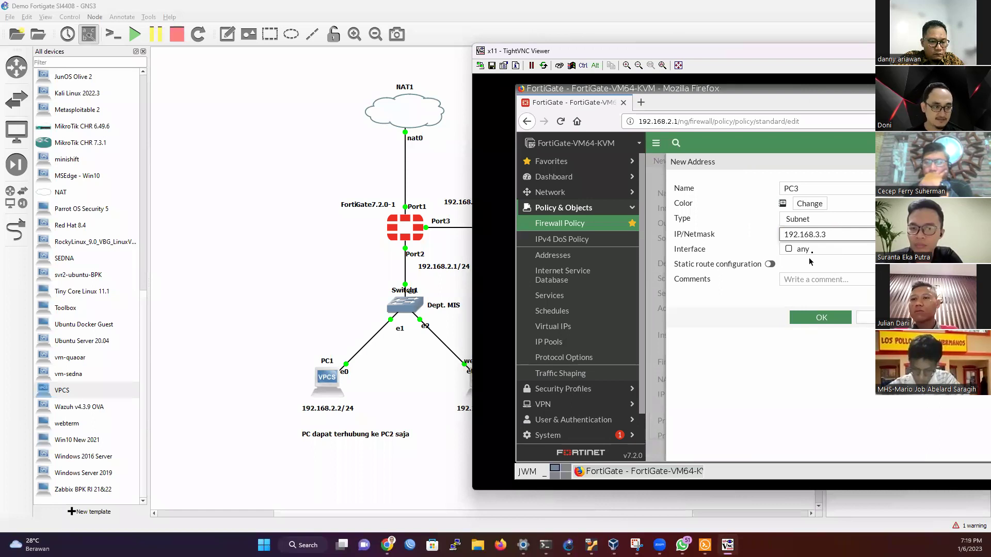
left_click(829, 318)
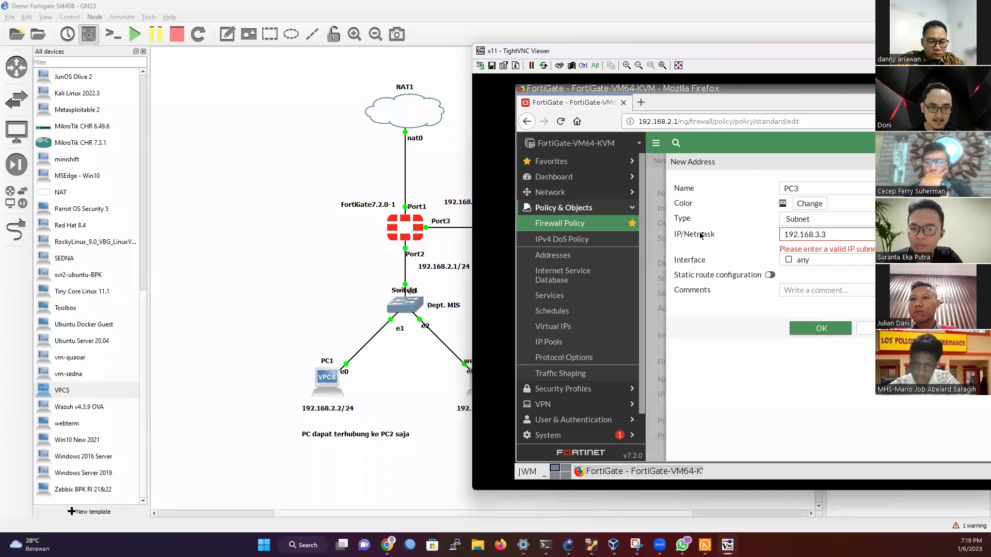
left_click(850, 233)
type("/32")
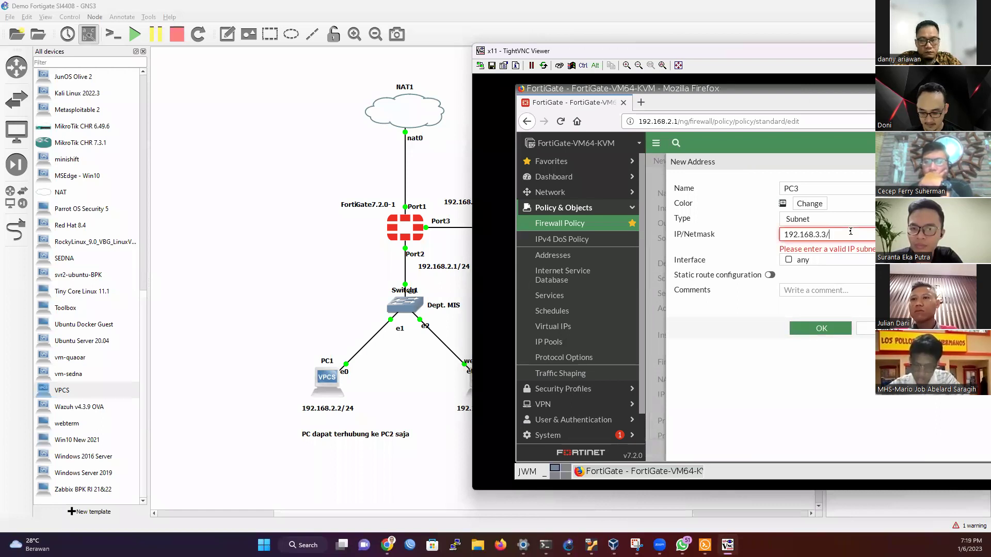
left_click(832, 331)
left_click(823, 318)
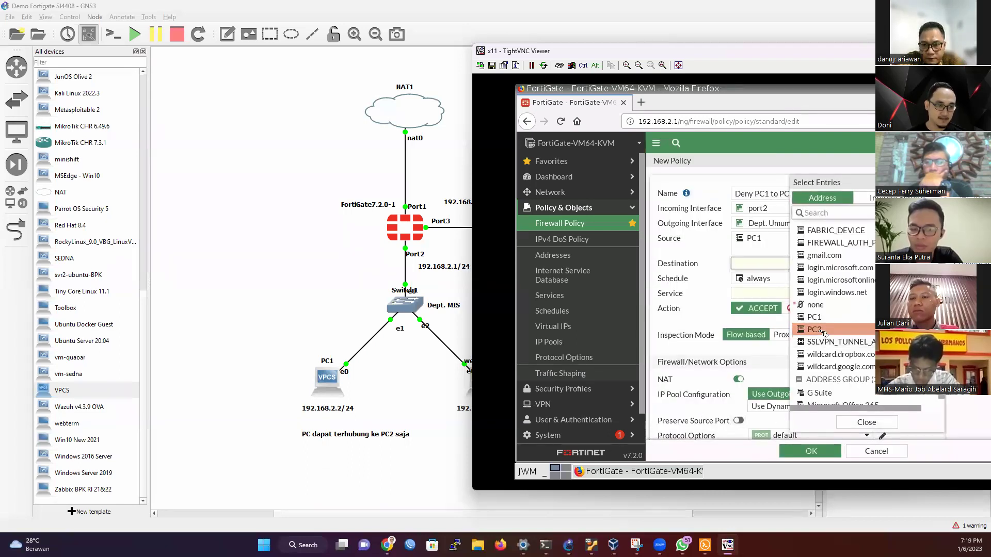
Step: Choose PC3 as the policy destination and close the address list
left_click(821, 330)
left_click(867, 423)
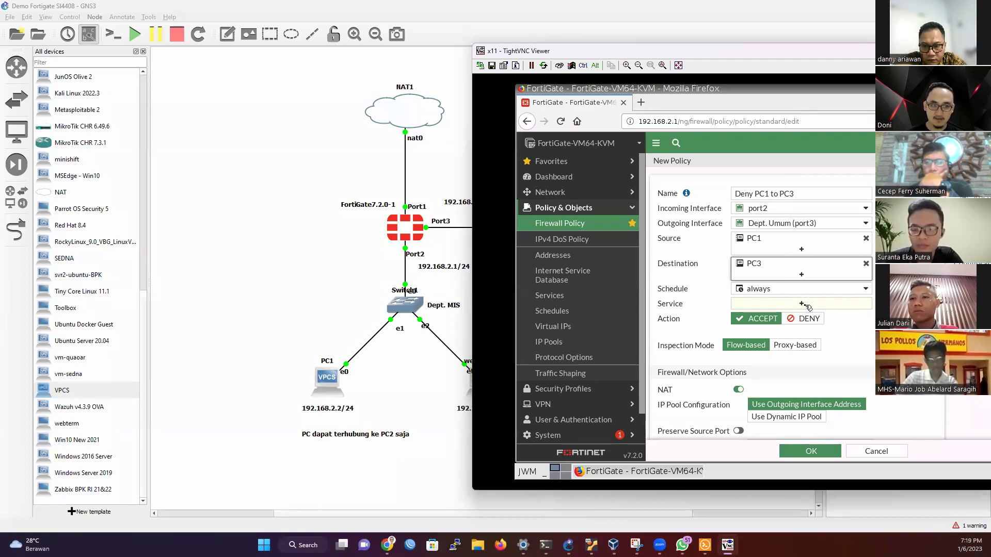
left_click(802, 304)
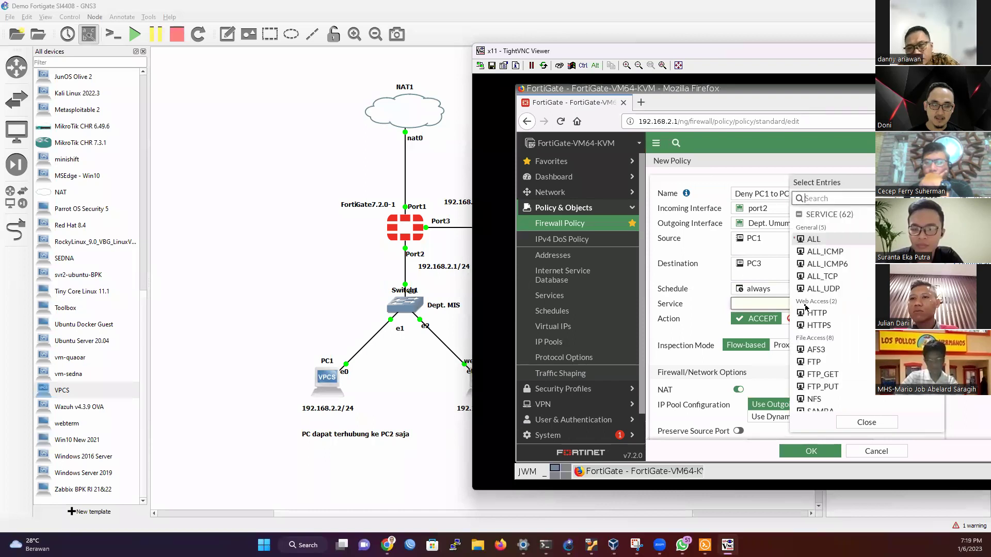
Step: Set the policy service to PING
mouse_move(825, 240)
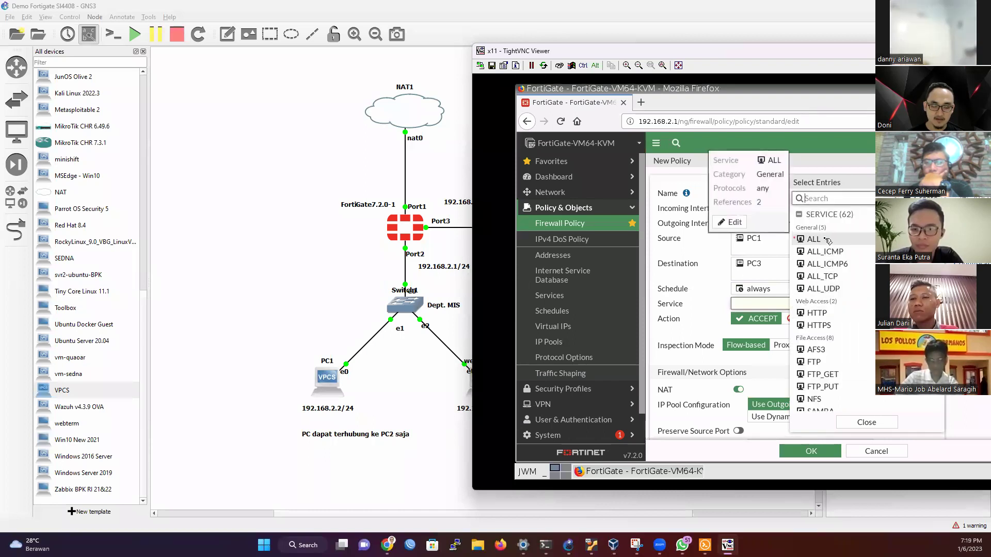
scroll(831, 309, "down", 4)
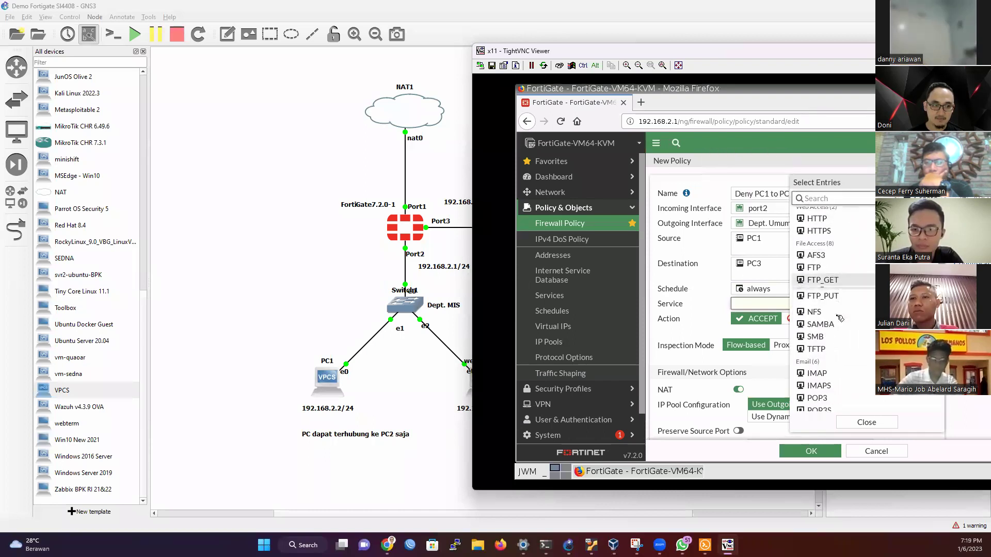
scroll(833, 352, "down", 5)
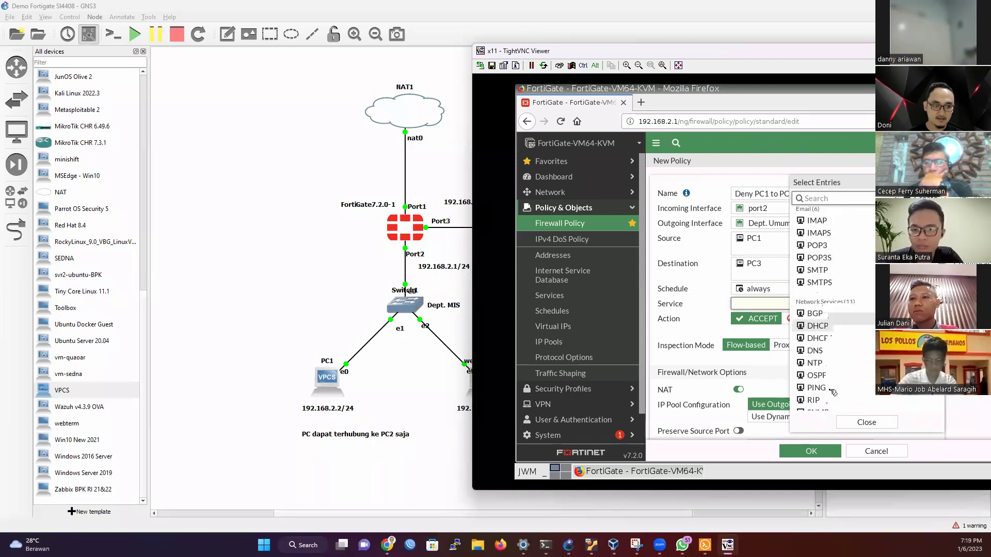
mouse_move(824, 371)
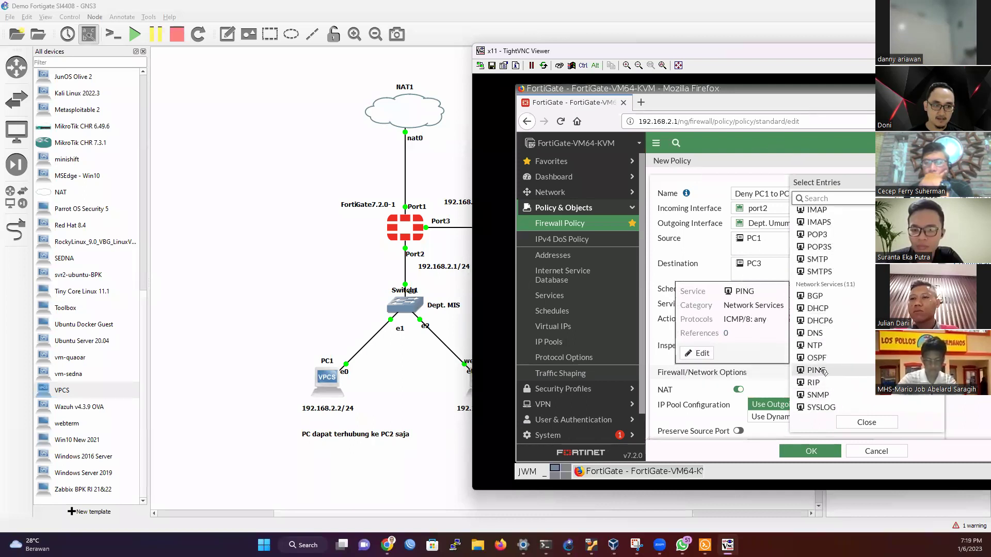
left_click(824, 372)
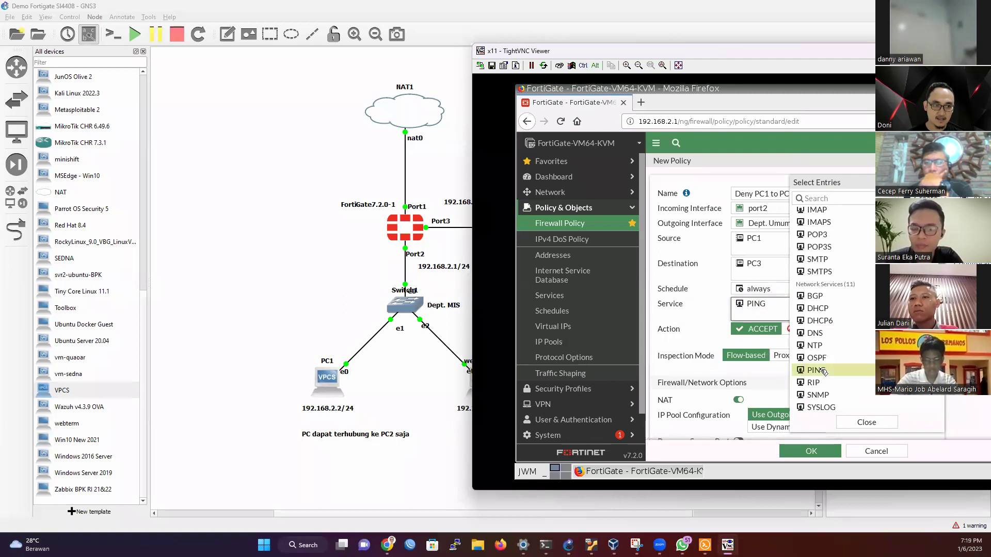
left_click(884, 426)
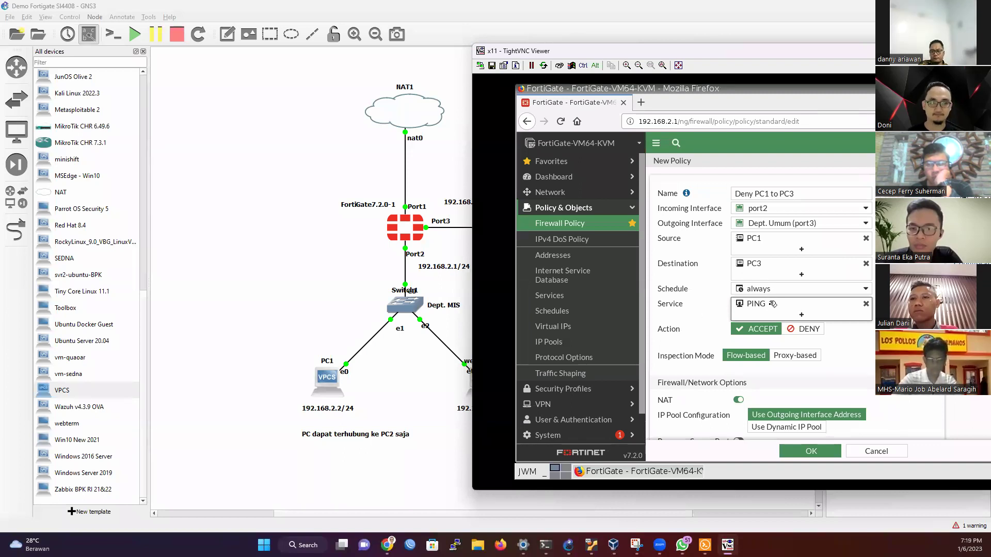
Step: Set the action to DENY, save the policy, and return to PC1's console
left_click(804, 331)
scroll(825, 392, "down", 1)
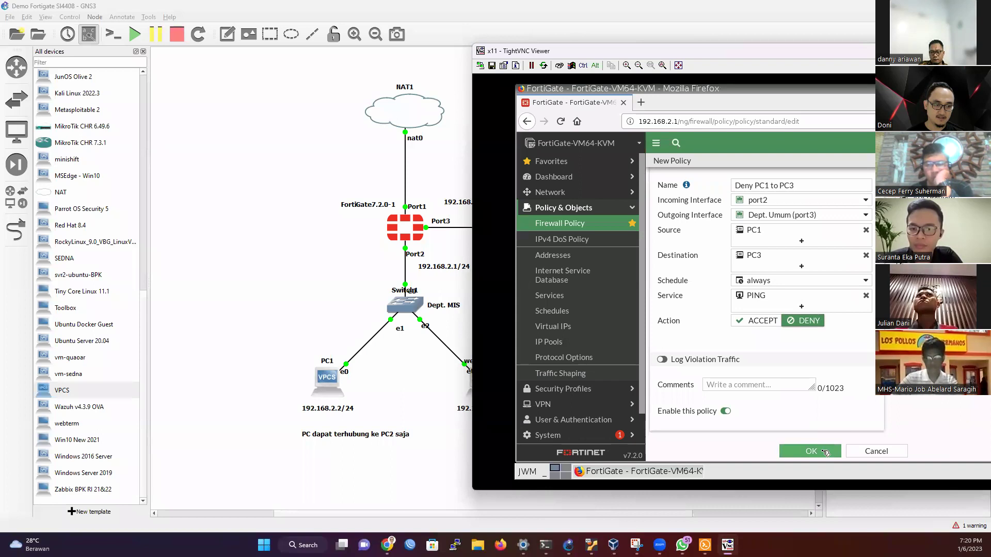
left_click(824, 452)
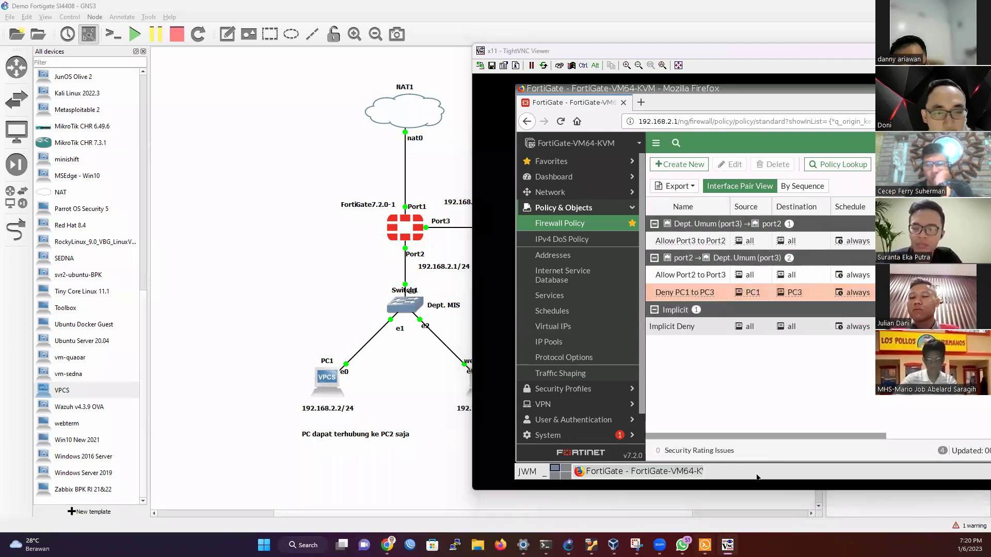
left_click(705, 545)
left_click(564, 81)
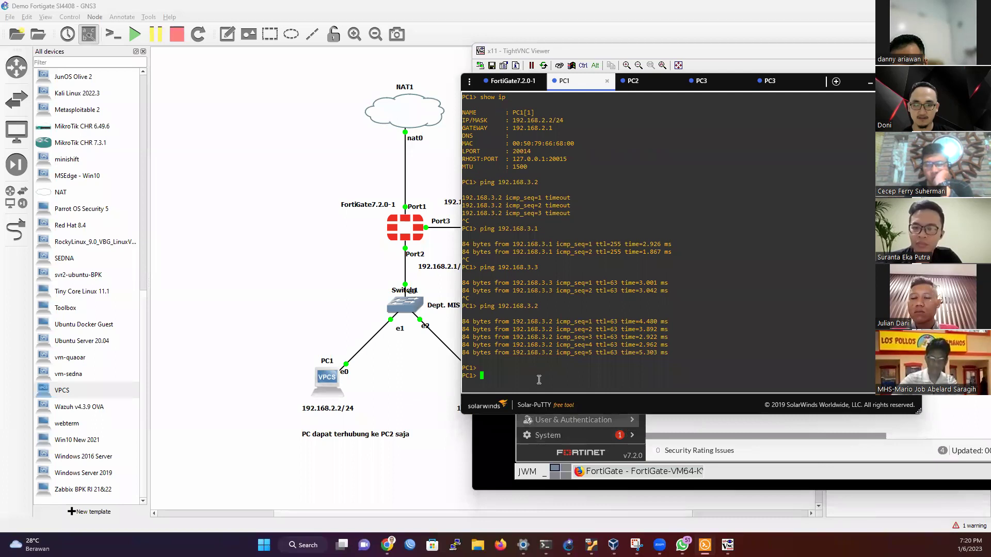
Step: Recall PC1's ping 192.168.3.2, minimize the FortiGate viewer, and switch to PC3's console
key("Up")
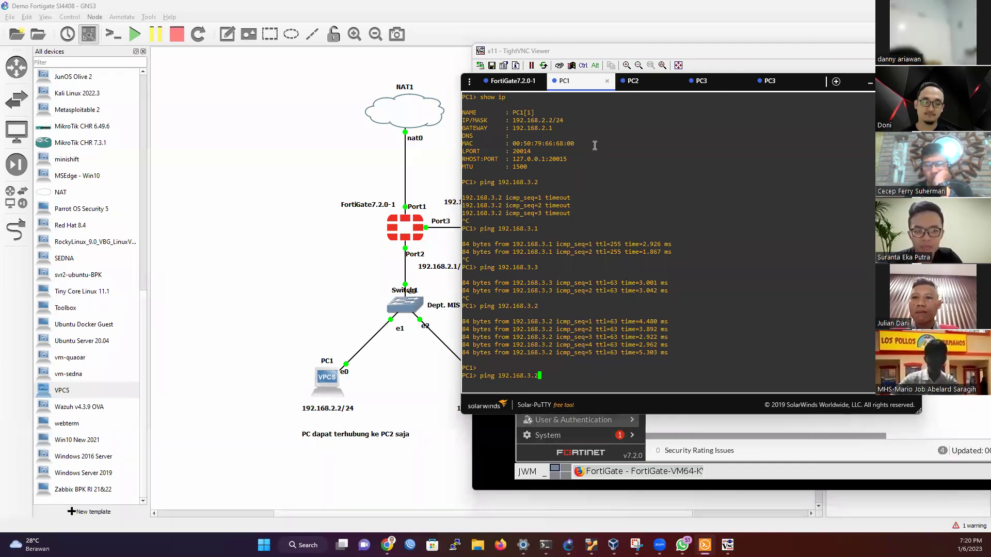
left_click_drag(824, 51, 560, 130)
left_click(760, 134)
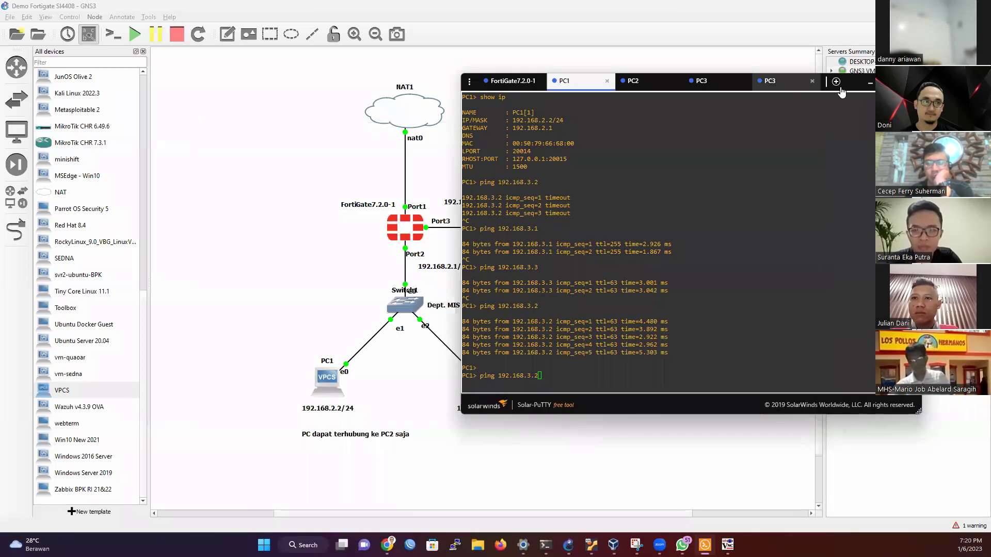
left_click_drag(786, 83, 884, 224)
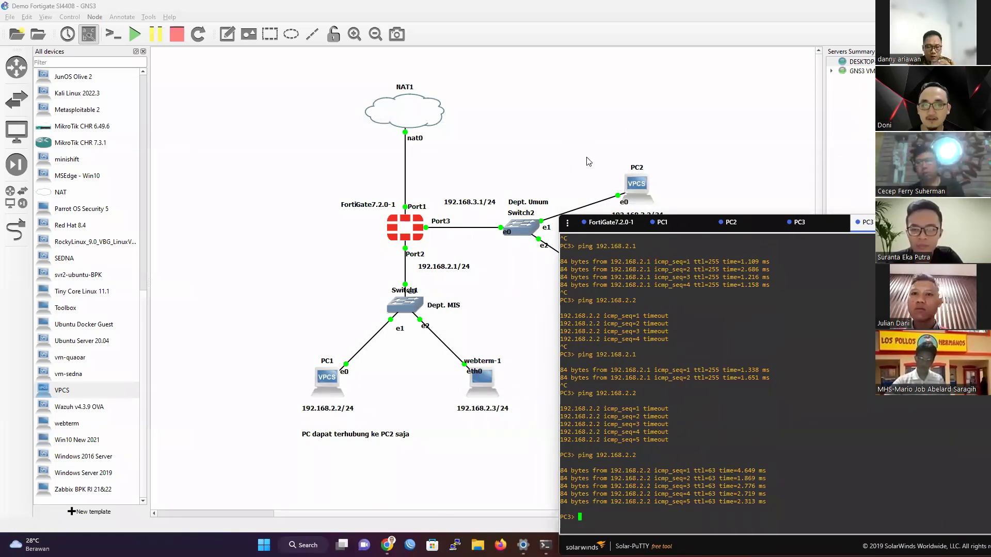
Step: From PC3, ping 192.168.2.2 and then 192.168.3.2, stopping each with Ctrl+C
left_click(873, 206)
left_click_drag(874, 207, 858, 185)
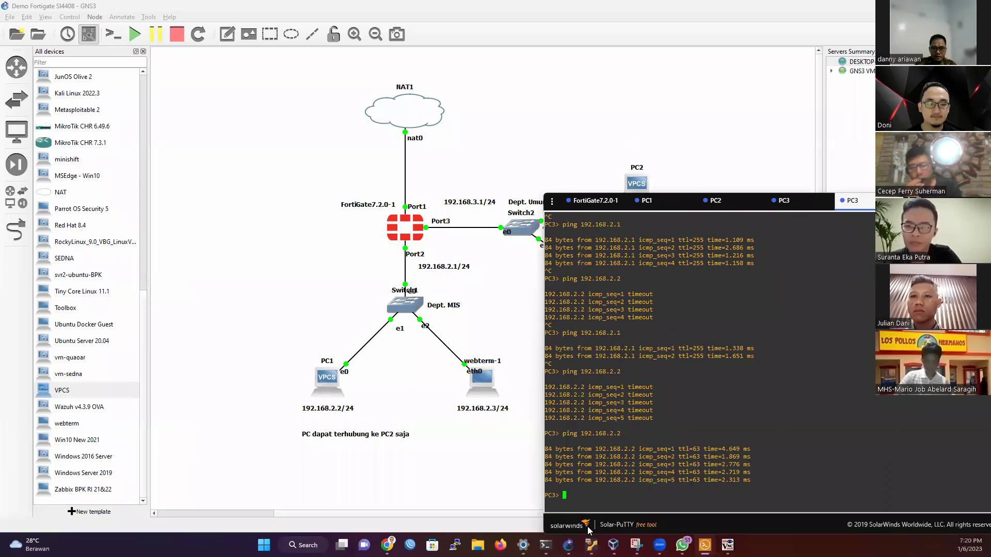
key("Up")
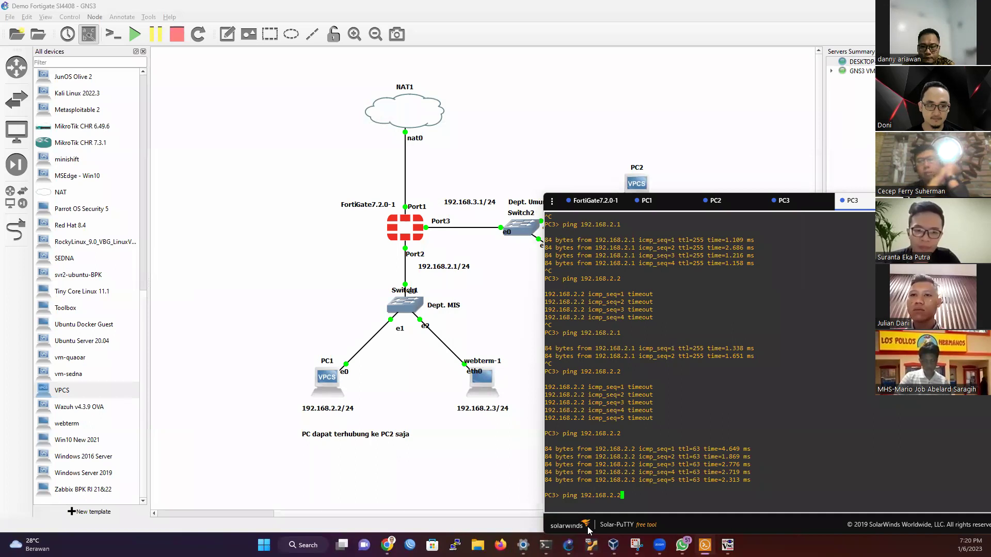
key("Return")
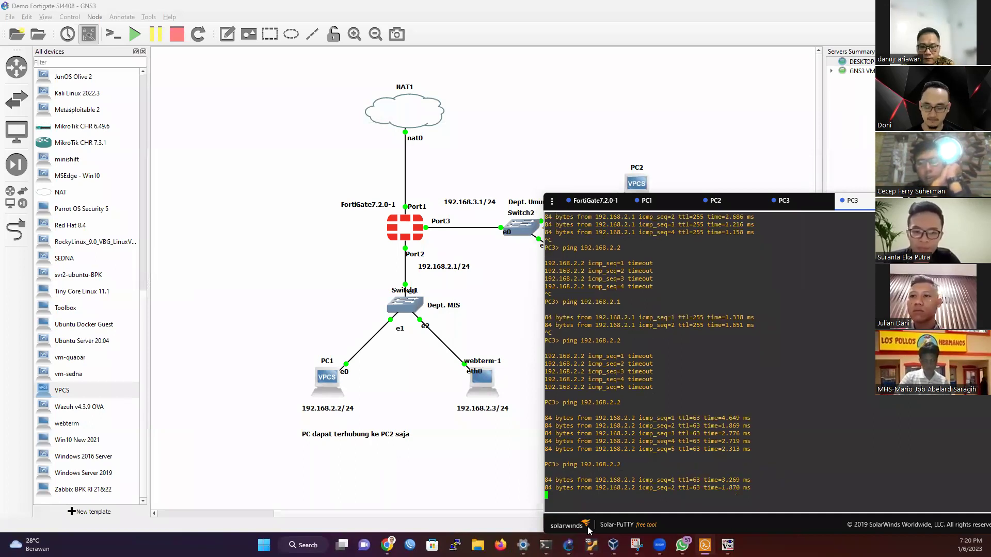
key("ctrl+c")
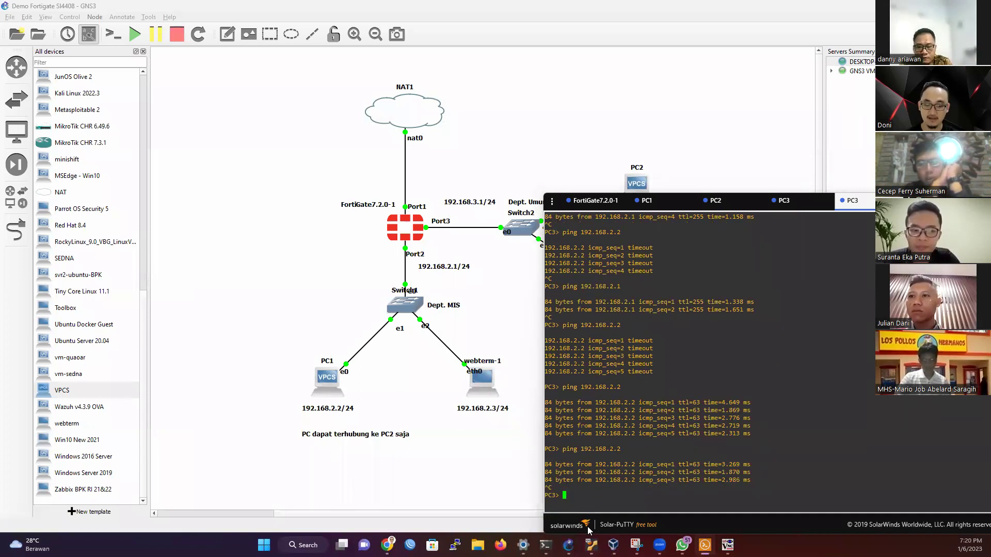
key("Up")
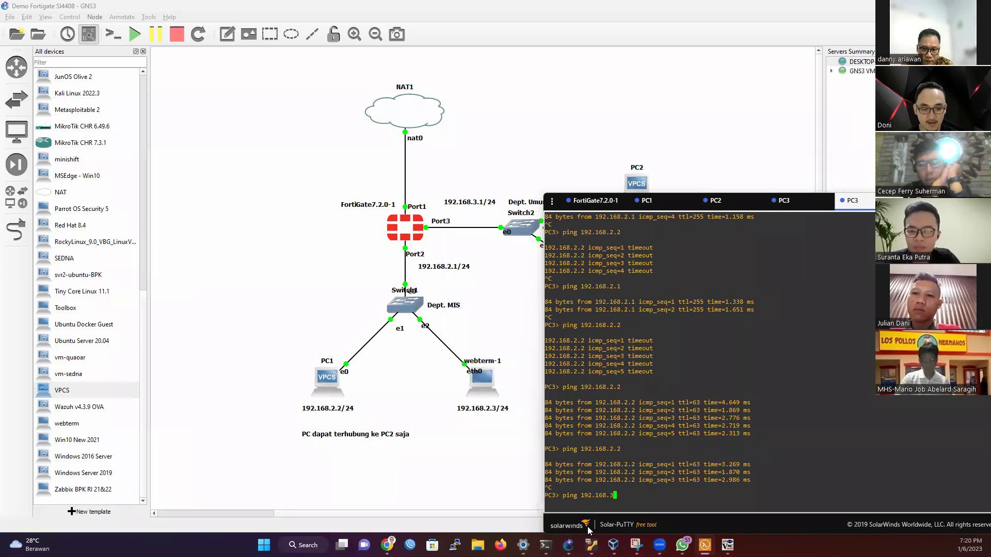
type(".2")
key("Return")
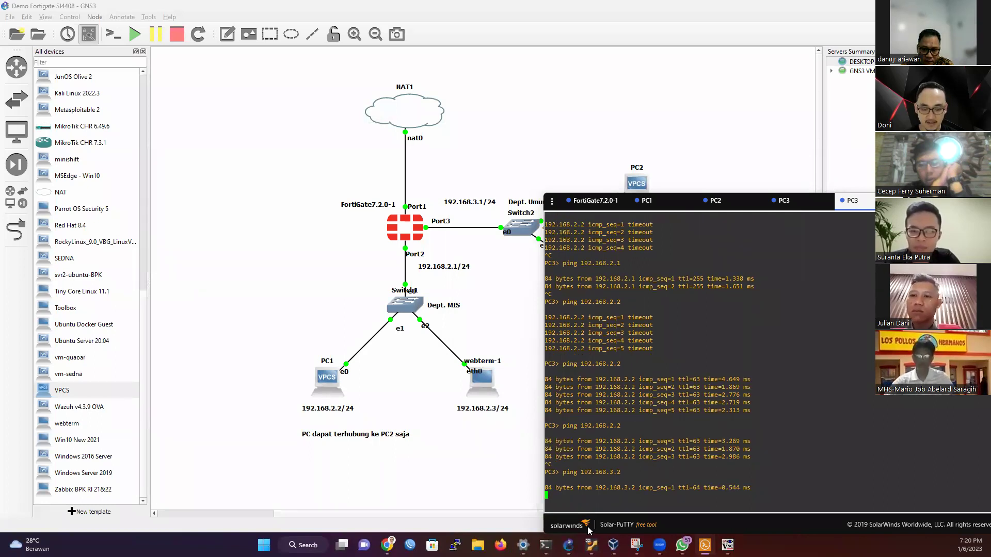
key("ctrl+c")
Step: Ping 192.168.3.3 twice from PC3 and move the console to the upper left
key("Up")
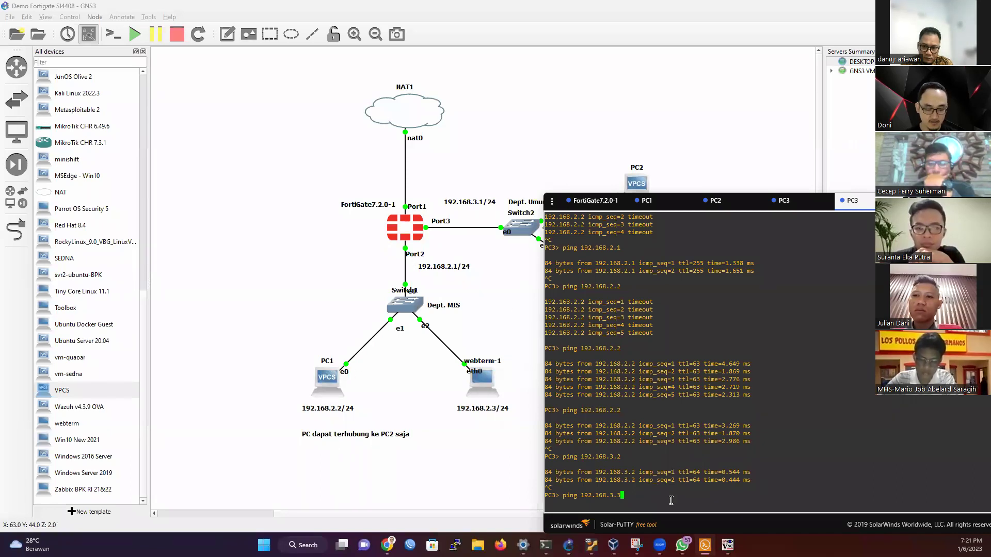
key("Return")
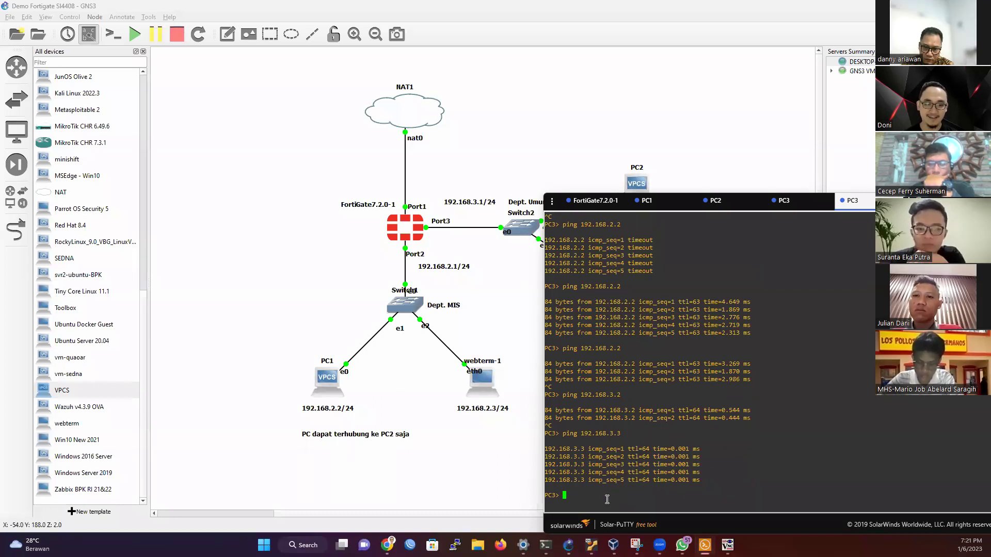
key("Up")
key("Return")
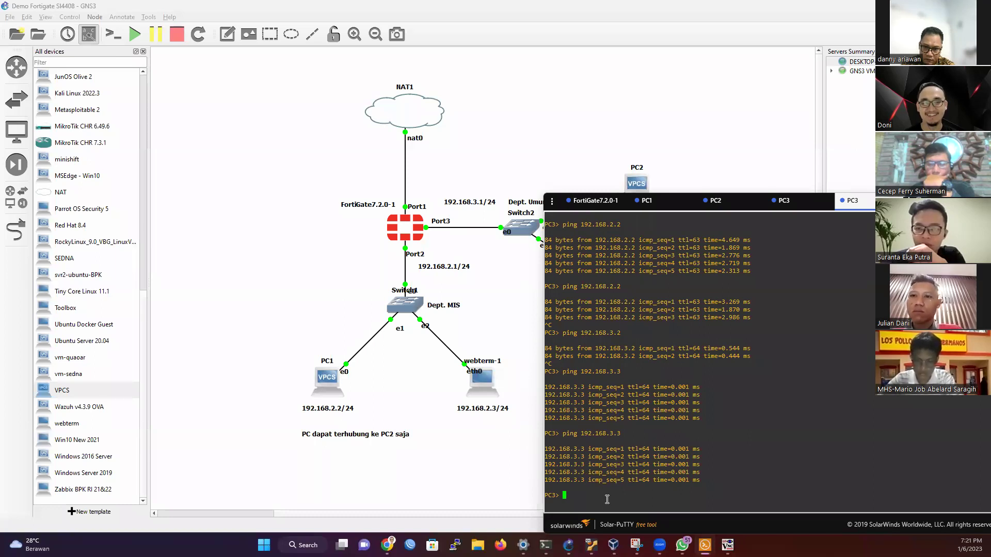
left_click(865, 204)
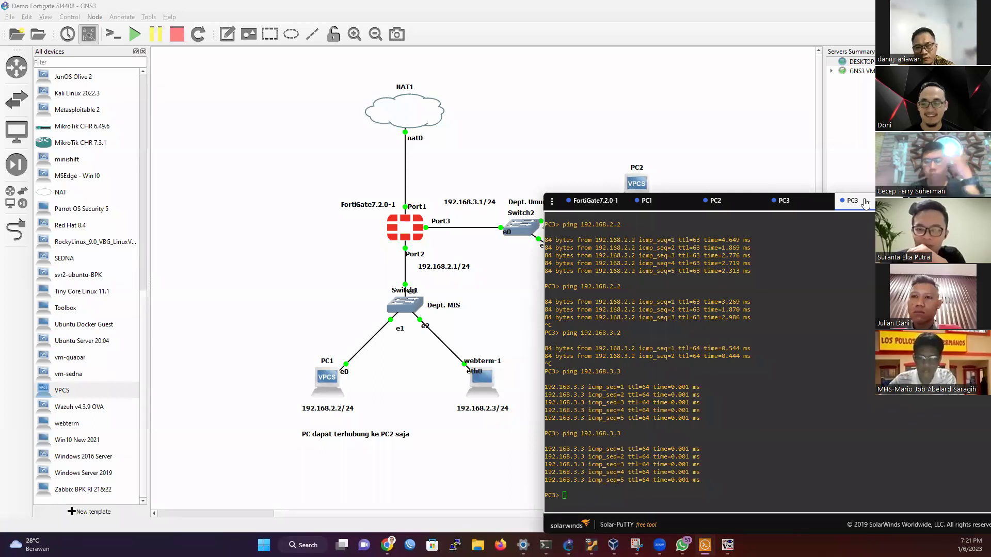
left_click_drag(865, 204, 391, 90)
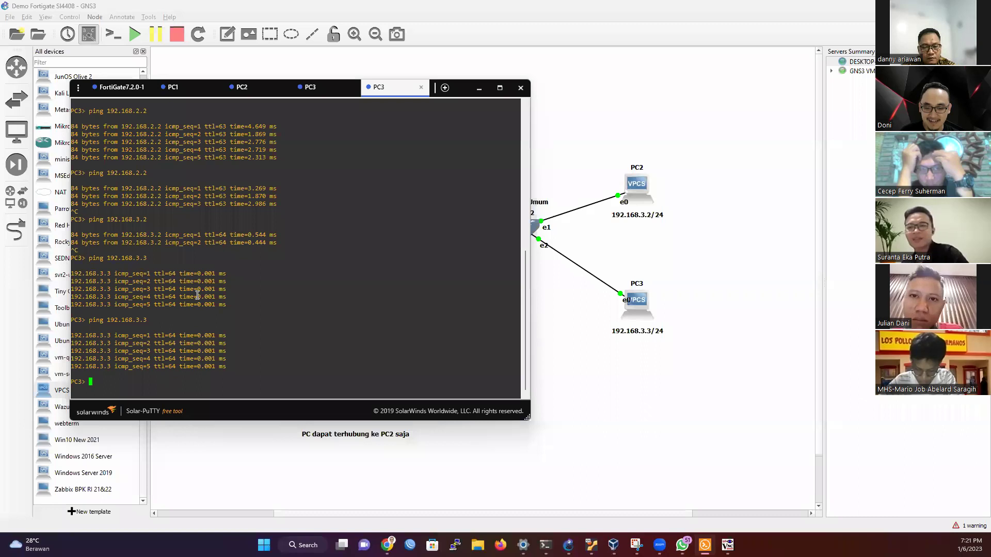
Step: From PC1's console, ping 192.168.3.2 and then 192.168.3.3, confirming both reply
left_click(199, 88)
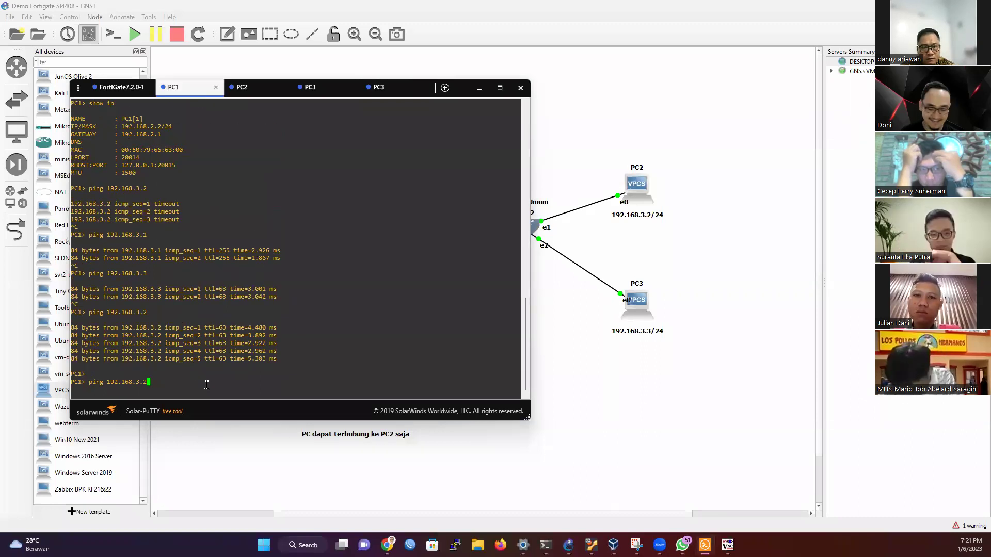
key("Return")
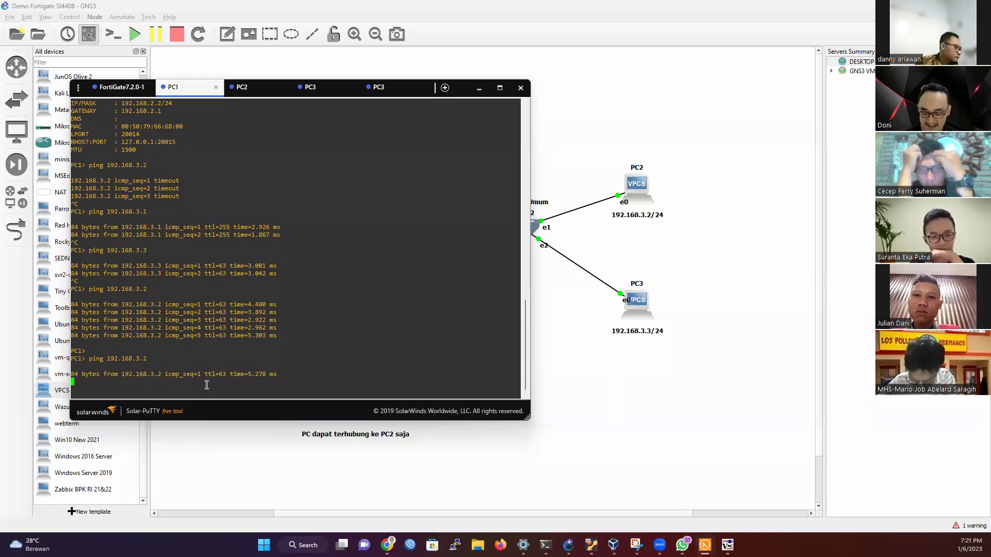
key("ctrl+c")
key("Up")
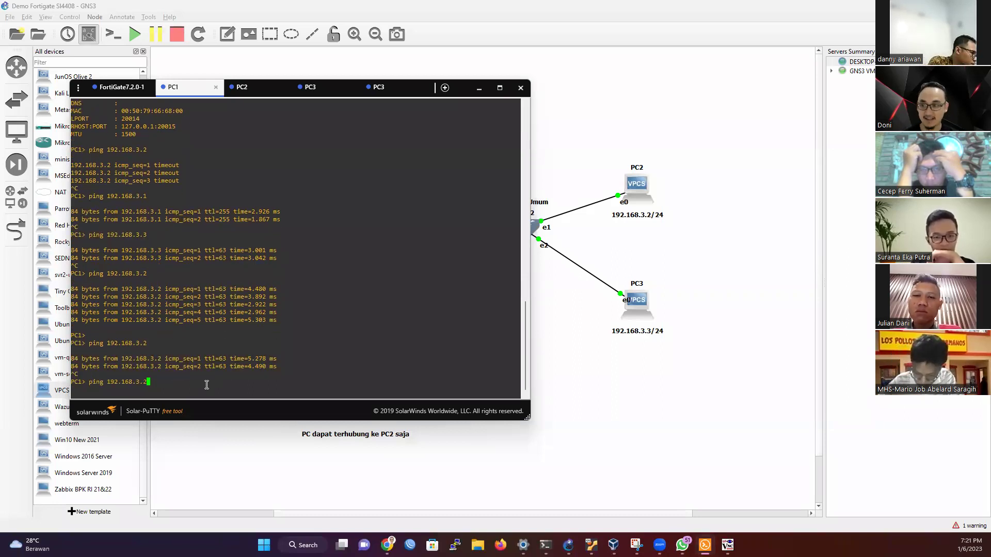
type("3")
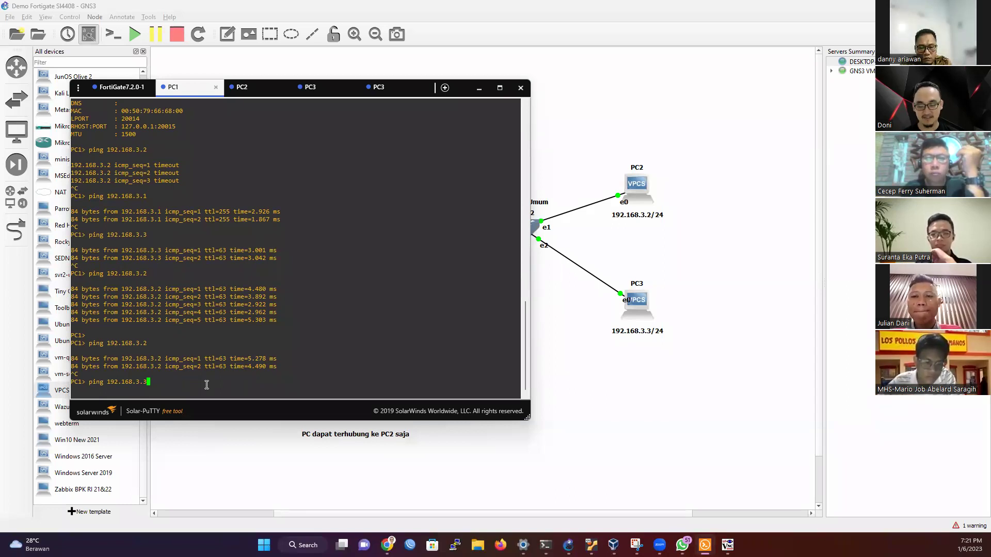
key("Return")
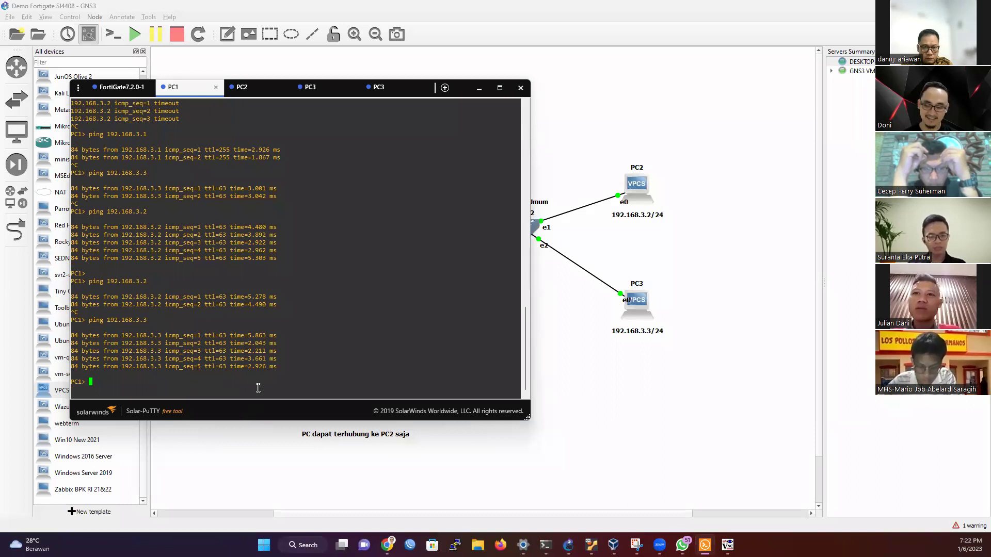
key("Up")
key("Return")
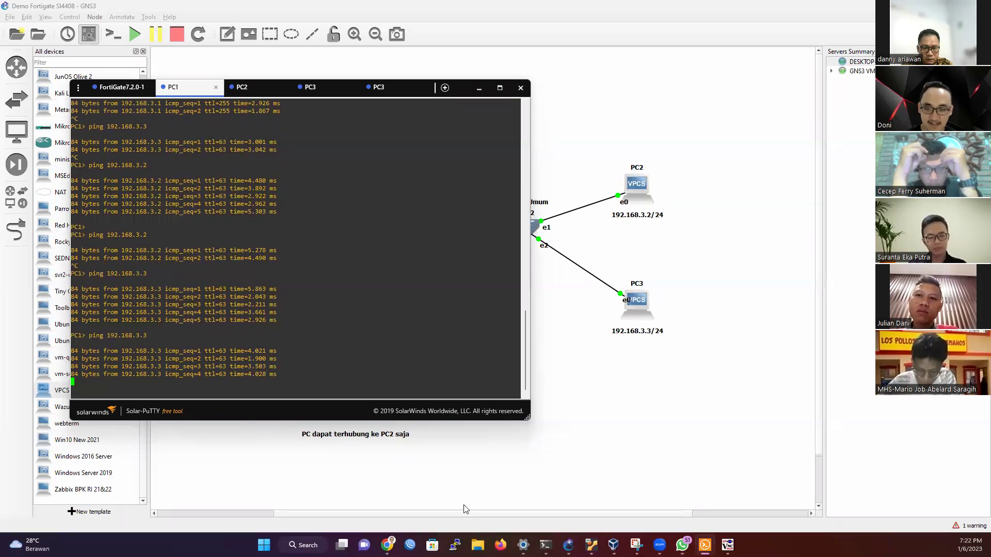
left_click(727, 545)
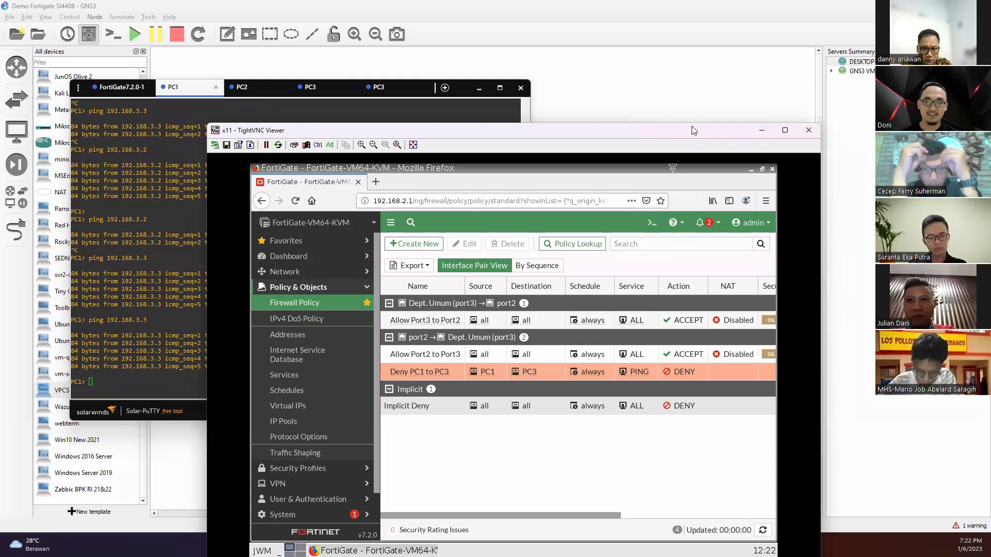
Step: Drag the Deny PC1 to PC3 policy above Allow Port2 to Port3 in the Firewall Policy list
left_click_drag(692, 130, 801, 59)
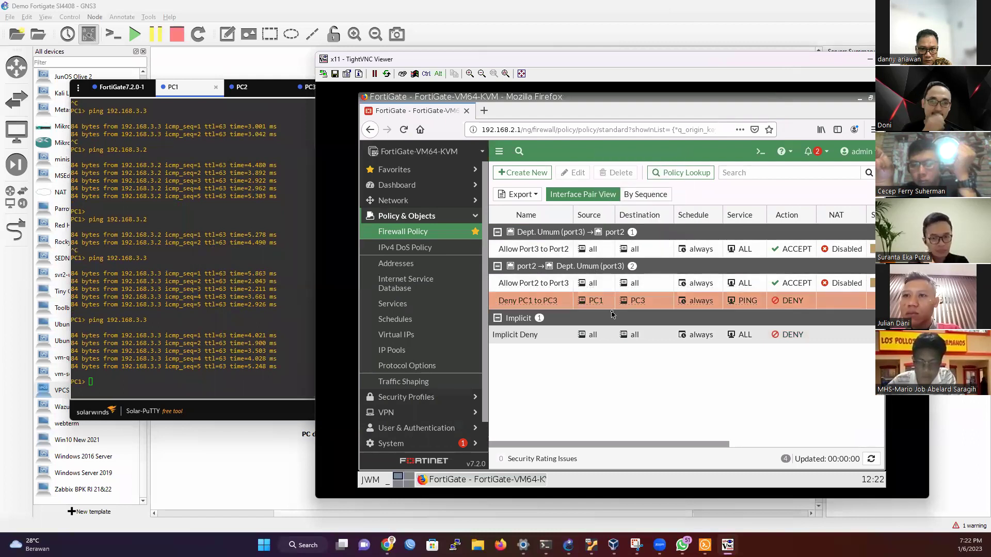
mouse_move(530, 303)
left_mouse_down()
mouse_move(528, 234)
mouse_move(542, 282)
mouse_move(535, 235)
mouse_move(524, 310)
mouse_move(530, 284)
left_mouse_up()
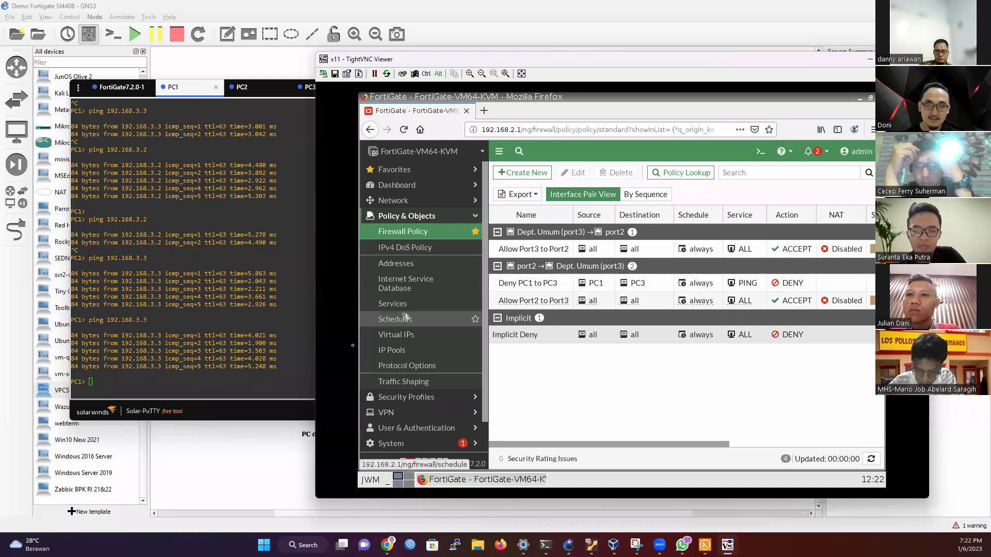
left_click(262, 391)
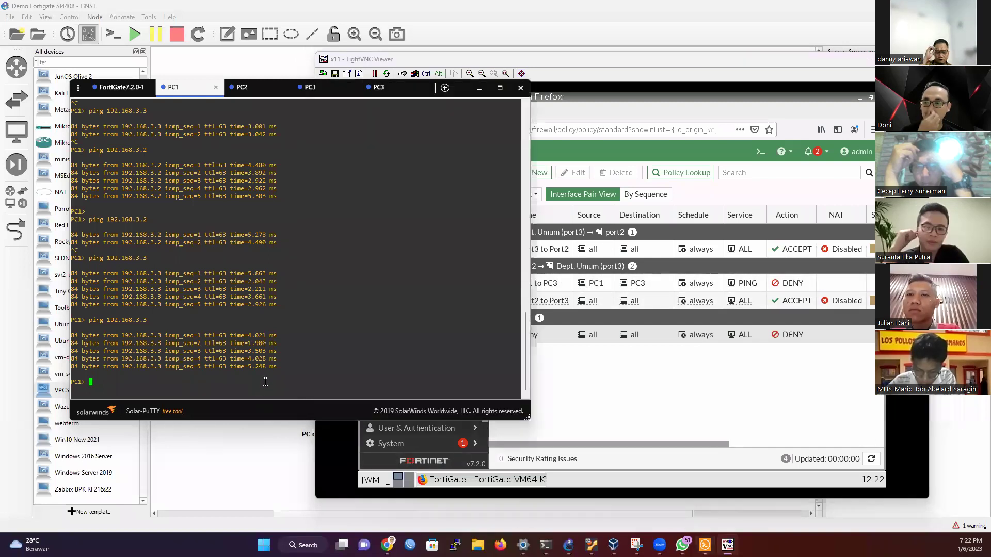
Step: Ping 192.168.3.3 from PC1, which now times out, then 192.168.3.2, which still replies
key("Up")
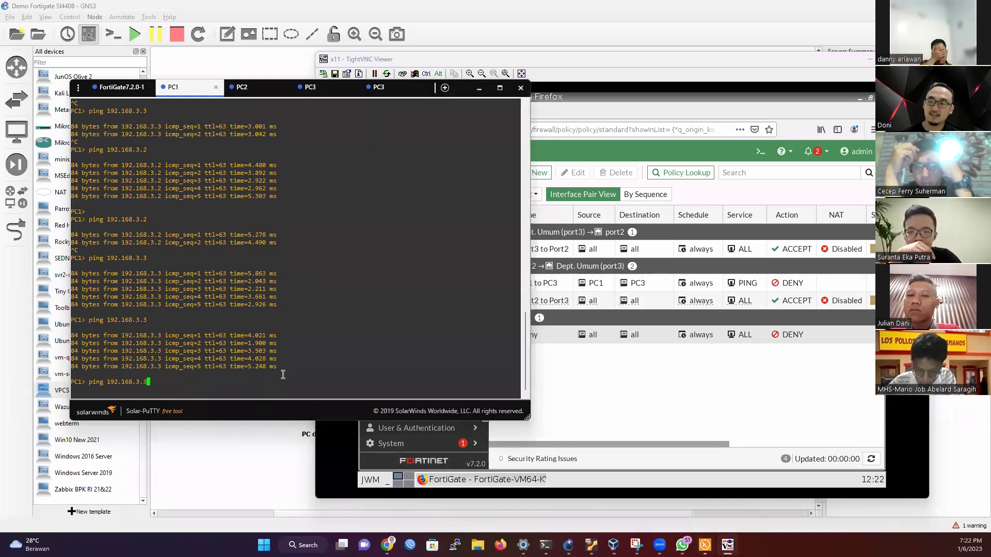
key("Return")
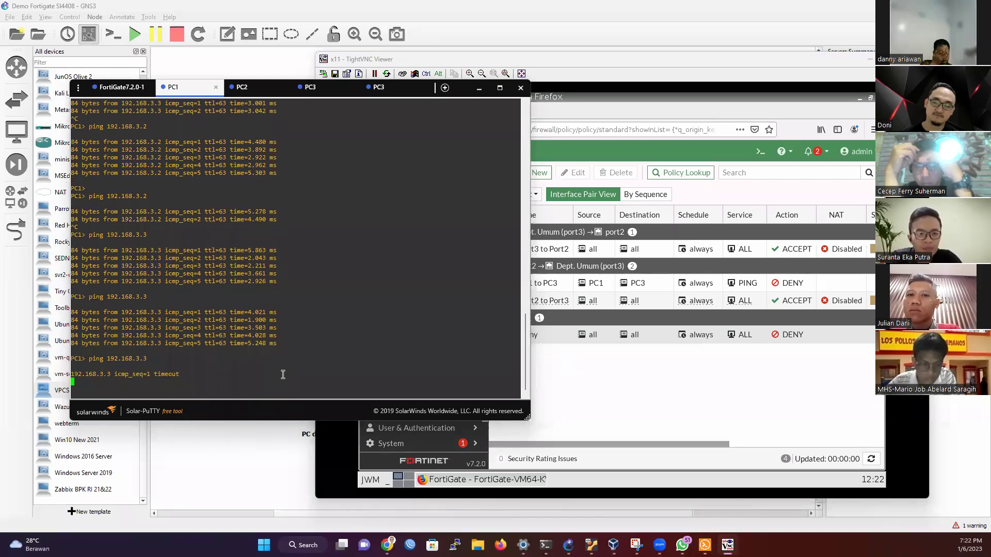
key("ctrl+c")
key("Up")
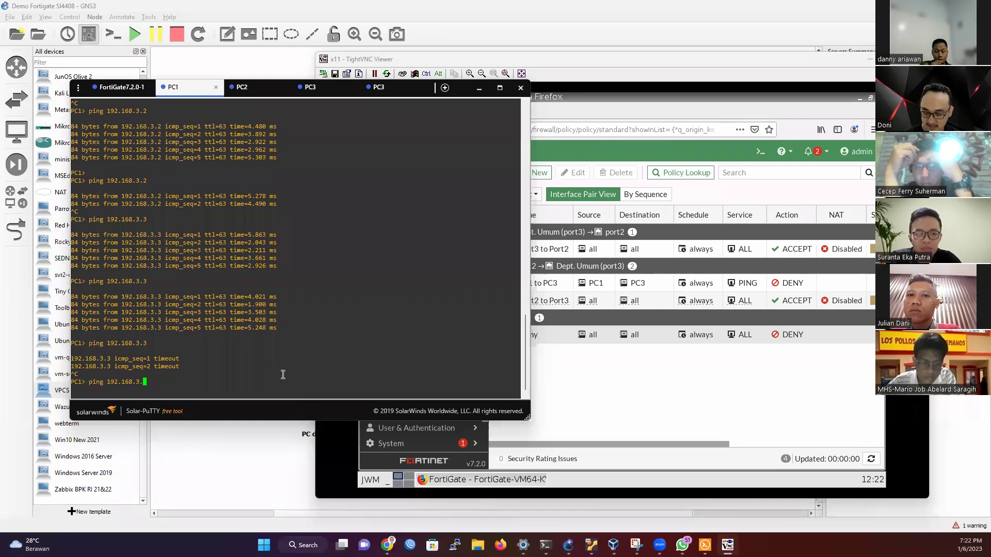
type("2")
key("Return")
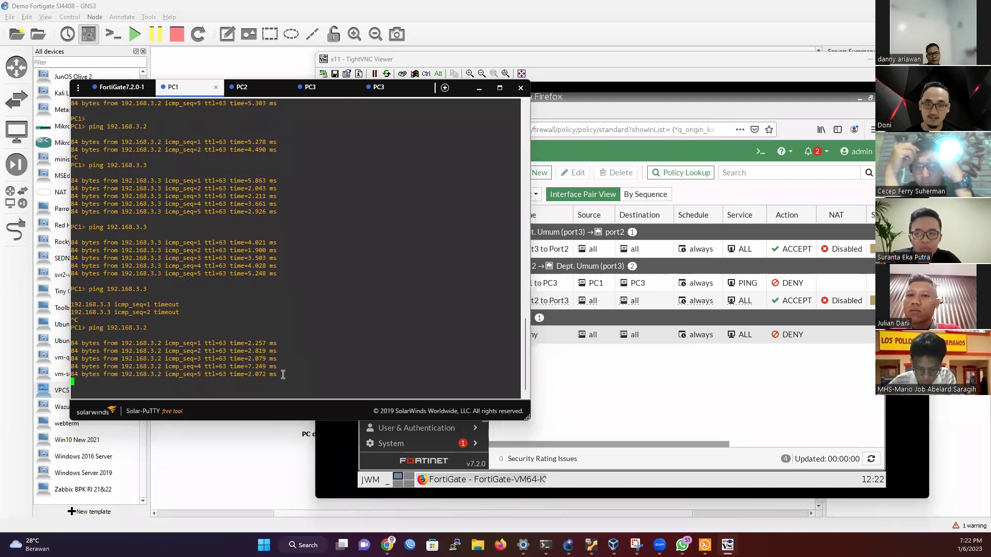
left_click(563, 335)
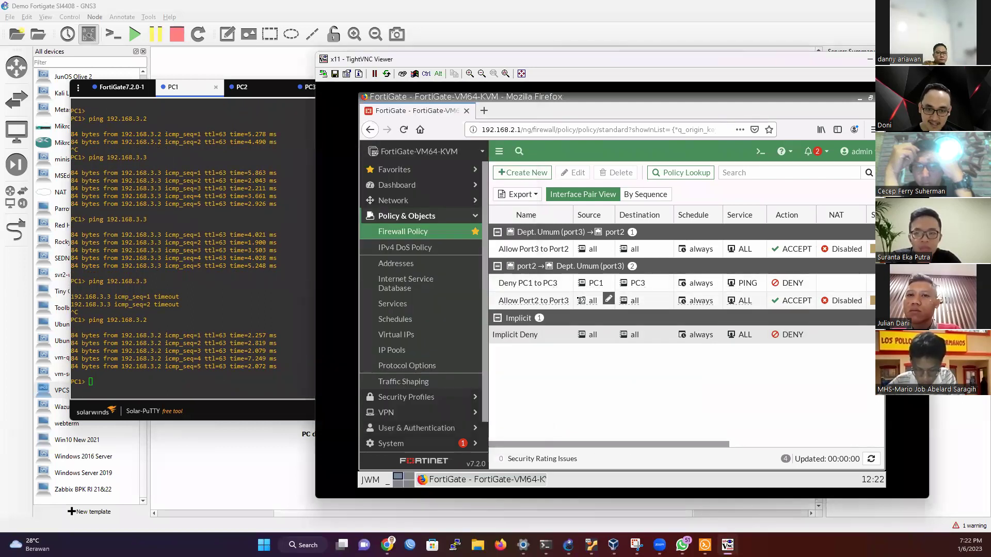
Step: Review the Deny PC1 to PC3 and Allow Port2 to Port3 entries, then begin a new firewall policy
mouse_move(581, 301)
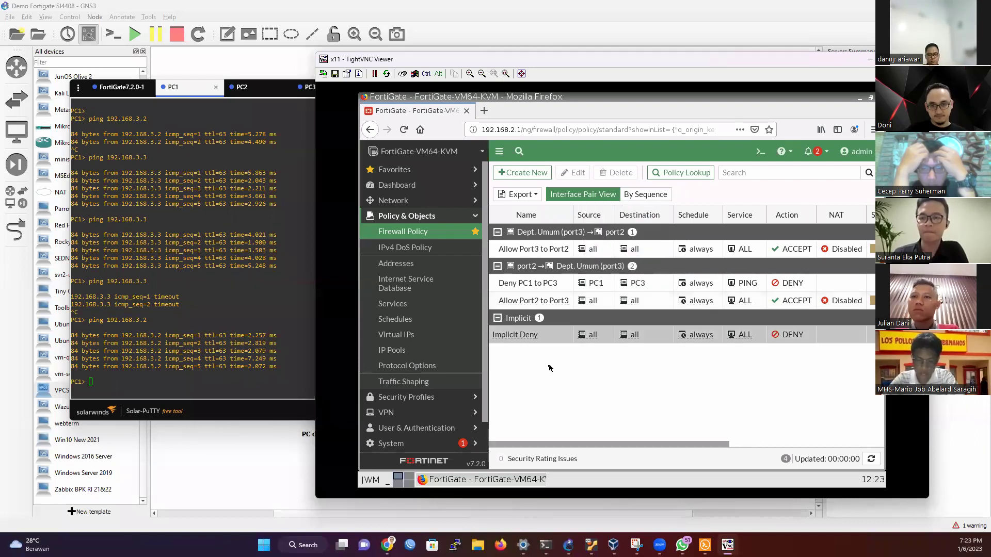
mouse_move(534, 287)
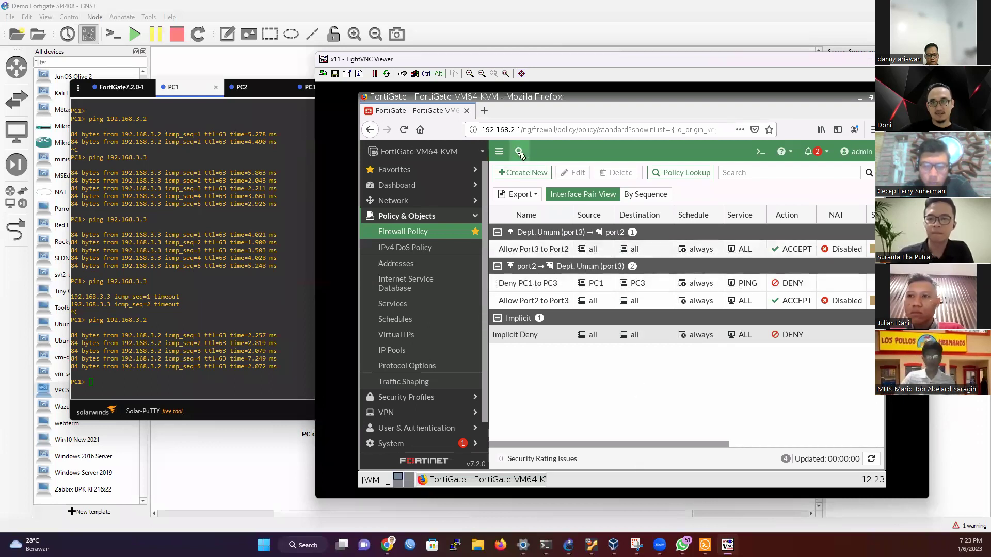
left_click(524, 173)
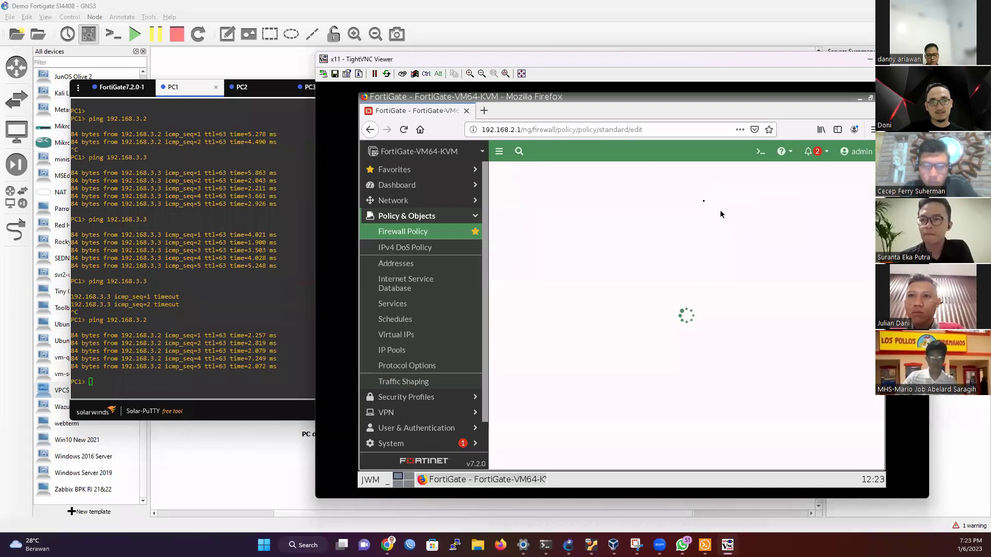
left_click(609, 248)
left_click(773, 222)
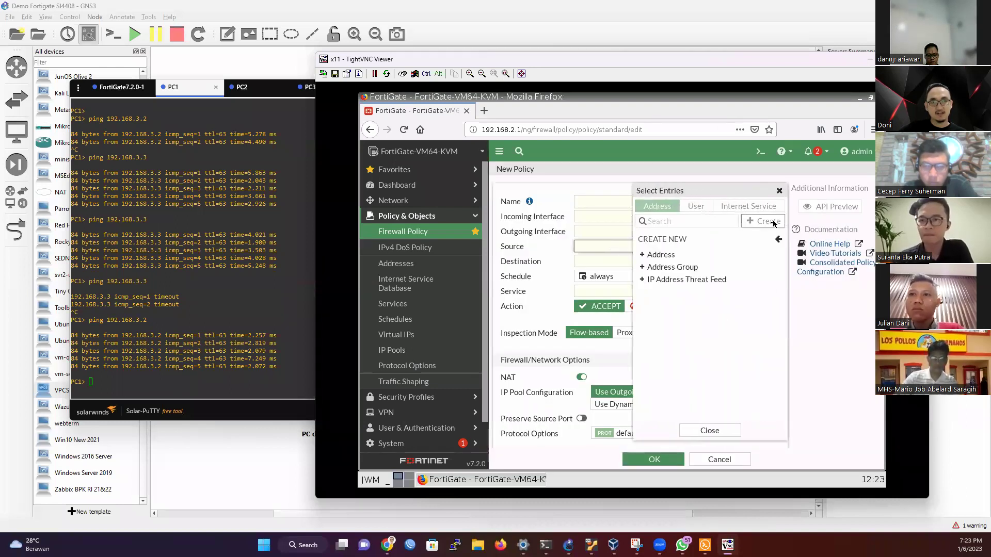
left_click(680, 267)
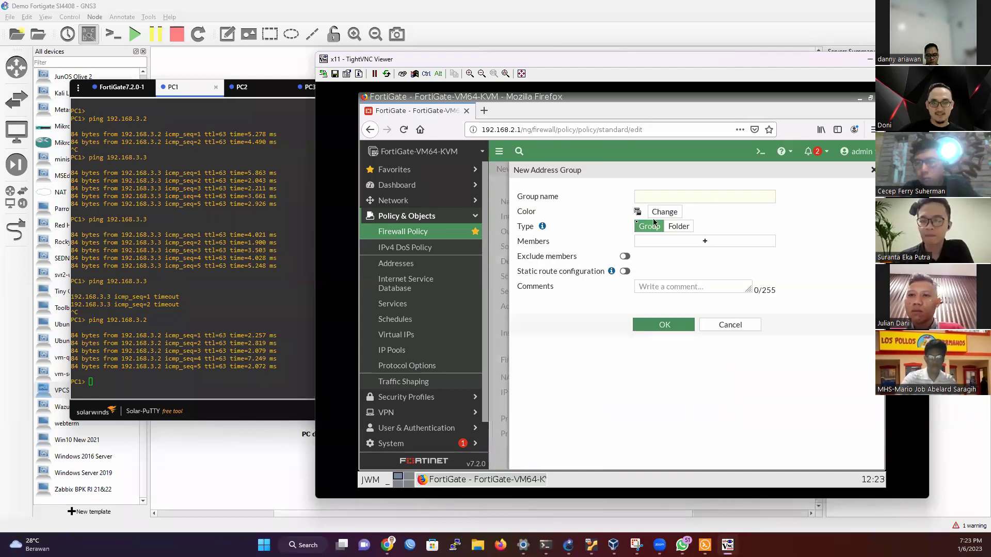
left_click(706, 242)
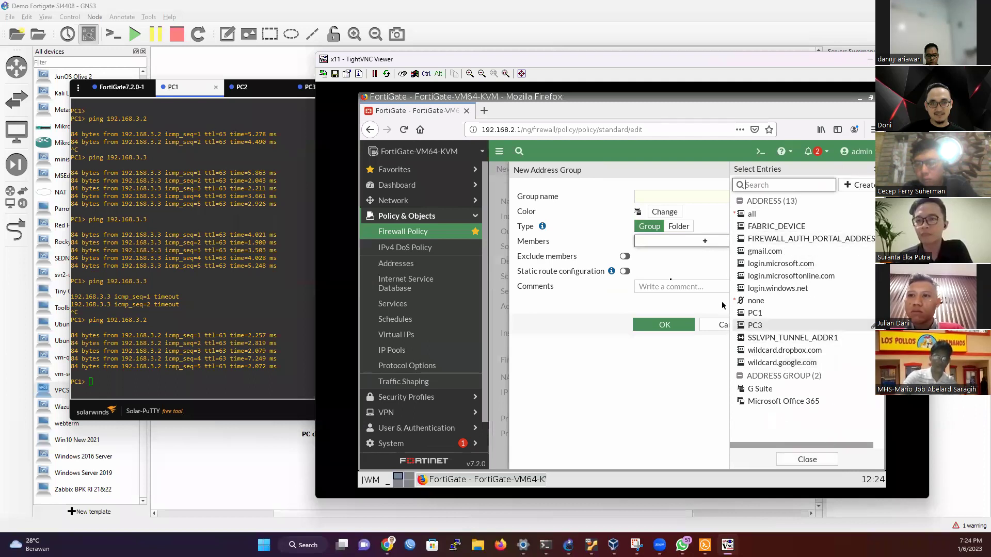
left_click(673, 251)
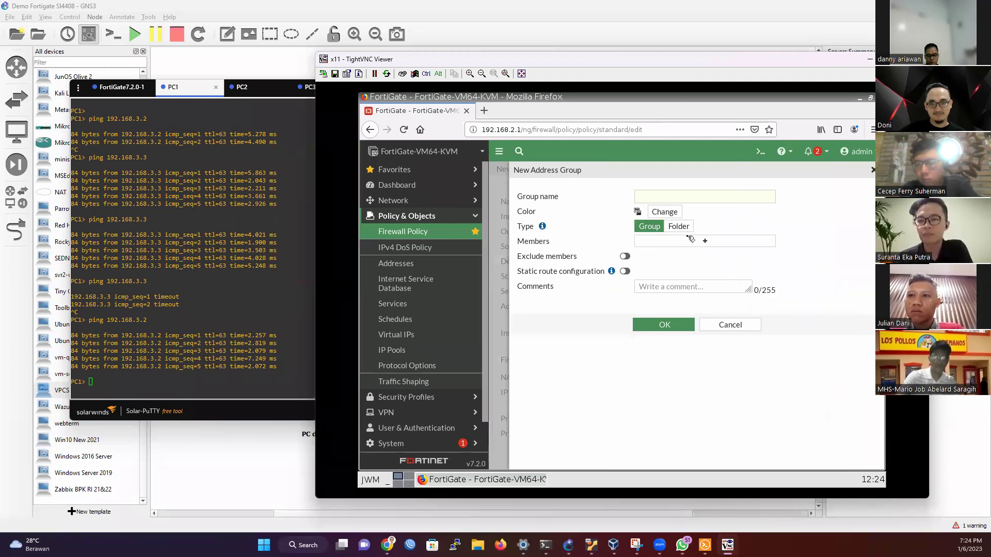
left_click(645, 196)
type("Prodi MI")
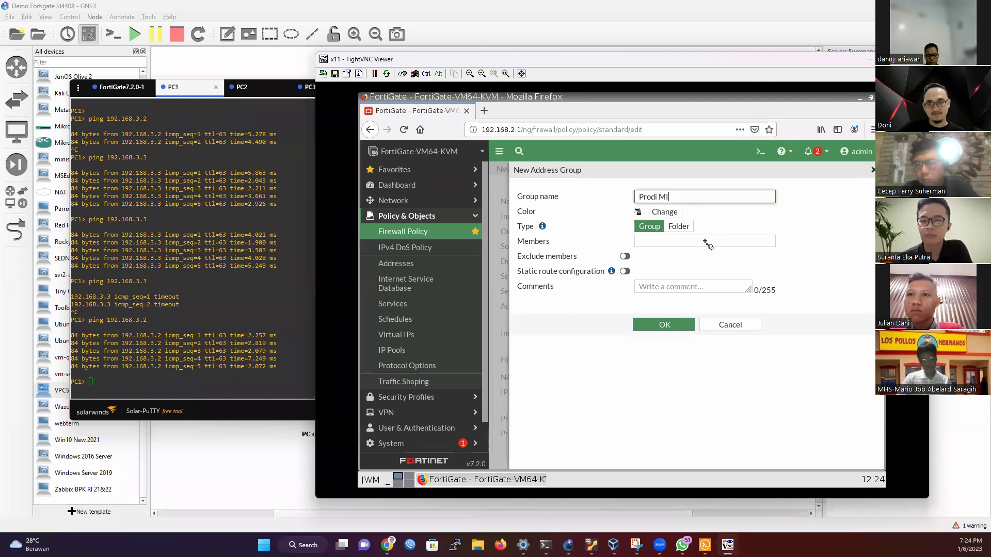
left_click(759, 325)
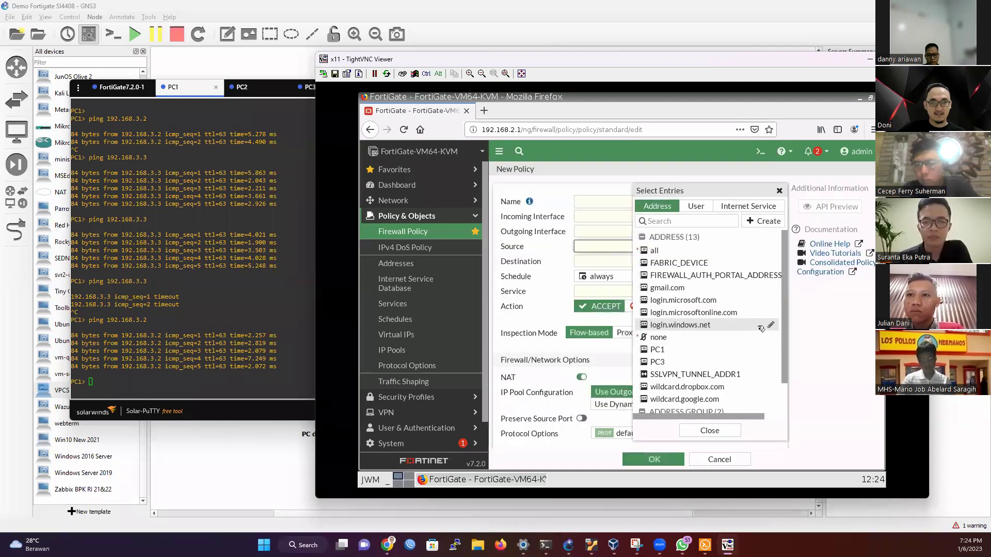
left_click(712, 430)
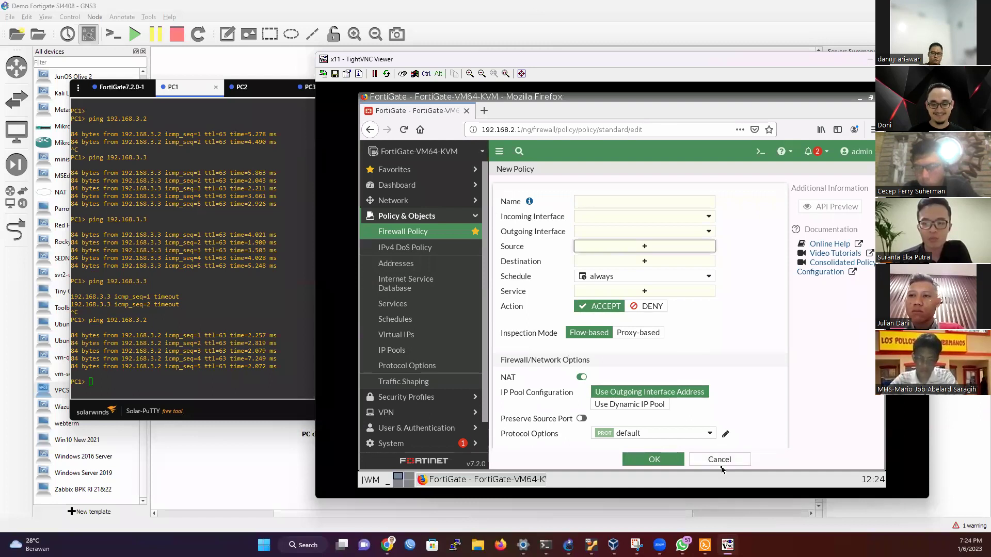
Step: Cancel the unfinished new policy and open the FortiGate's graphical console from the GNS3 topology
left_click(720, 461)
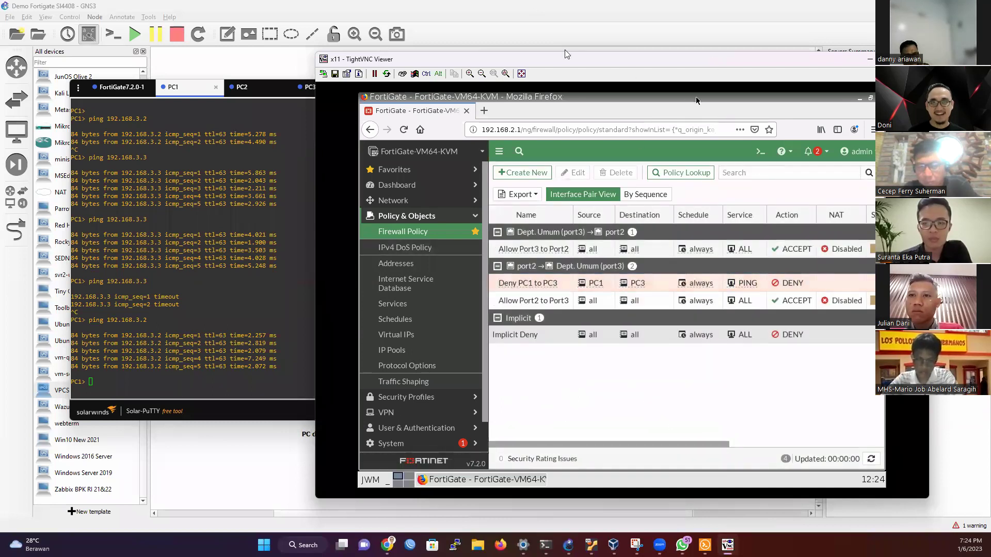
left_click(225, 449)
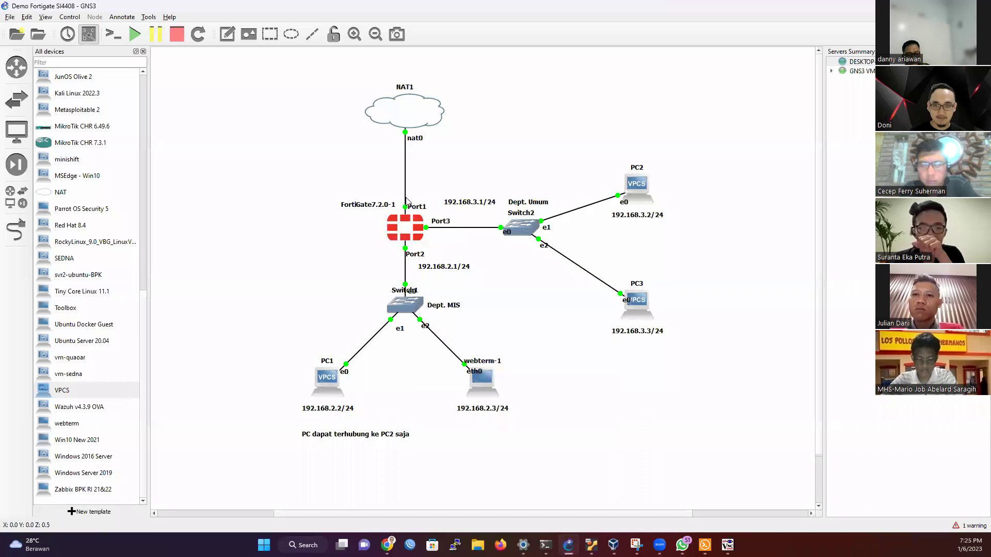
mouse_move(409, 227)
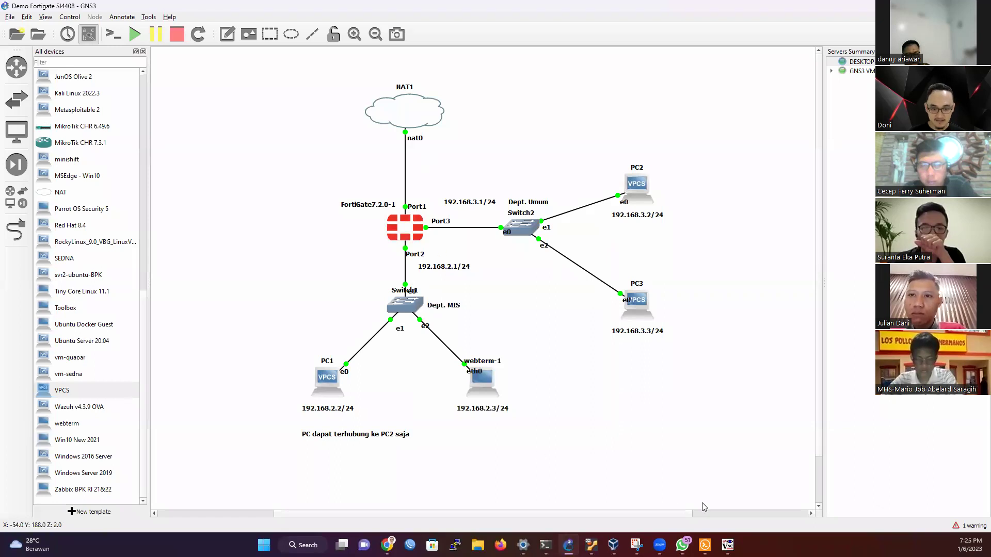
double_click(482, 379)
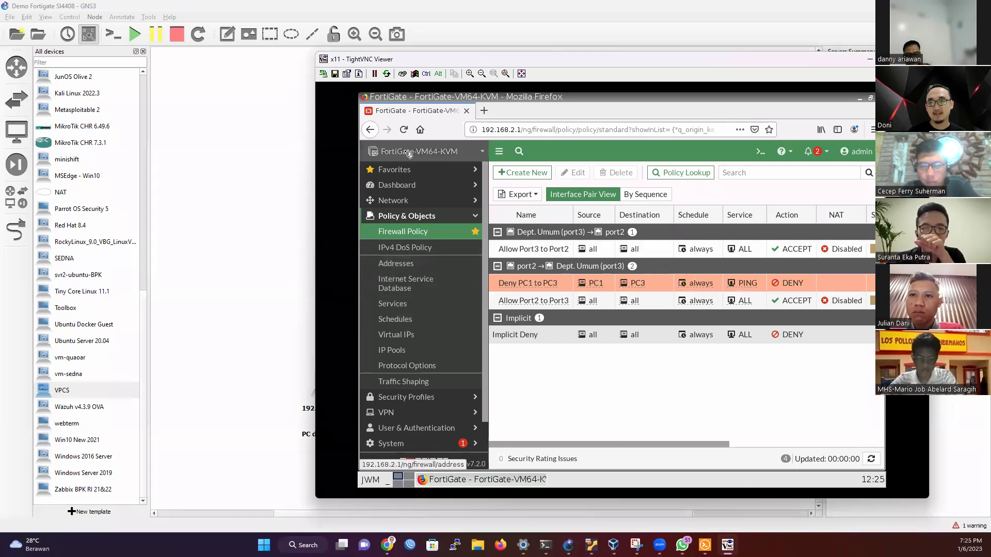
Step: Show the FortiGate Interfaces page and open its CLI Console
left_click(434, 186)
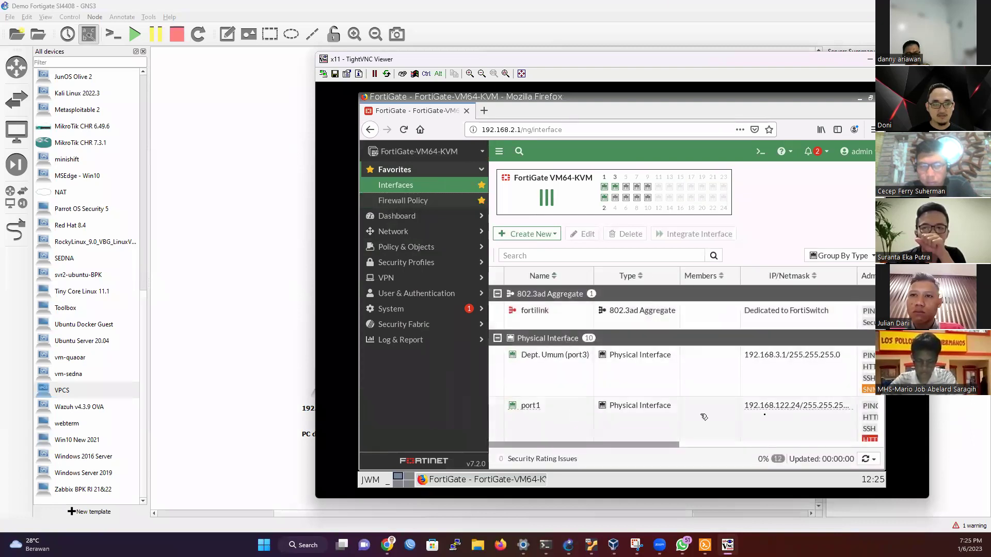
mouse_move(794, 409)
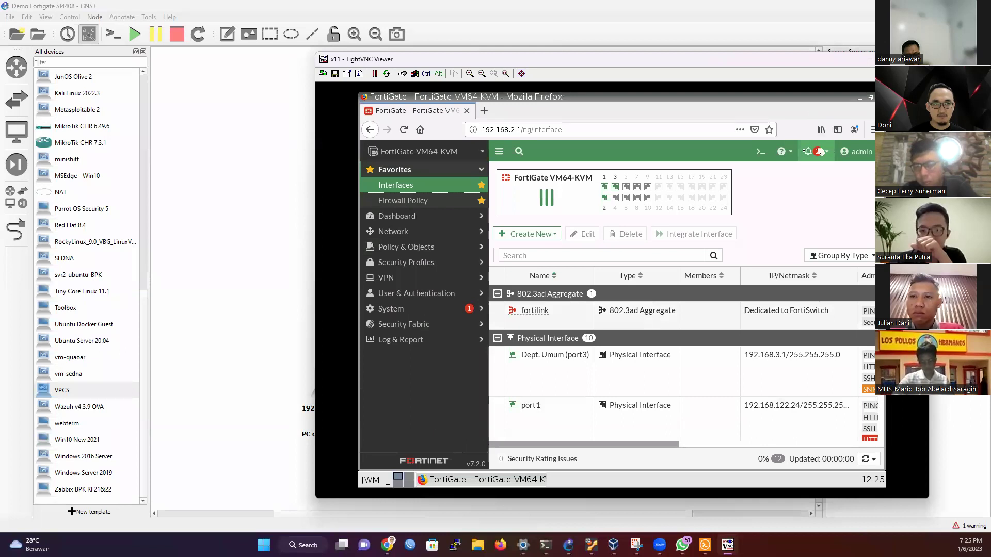
left_click(759, 156)
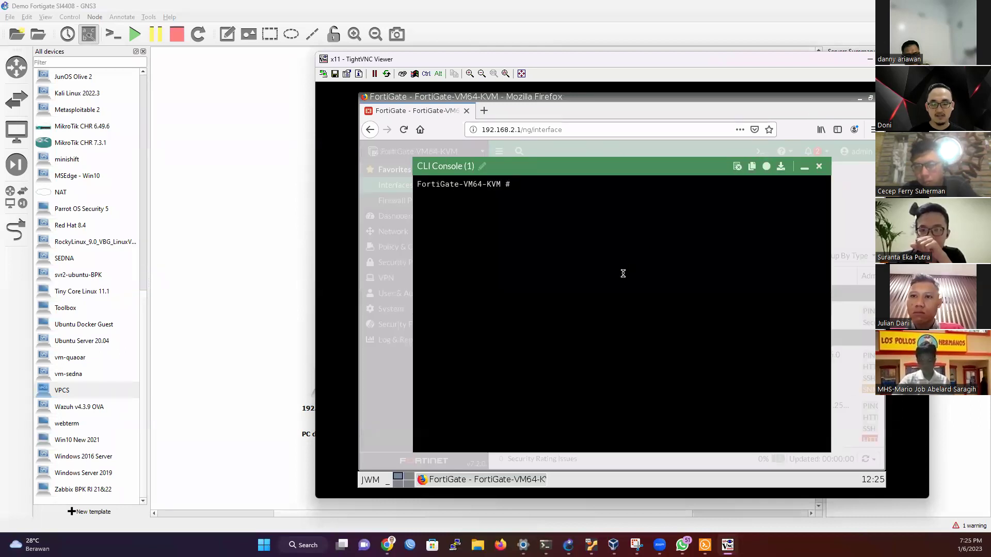
Step: From the FortiGate CLI, ping 8.8.8.8, google.com and detik.com; only google.com fails to resolve
type("ping")
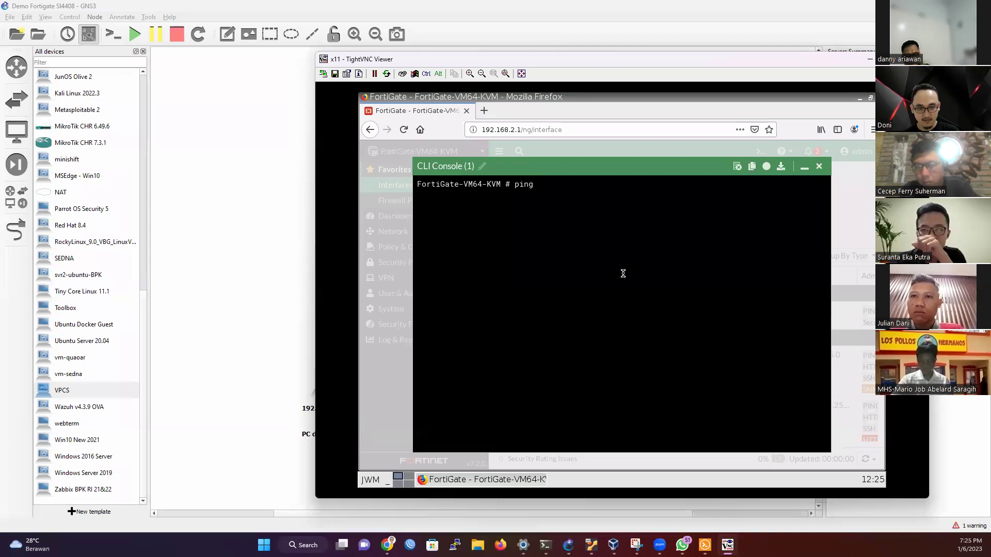
key("BackSpace")
key("BackSpace")
key("BackSpace")
key("BackSpace")
type("execute ping ")
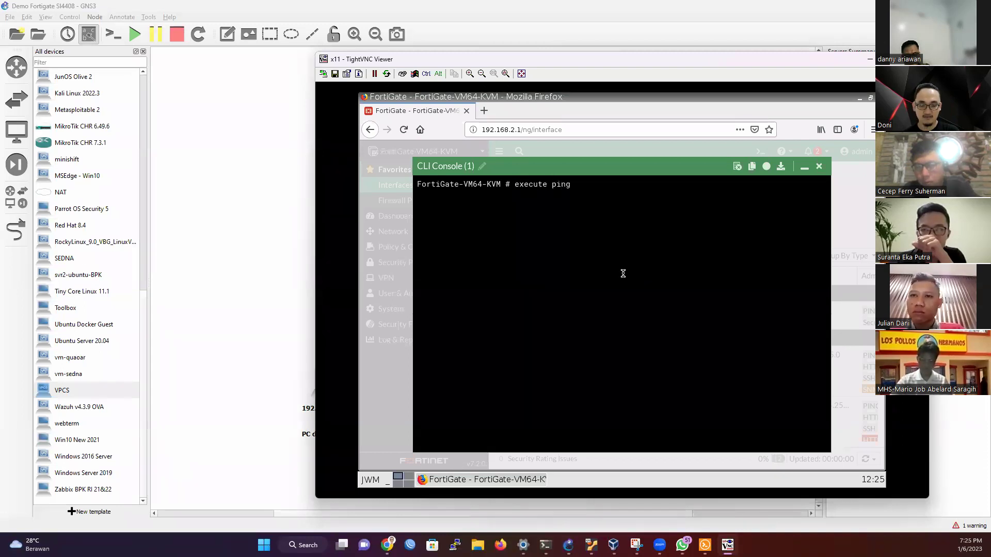
type("8.8.8.8")
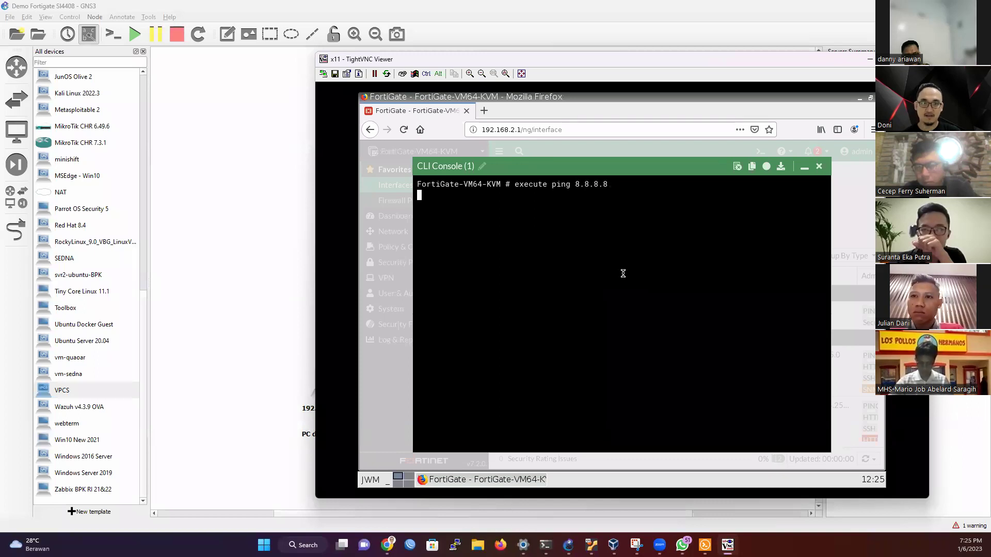
key("ctrl+c")
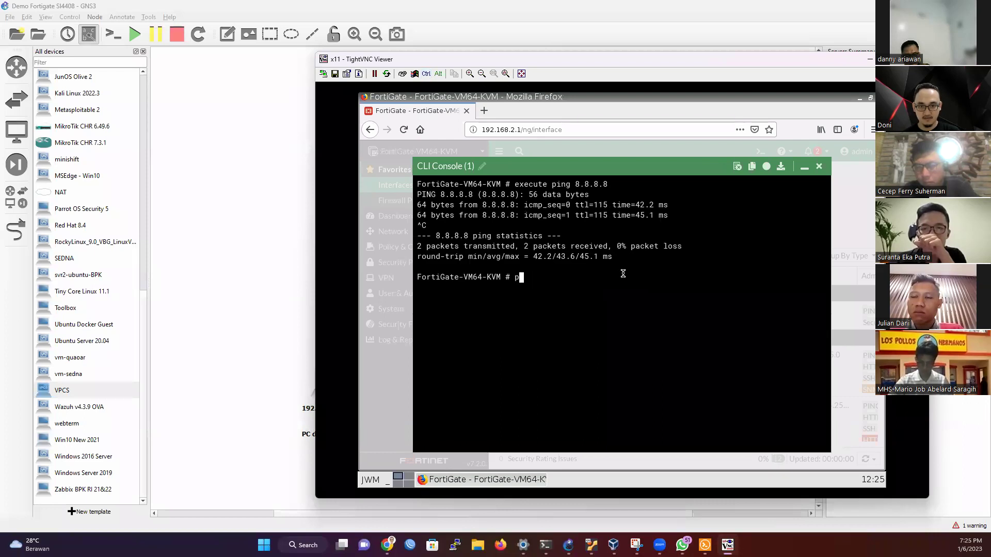
type("execute")
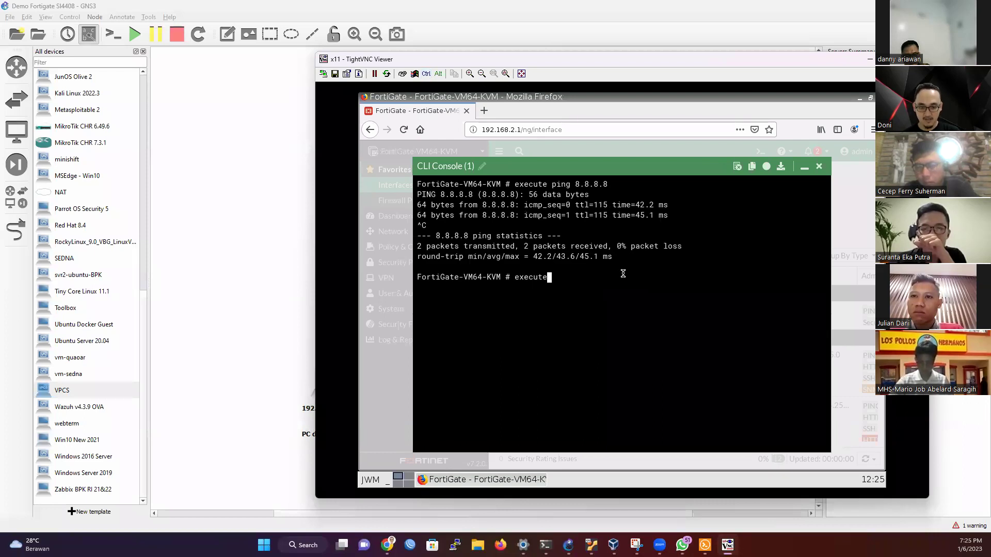
type(" ping")
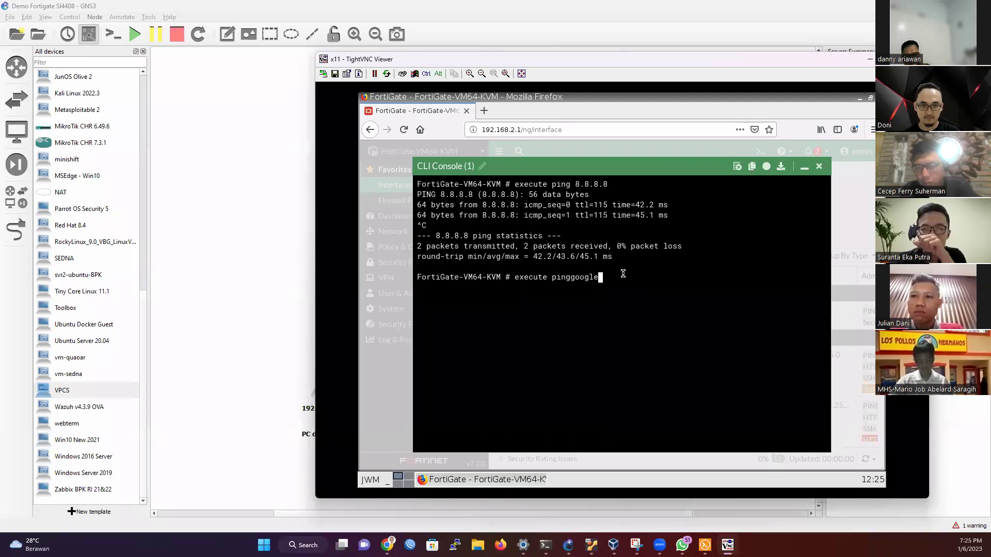
type(" googl")
key("Return")
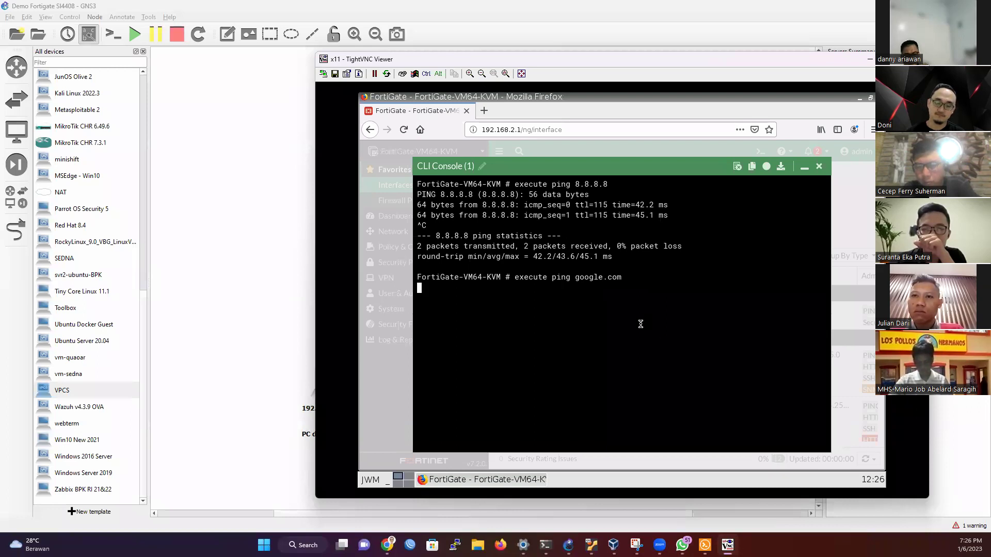
key("ctrl+c")
key("Up")
key("BackSpace")
key("BackSpace")
key("BackSpace")
key("BackSpace")
key("BackSpace")
key("BackSpace")
type("d")
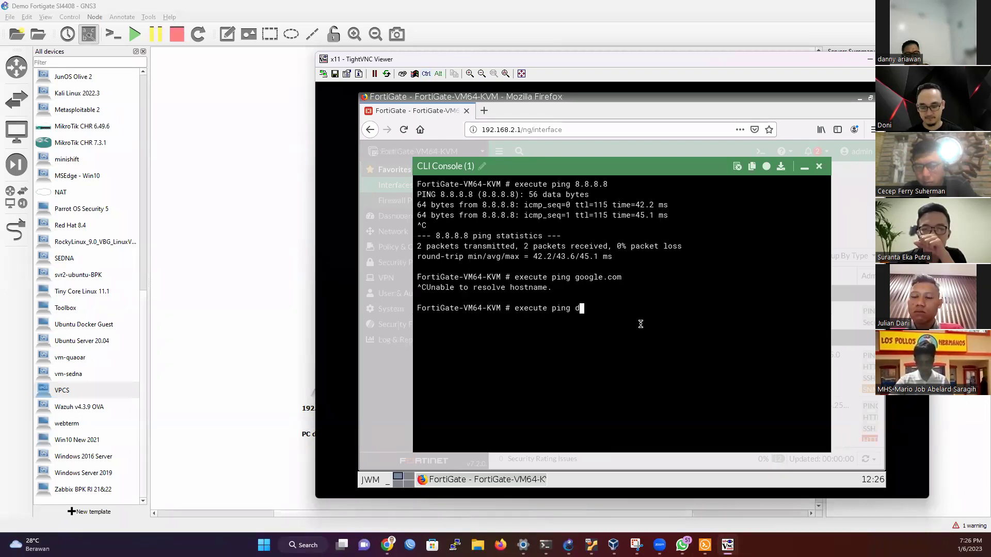
type("etik.com")
key("Return")
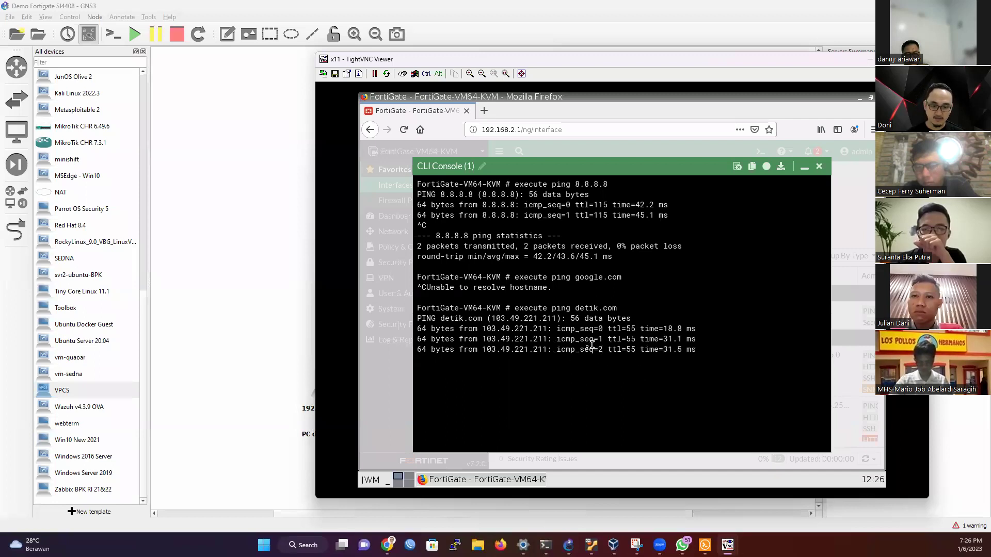
left_click(805, 166)
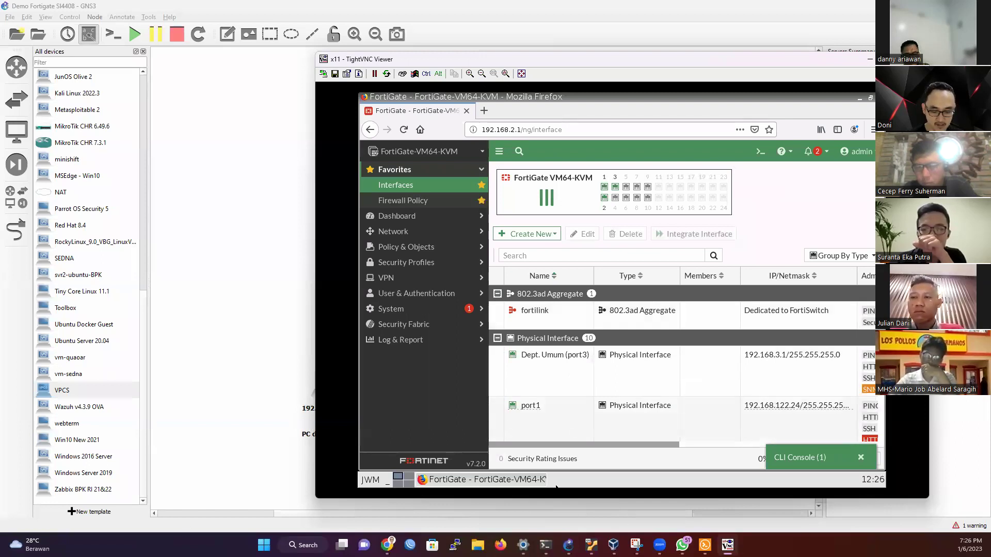
Step: Ping 8.8.8.8 from PC1, which times out, then return to GNS3 and the FortiGate session
key("alt+Tab")
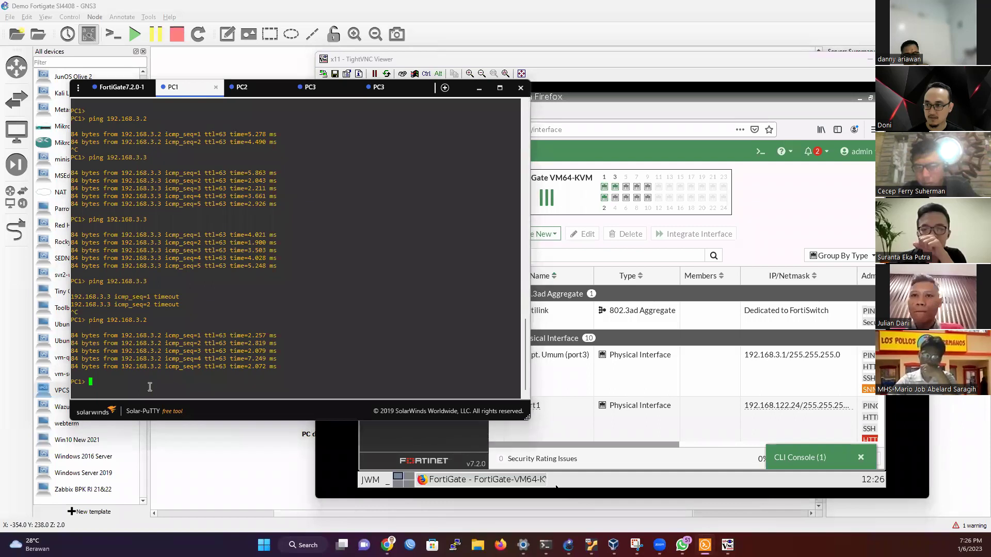
type("ping ")
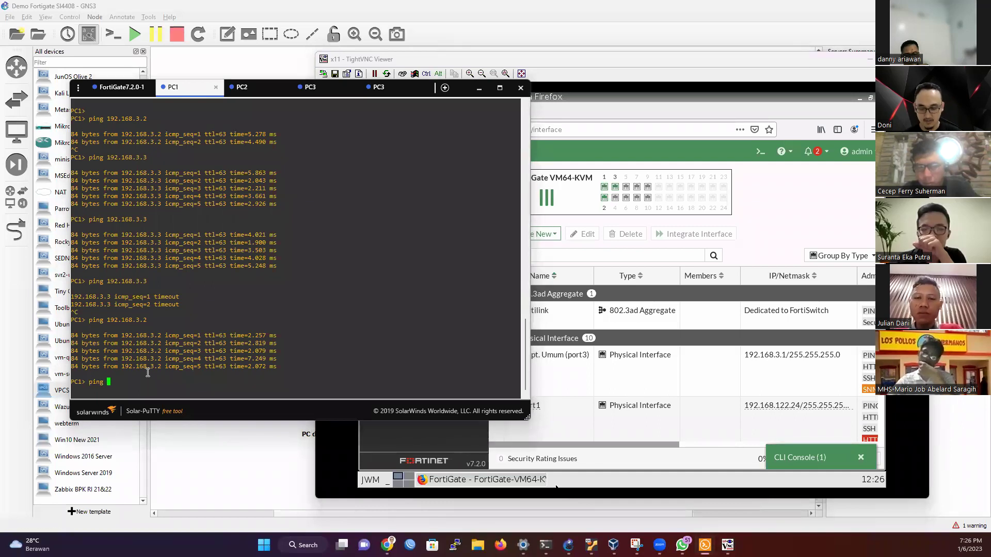
type("8.8.8.8")
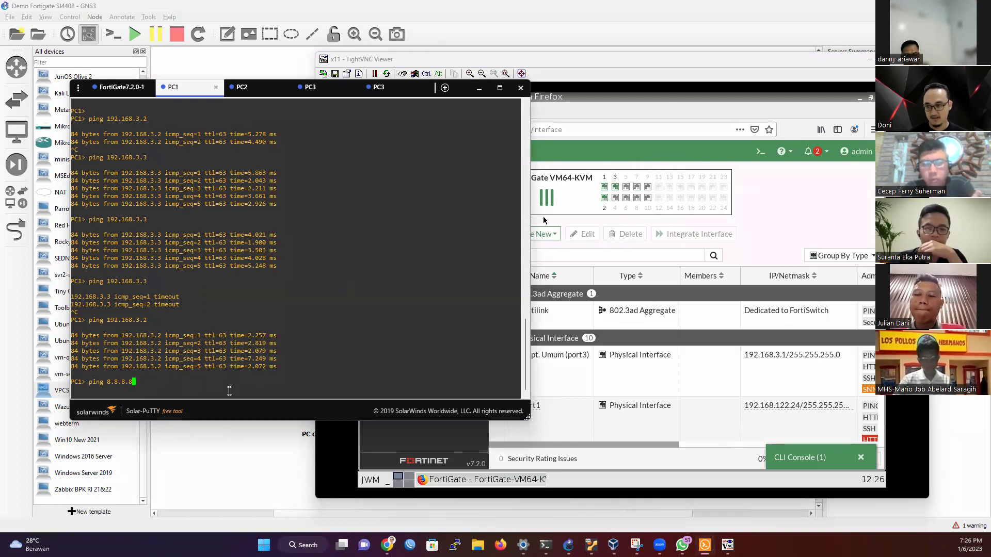
key("Return")
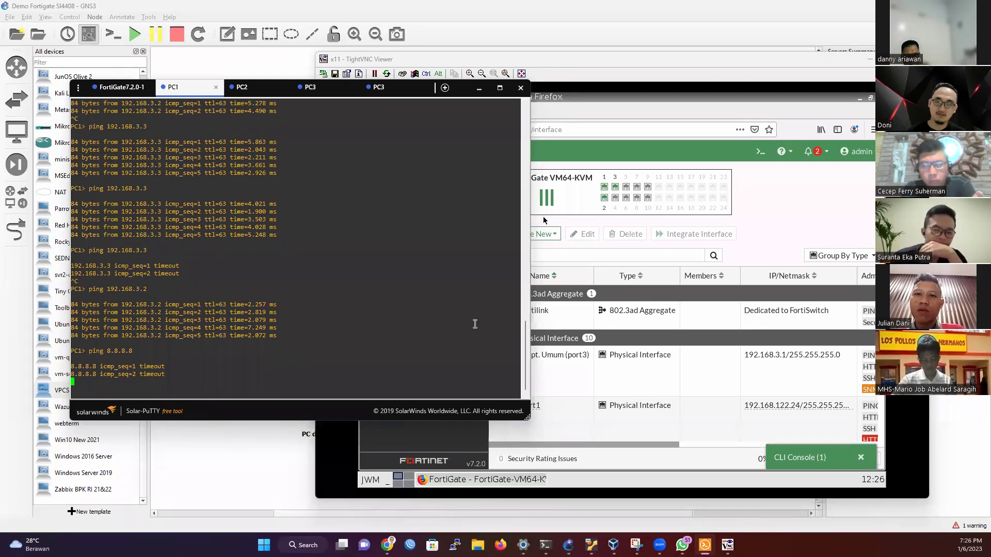
left_click(236, 473)
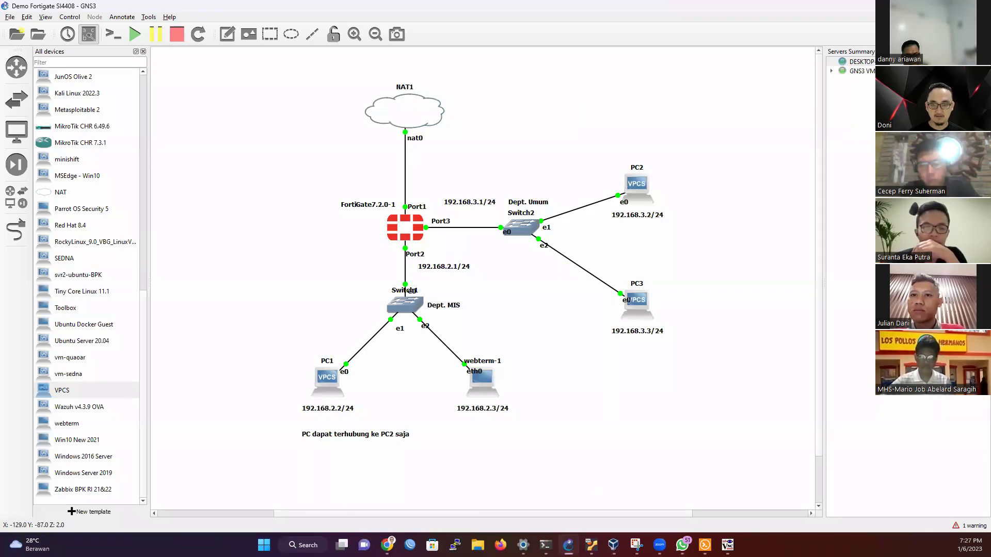
key("alt+Tab")
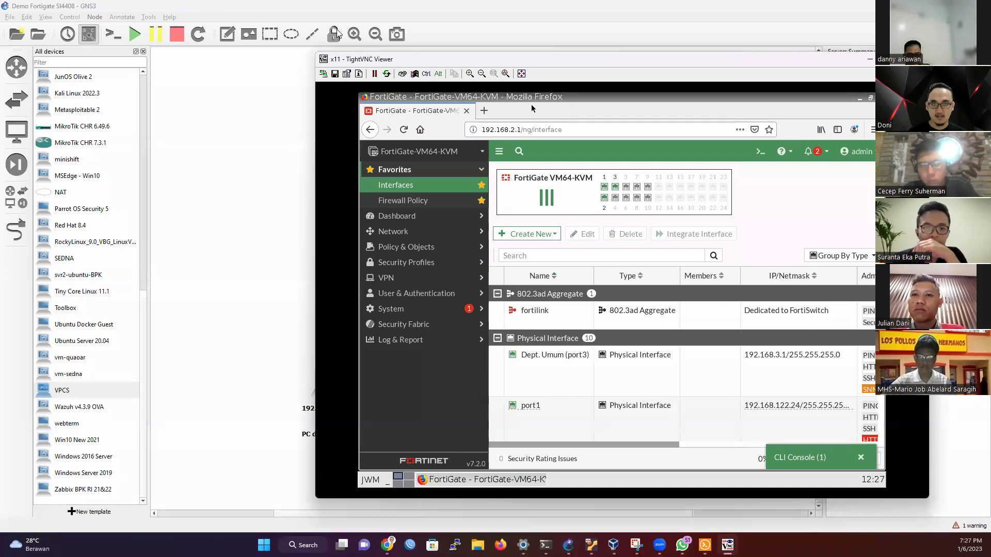
Step: Maximize the FortiGate session and start a new firewall policy named 'Allow Internet Port 2'
left_click_drag(609, 65, 835, 69)
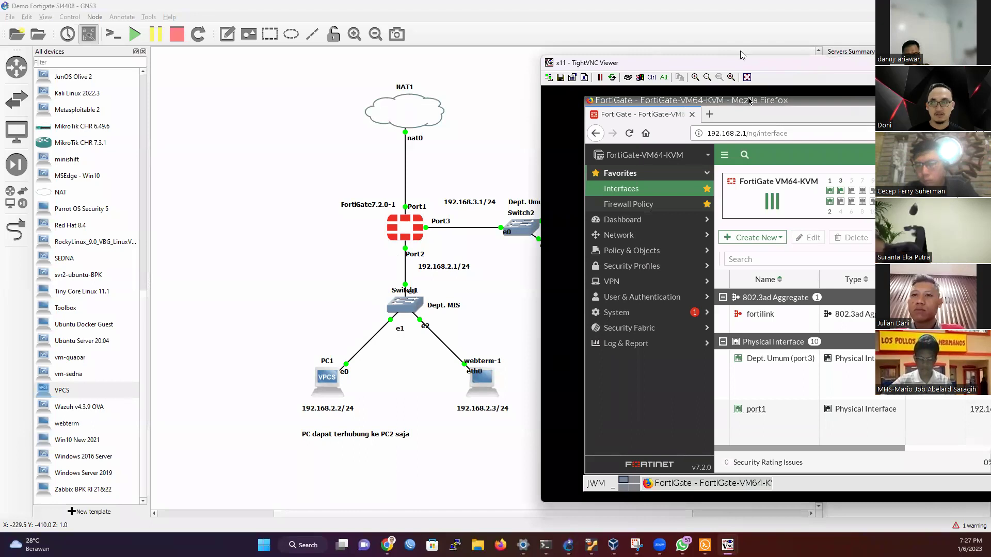
double_click(802, 64)
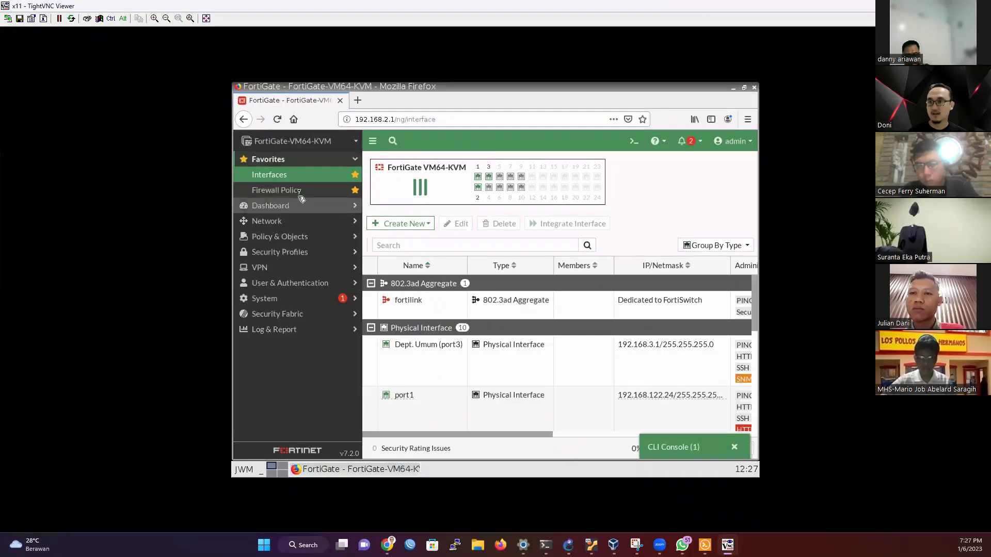
left_click(299, 191)
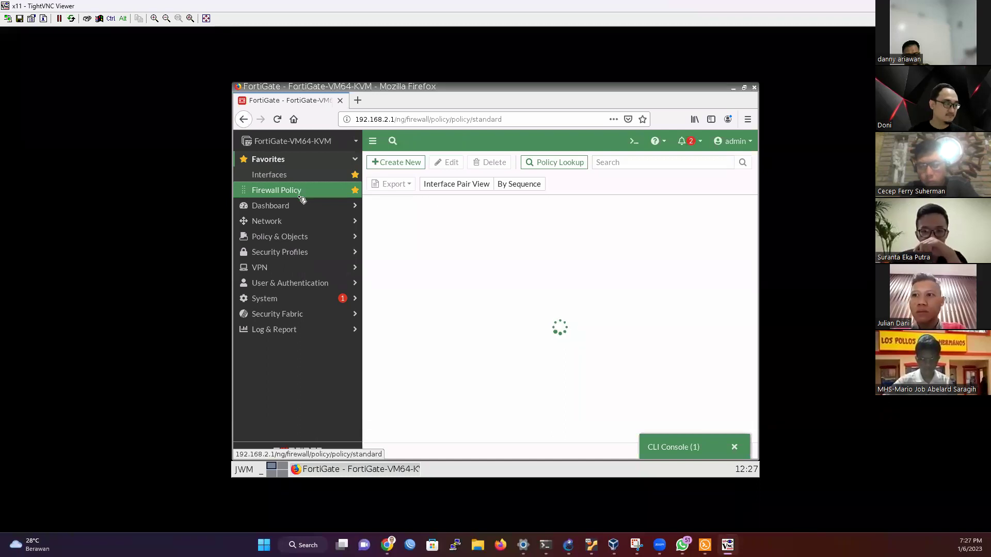
left_click(402, 164)
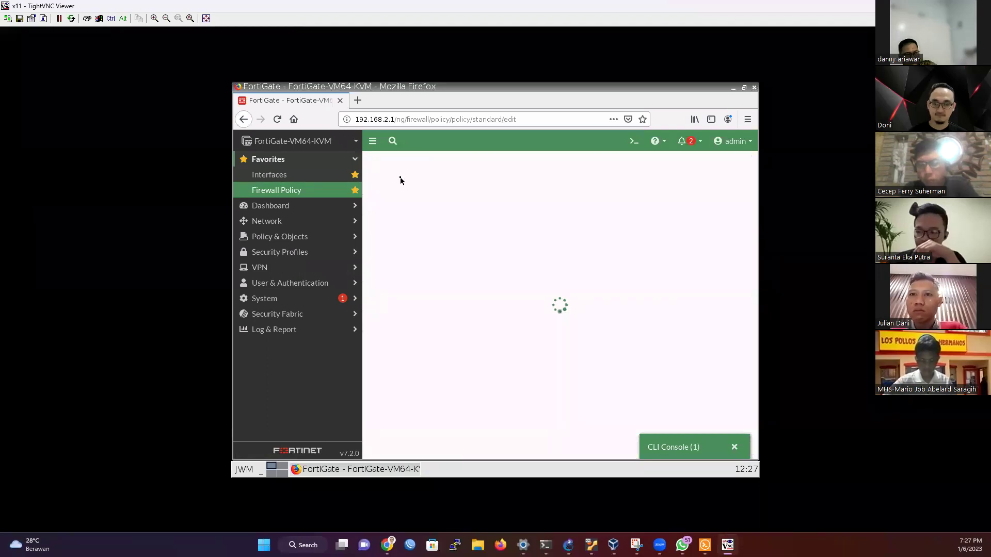
left_click(484, 191)
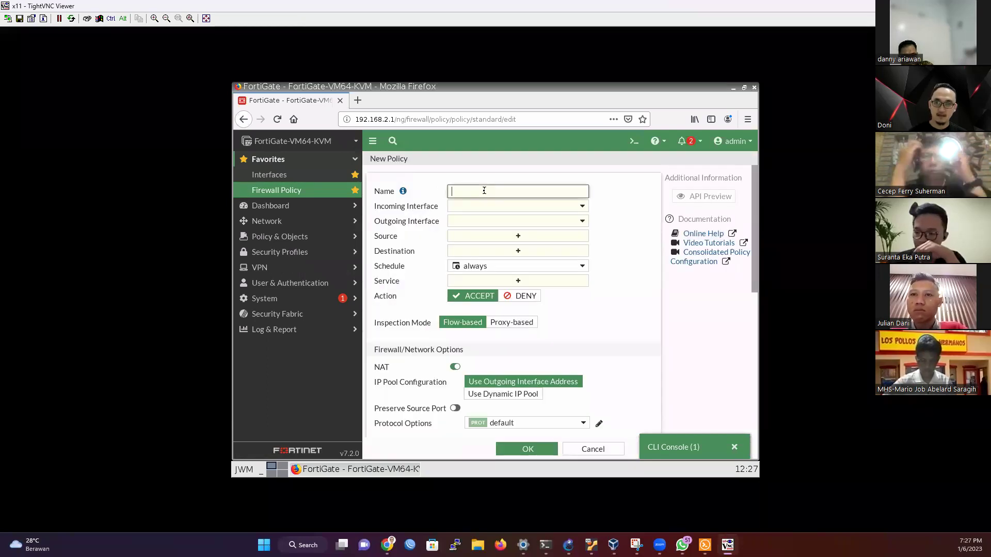
type("Allo")
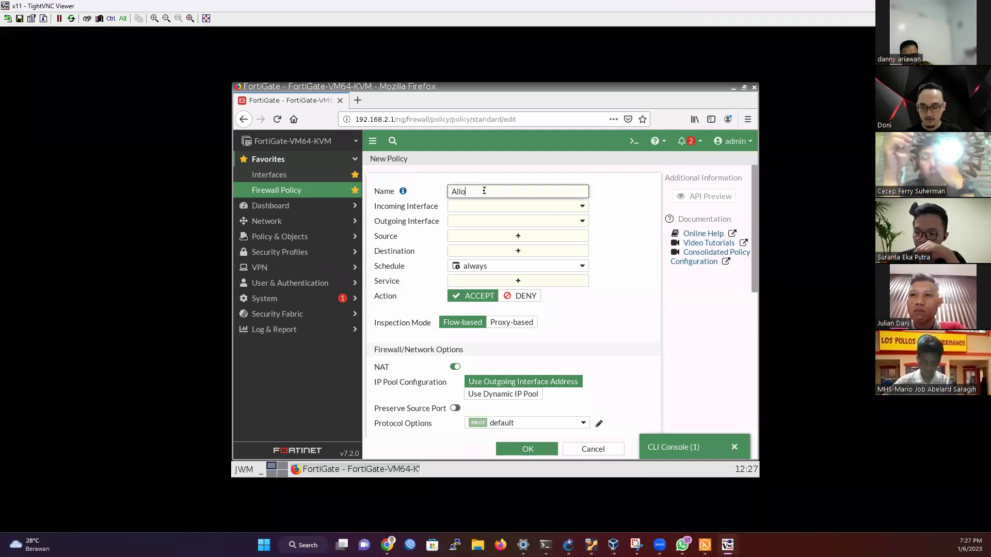
type("w Internet ")
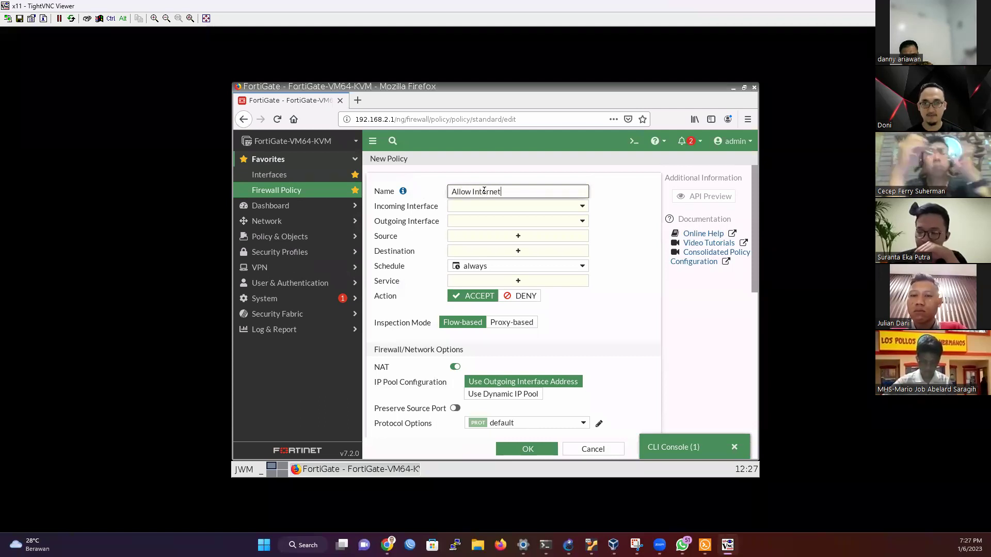
type("P")
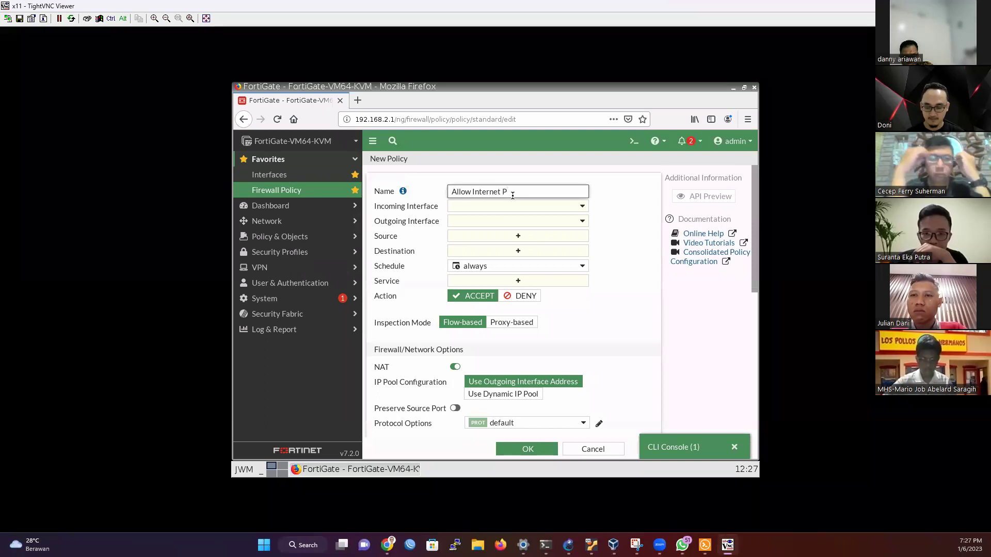
type("ort 2")
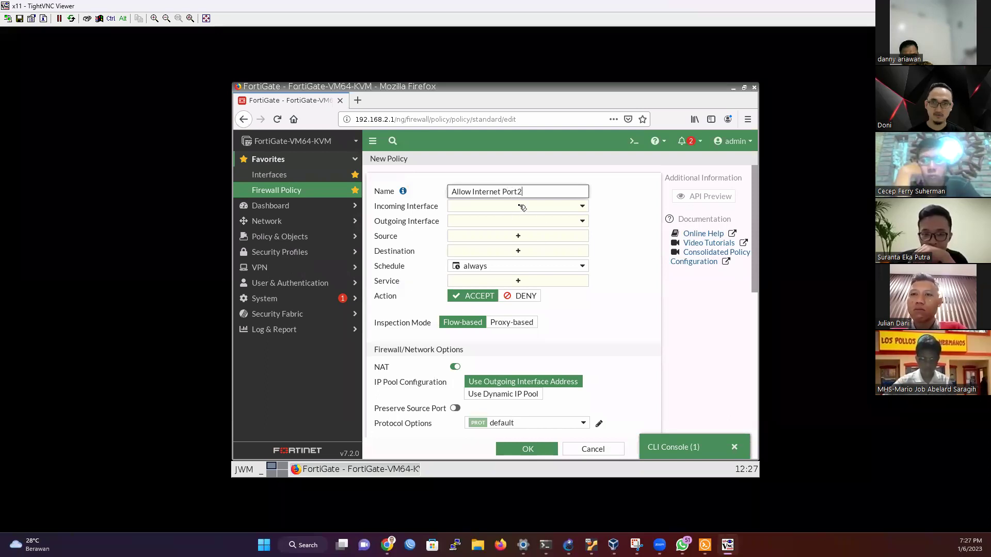
Step: Set the policy's incoming interface to port2 and outgoing interface to port1
left_click(521, 207)
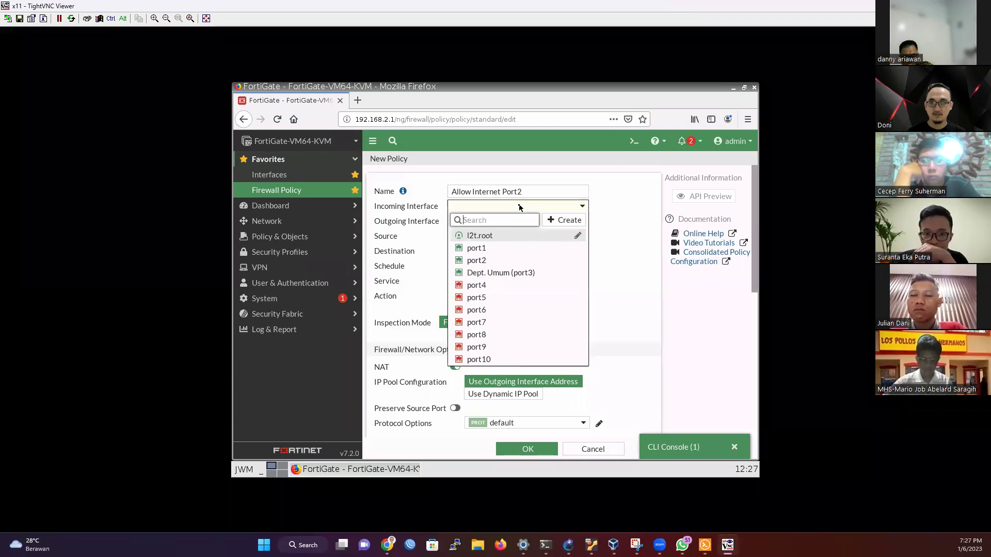
left_click(478, 271)
left_click(482, 265)
key("Escape")
left_click(581, 206)
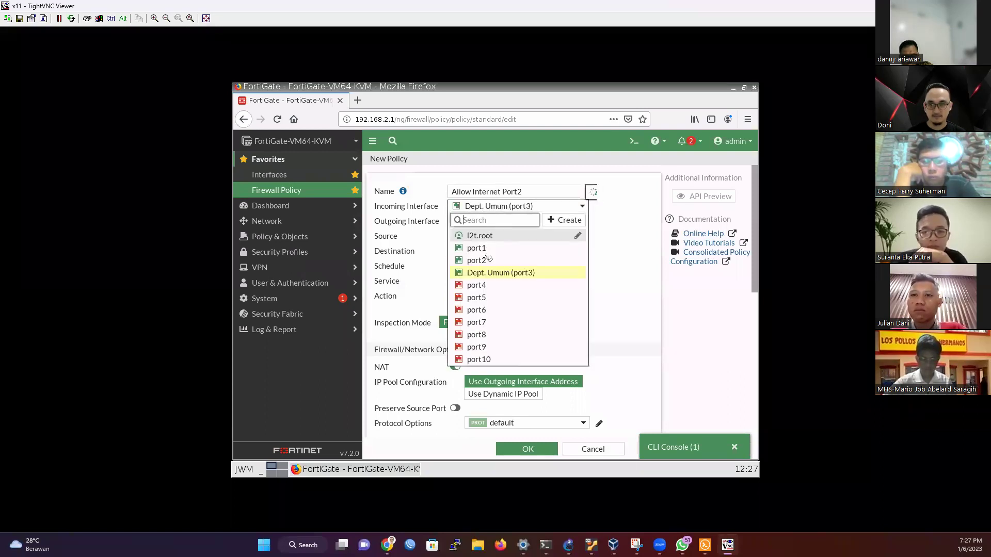
left_click(486, 261)
left_click(490, 220)
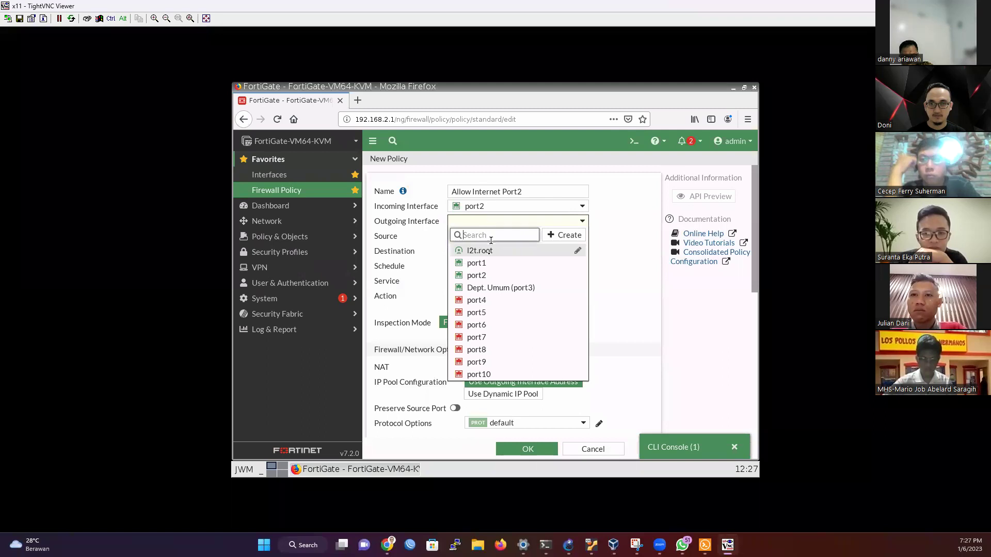
left_click(487, 266)
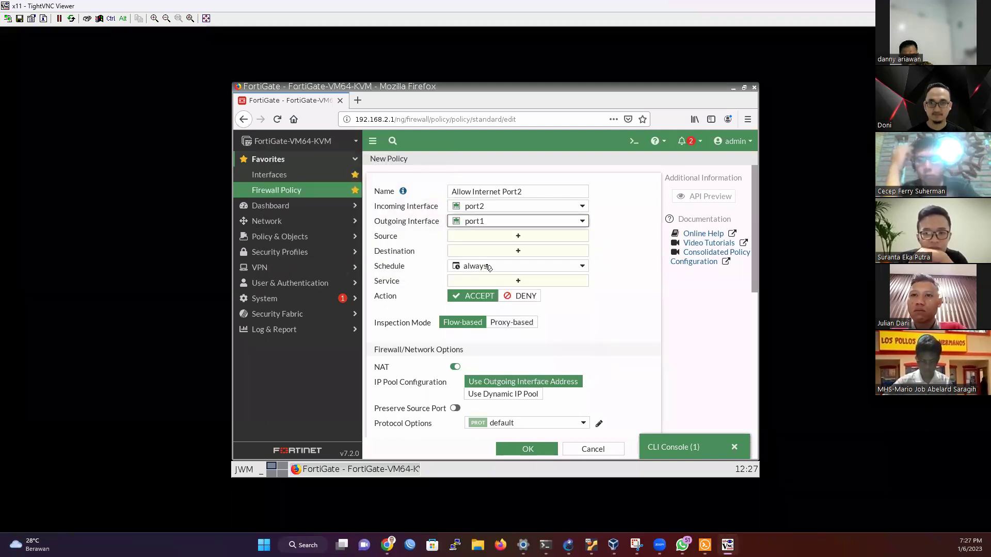
Step: Use all addresses as source and destination, service ALL, and save the policy with NAT enabled
left_click(517, 237)
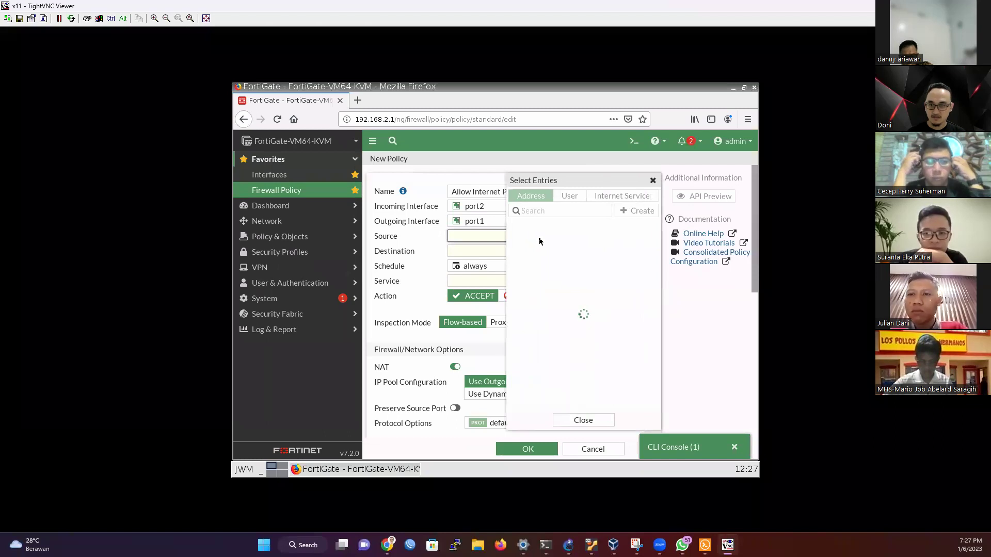
left_click(527, 239)
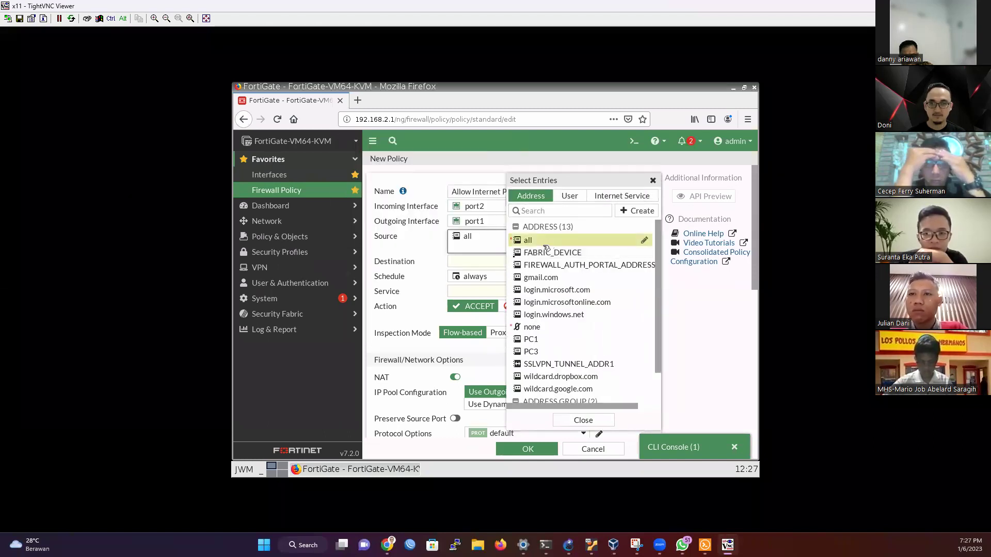
left_click(490, 263)
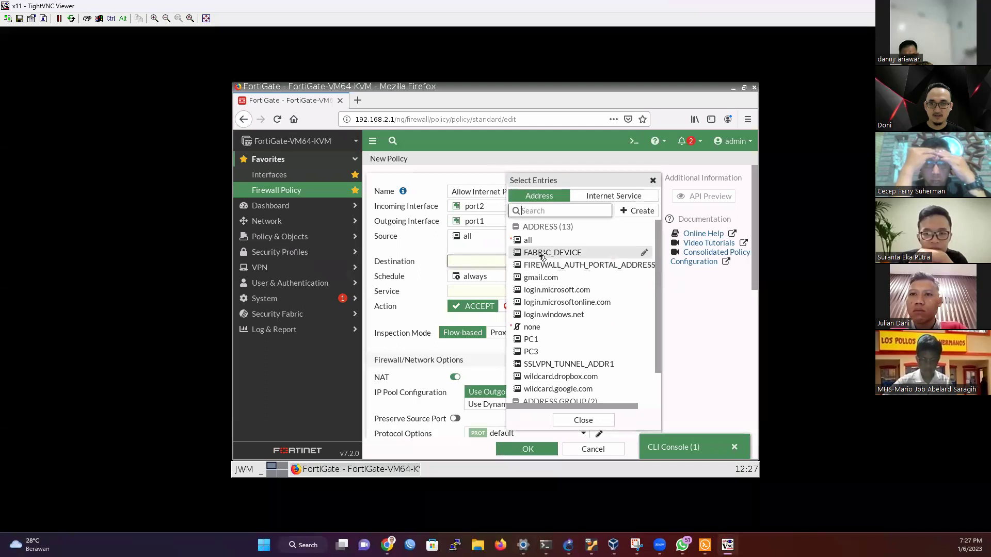
left_click(550, 241)
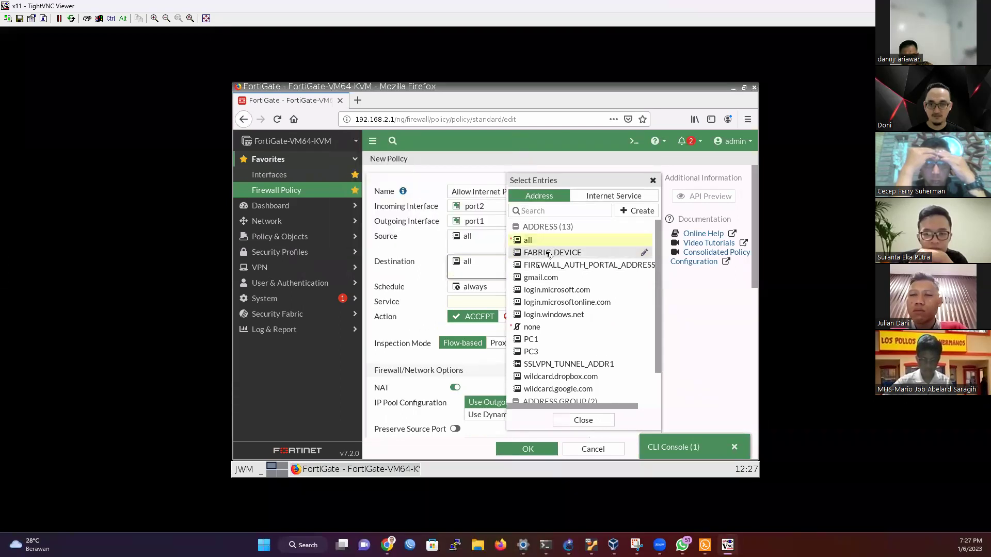
left_click(477, 302)
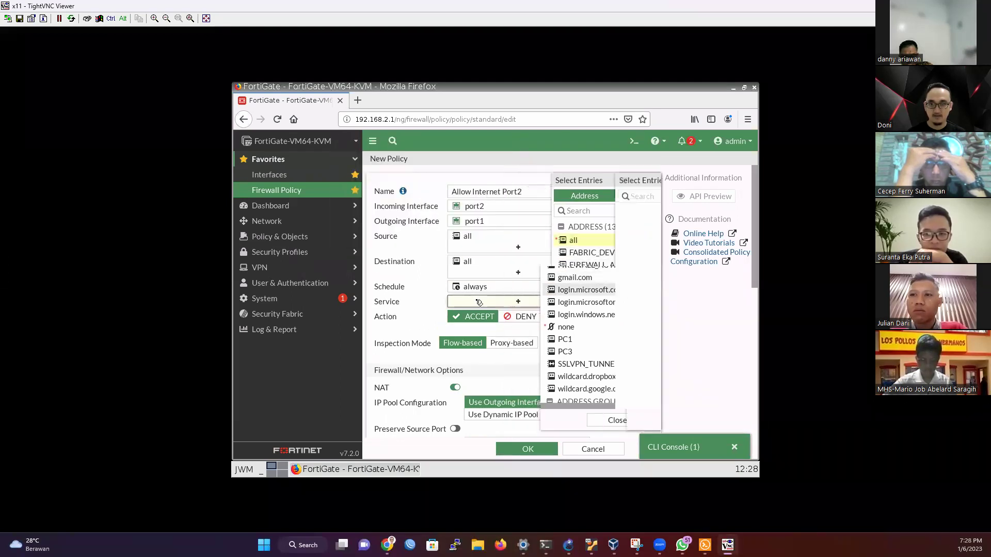
left_click(542, 239)
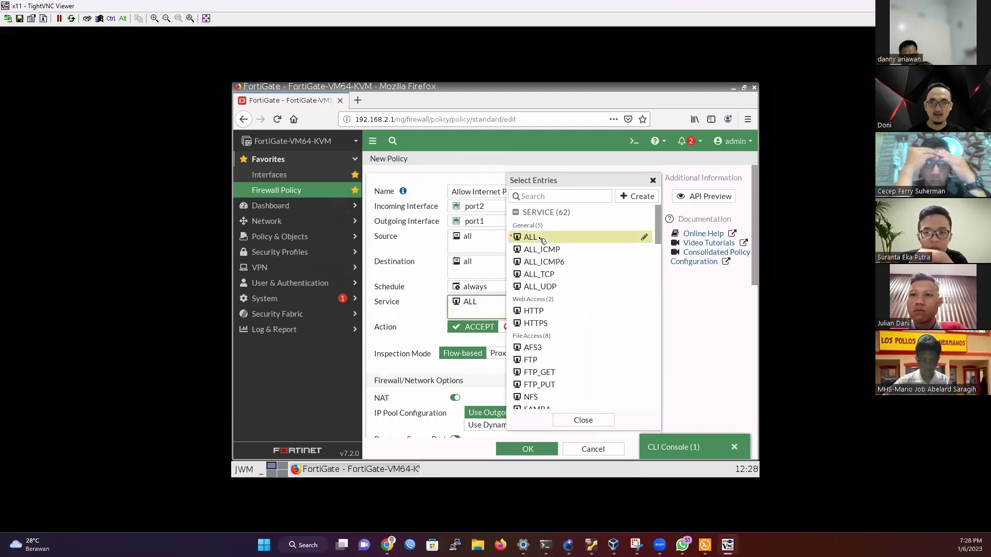
left_click(566, 419)
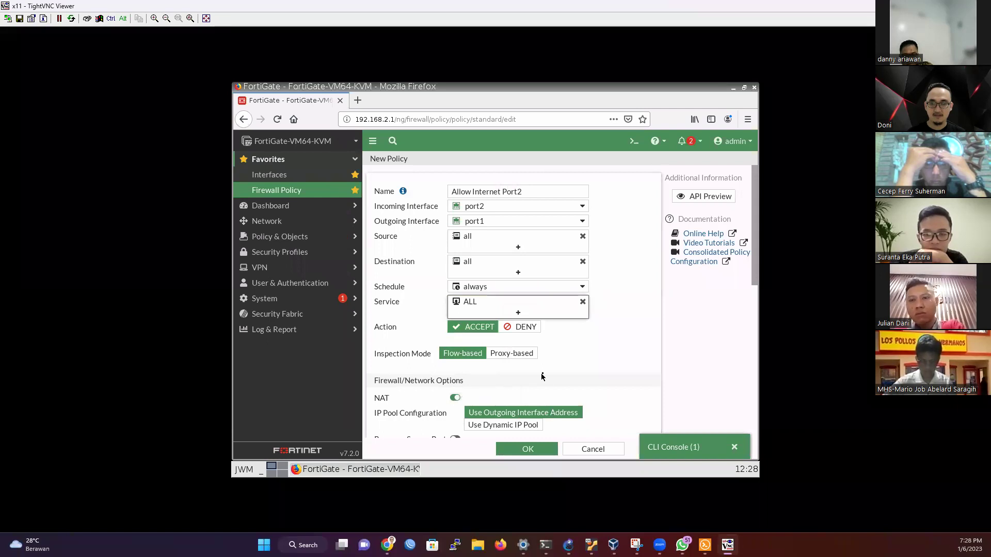
scroll(516, 392, "down", 7)
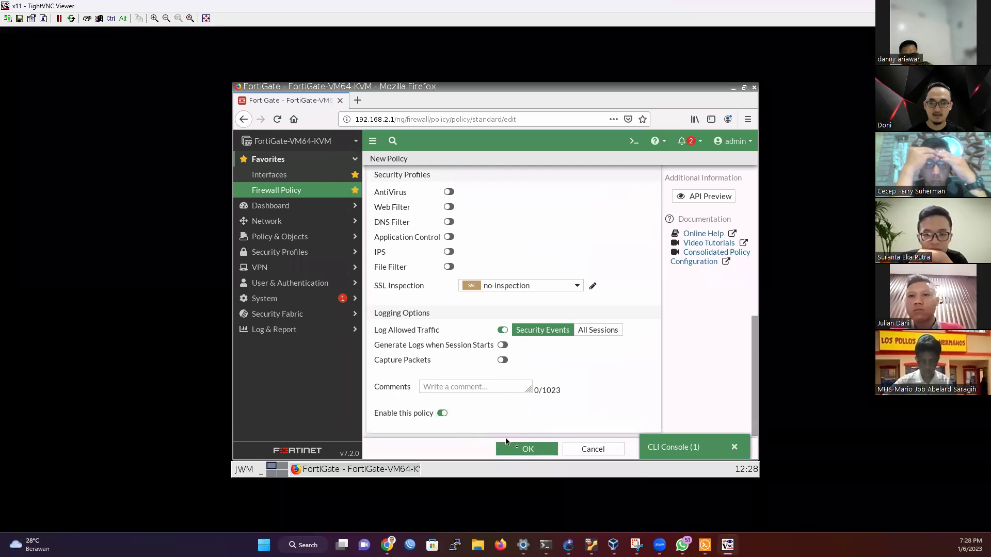
left_click(519, 448)
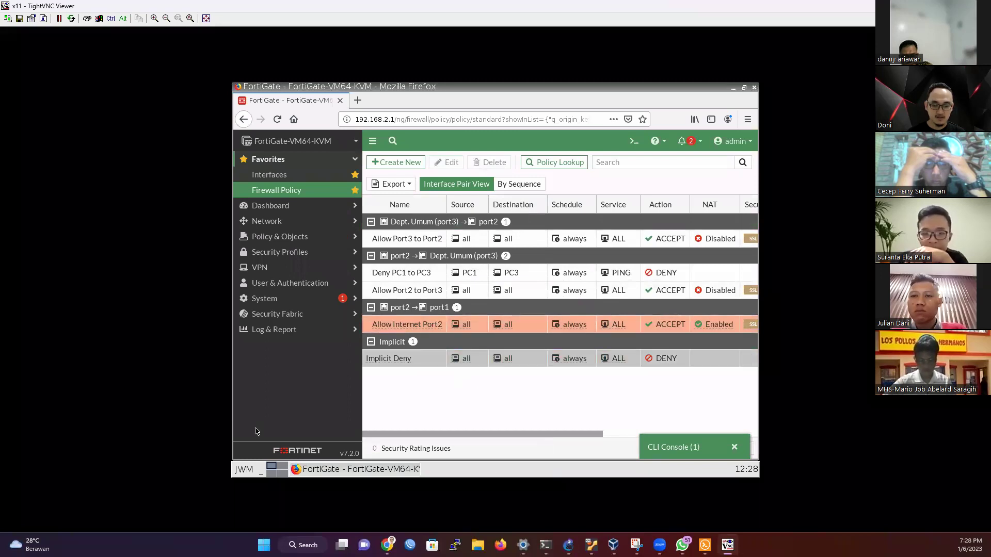
Step: Rerun ping 8.8.8.8 from PC1, which still times out five times
key("alt+Tab")
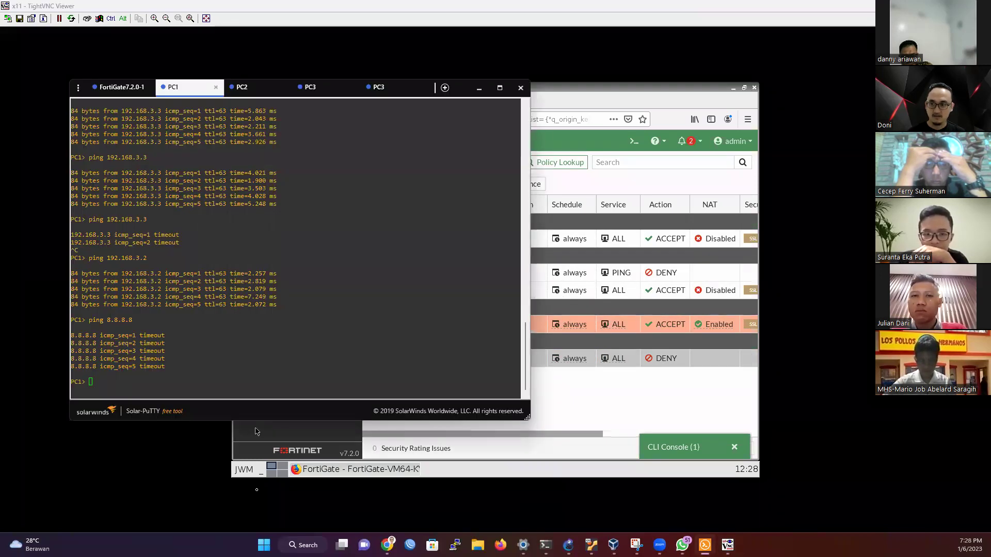
left_click(248, 381)
key("Up")
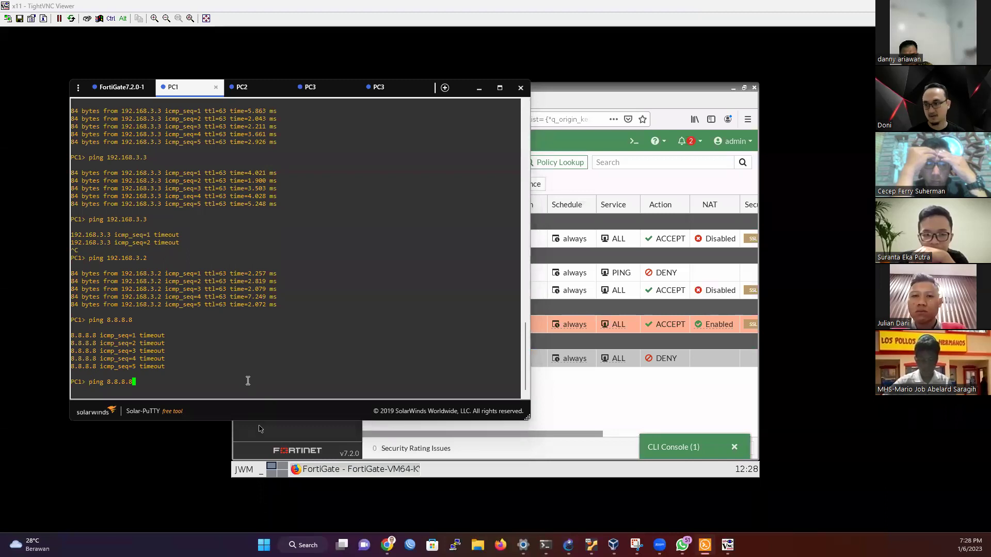
key("Return")
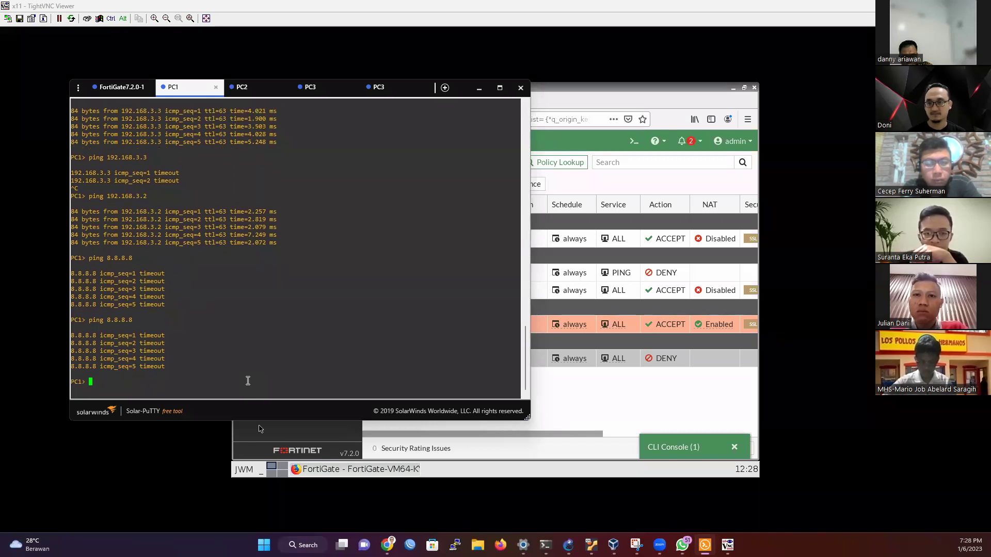
left_click(586, 401)
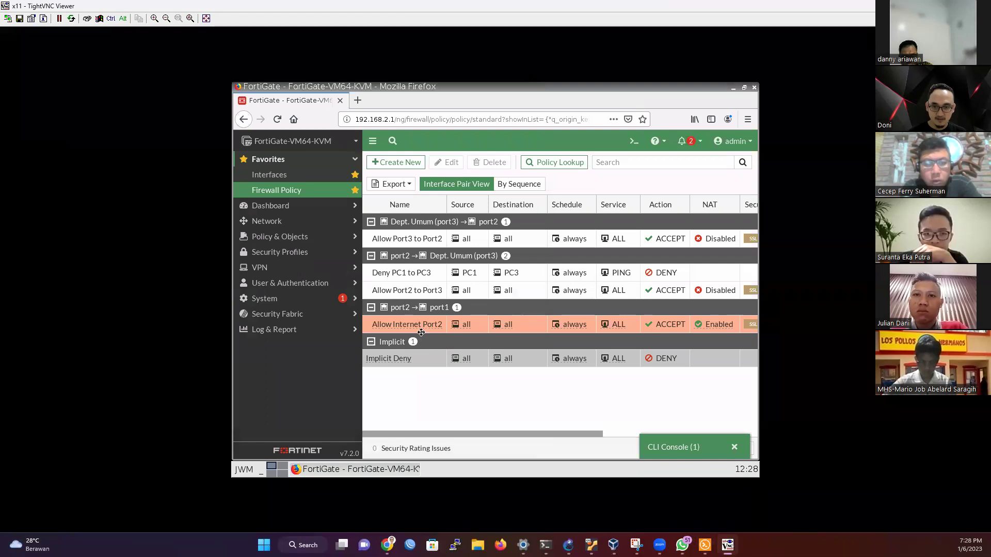
Step: Reopen the Allow Internet Port2 policy, check its NAT setting, and save it unchanged
left_click_drag(438, 325, 423, 328)
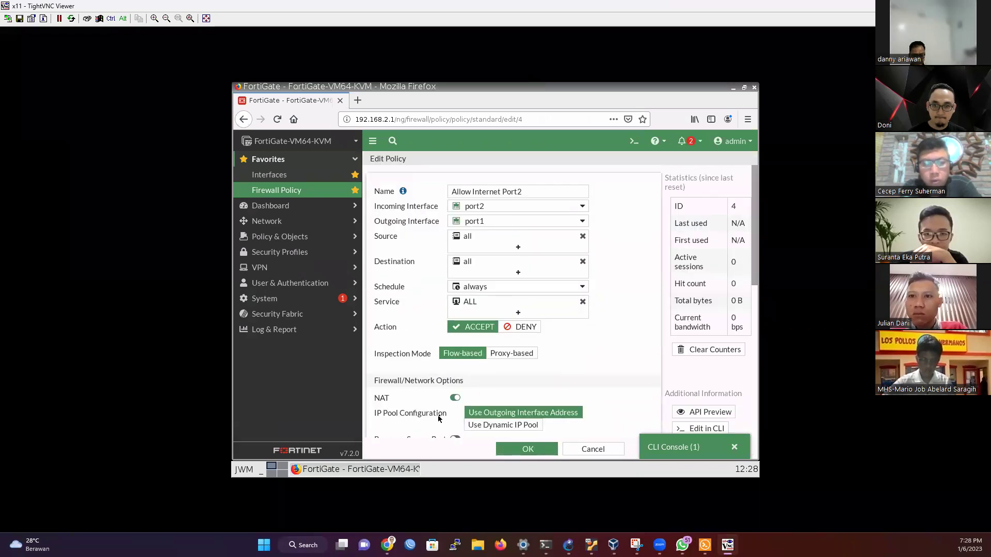
scroll(452, 406, "down", 2)
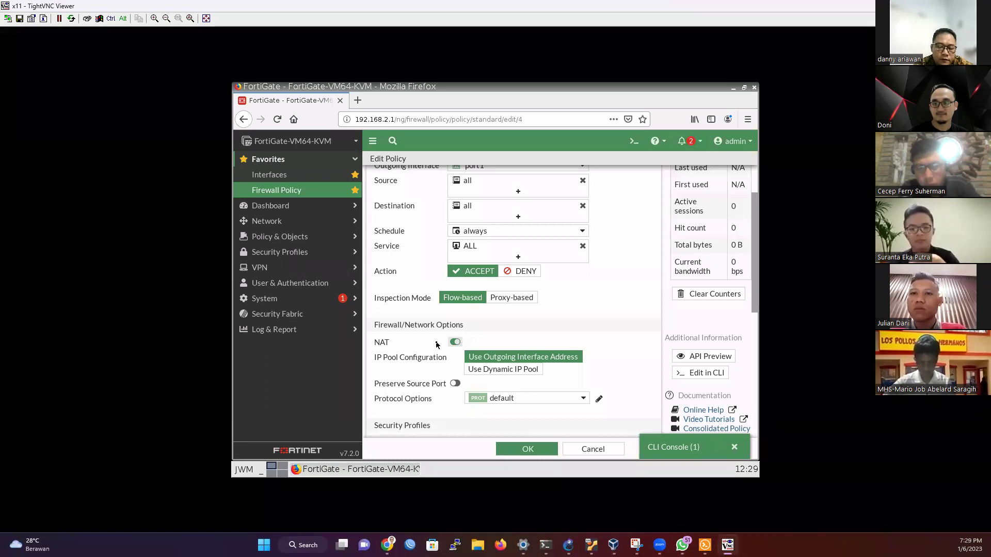
scroll(434, 345, "up", 2)
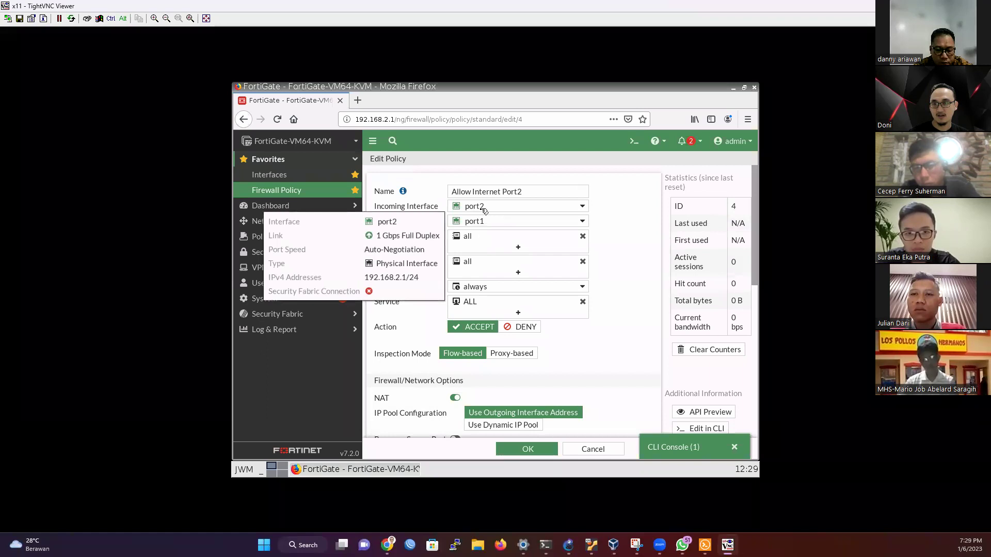
mouse_move(484, 224)
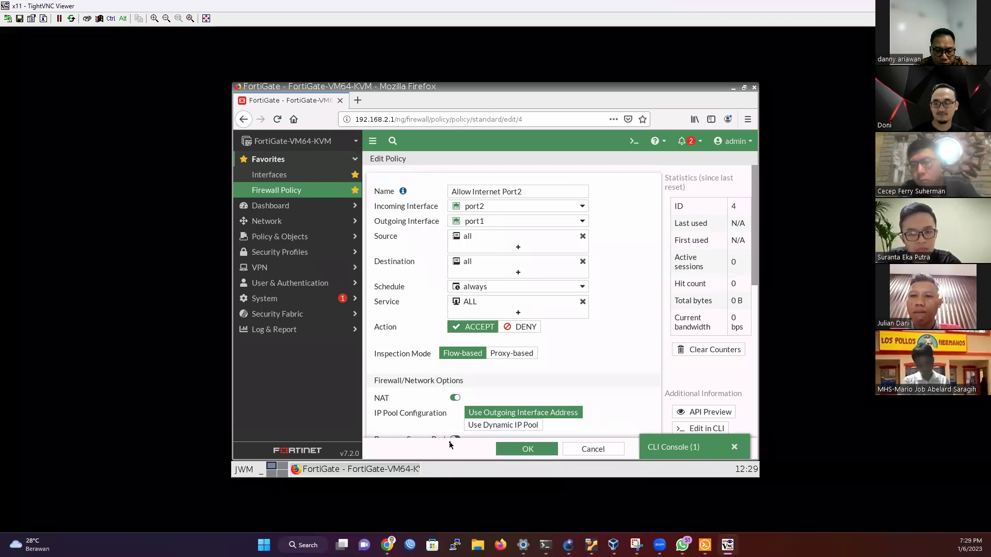
scroll(449, 395, "down", 1)
scroll(449, 395, "down", 2)
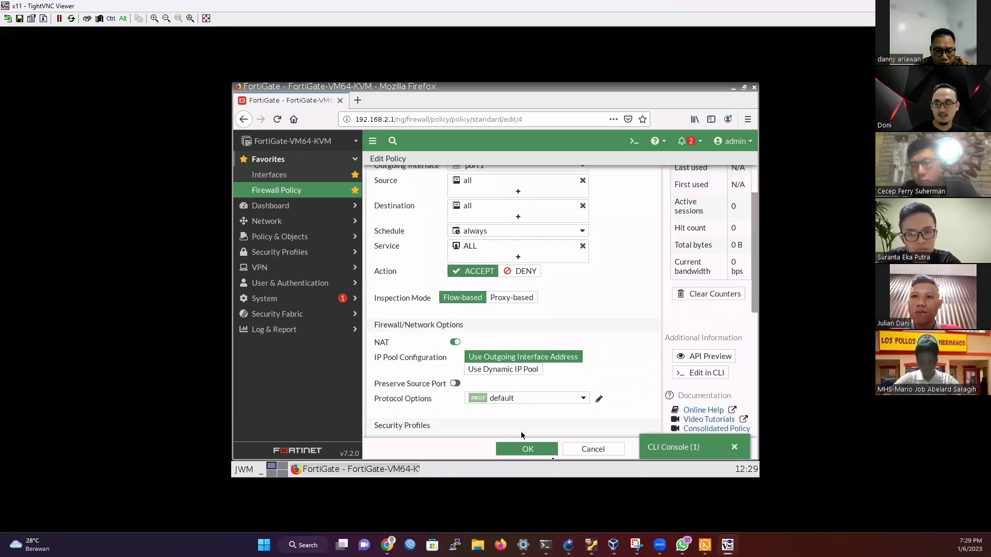
left_click(533, 453)
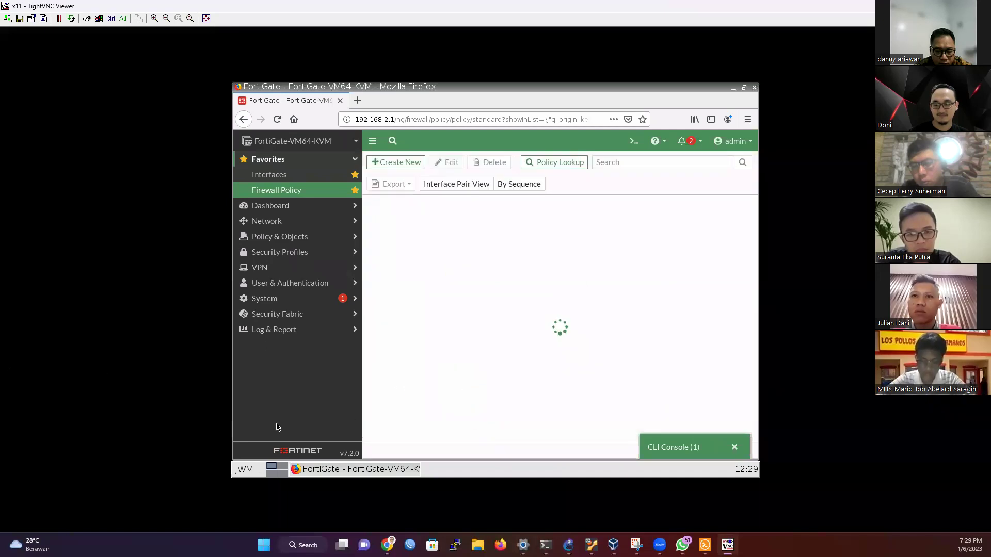
Step: Rerun ping 8.8.8.8 from PC1, which times out again, then return to the FortiGate policy list
key("alt+Tab")
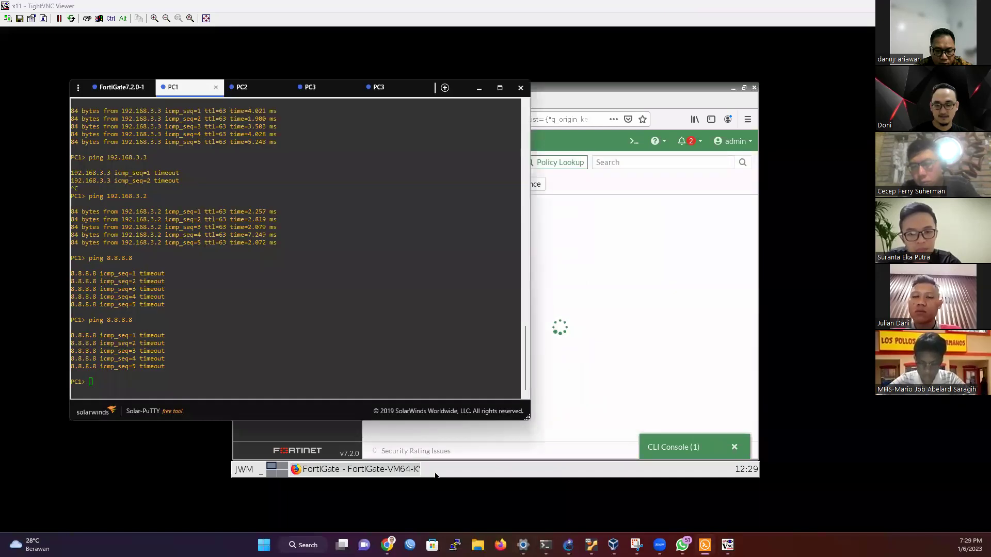
left_click(248, 379)
key("Up")
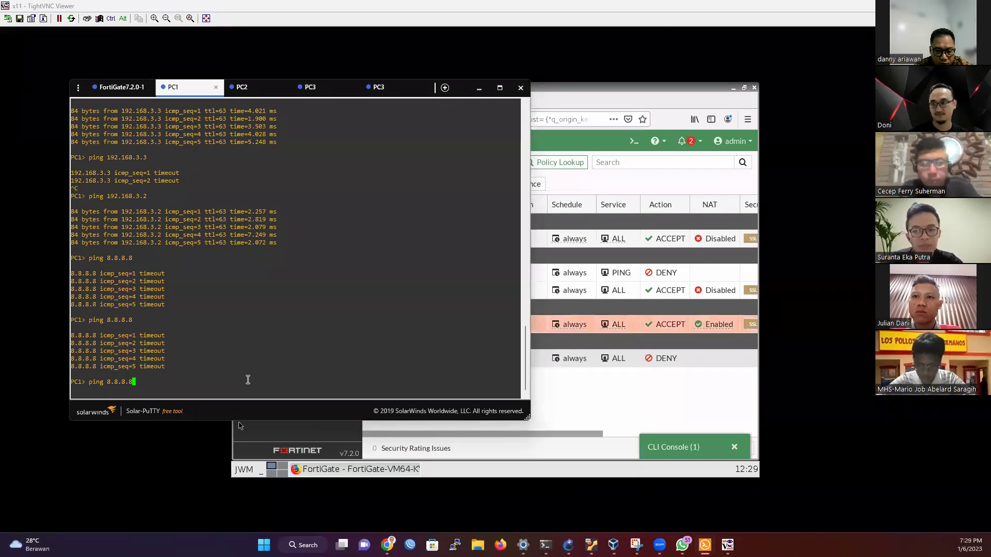
key("Return")
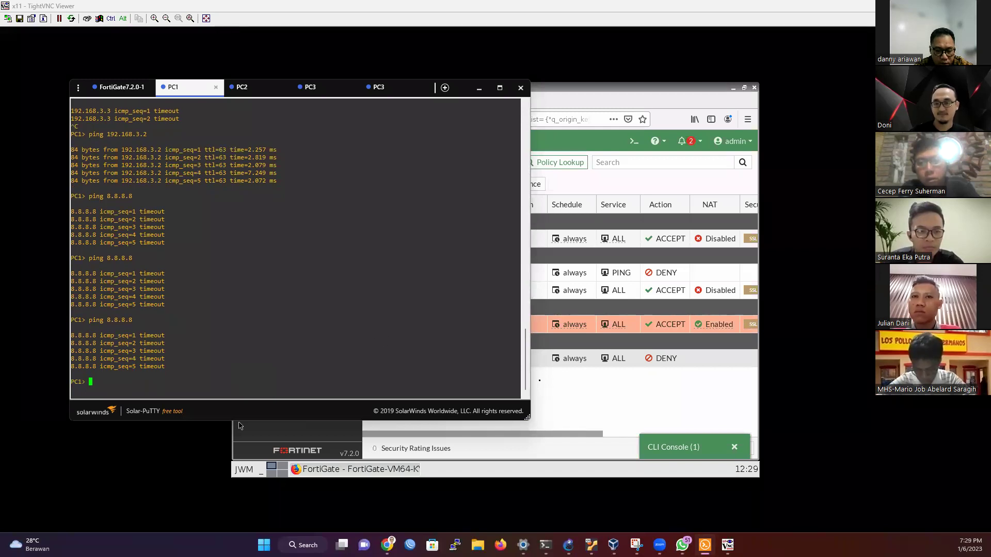
left_click(582, 391)
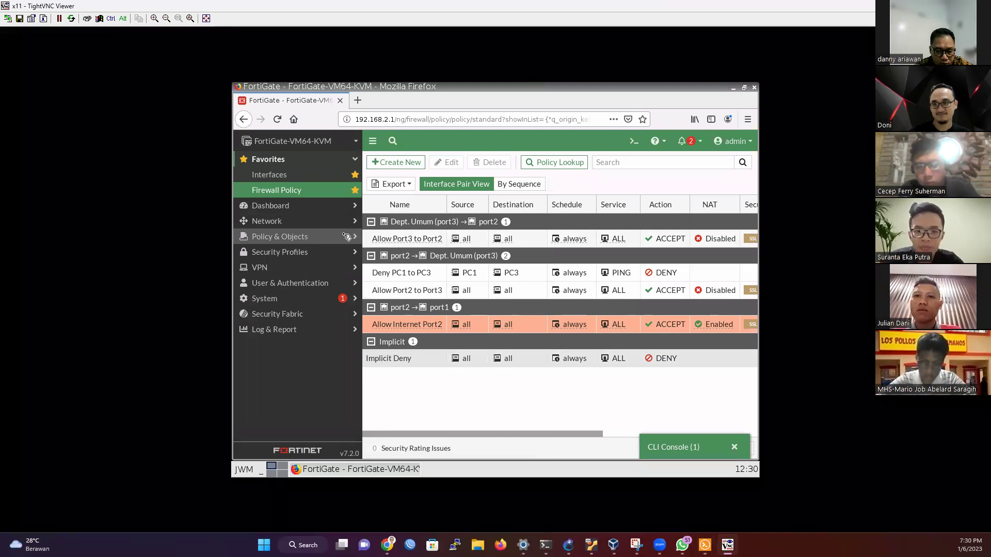
Step: Go to Network > Static Routes, start a new static route, and cancel it unsaved
left_click(346, 236)
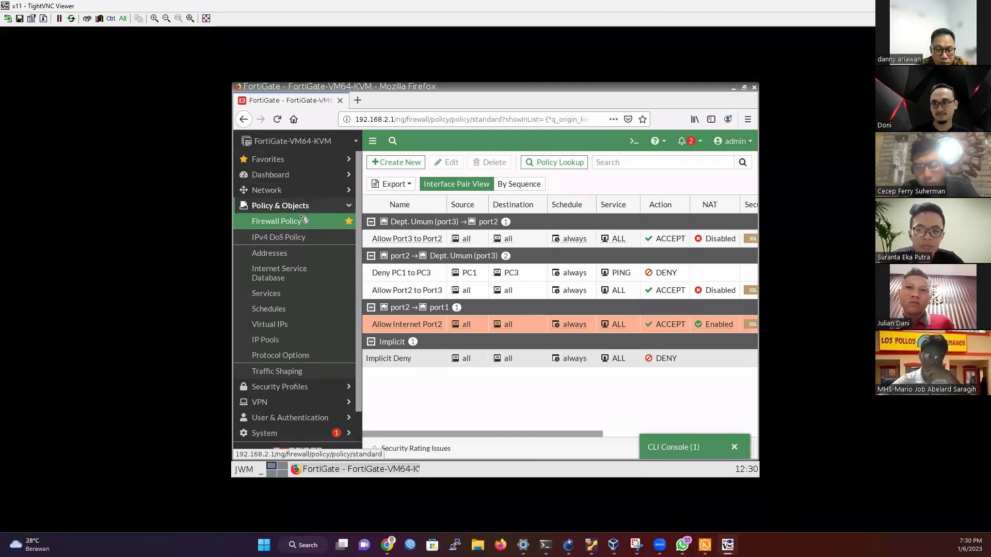
left_click(312, 191)
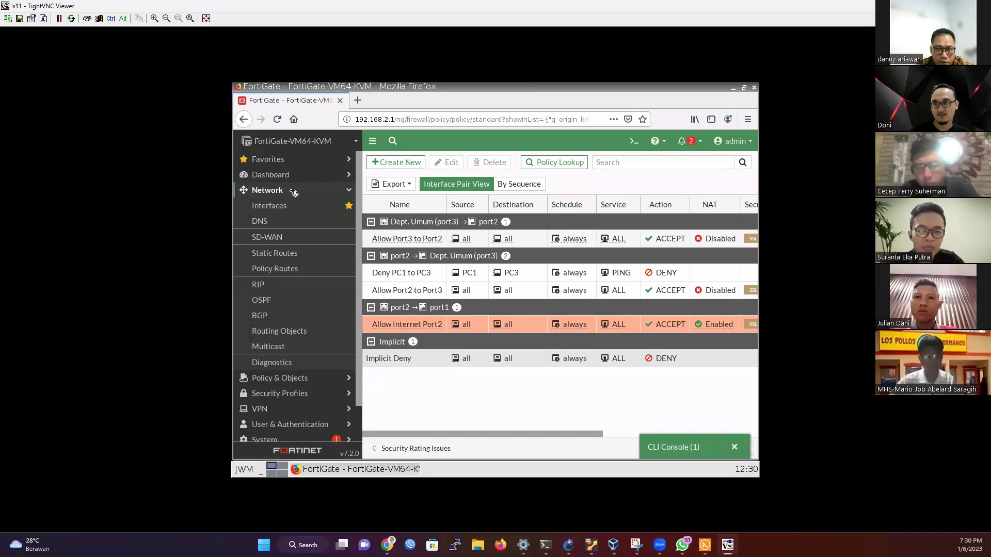
left_click(298, 256)
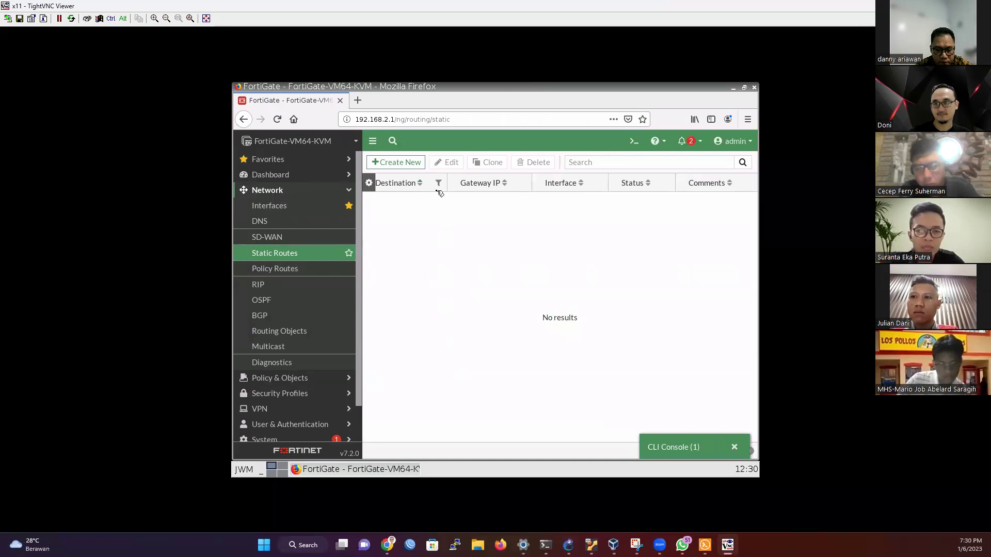
left_click(409, 168)
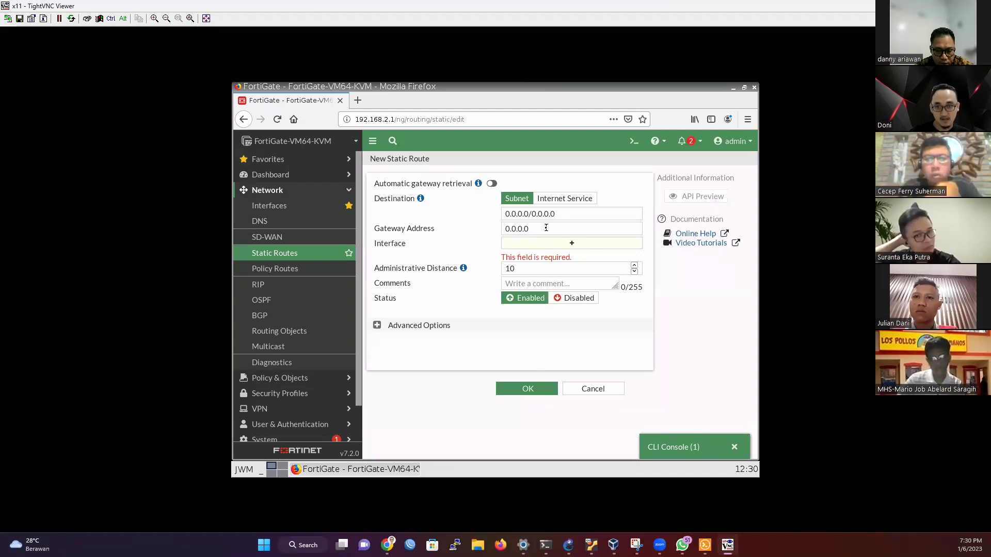
left_click(593, 389)
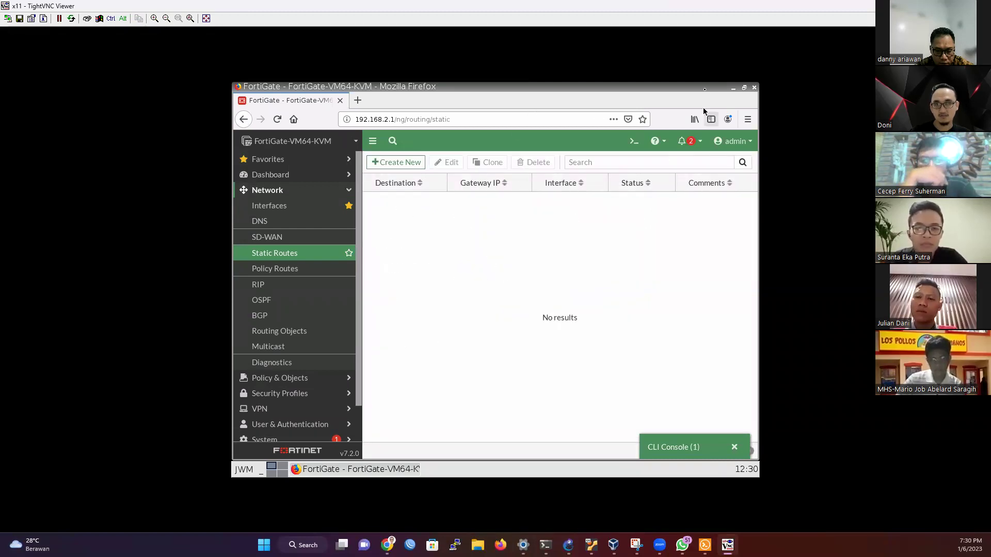
Step: Shrink the TightVNC viewer and move it down, select the FortiGate node, then bring the viewer forward
key("super+Down")
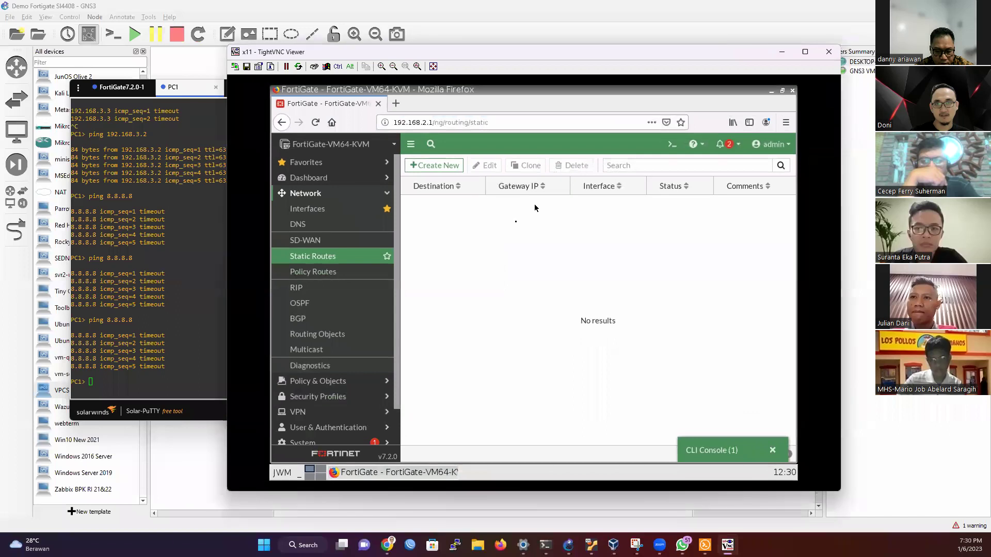
left_click_drag(570, 58, 811, 366)
left_click(552, 172)
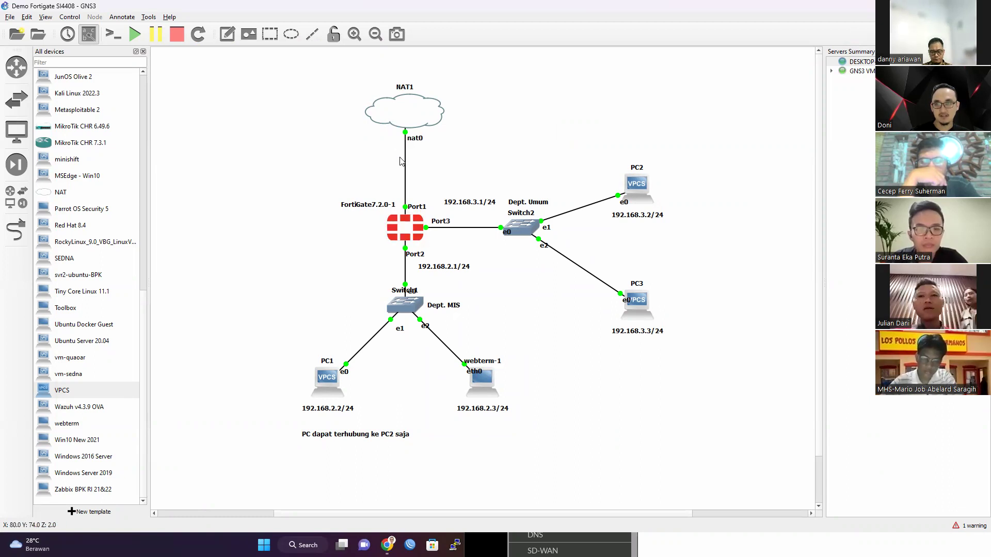
left_click(416, 232)
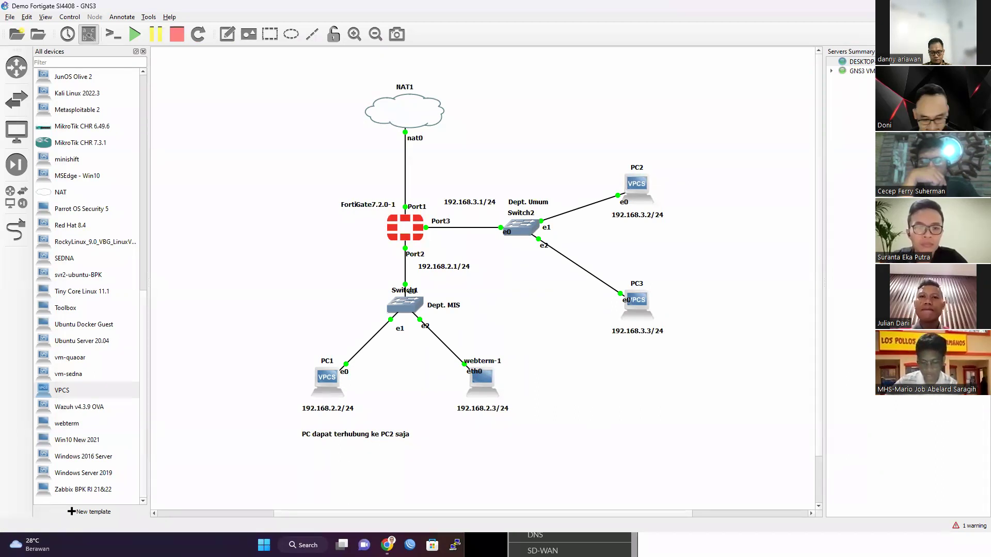
key("alt+Tab")
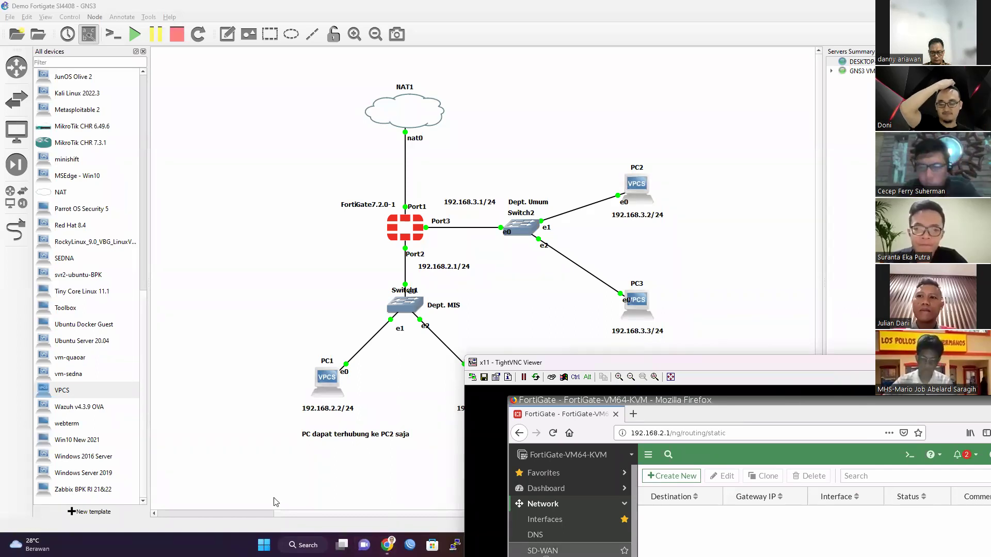
Step: Rerun ping 8.8.8.8 on PC1 until replies arrive at ttl=114, then move the FortiGate viewer back up
key("alt+Tab")
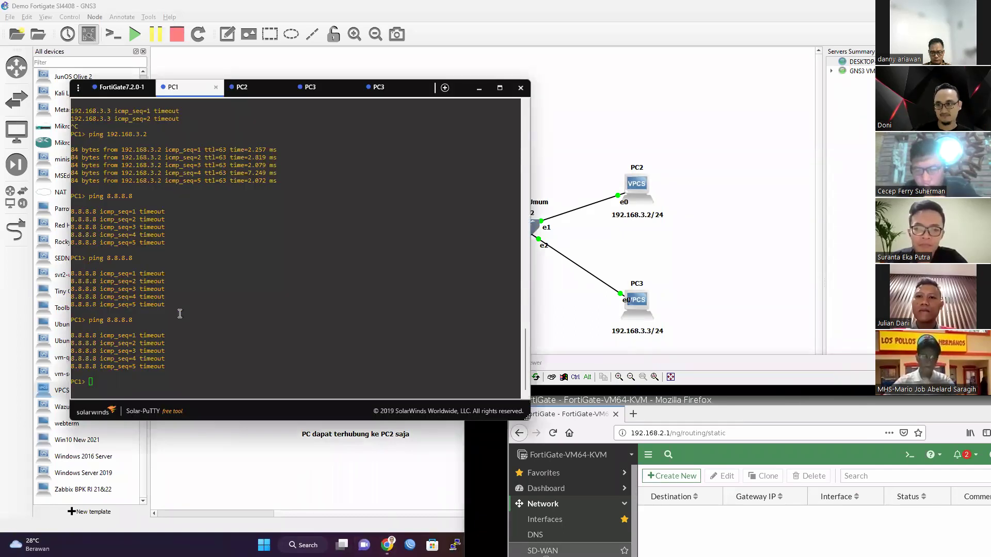
left_click(277, 313)
key("Up")
key("Return")
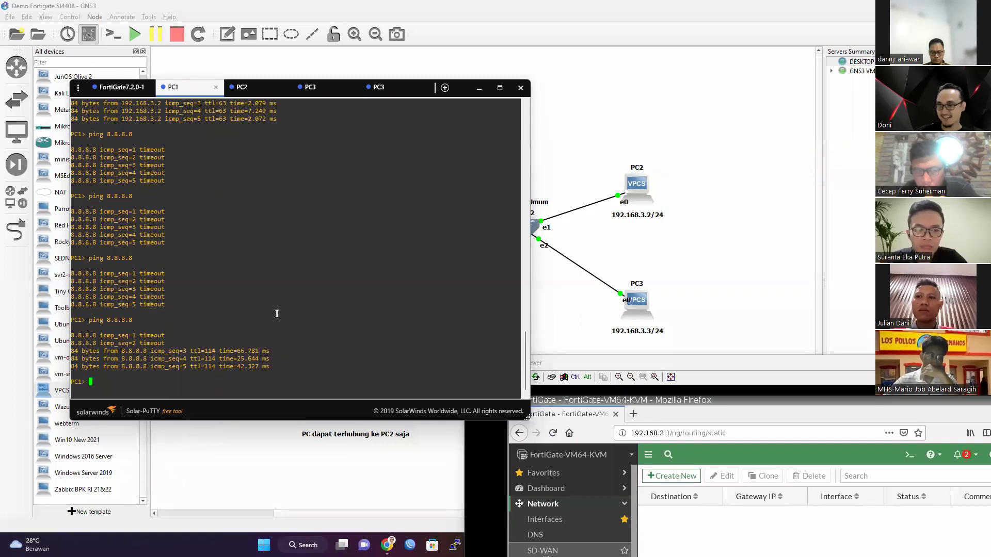
key("Up")
key("Return")
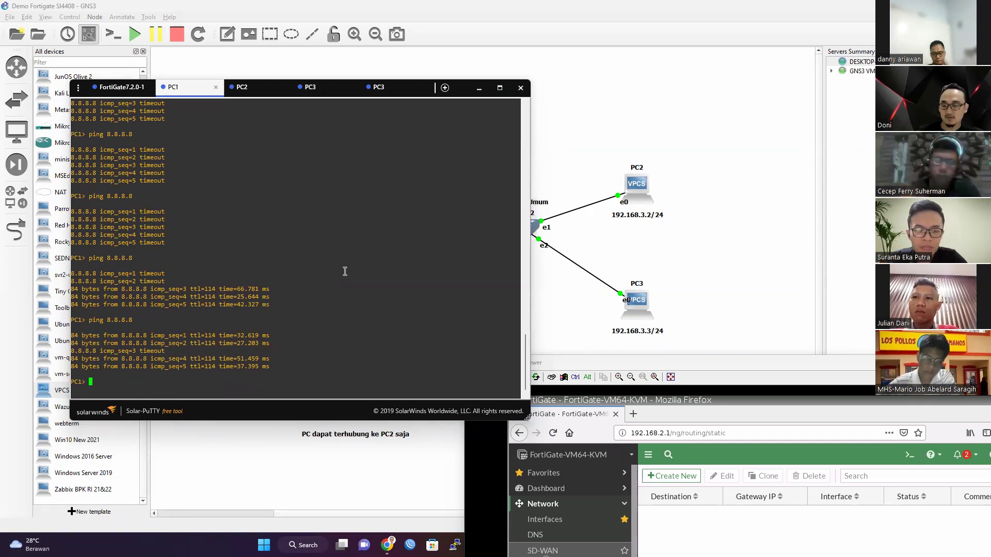
scroll(344, 271, "up", 6)
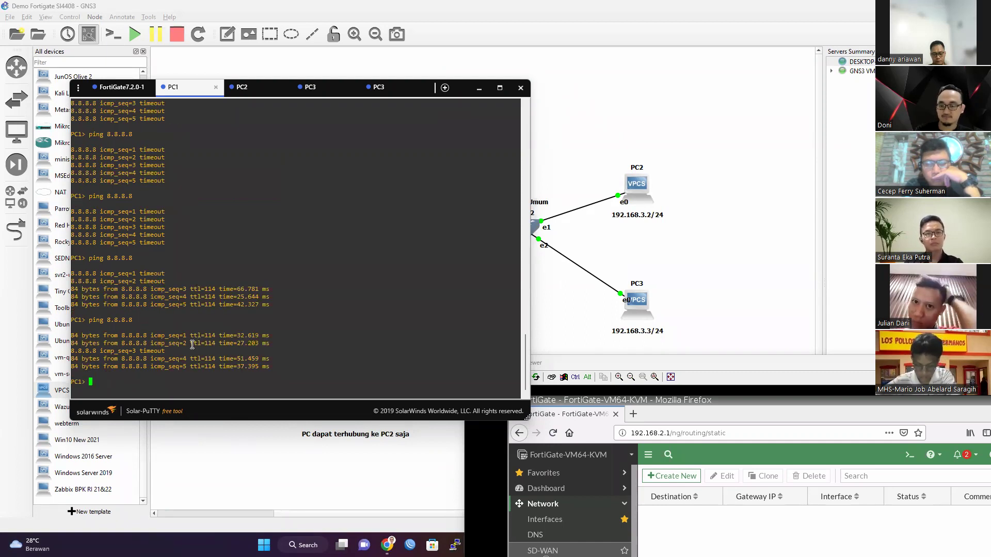
key("Up")
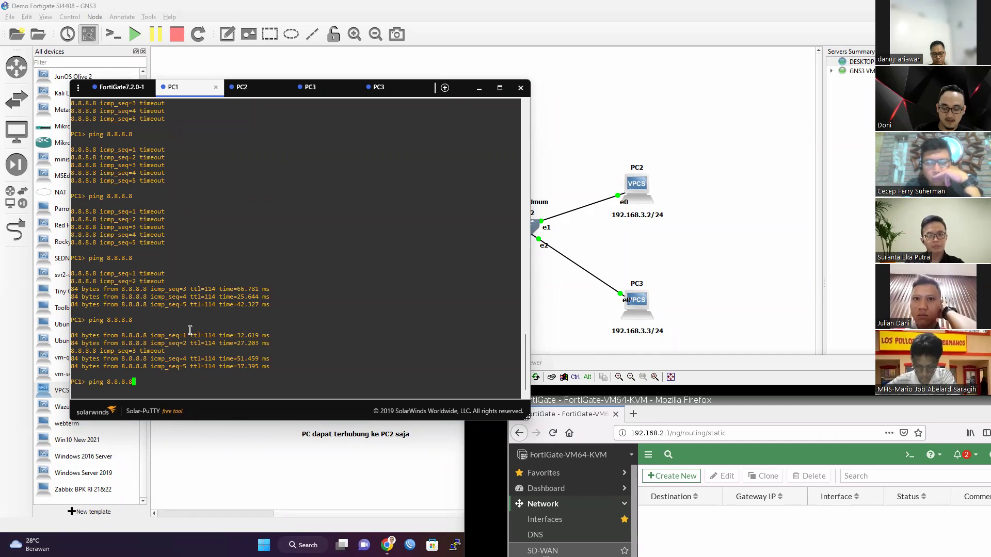
key("Return")
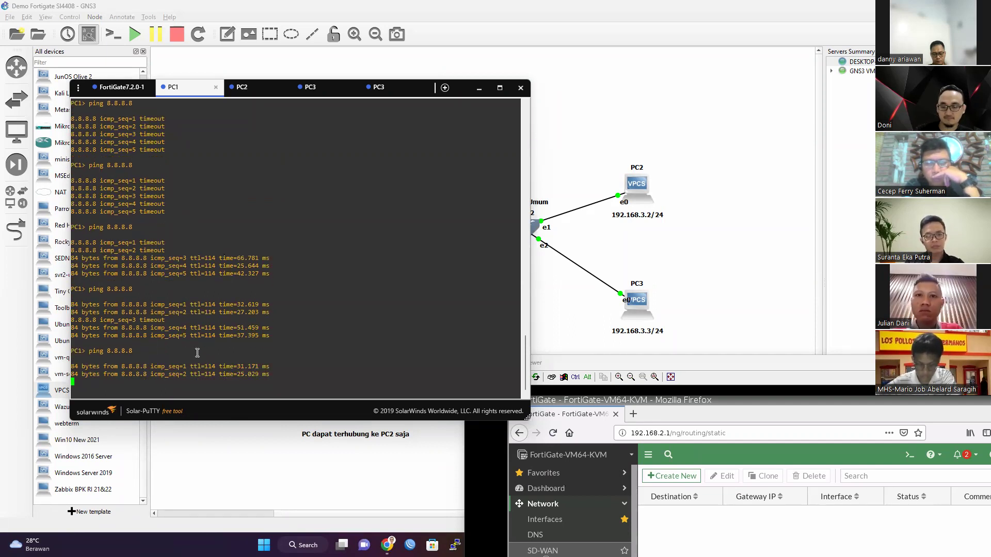
left_click(768, 361)
left_click_drag(767, 360, 572, 64)
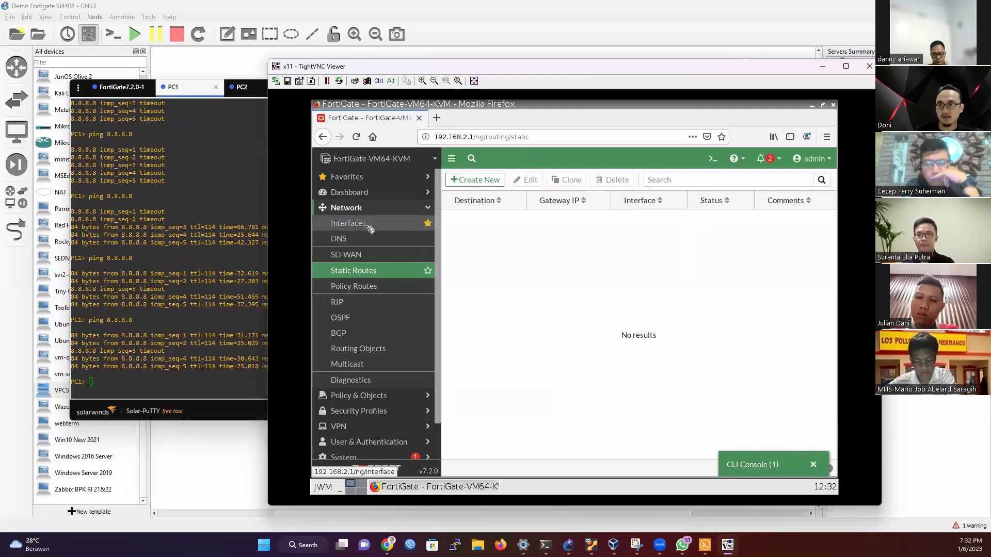
Step: Open Favorites > Firewall Policy, then reopen PC1's console and start typing 'ping detik.com'
left_click(373, 177)
left_click(375, 207)
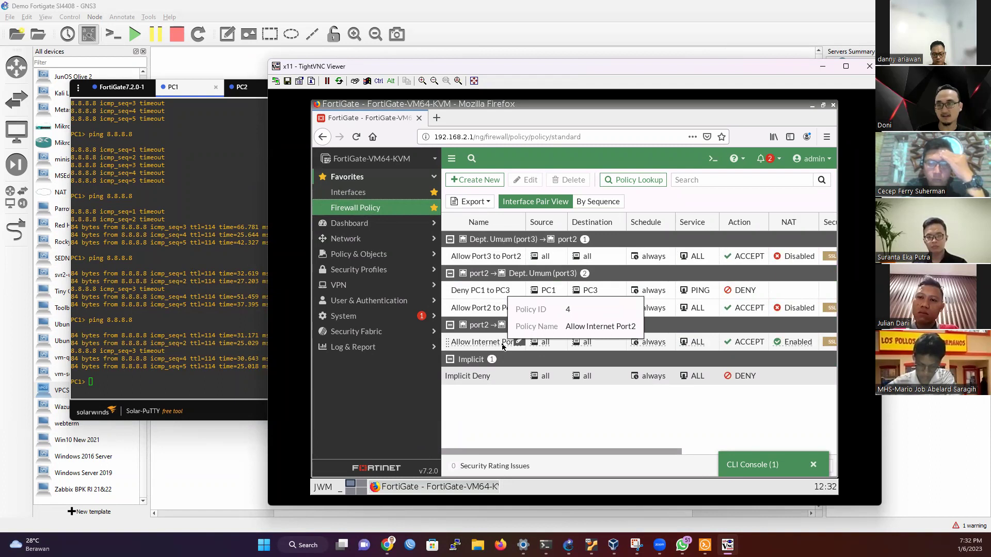
key("alt+Tab")
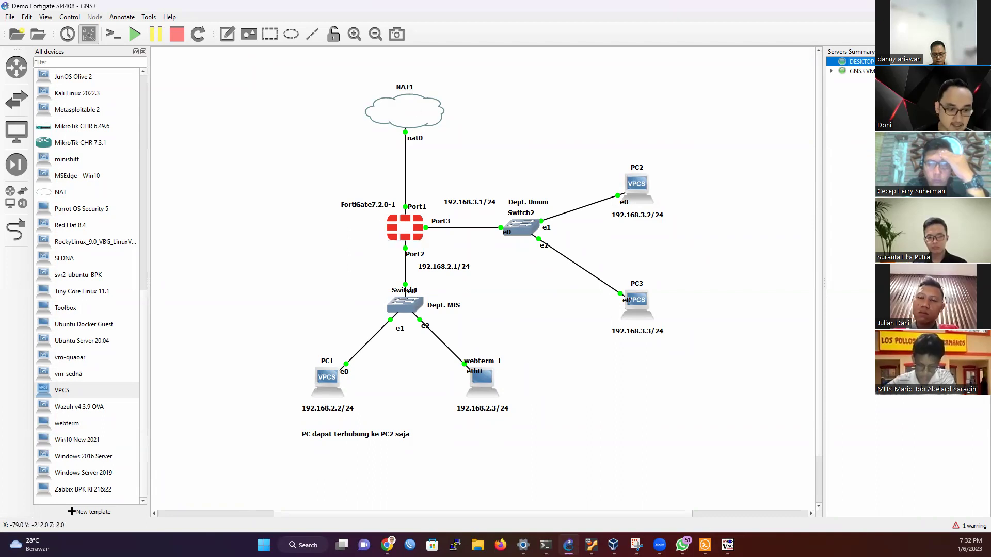
double_click(327, 379)
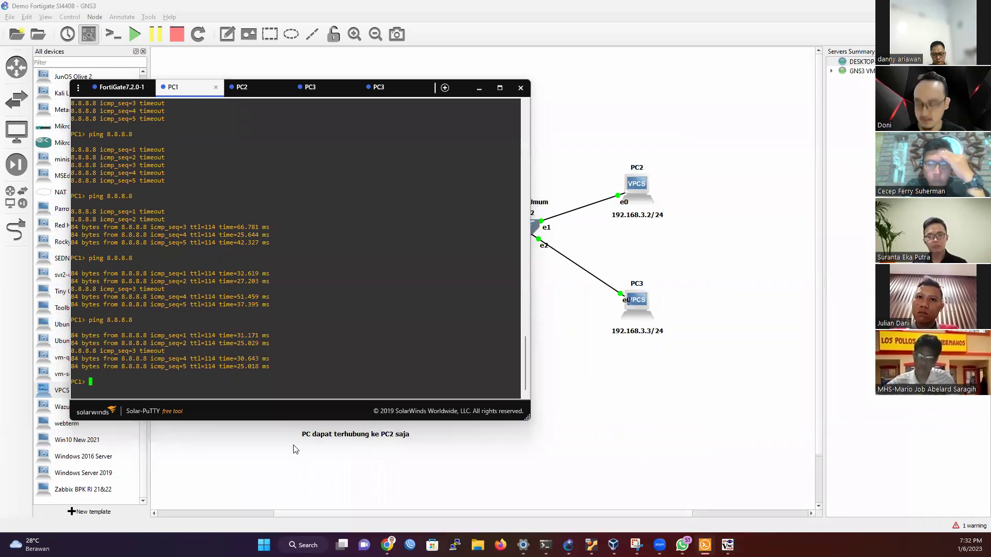
type("ping det")
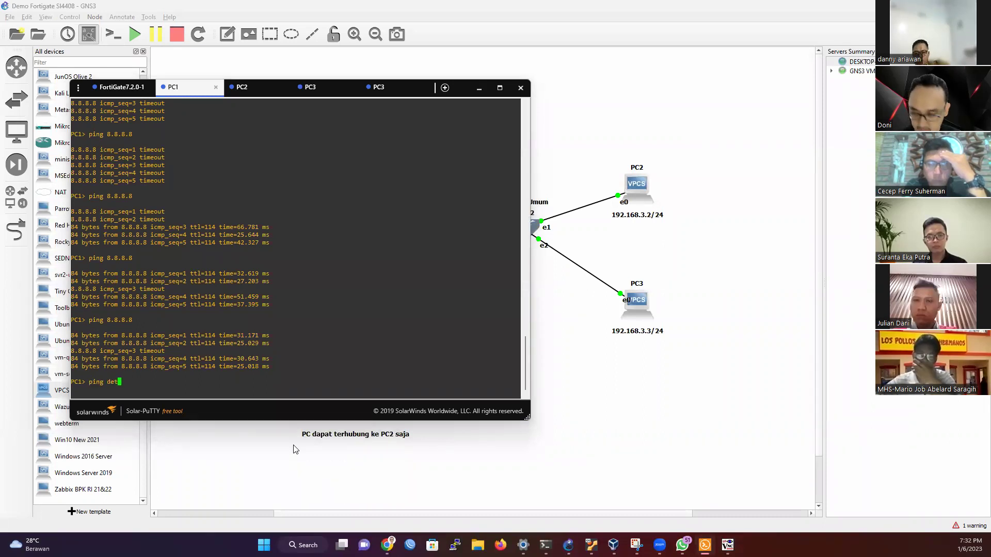
type("ik.com")
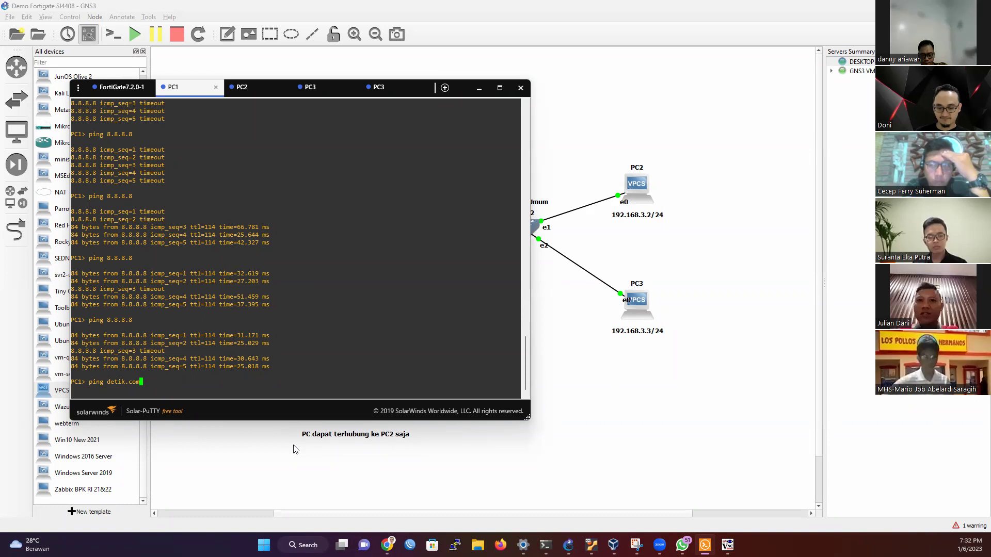
Step: Set PC1's DNS to 8.8.8.8 and retry pinging detik.com and google.com, which fail to resolve
key("Return")
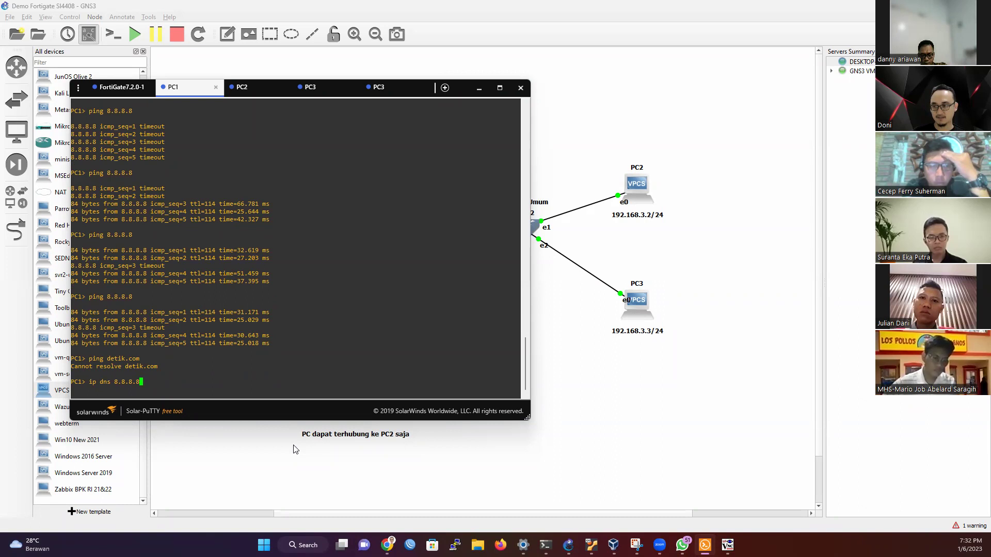
key("Return")
key("Up")
key("Up")
key("Return")
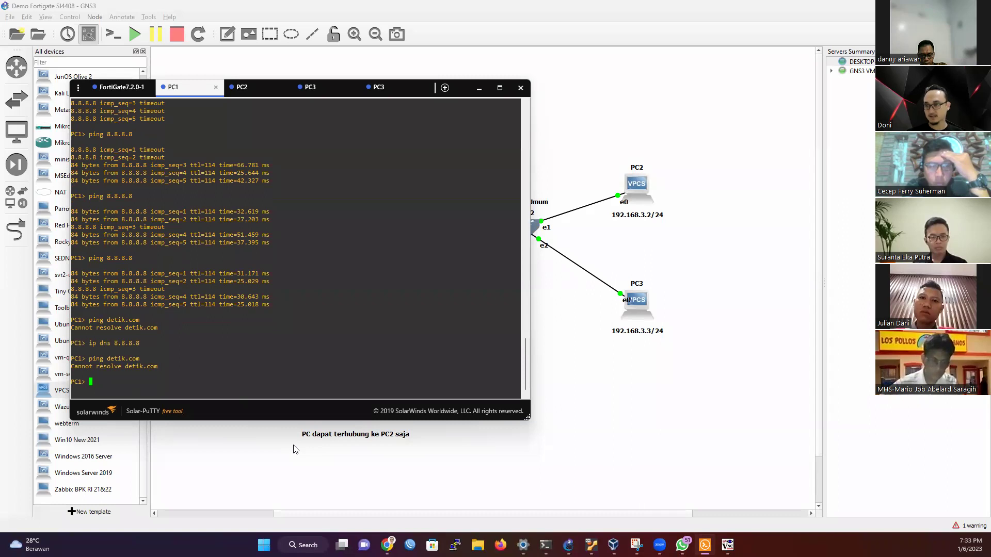
key("Up")
key("Return")
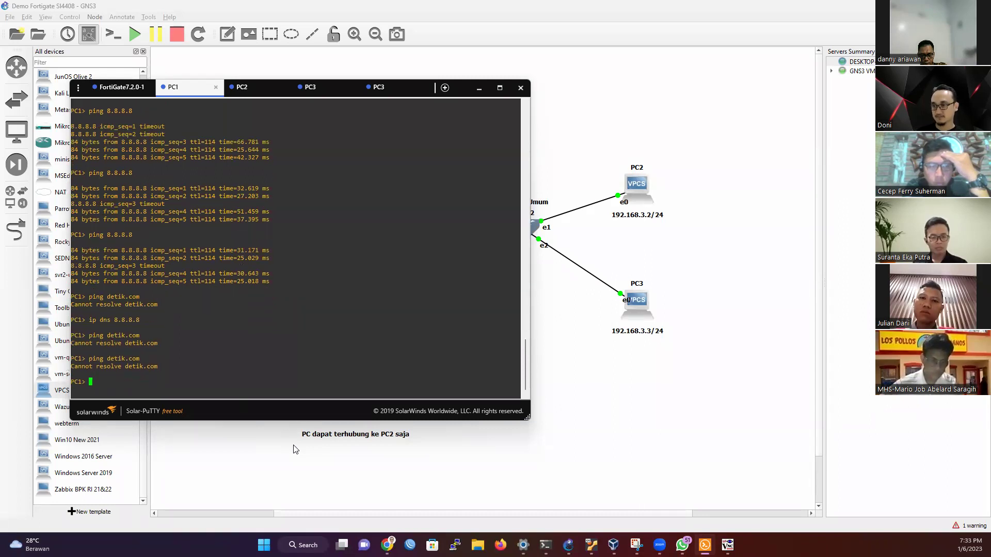
type("ping google.com")
key("Return")
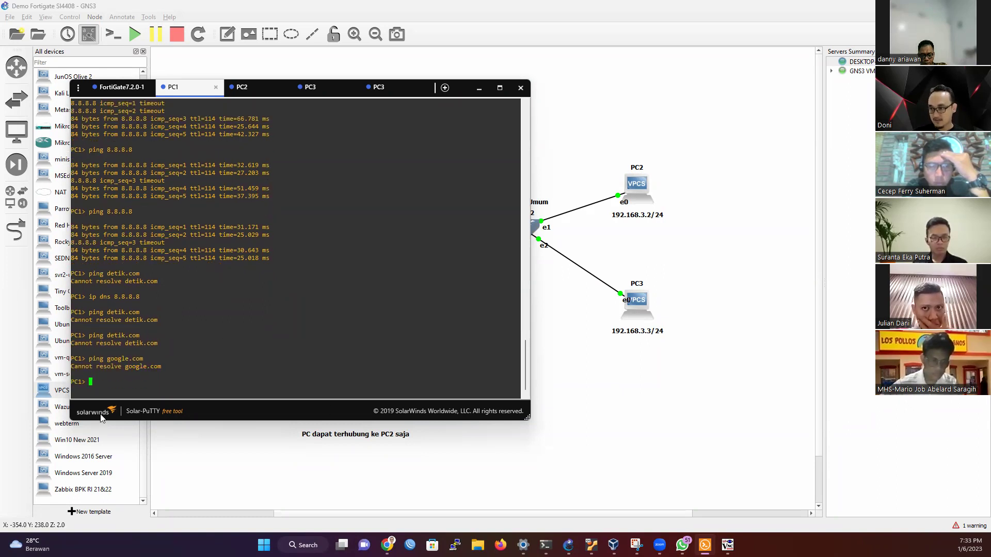
Step: Switch PC1's DNS to 192.168.2.1, retry google.com and detik.com, and check it with show ip
type("ip")
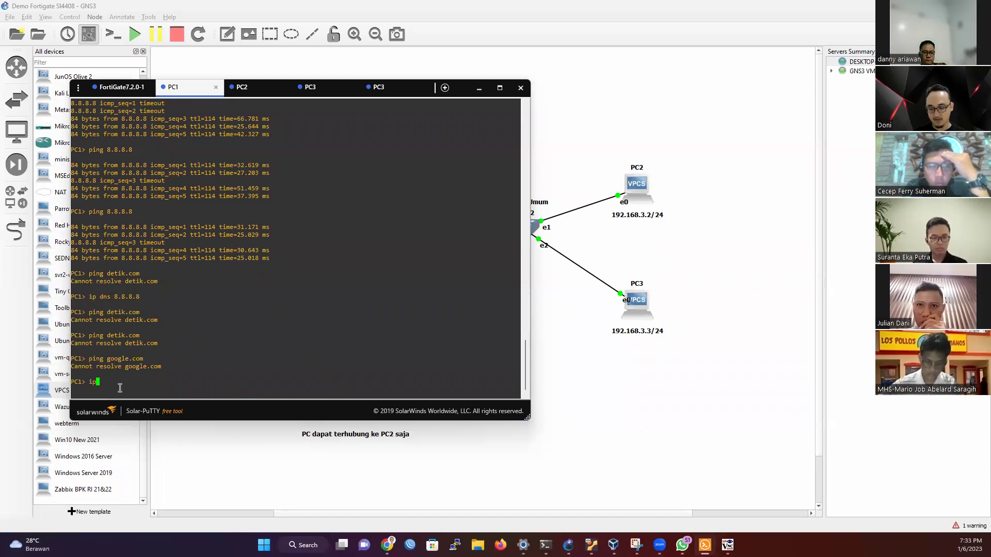
type(" dns 192.1")
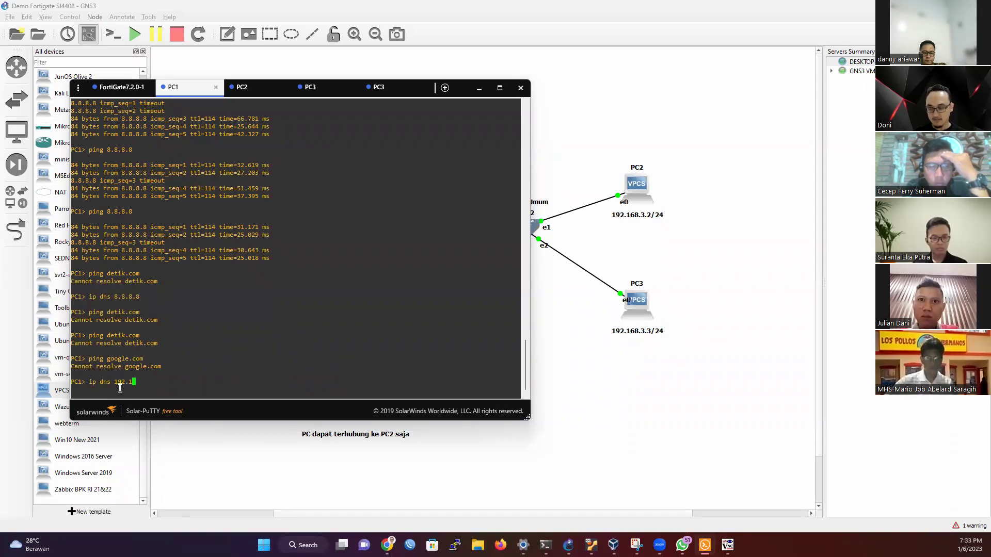
type("68.2.1")
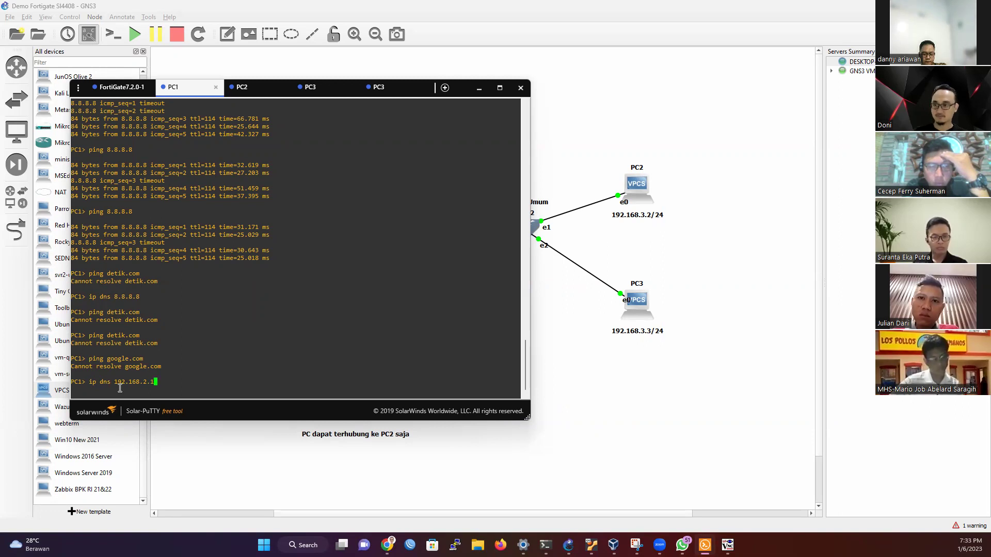
key("Return")
key("Up")
key("Up")
key("Return")
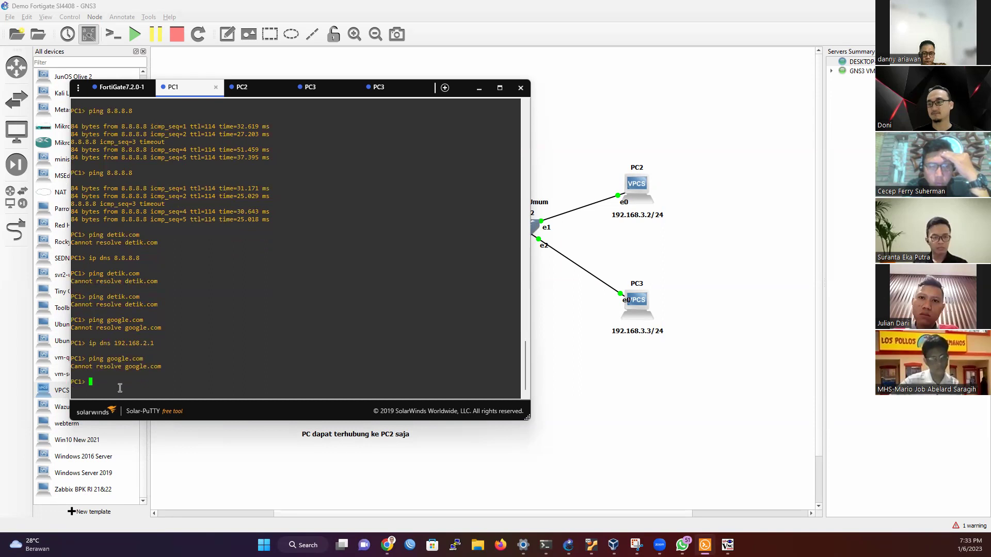
key("Up")
key("Up")
key("Down")
key("Up")
key("Up")
key("Up")
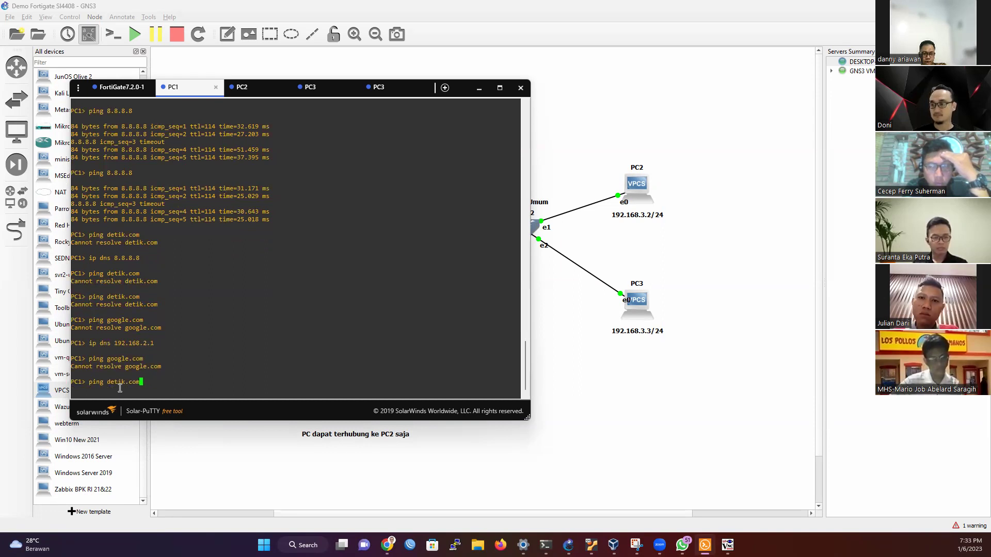
key("Return")
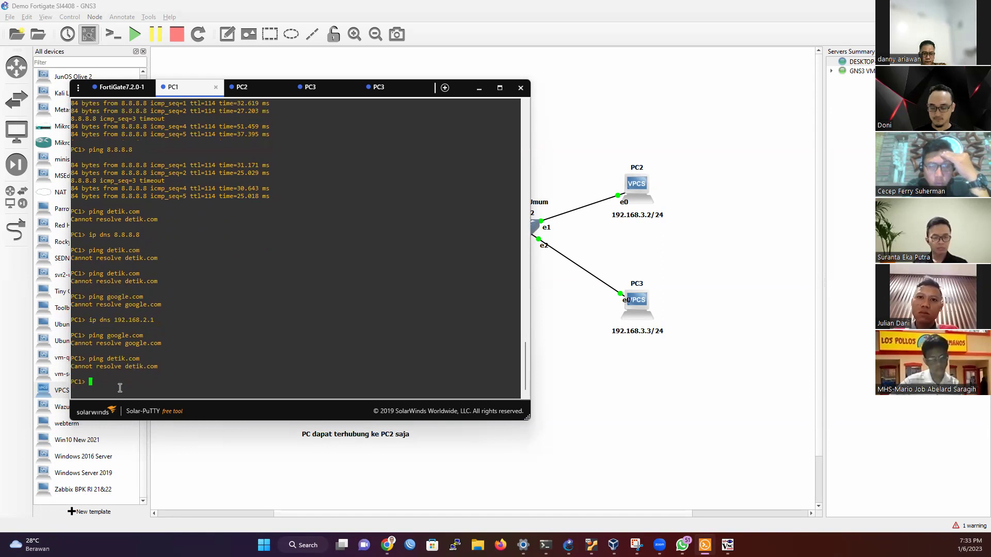
type("show ip")
key("Return")
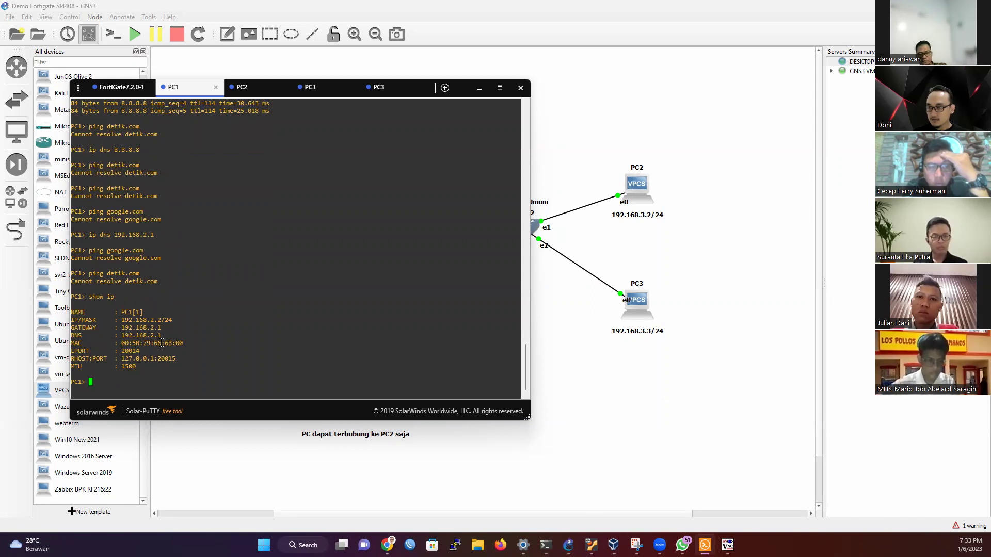
Step: On PC1, briefly ping 8.8.8.8, then try pinging google.com
type("pin")
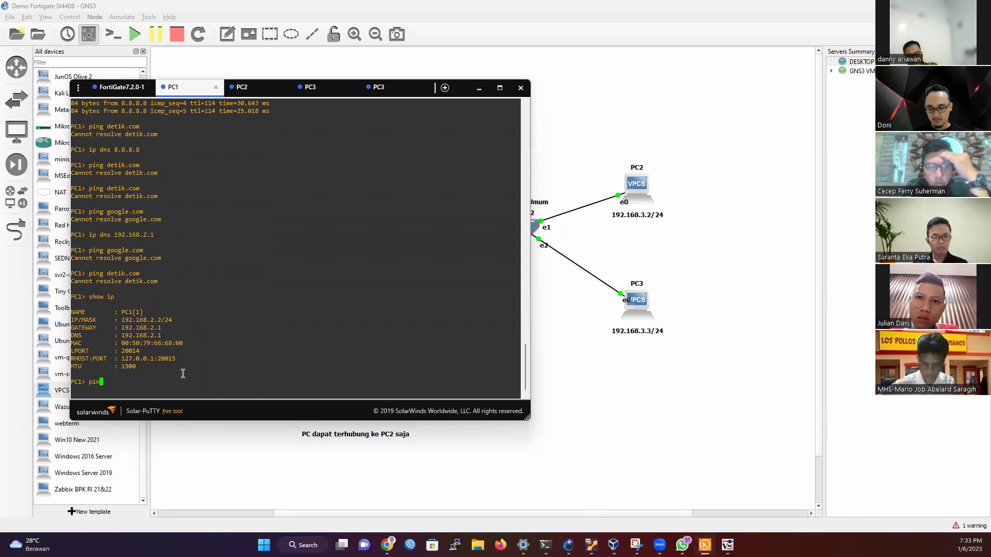
type("g 8.8.8.8")
key("Return")
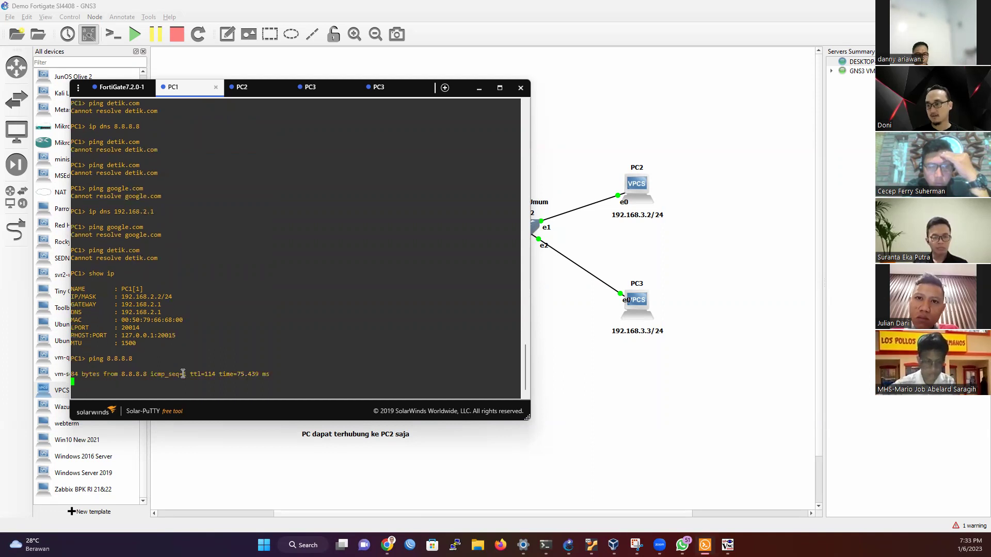
key("ctrl+c")
type("ping goog")
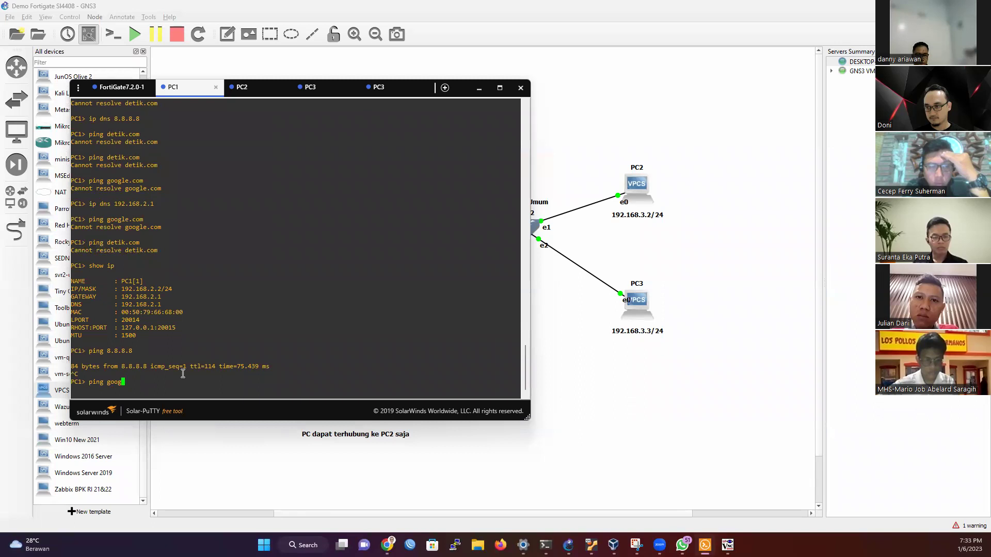
type("le.com")
key("Return")
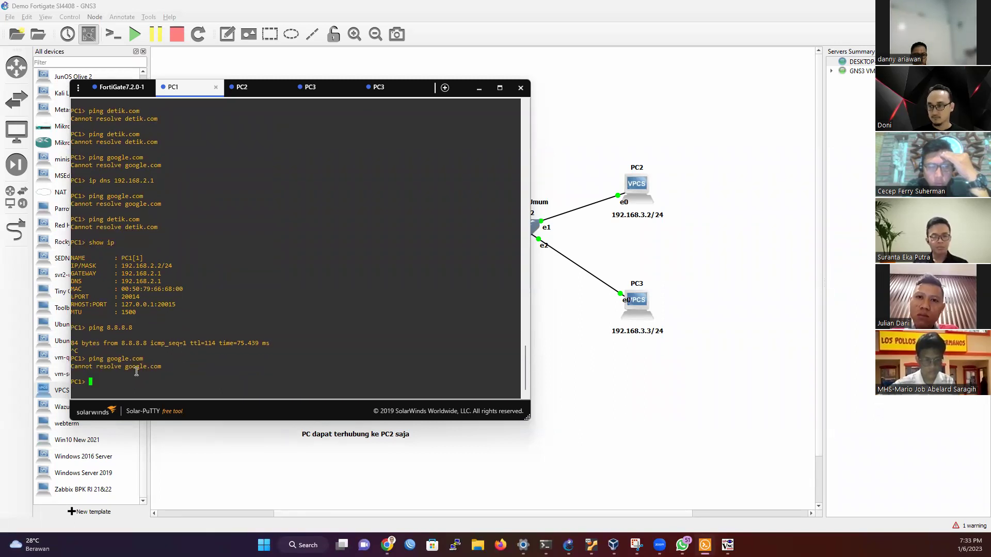
Step: Set PC1's DNS to 8.8.8.8, confirm with show ip, and ping google.com successfully at 74.125.24.101
type("ip dns 8.8.8.8")
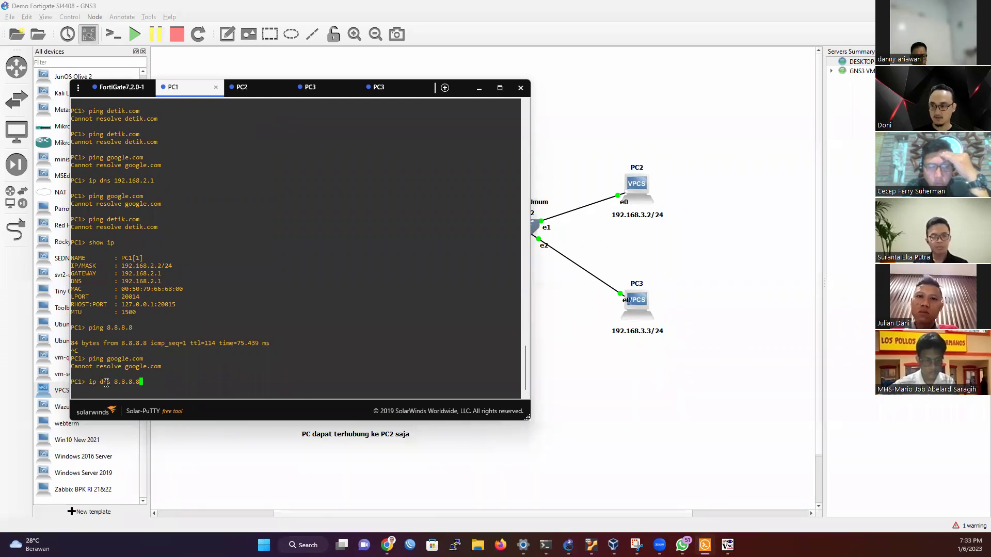
key("Return")
type("show ip")
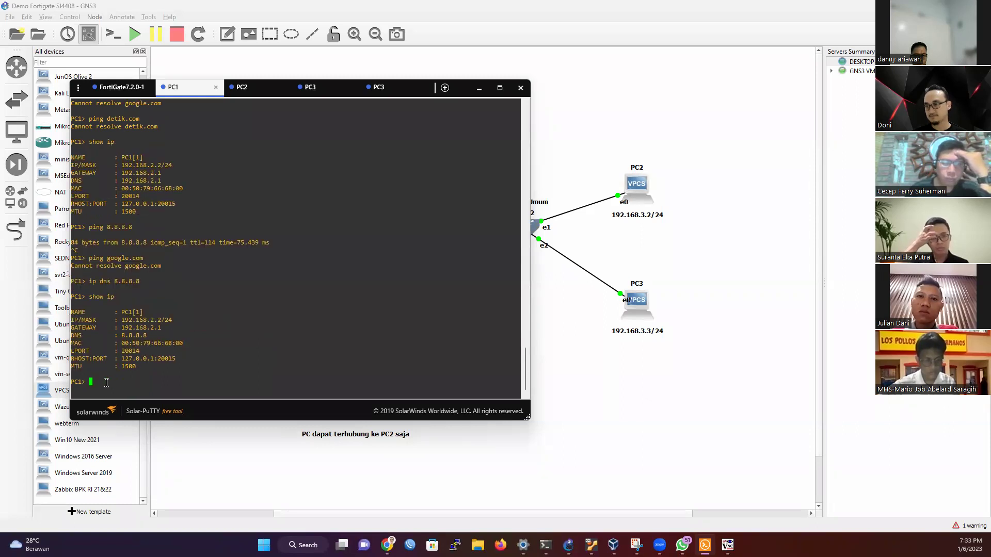
key("Return")
type("ip dns 8.8.8.8")
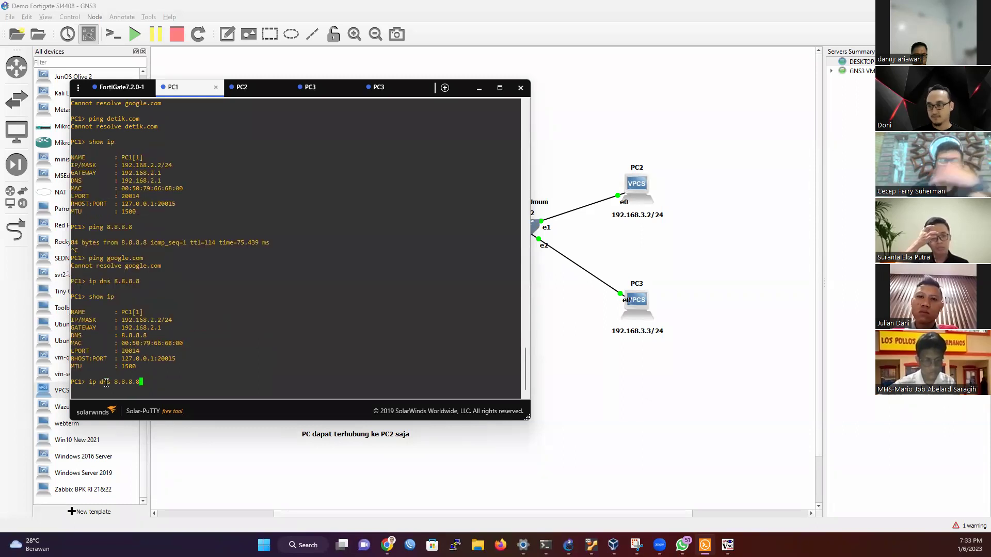
key("Up")
key("Return")
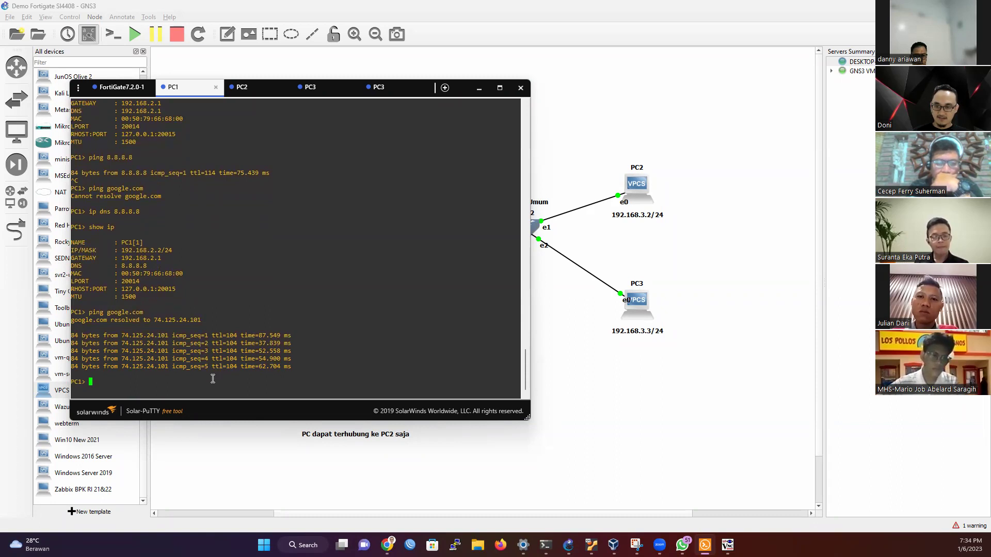
left_click(484, 90)
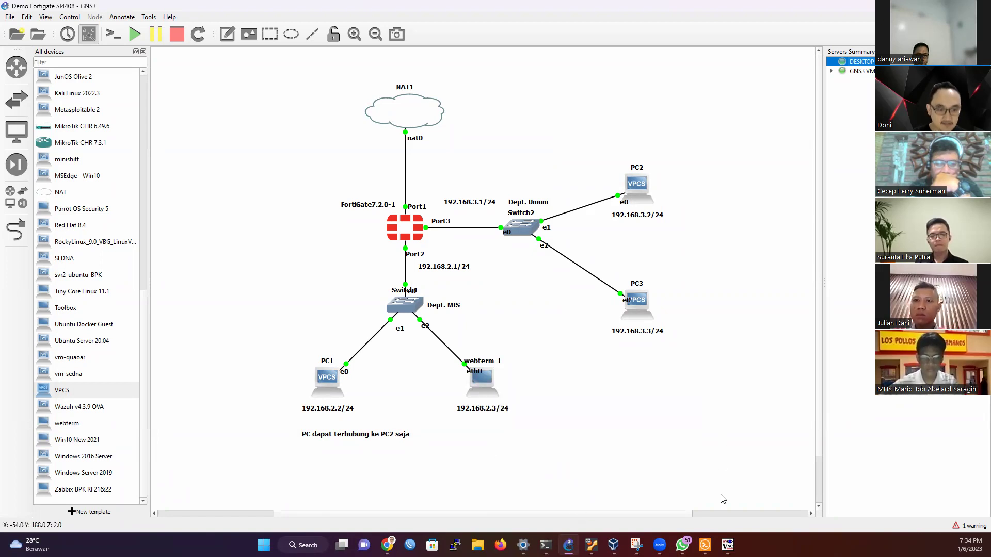
Step: On the webterm desktop, load detik.com in a new Firefox tab
left_click(728, 543)
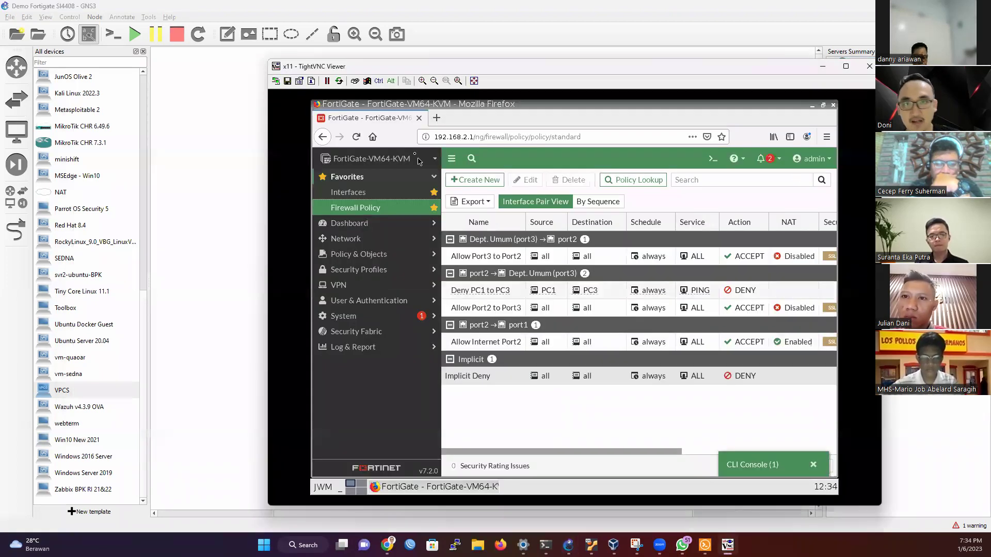
left_click(438, 118)
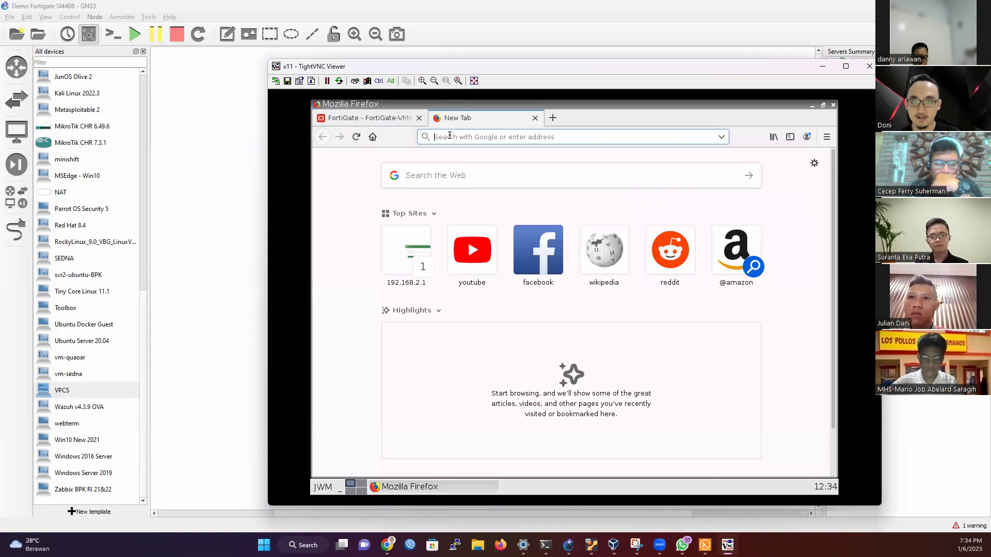
type("detik.com")
key("Return")
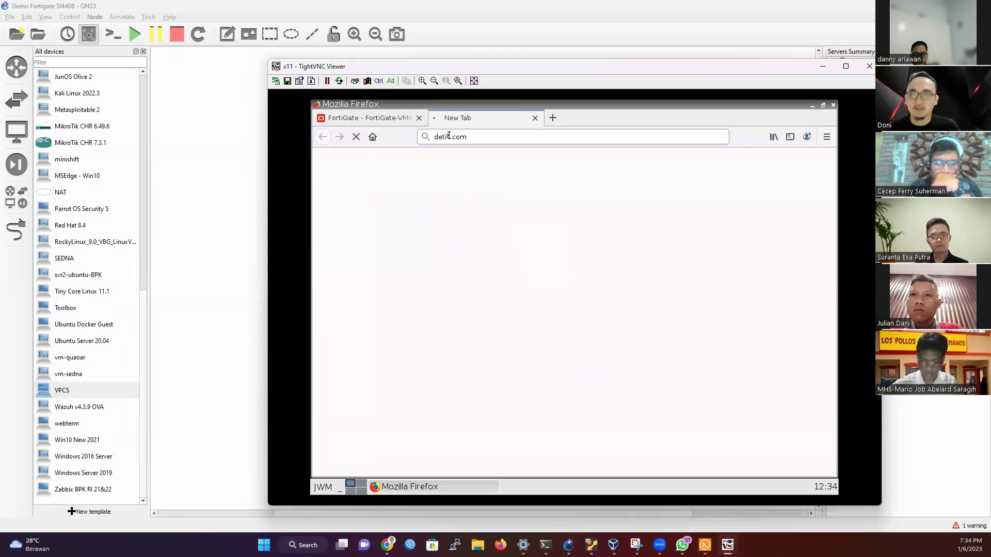
Step: Try google.co.id in another Firefox tab, which stays blank, and open a terminal from the menu
left_click(552, 117)
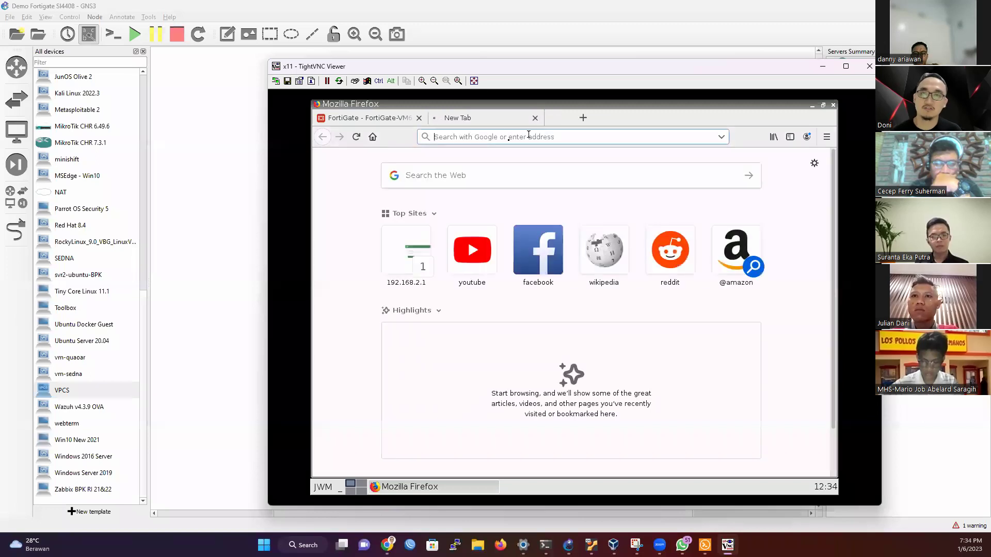
type("googlecom")
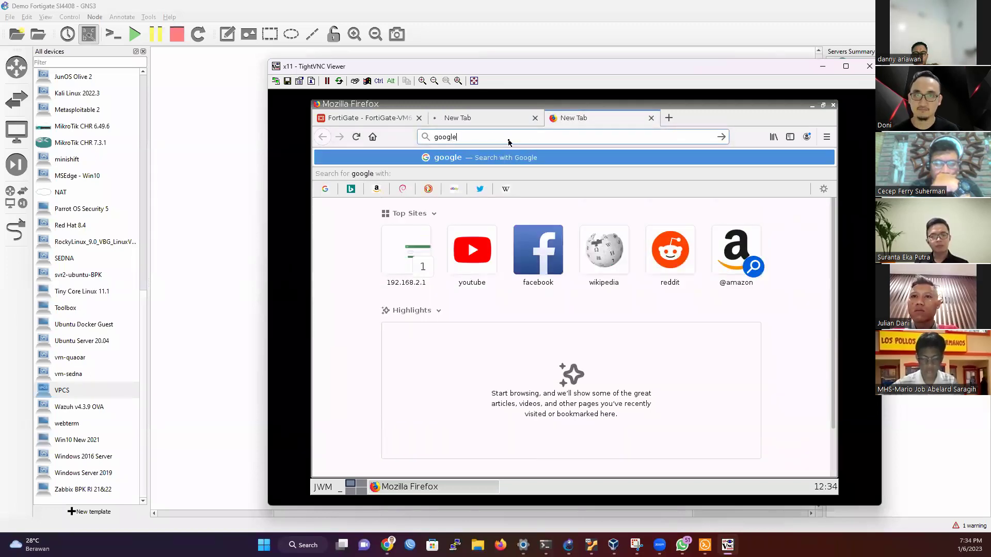
key("Return")
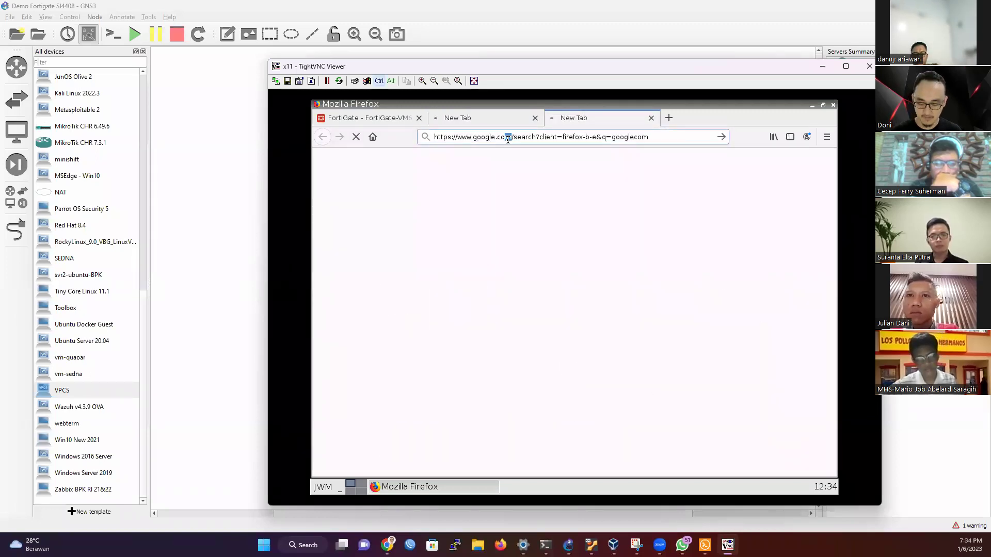
left_click(509, 139)
type("google.co.id")
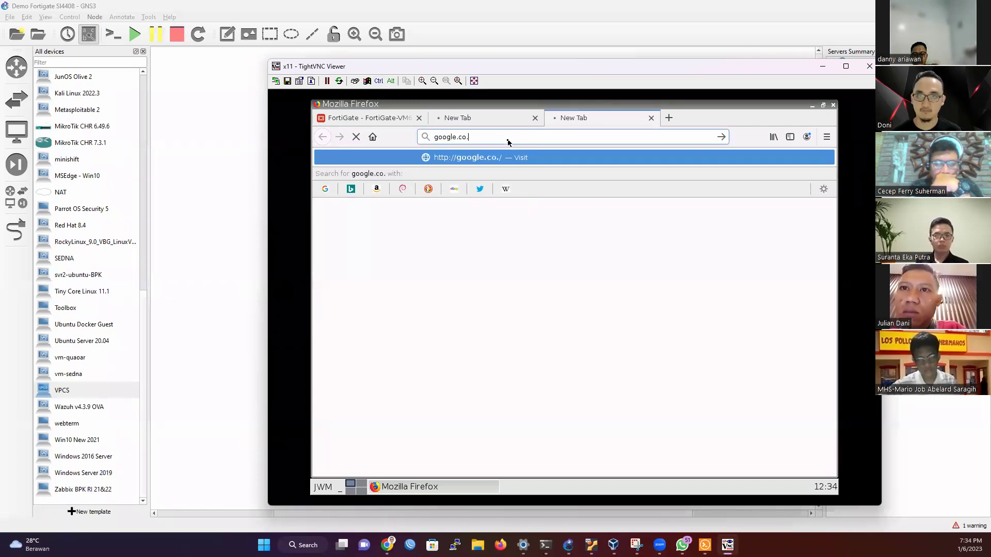
key("Return")
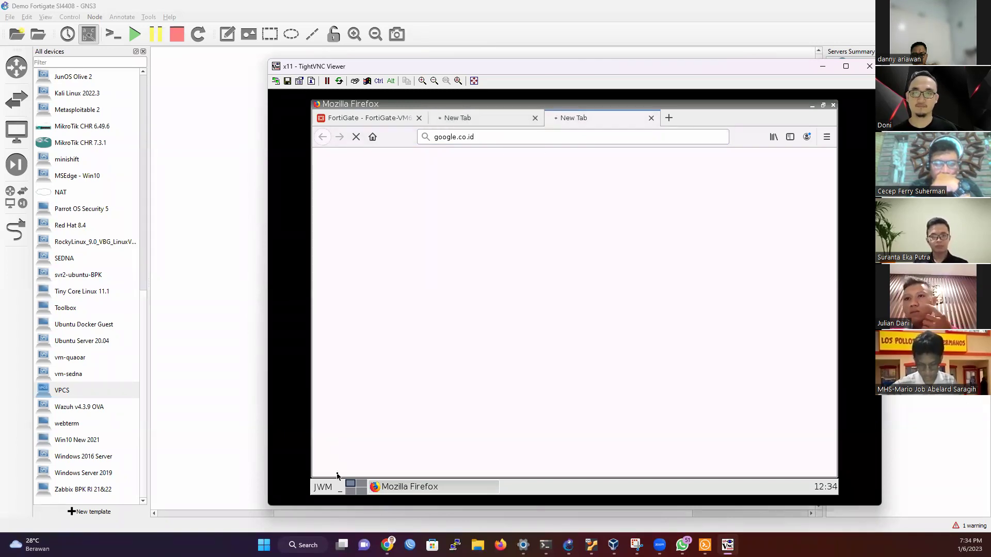
left_click(324, 487)
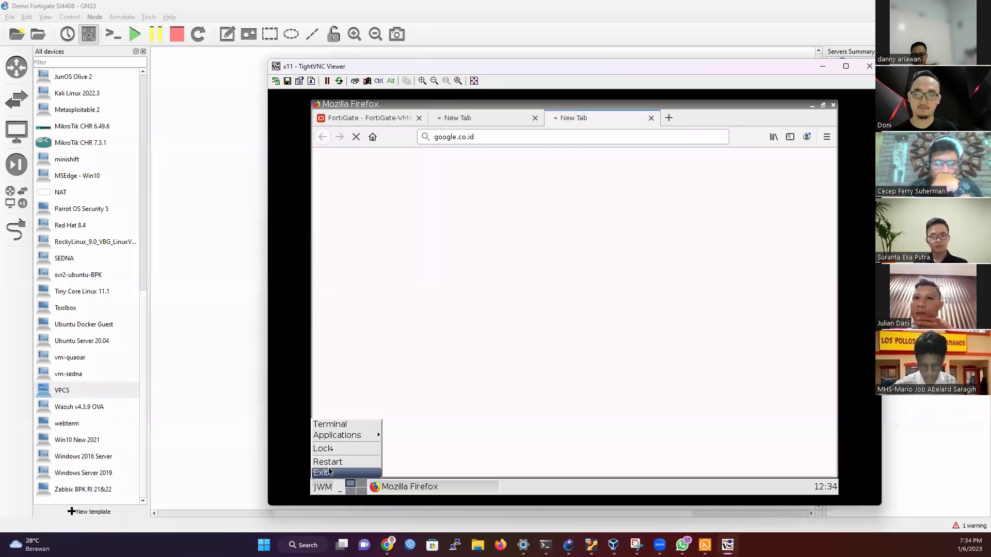
left_click(336, 425)
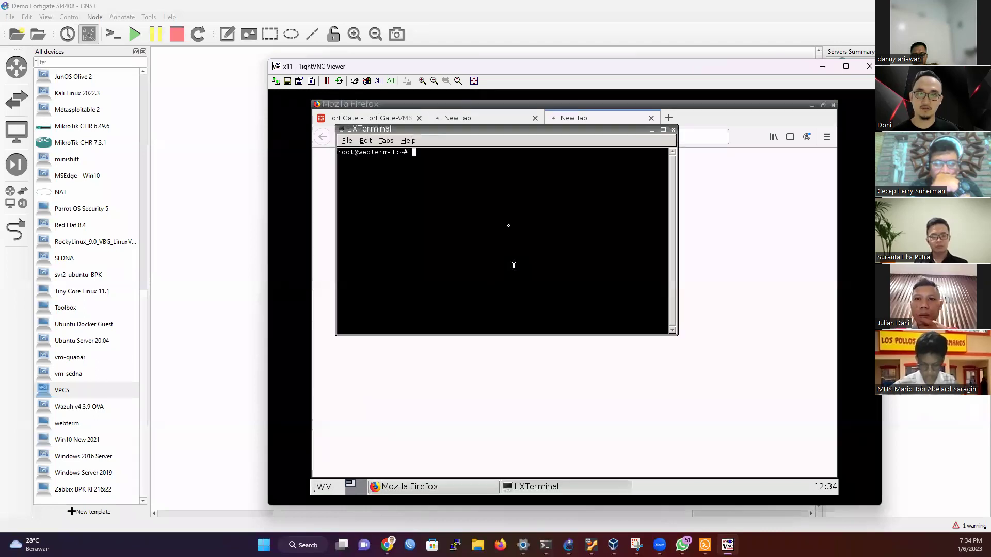
Step: In the webterm terminal, ping detik.com, which cannot be resolved
type("ping detil.co")
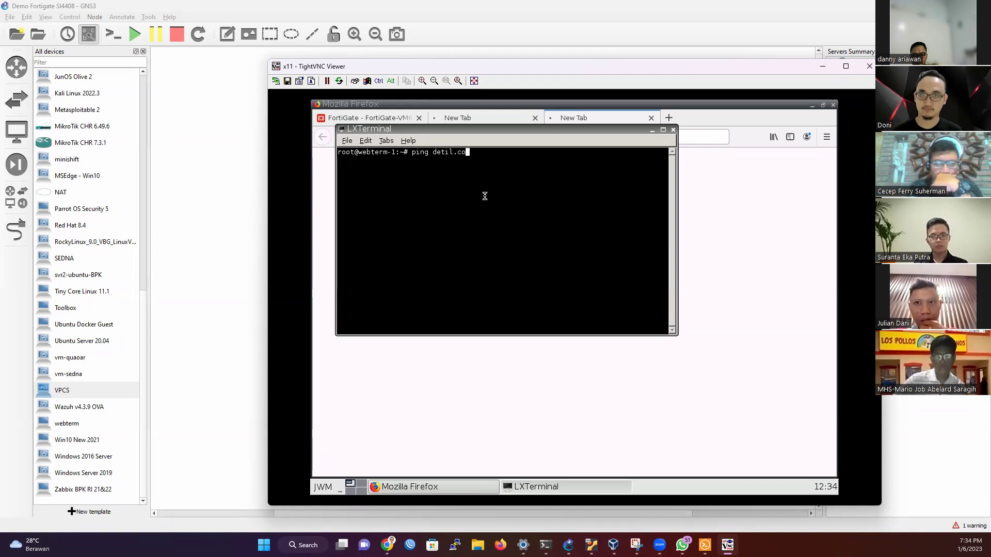
type("k.com")
key("Return")
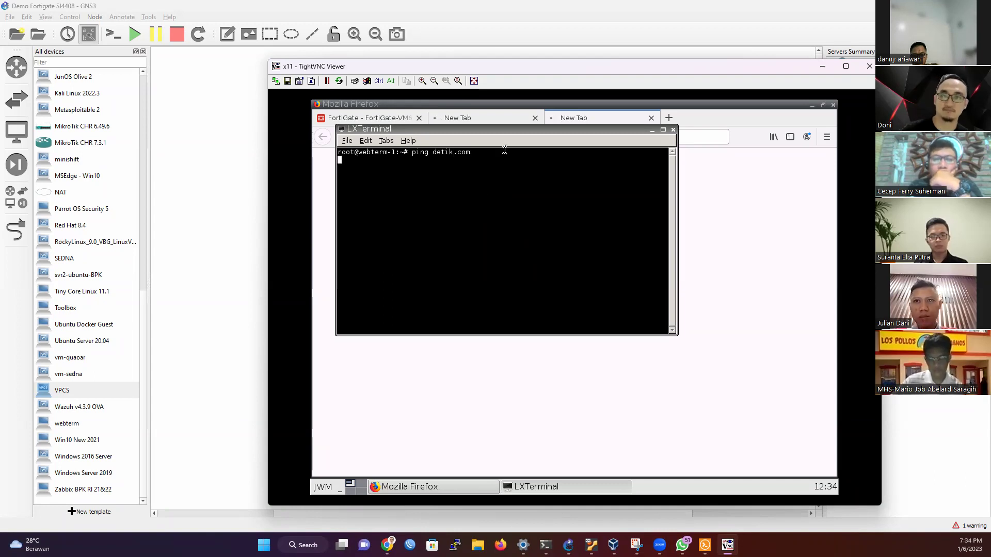
left_click_drag(507, 133, 508, 191)
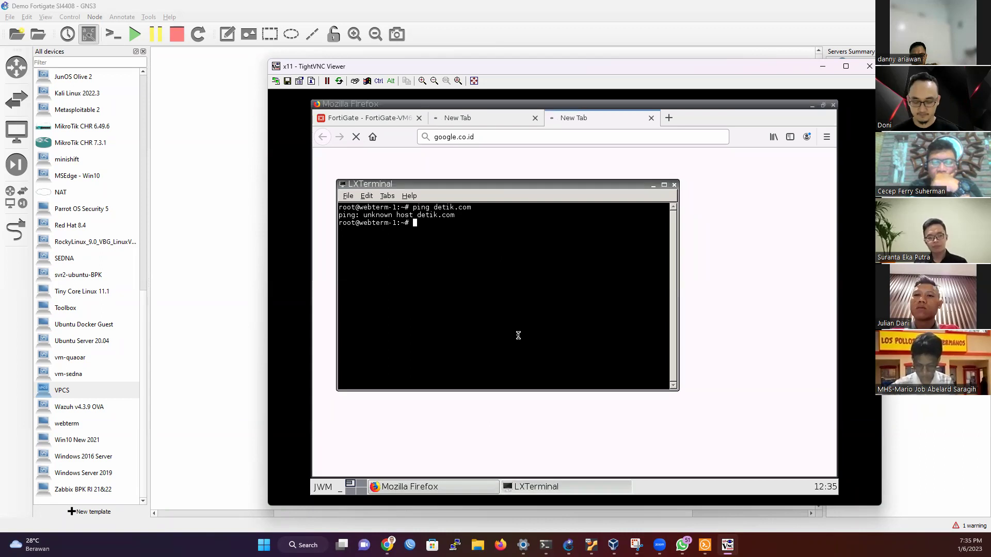
Step: Ping 8.8.8.8 from the webterm with 0% loss, then close the TightVNC Viewer
type("ping")
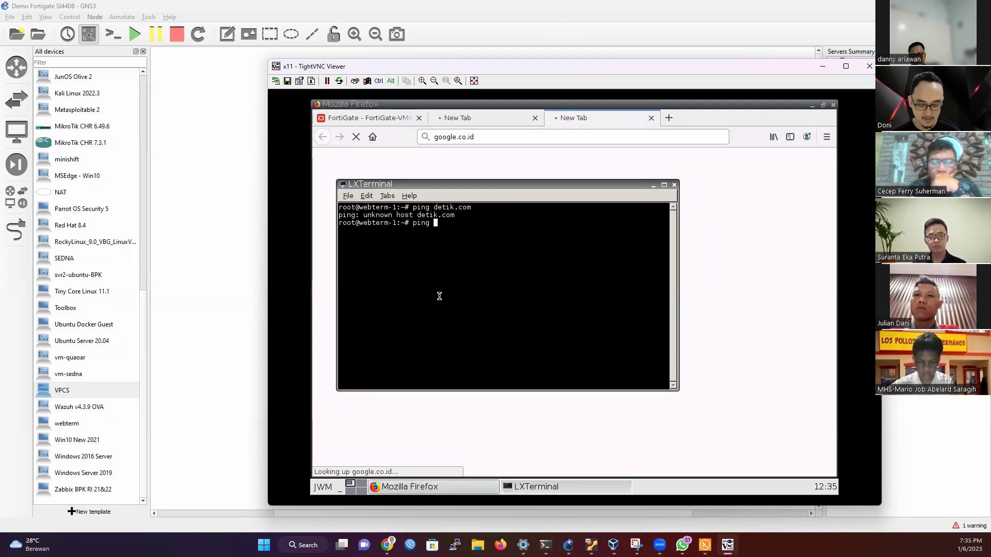
type("8.8.8.8")
key("Return")
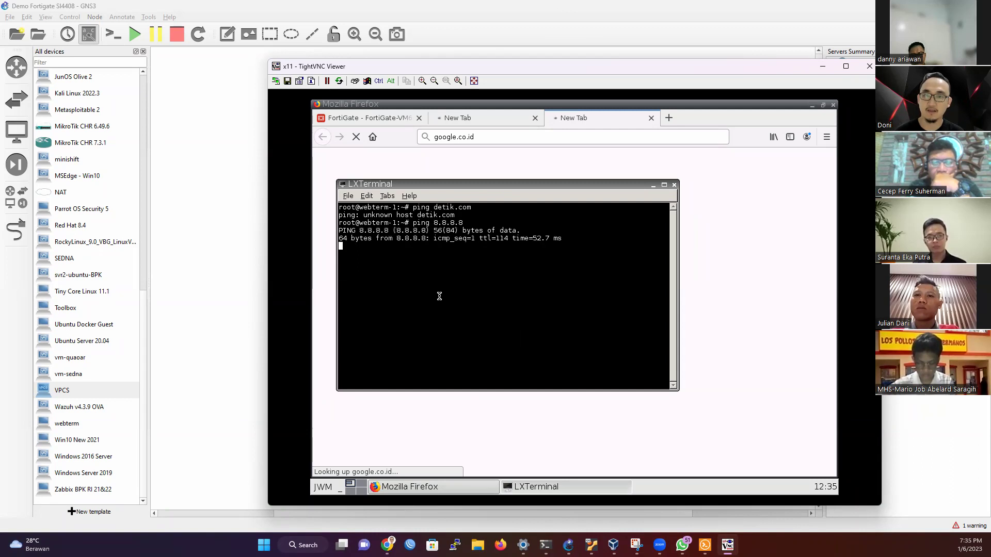
key("ctrl+c")
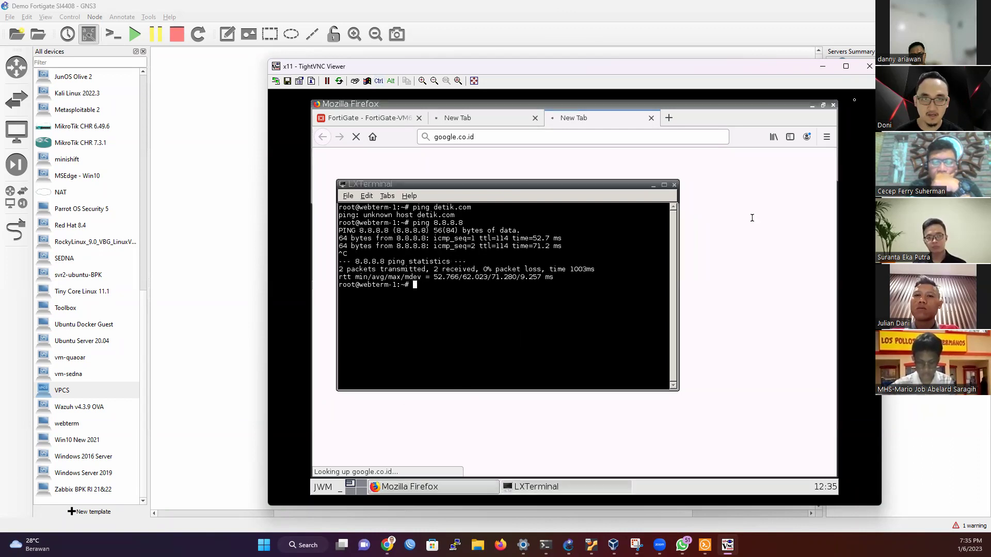
left_click(868, 66)
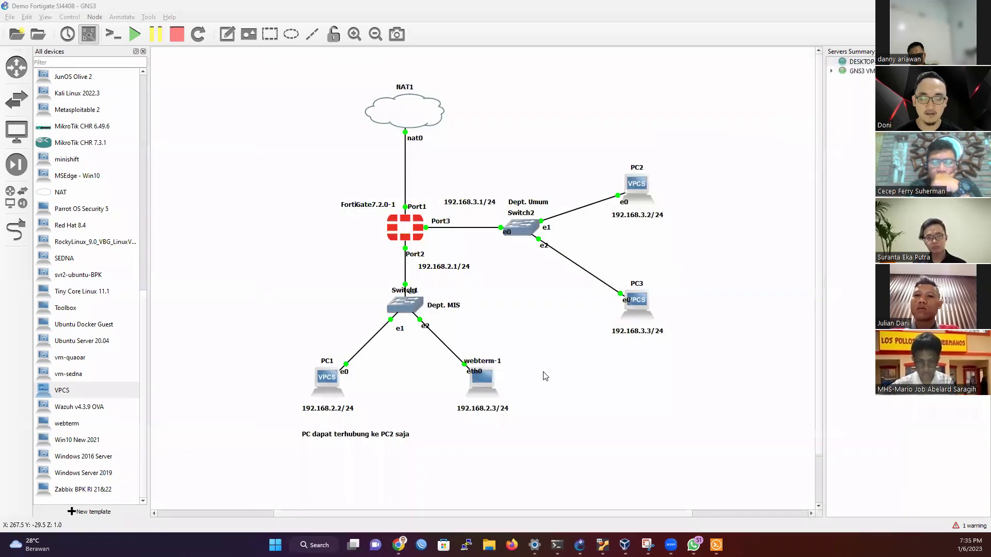
Step: Edit webterm-1's config to replace nameserver 192.168.2.1 with 8.8.8.8 and save it
right_click(487, 387)
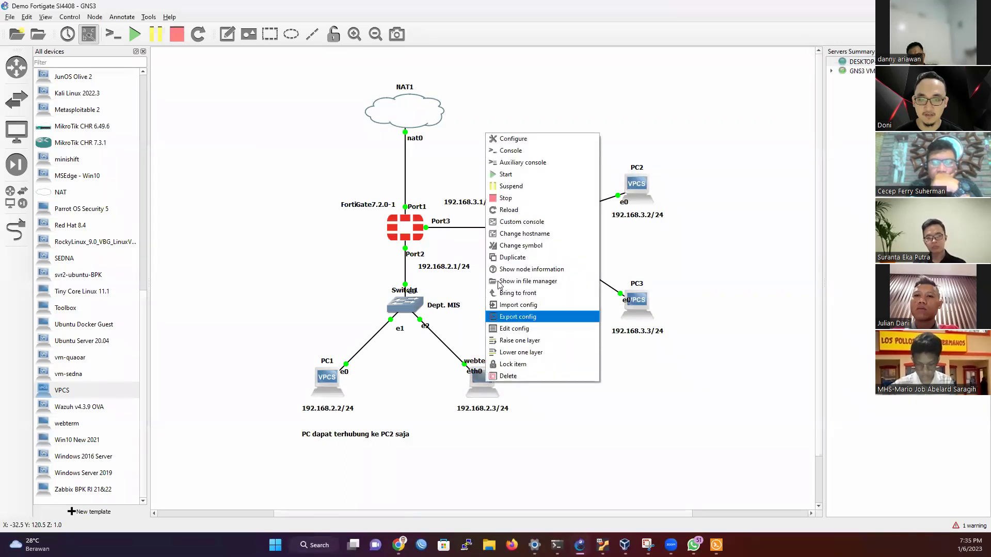
left_click(494, 289)
right_click(488, 378)
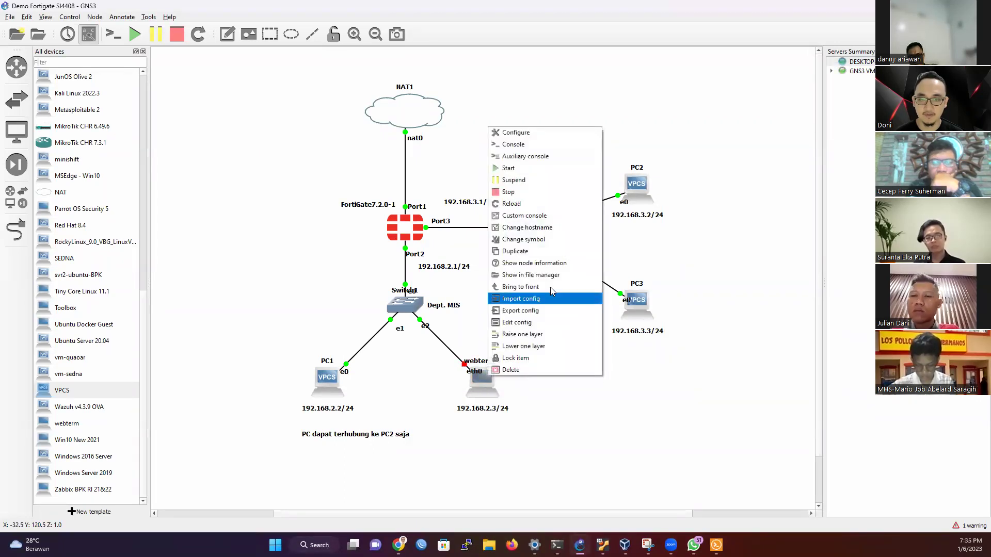
left_click(511, 323)
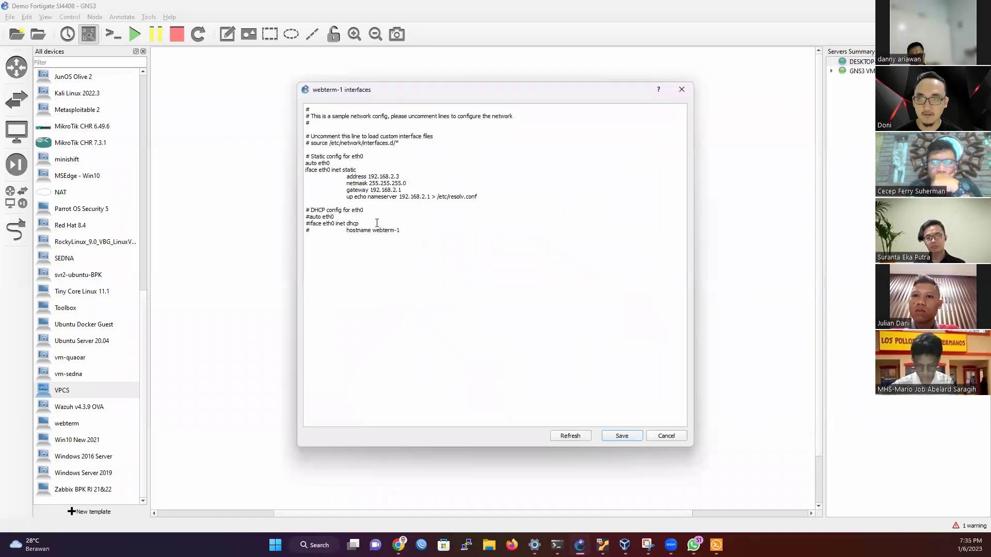
left_click_drag(403, 198, 429, 198)
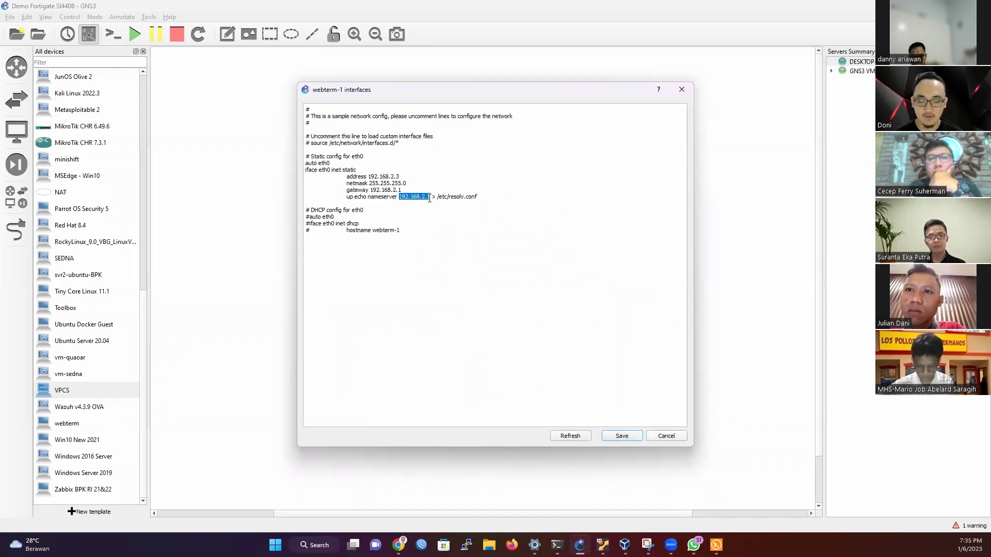
type("8.8.8.8")
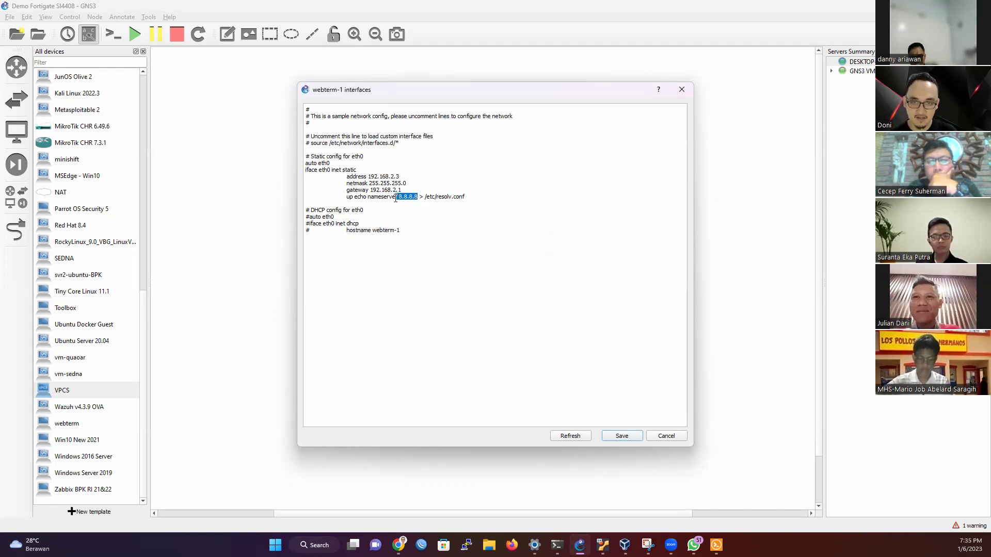
left_click(621, 436)
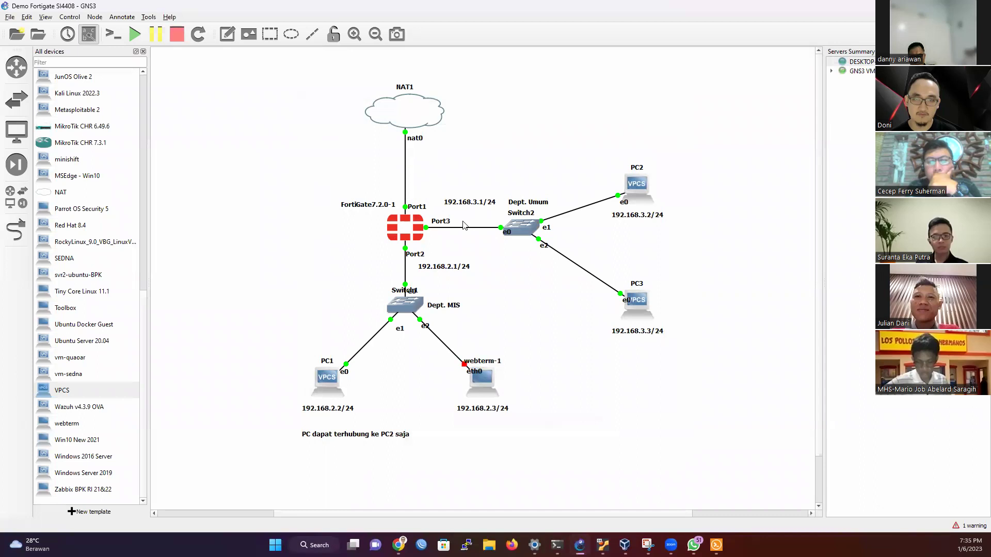
Step: Start the webterm-1 node and open its graphical console
right_click(485, 375)
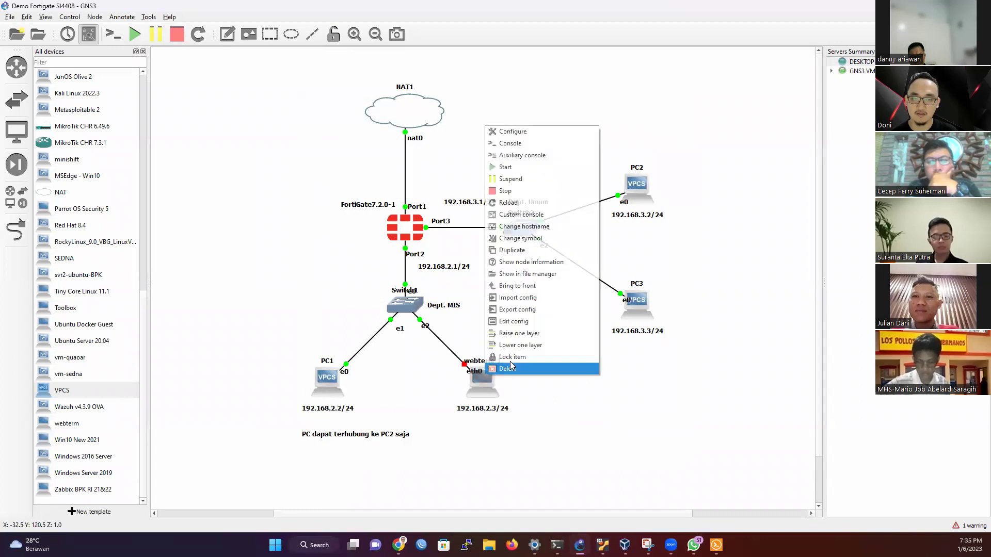
left_click(506, 167)
right_click(490, 387)
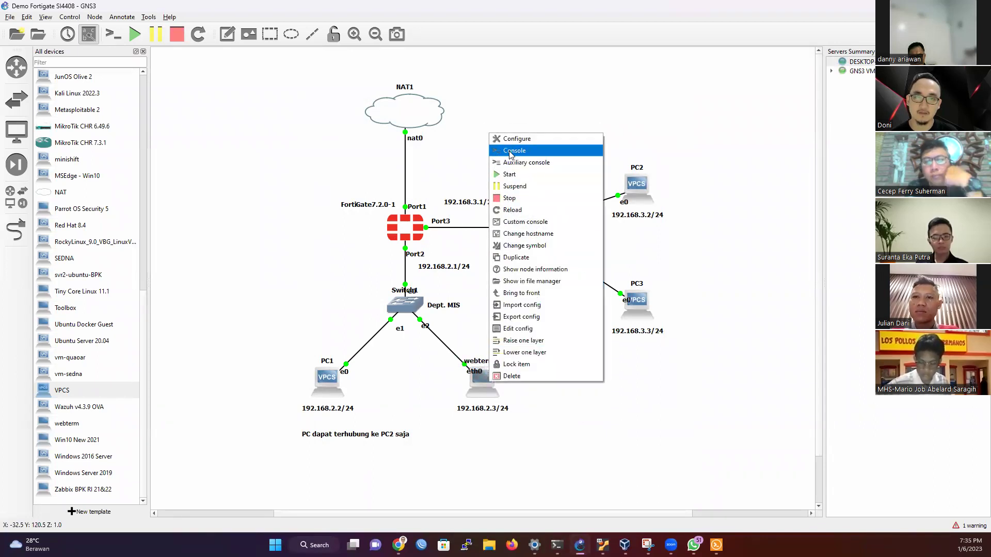
left_click(516, 150)
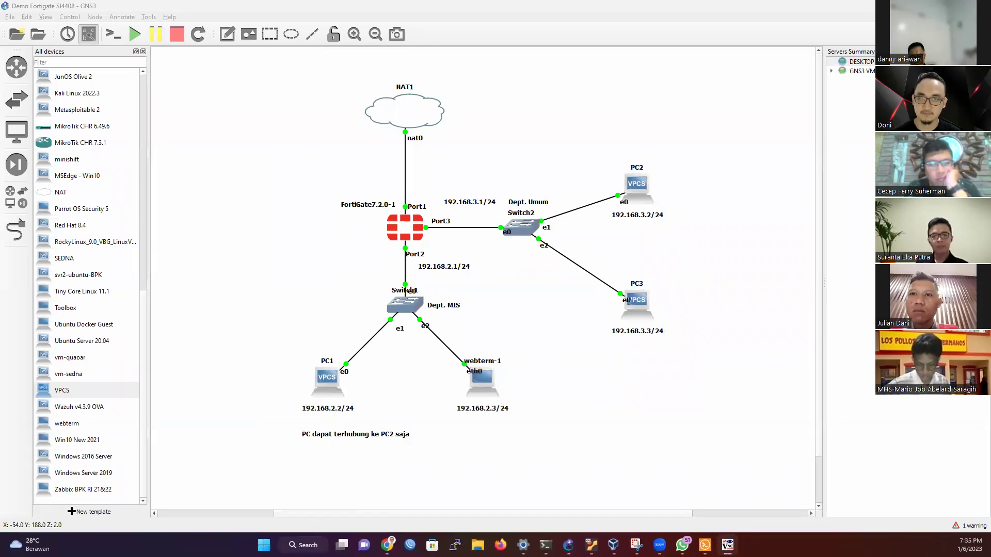
Step: Enter detik.com in the webterm's Firefox address bar to load it
left_click(289, 77)
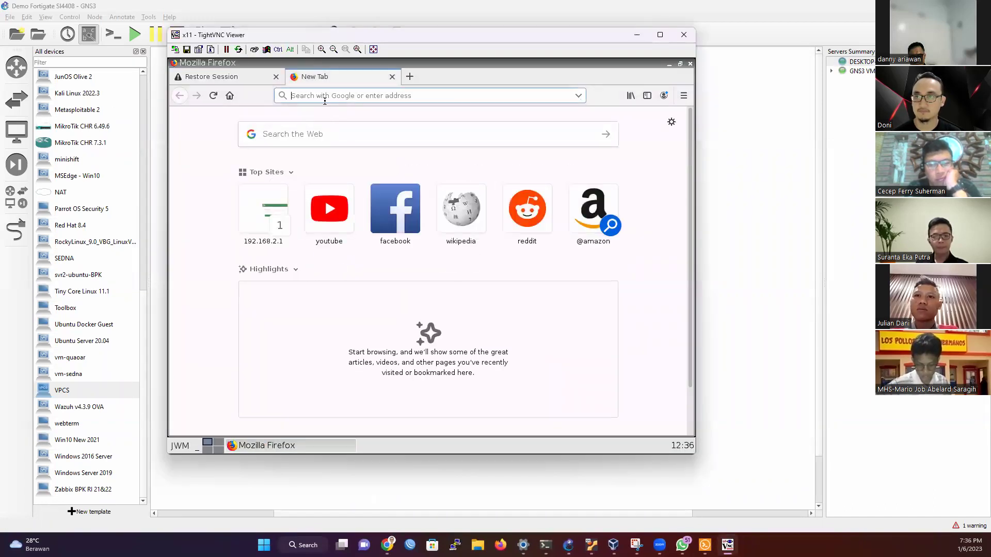
type("deti")
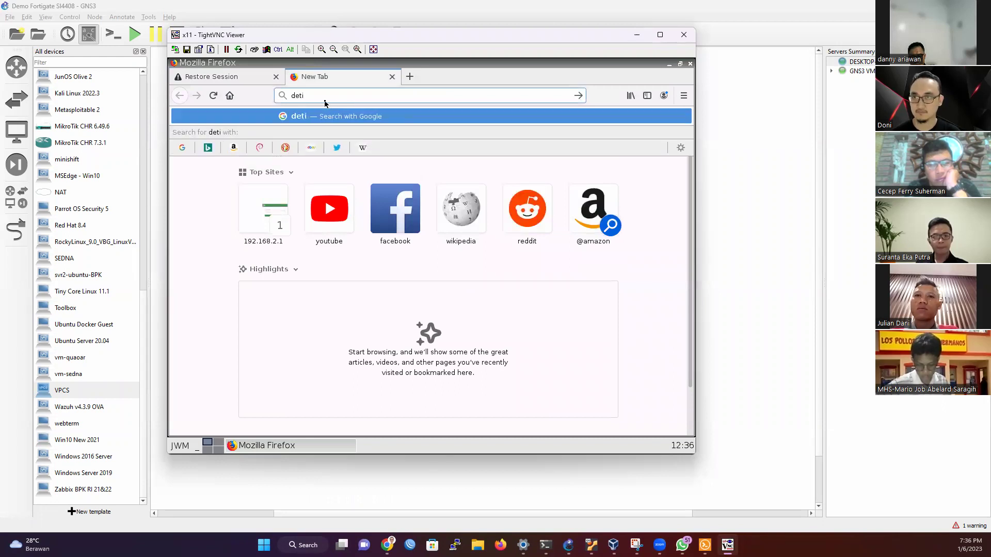
type("k.com")
key("Return")
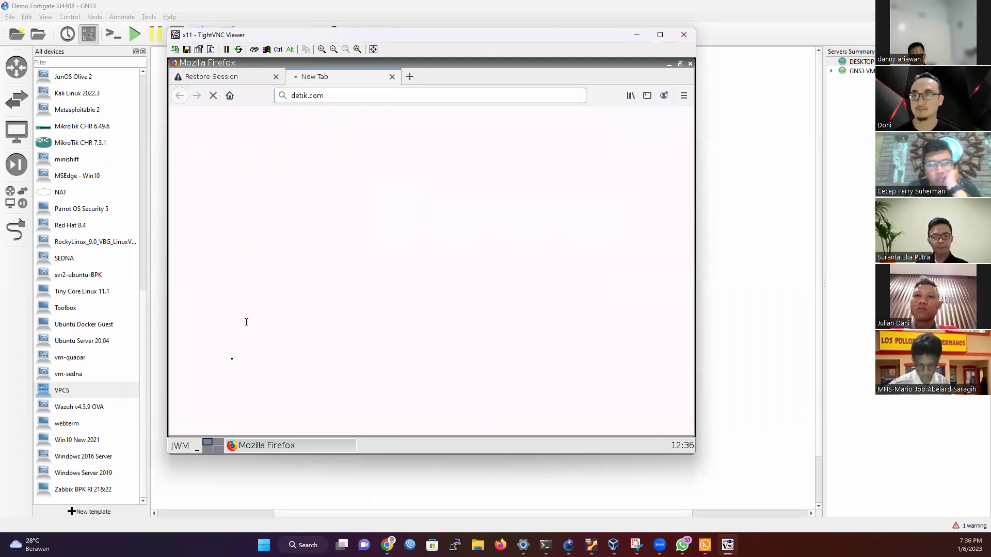
Step: Open a new terminal on the webterm desktop and run ifconfig, showing eth0 at 192.168.2.3
left_click(194, 449)
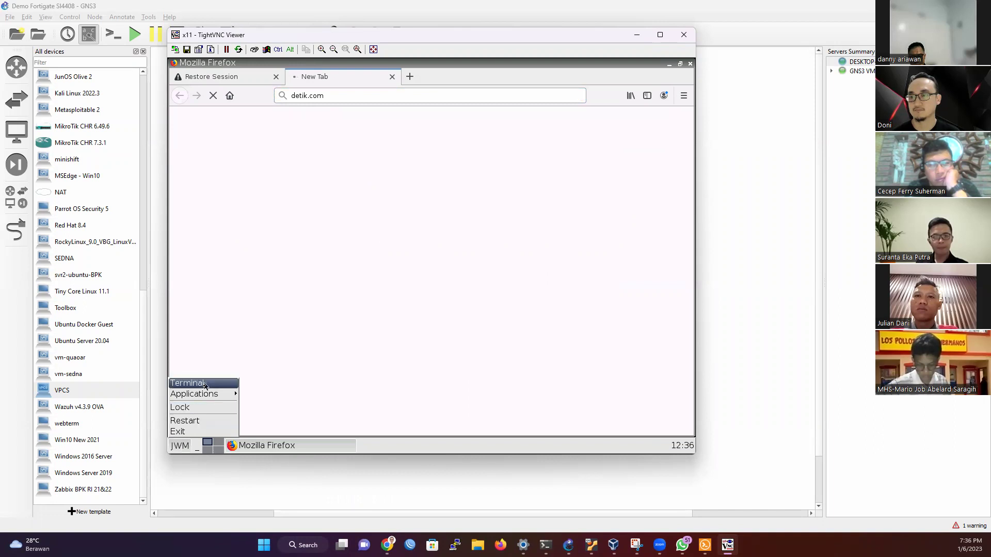
left_click(307, 314)
type("ping")
key("BackSpace")
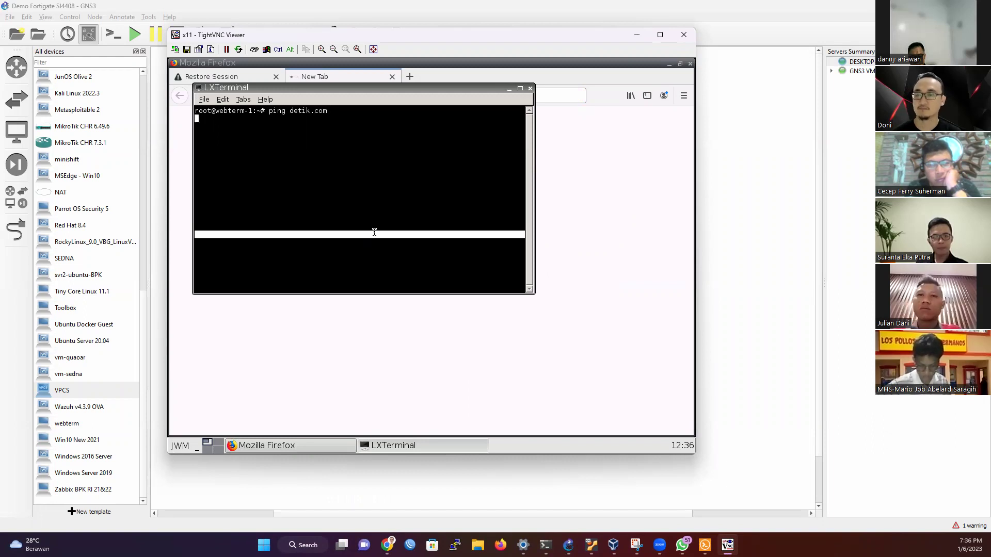
left_click_drag(377, 87, 426, 167)
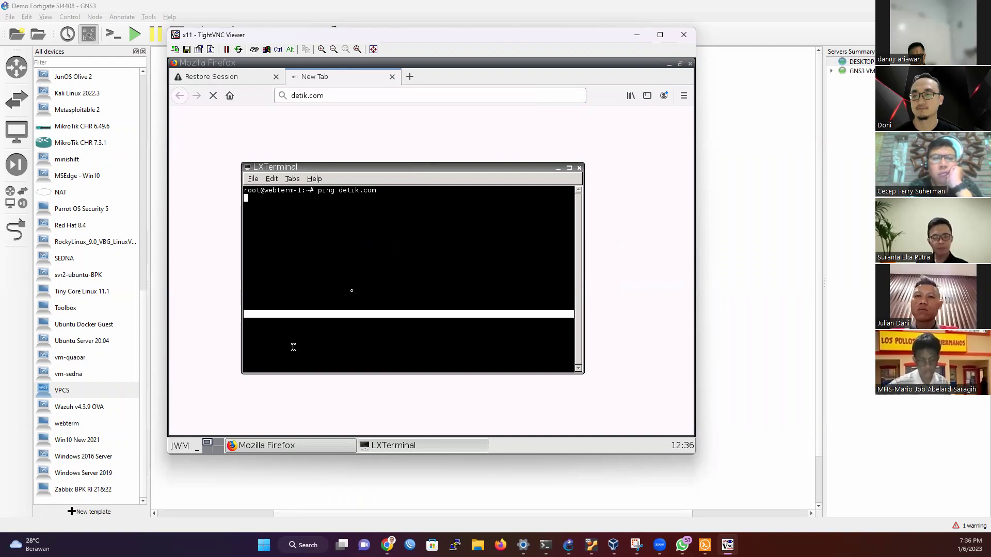
key("ctrl+c")
type("ifco")
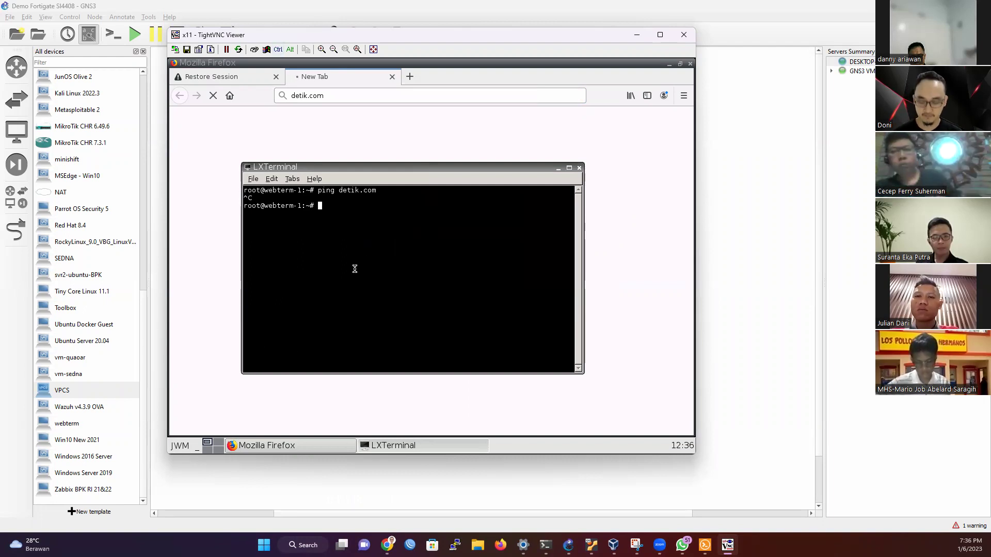
type("nfig")
key("Return")
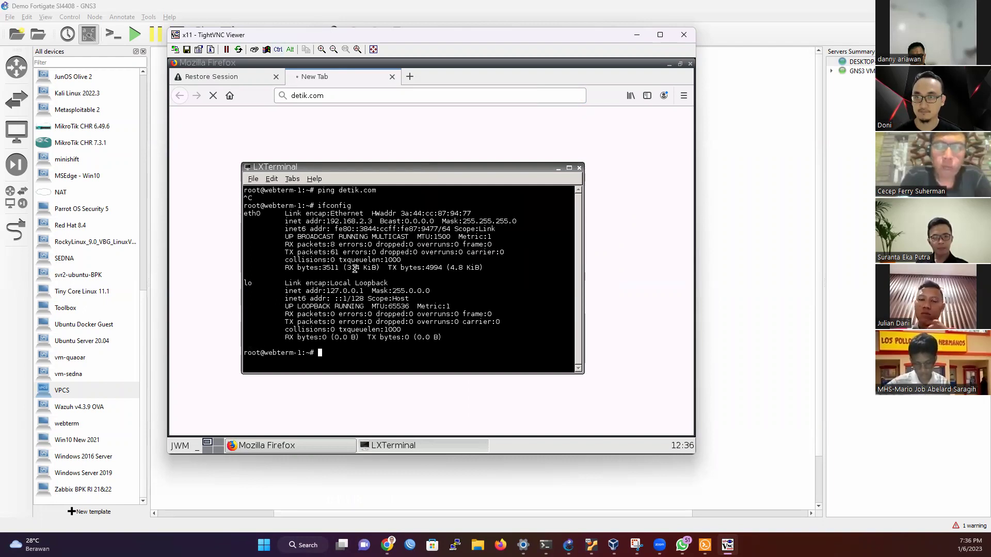
Step: Run cat /etc/host, which reports no such file, then recall the command
type("cat /etc/host")
key("Tab")
key("Tab")
key("Tab")
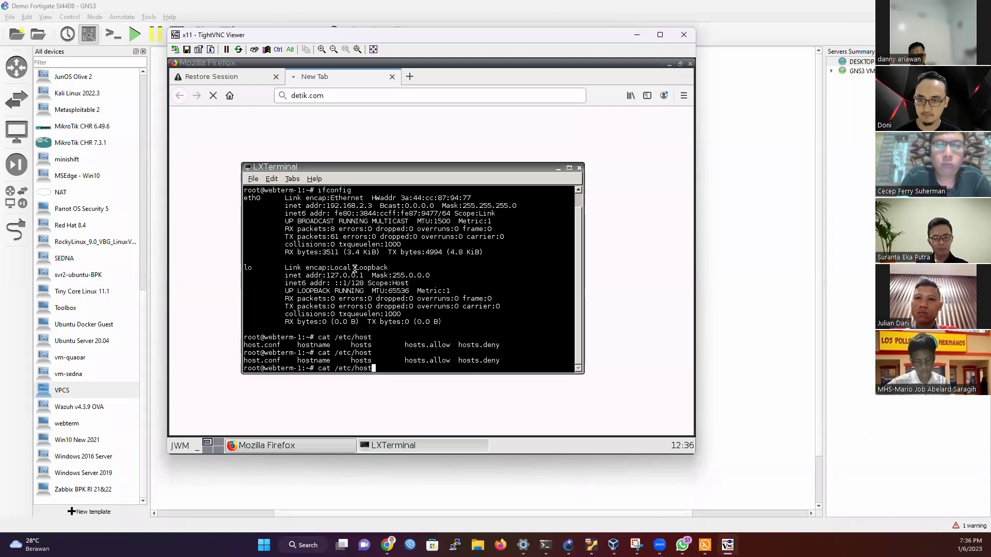
key("BackSpace")
key("BackSpace")
key("BackSpace")
type("nam")
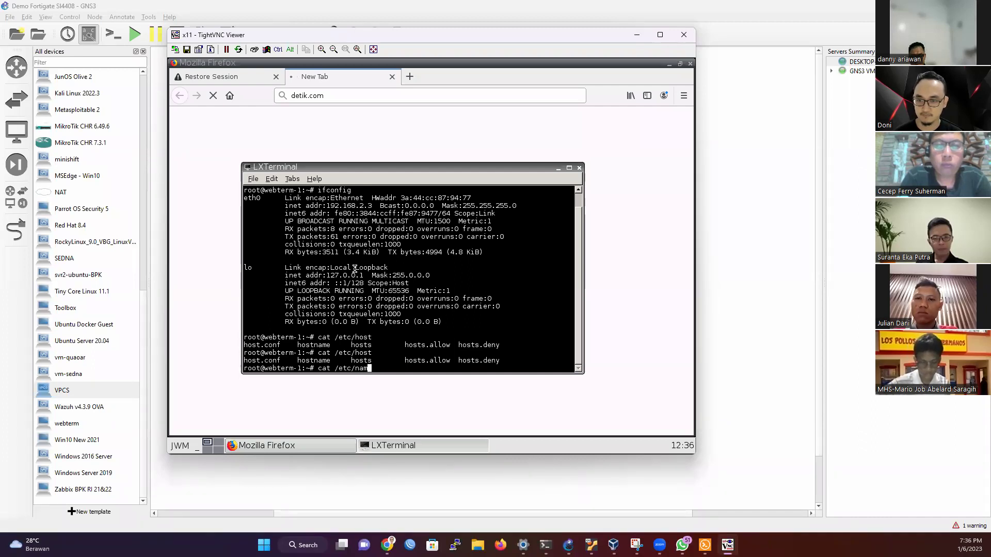
key("Tab")
key("Tab")
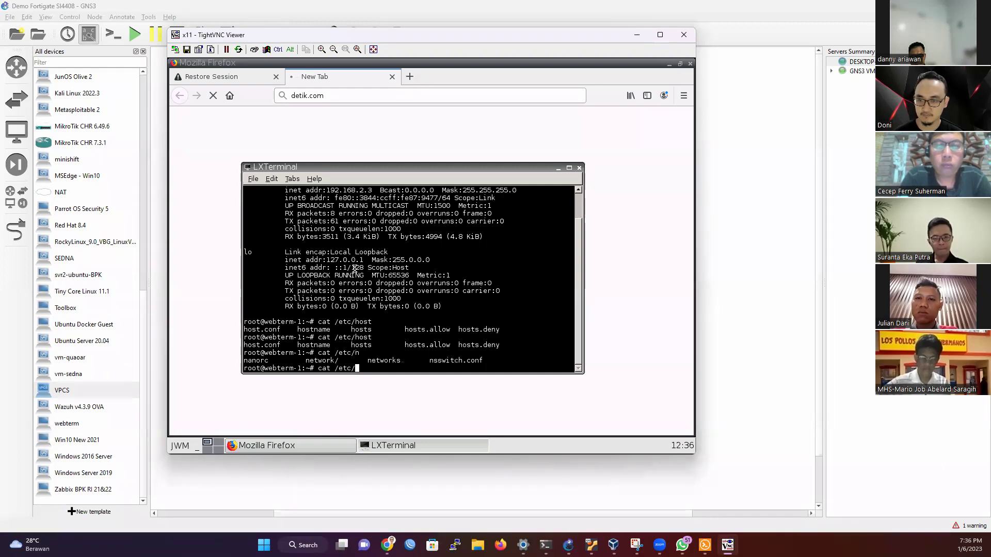
type("na")
key("Tab")
type(".")
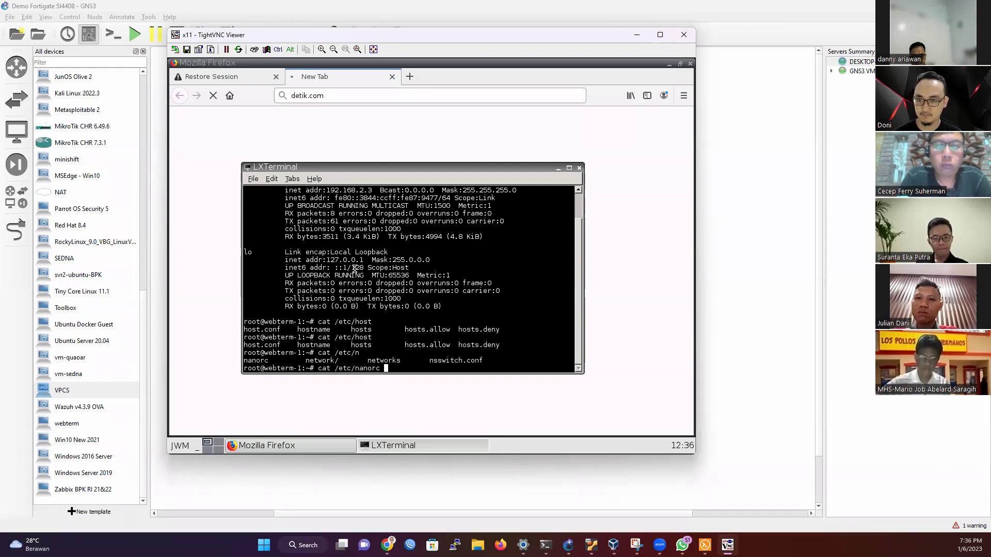
key("BackSpace")
type("o")
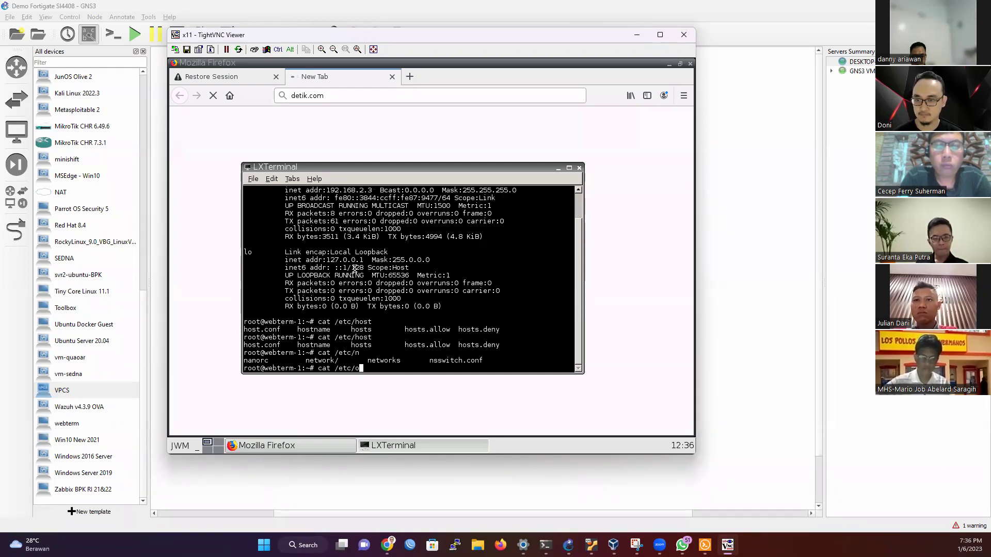
type("os")
key("Tab")
key("Tab")
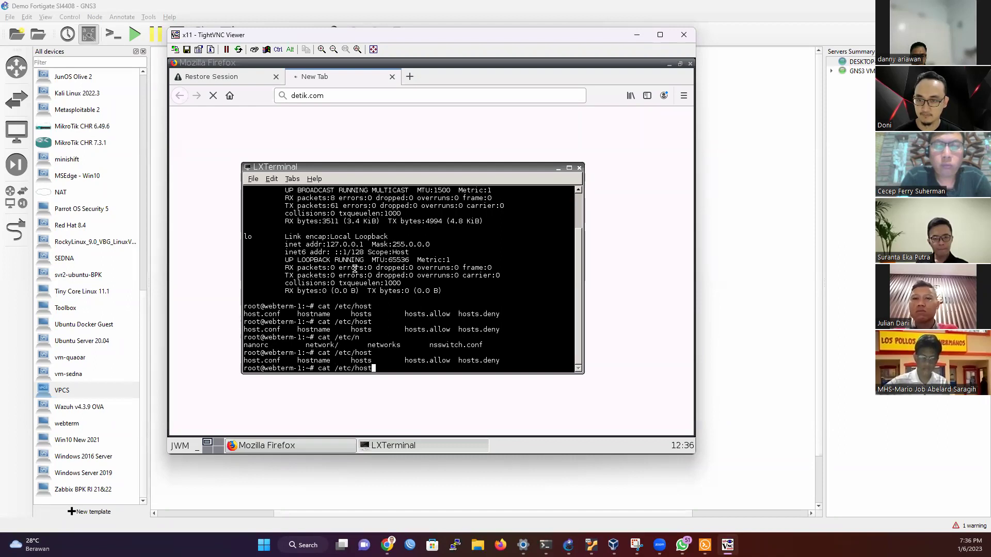
key("Return")
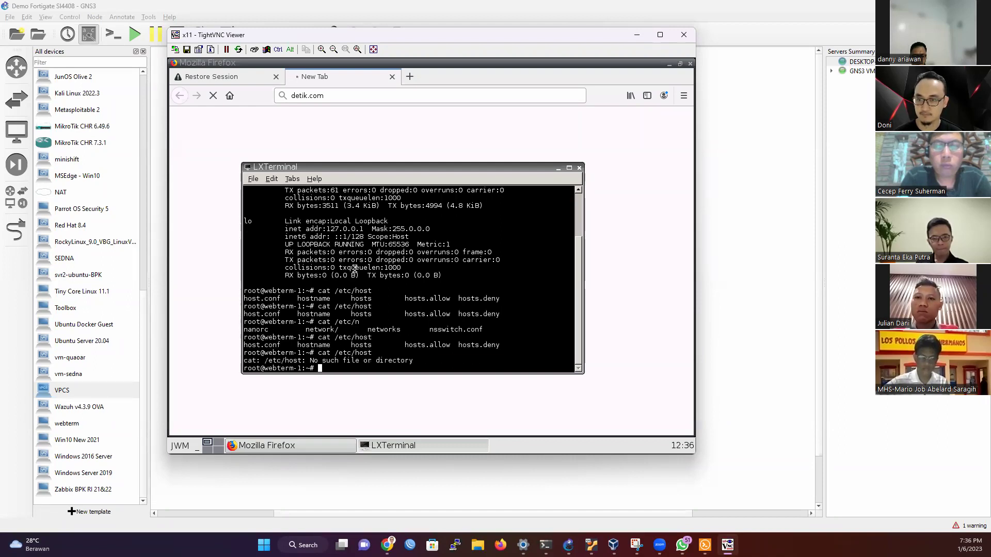
key("Up")
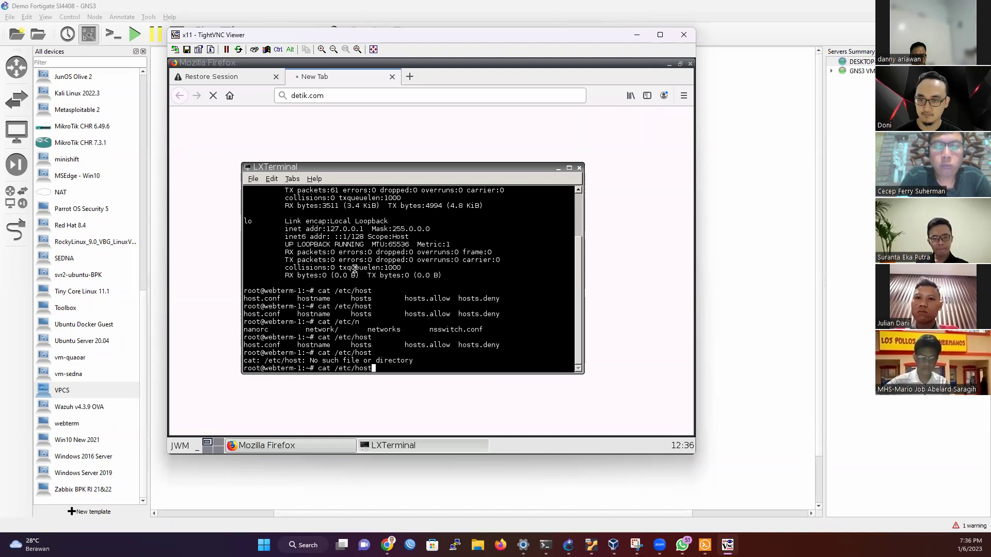
Step: Print /etc/hosts, which lists webterm-1 and localhost
type("s")
key("Return")
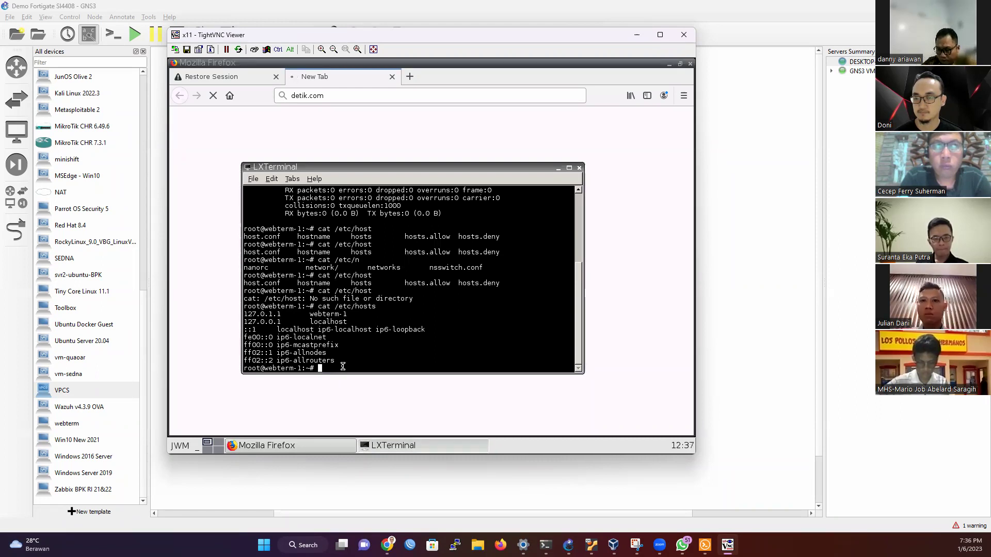
type("ping")
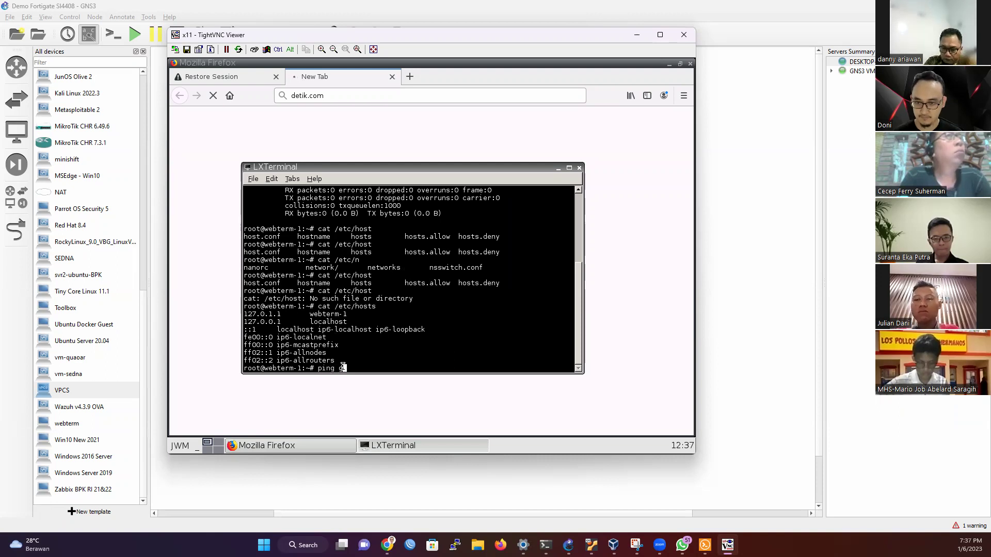
key("BackSpace")
key("BackSpace")
key("BackSpace")
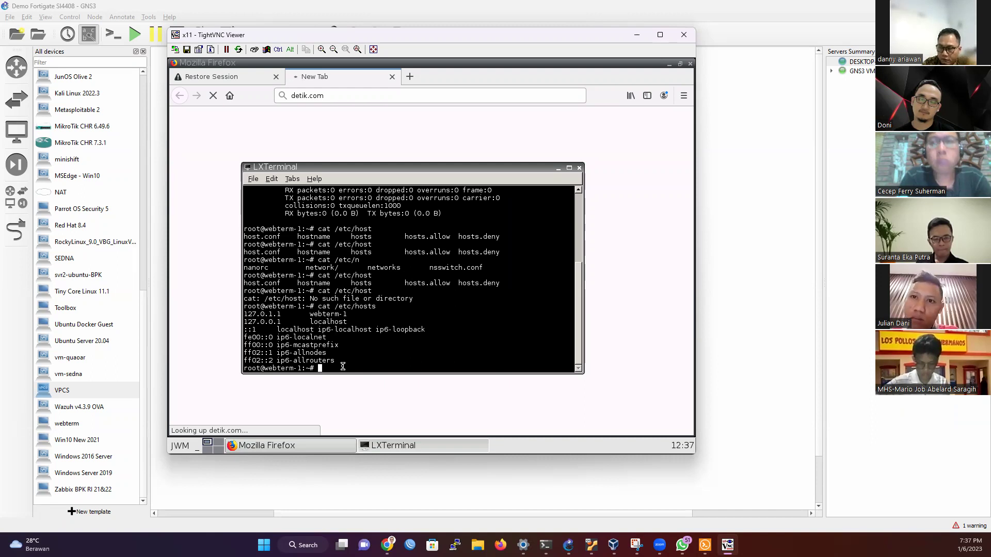
Step: Open /etc/host.conf in nano, revealing it contains only 'multi on'
type("nano ")
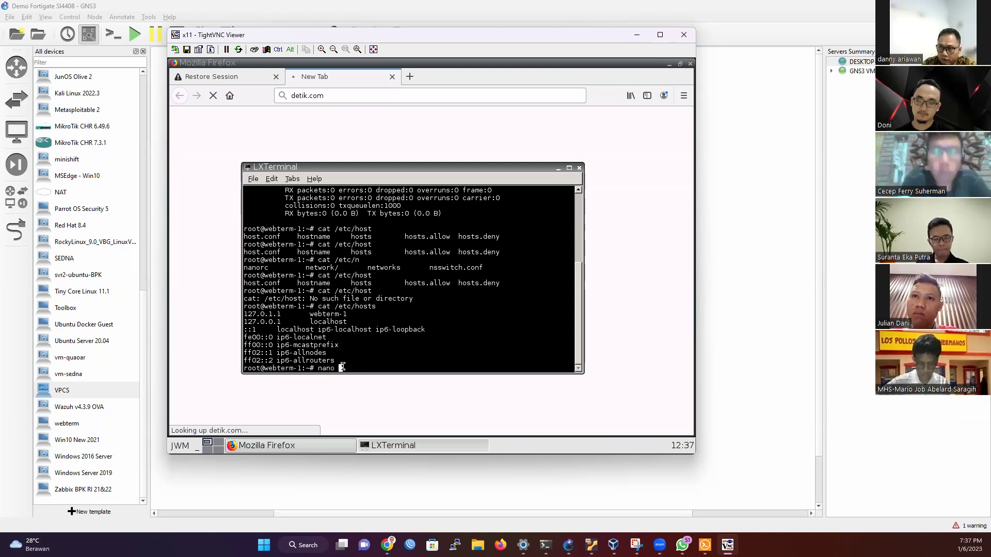
type("/etc/n")
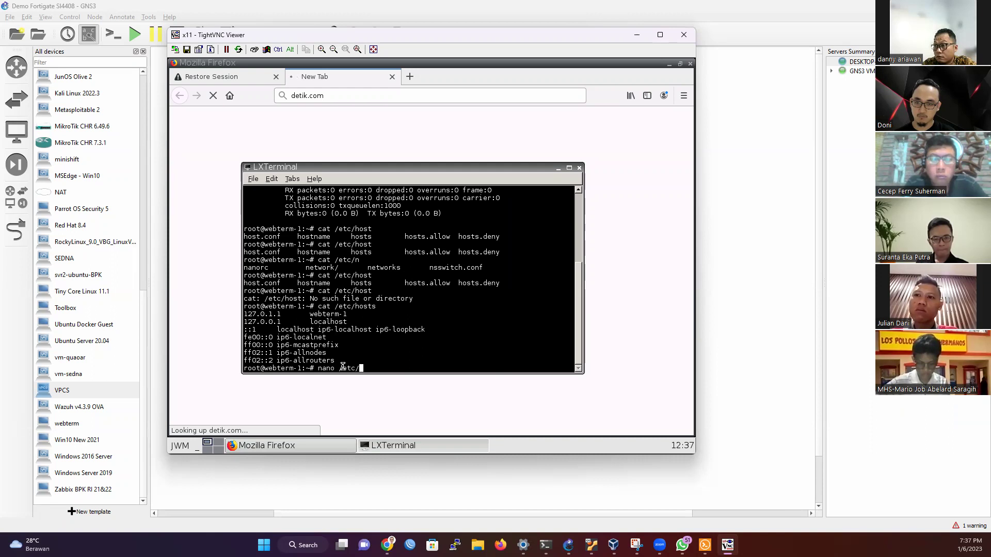
key("Tab")
key("Tab")
key("BackSpace")
type("bin")
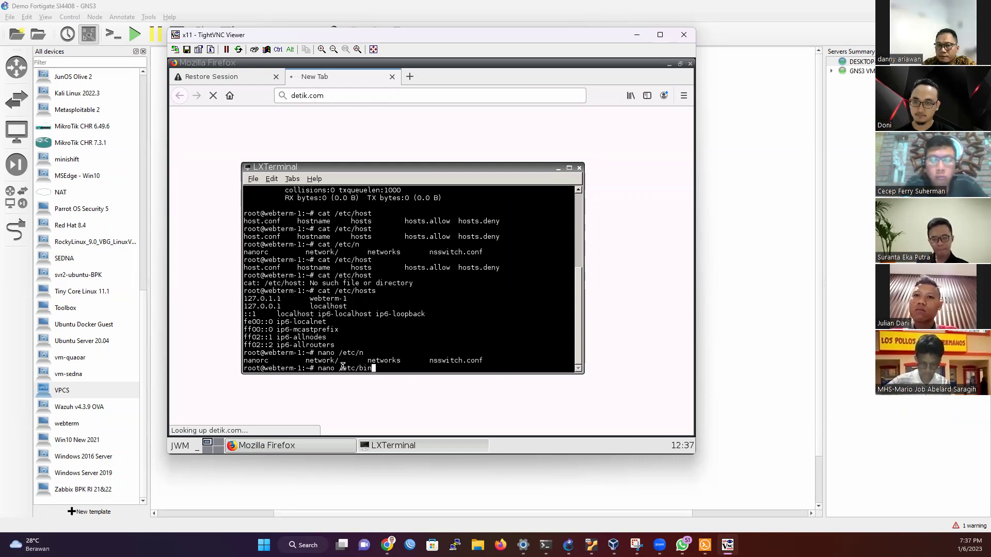
key("Tab")
key("Tab")
key("BackSpace")
key("BackSpace")
key("BackSpace")
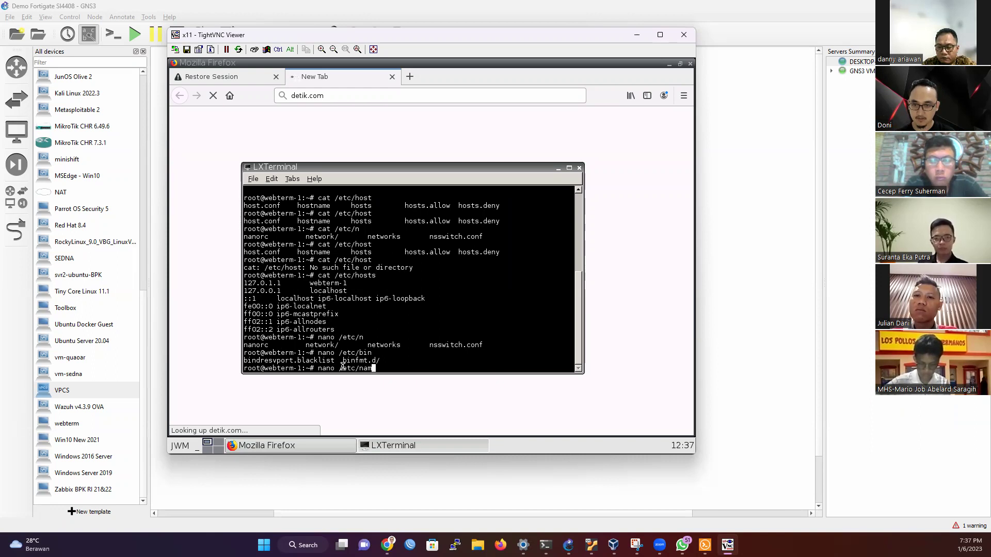
type("host")
key("Tab")
key("Tab")
type("s")
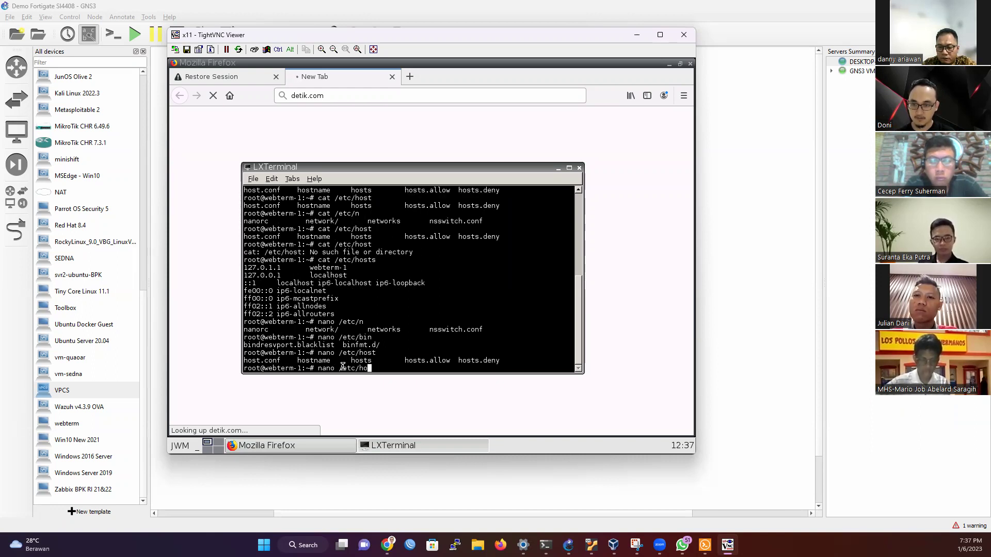
key("Tab")
key("Return")
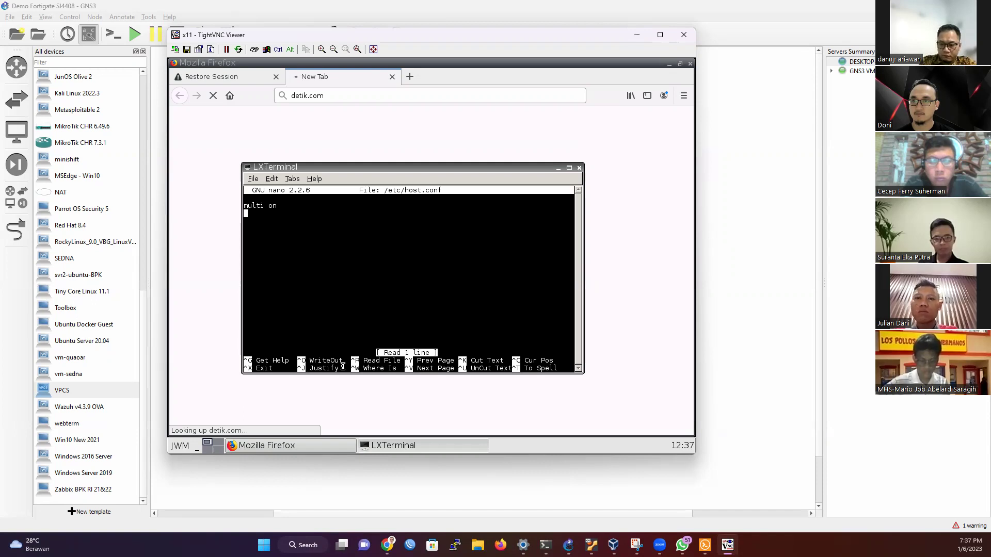
Step: Exit nano and clear the recalled command from the shell prompt
key("ctrl+x")
key("Up")
key("BackSpace")
key("BackSpace")
key("BackSpace")
key("BackSpace")
key("BackSpace")
key("BackSpace")
key("BackSpace")
key("BackSpace")
key("BackSpace")
key("BackSpace")
key("BackSpace")
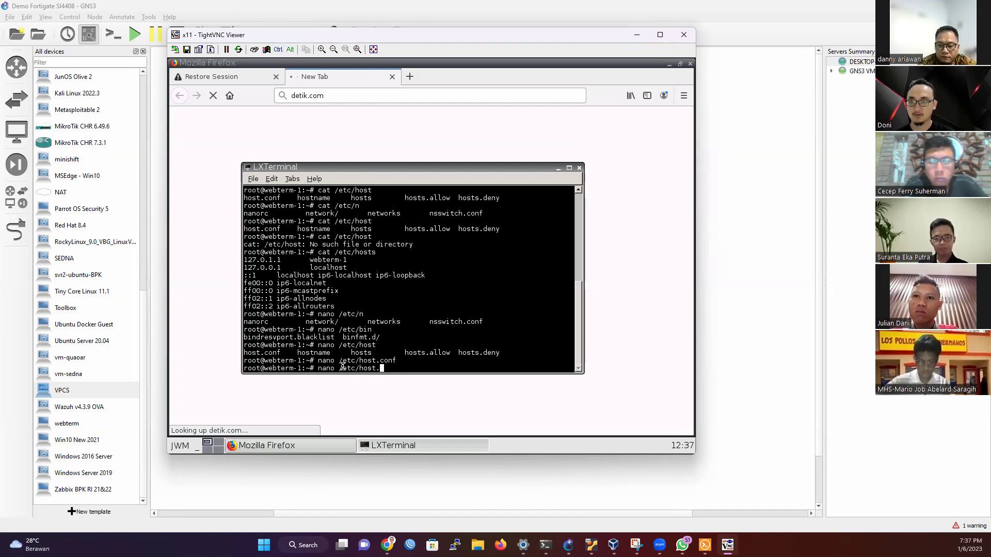
key("BackSpace")
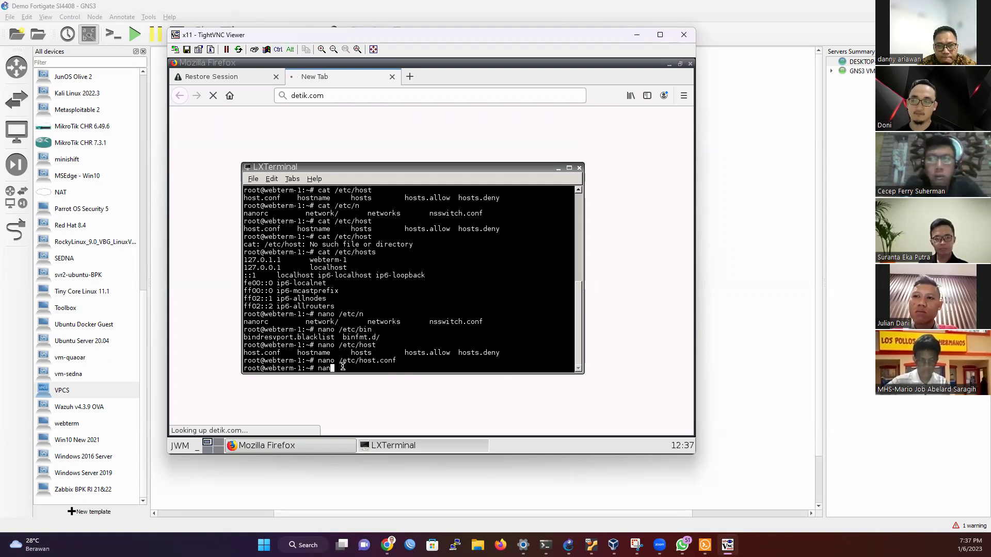
key("BackSpace")
key("BackSpace")
key("BackSpace")
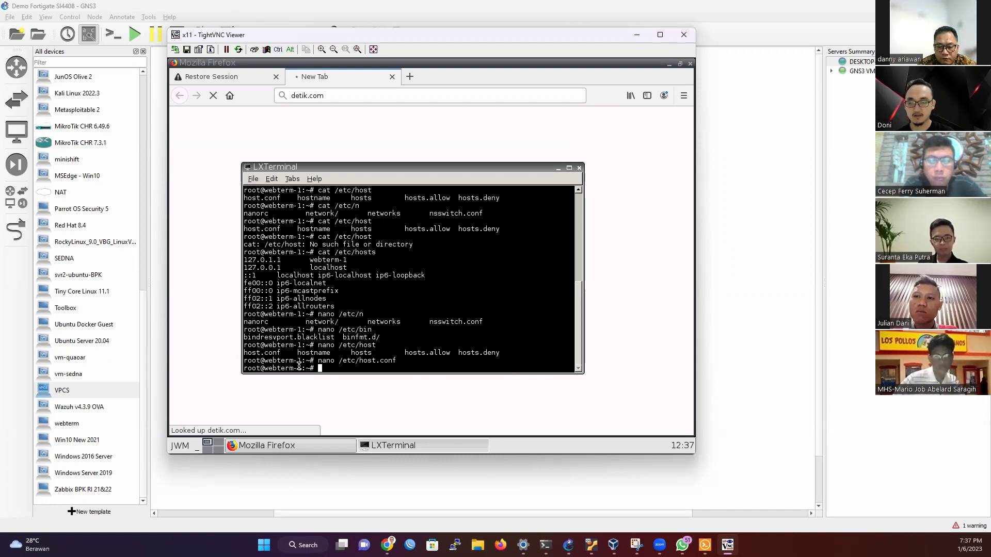
Step: List /etc entries starting with b (bash.bashrc, bash_completion.d/, binfmt.d/), then open the desktop main menu
type("cat /etc/n")
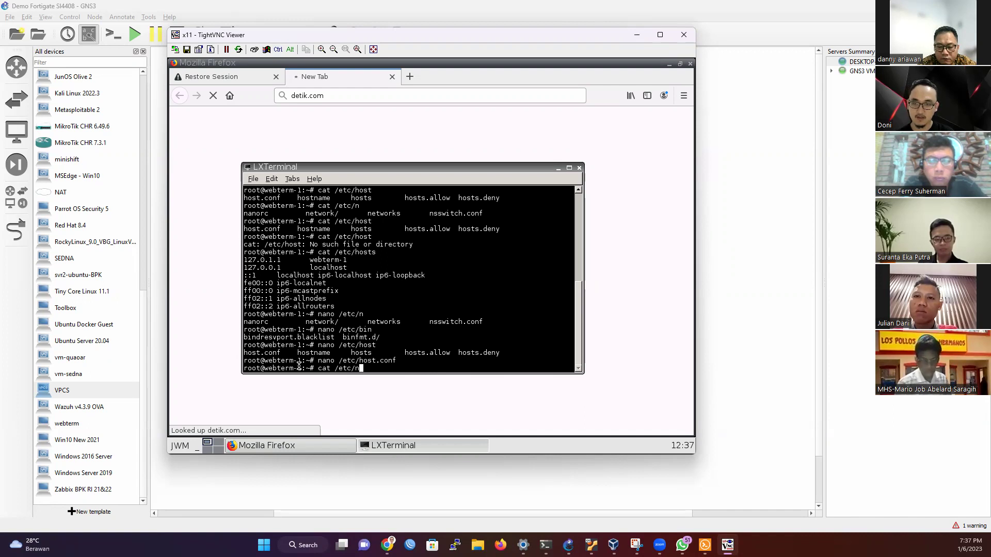
key("BackSpace")
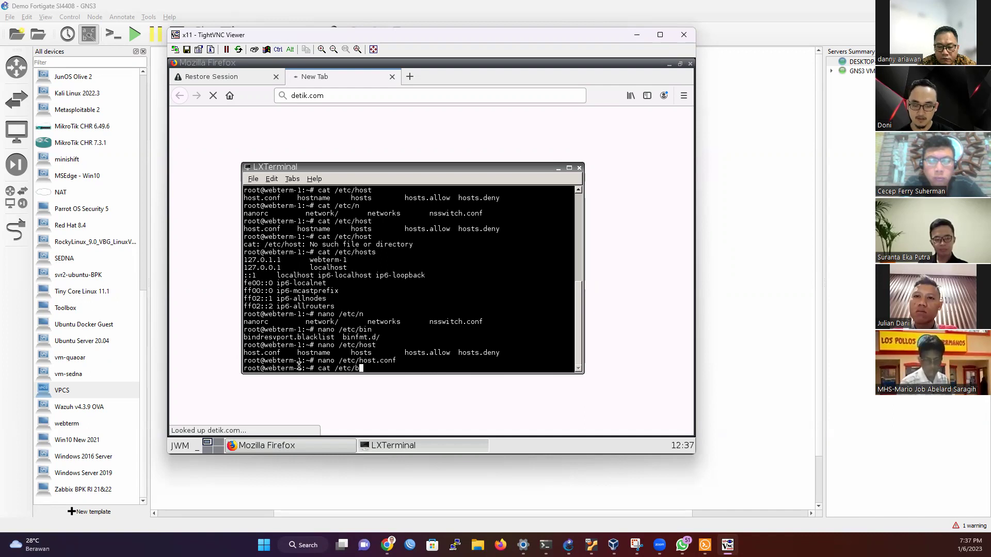
type("na")
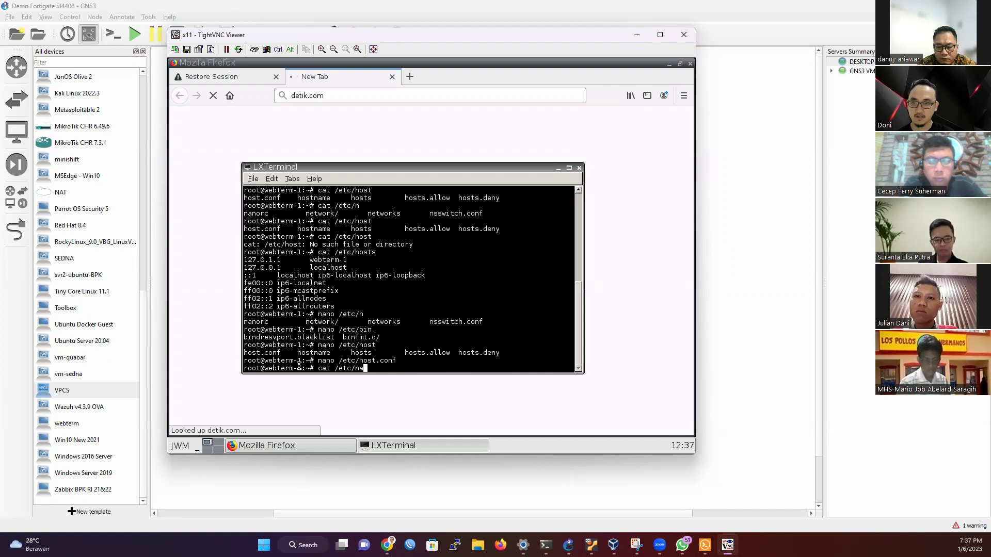
key("Tab")
key("Tab")
key("n")
key("BackSpace")
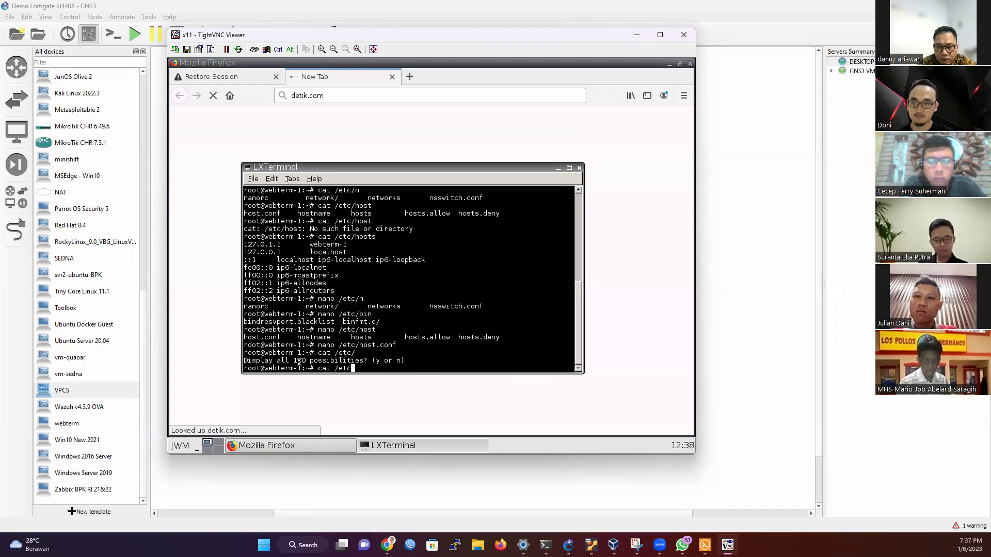
type("/")
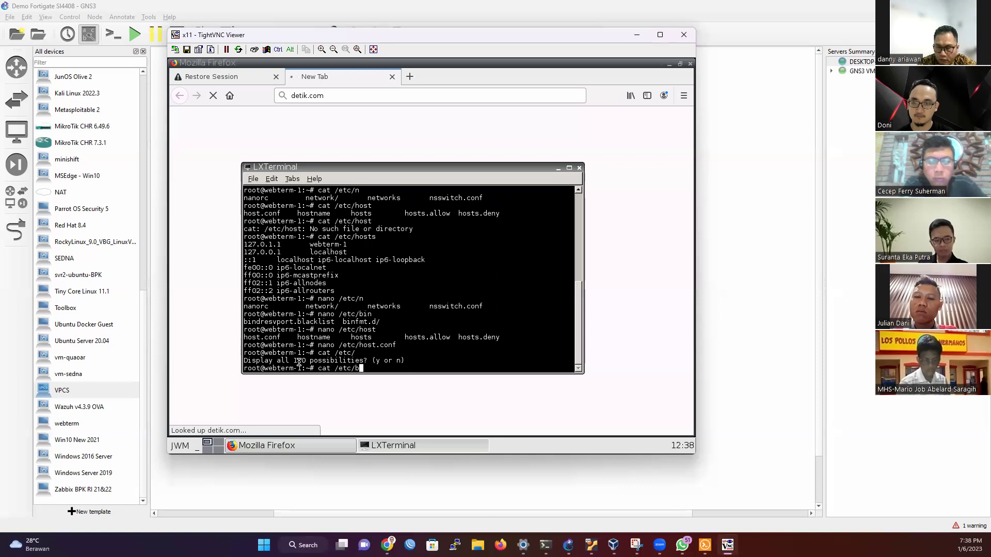
type("b")
key("Tab")
key("Tab")
key("BackSpace")
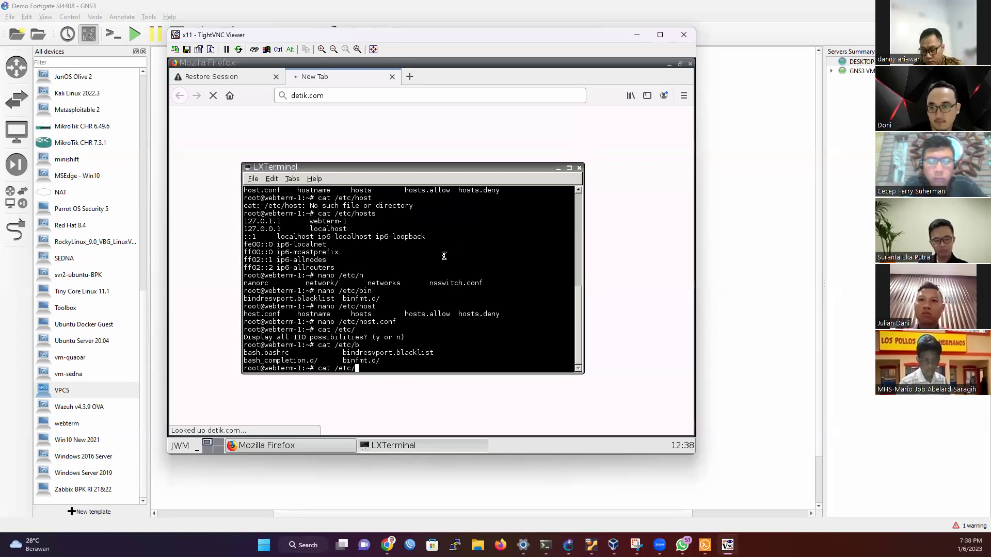
left_click(184, 447)
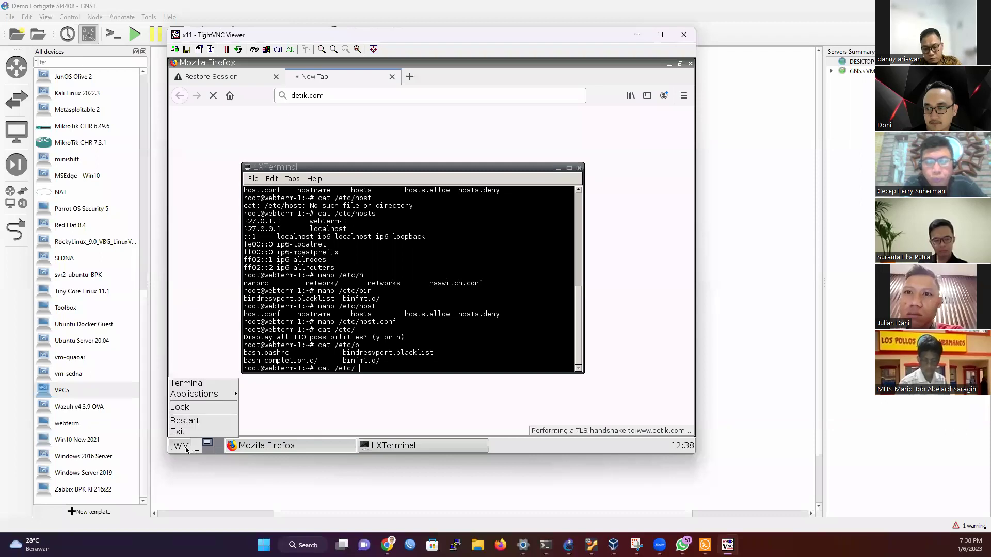
Step: Dismiss the menu and minimize the terminal to reveal Firefox showing detik.com
left_click(414, 340)
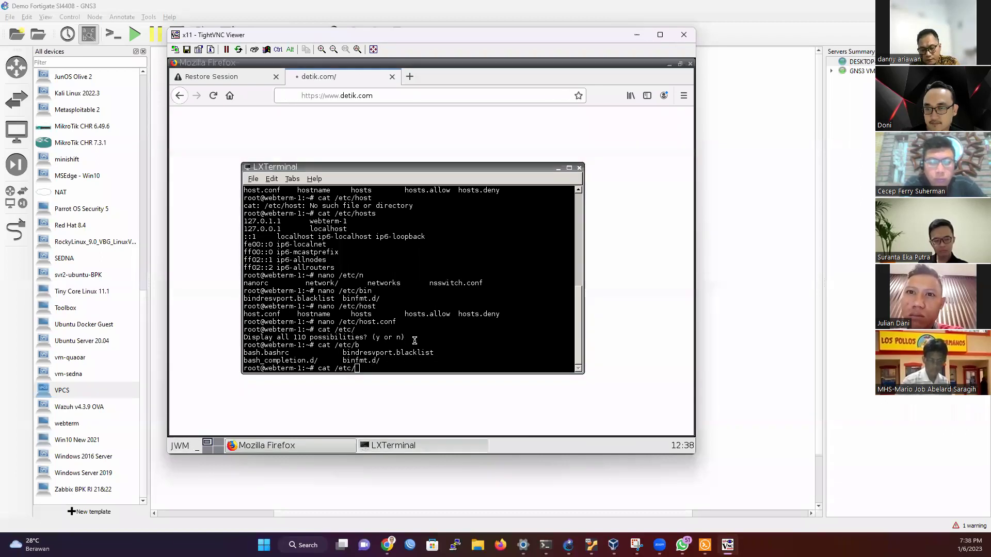
left_click(558, 170)
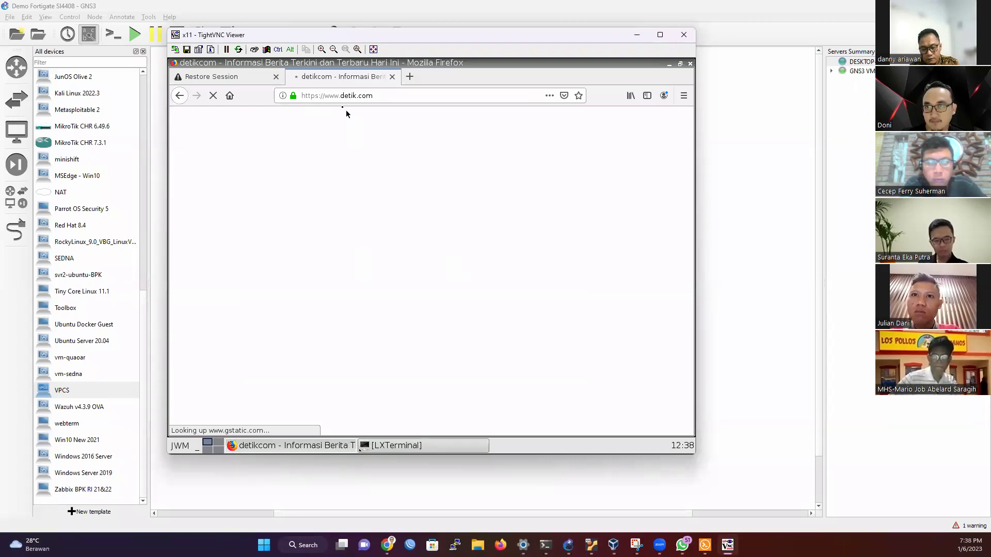
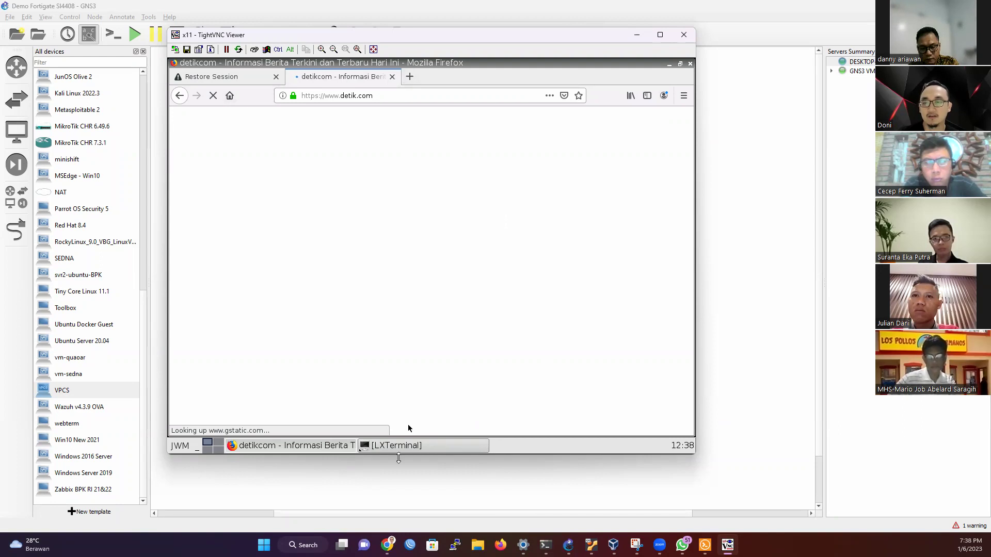
Step: Run ping detik.com in the remote LXTerminal
left_click(407, 445)
key("BackSpace")
key("BackSpace")
key("BackSpace")
key("BackSpace")
key("BackSpace")
key("BackSpace")
key("BackSpace")
key("BackSpace")
key("BackSpace")
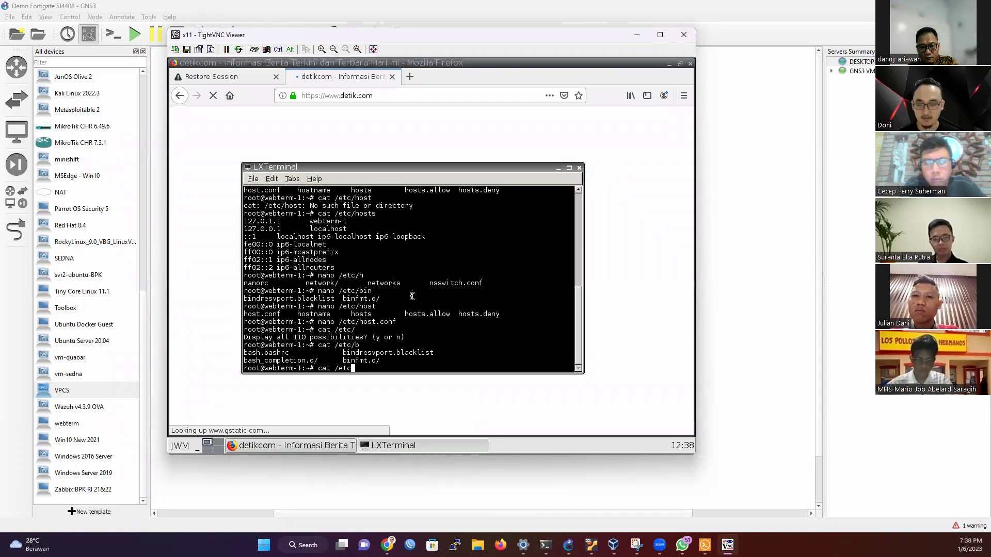
type("ping detik.com")
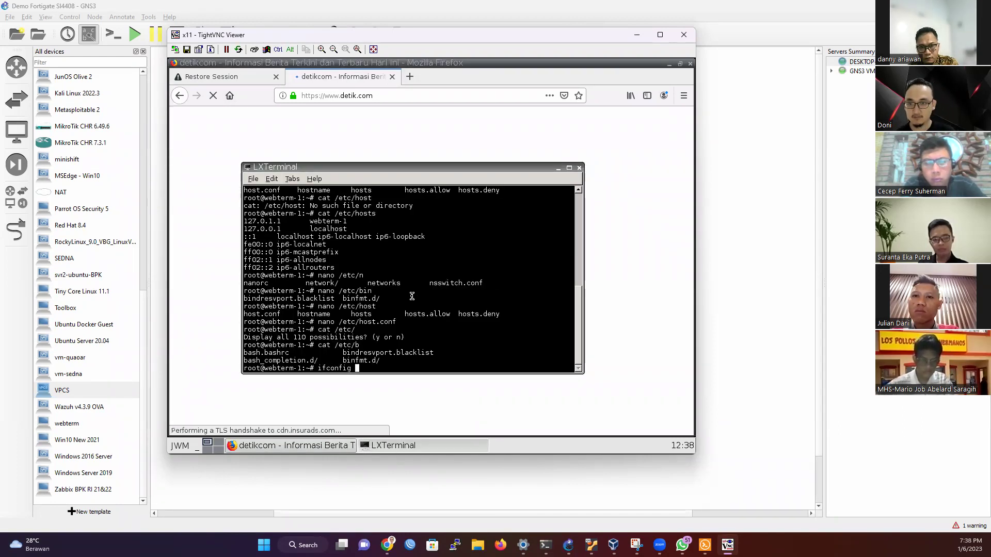
key("Return")
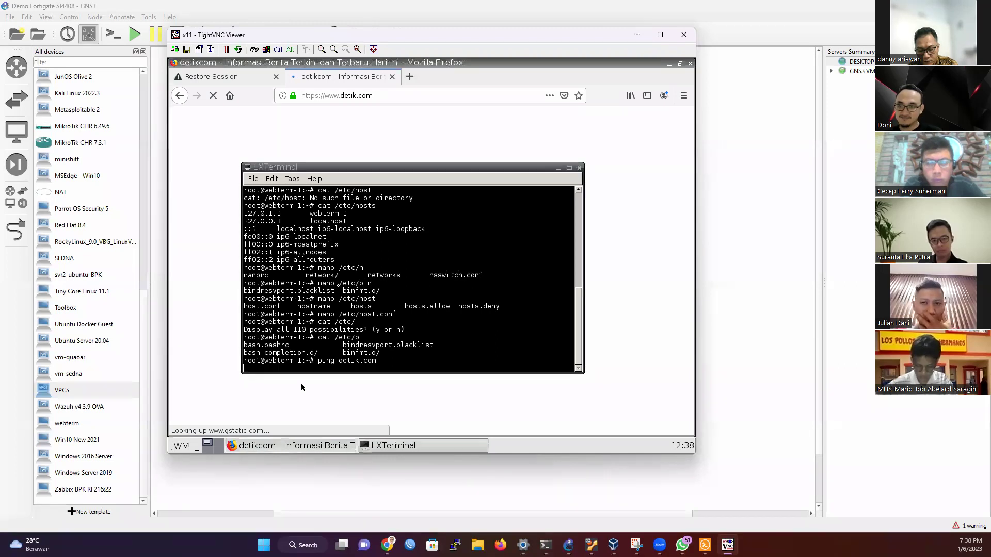
Step: Restart JWM, rerun the detik.com ping, and return to Firefox's Restore Session tab
left_click(182, 445)
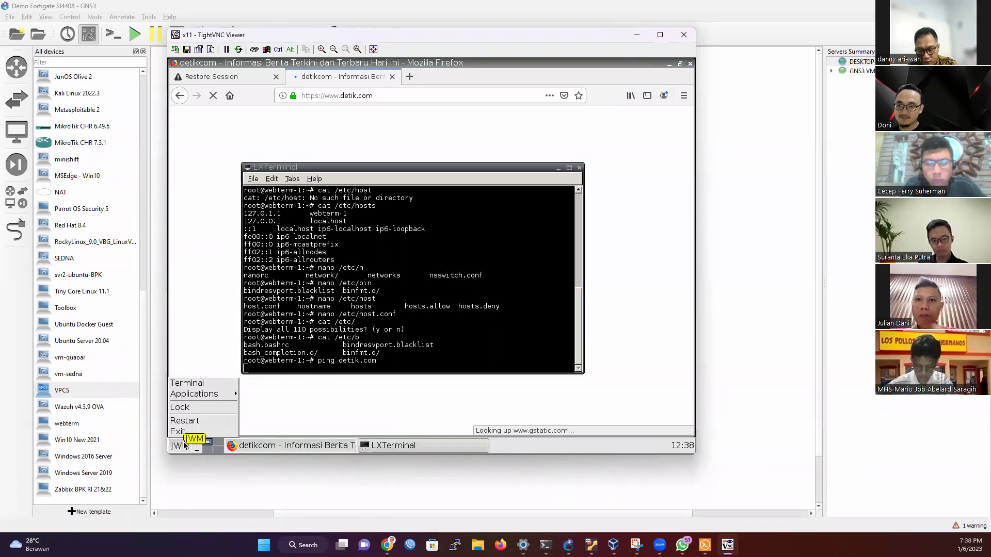
left_click(192, 422)
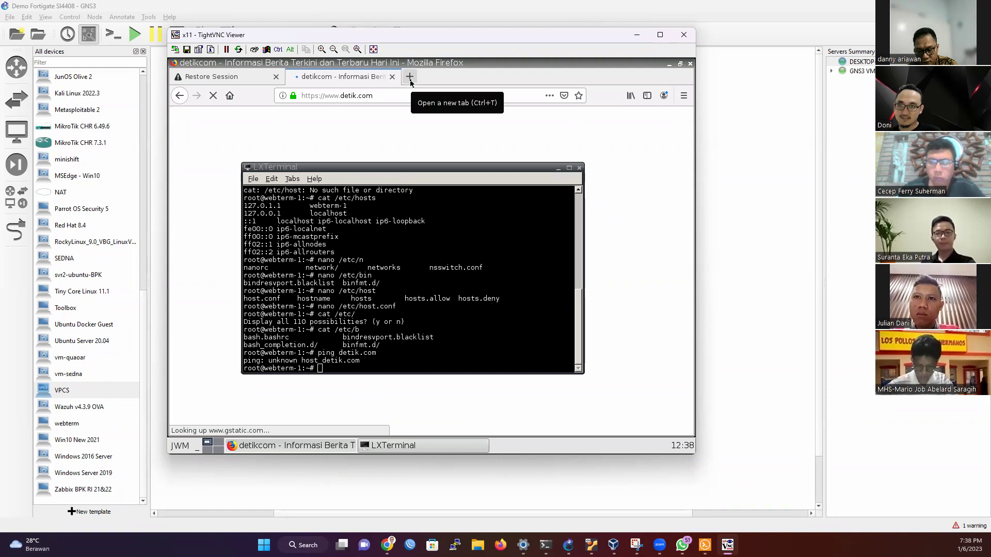
key("Up")
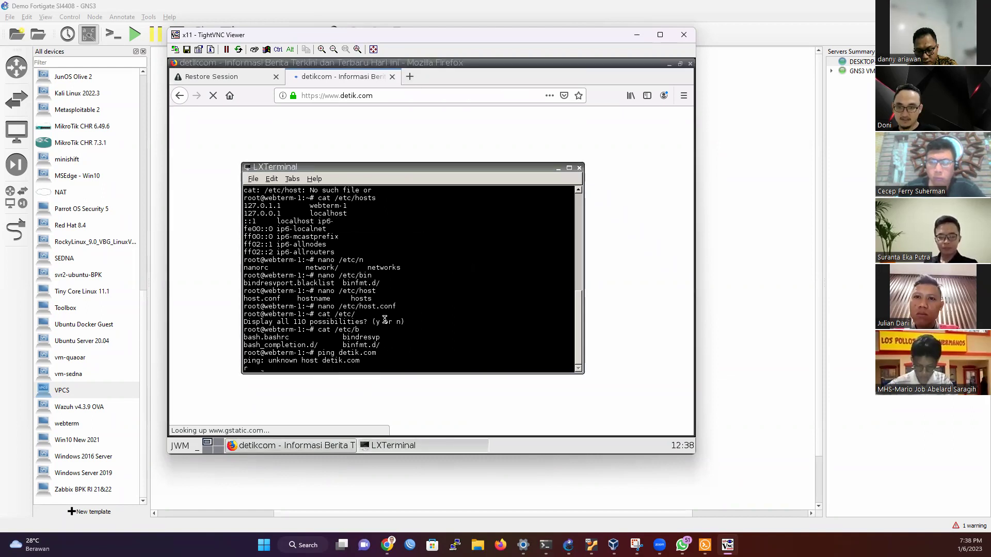
key("Return")
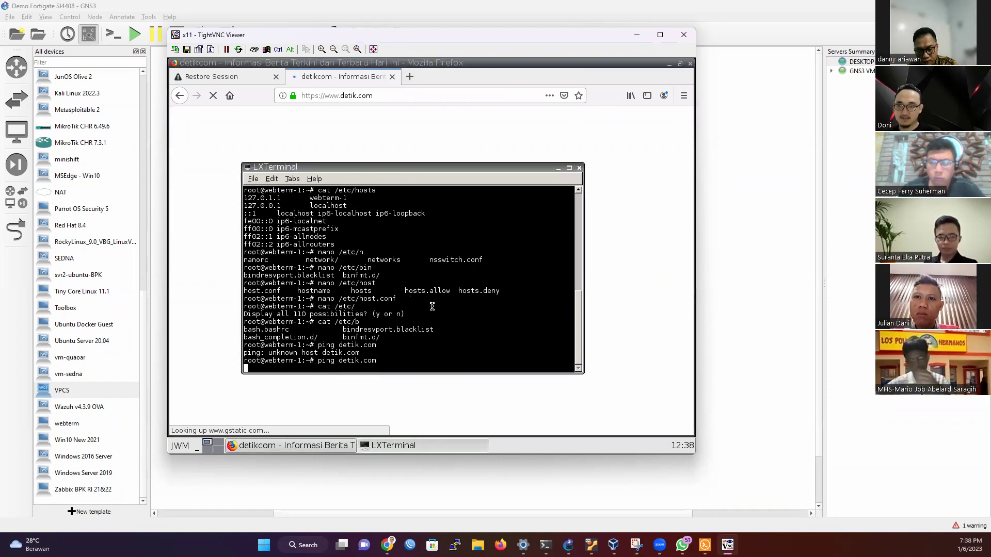
left_click(398, 126)
left_click(241, 79)
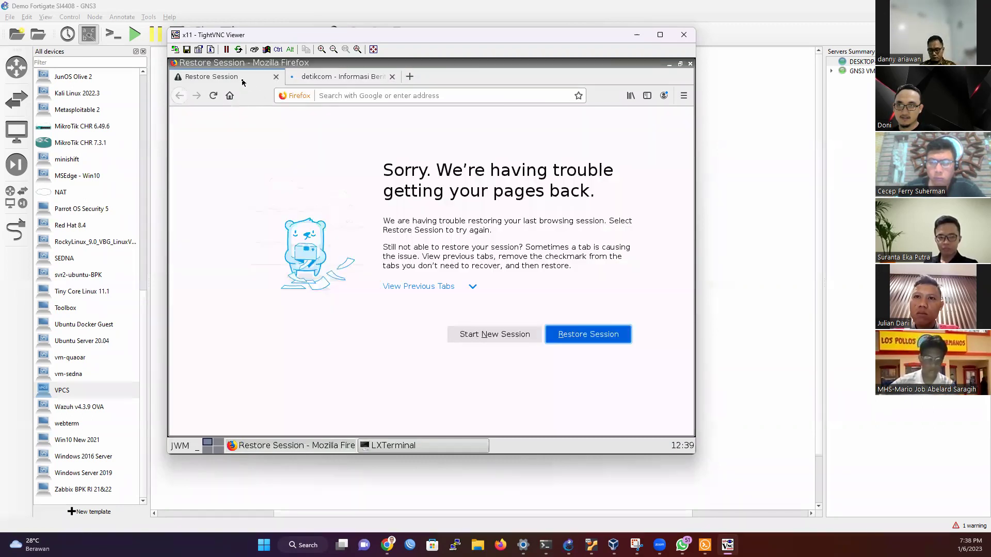
Step: Load fast.com in Firefox and compare it with the detikcom tab
left_click(345, 96)
type("fast.com")
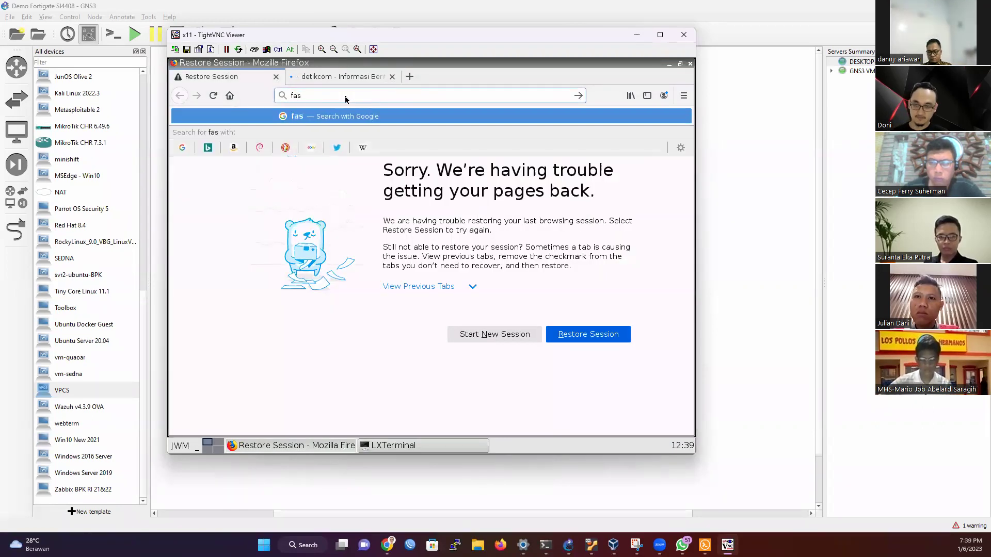
key("Return")
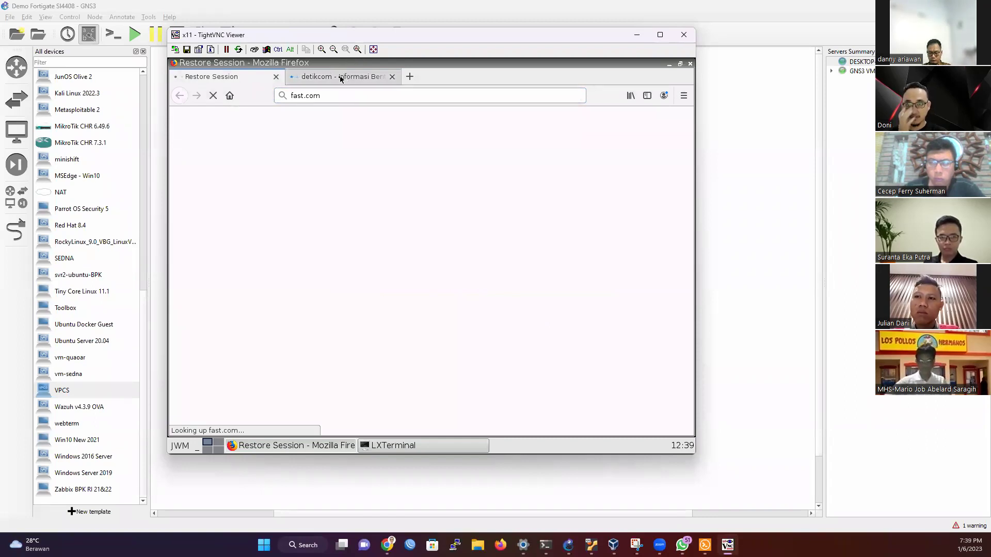
left_click(374, 78)
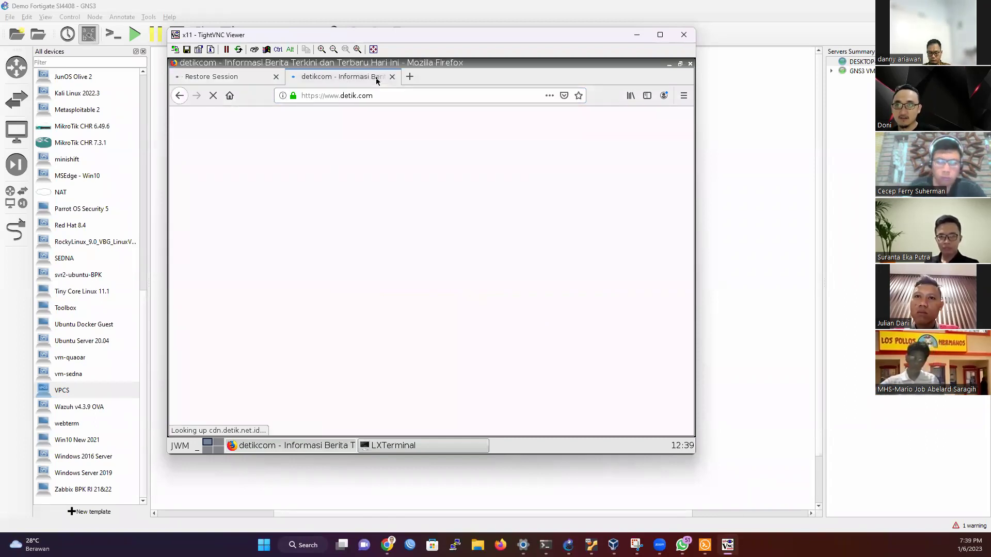
left_click(205, 77)
left_click(343, 77)
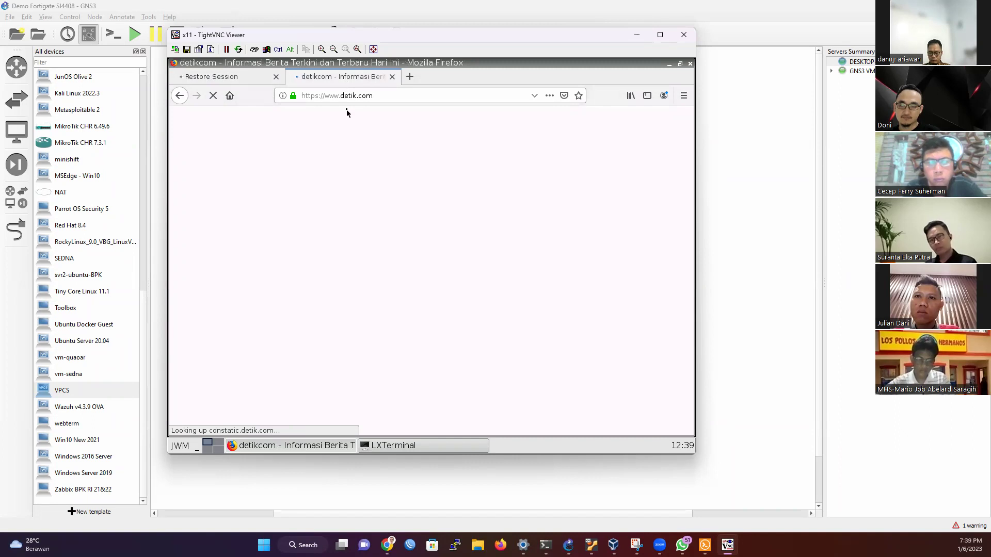
Step: Open Facebook from a new tab's top sites, then try dragging Win10 New 2021 into GNS3
left_click(409, 78)
left_click(409, 199)
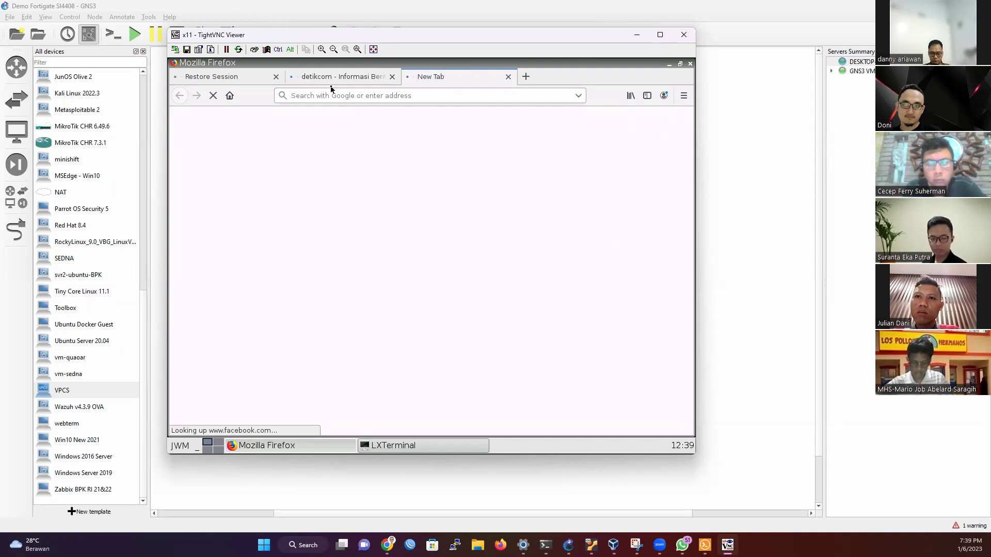
left_click(637, 35)
left_click_drag(74, 438, 305, 312)
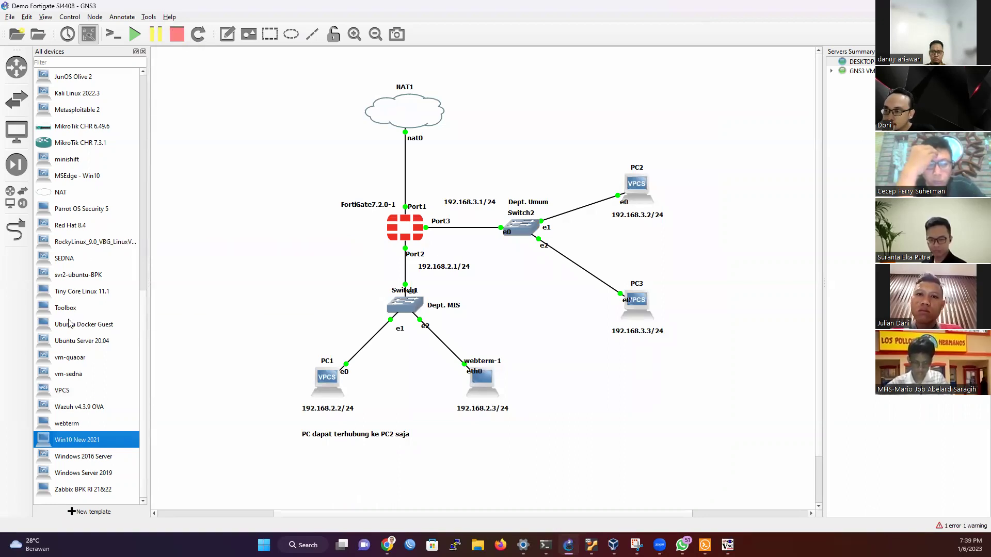
Step: Scroll the All devices list up to Firefox 31.1.1~2, then return to the remote desktop
scroll(71, 323, "up", 1)
scroll(68, 321, "up", 3)
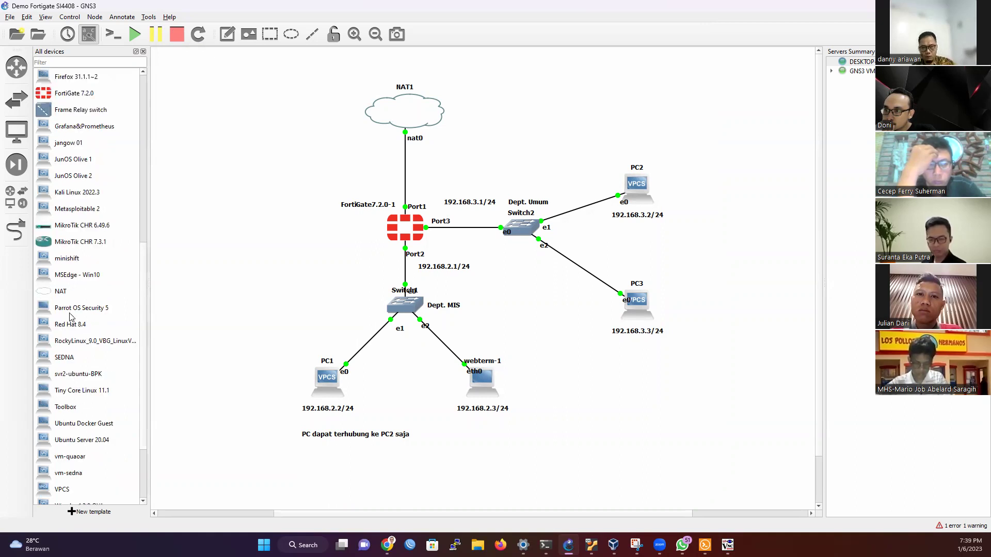
scroll(75, 308, "up", 2)
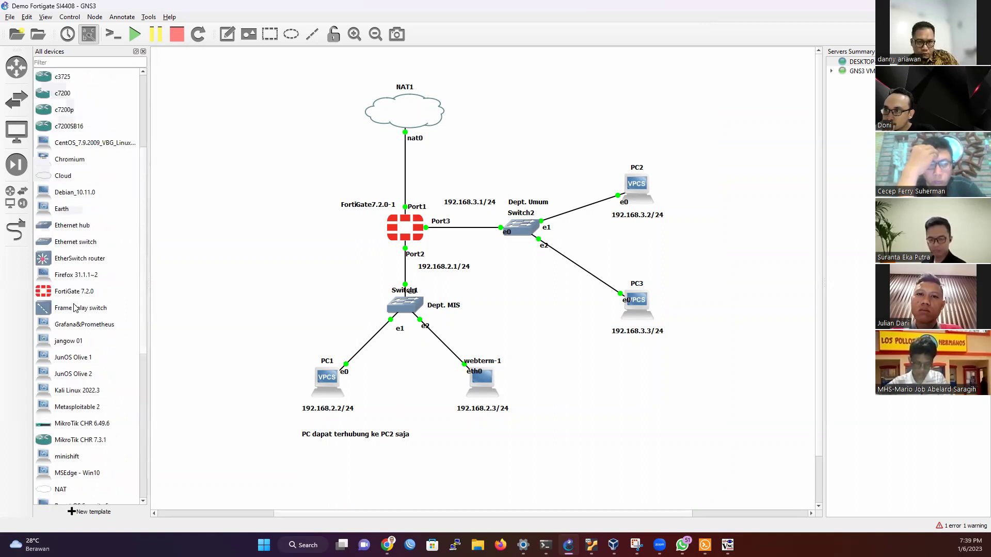
scroll(75, 308, "up", 1)
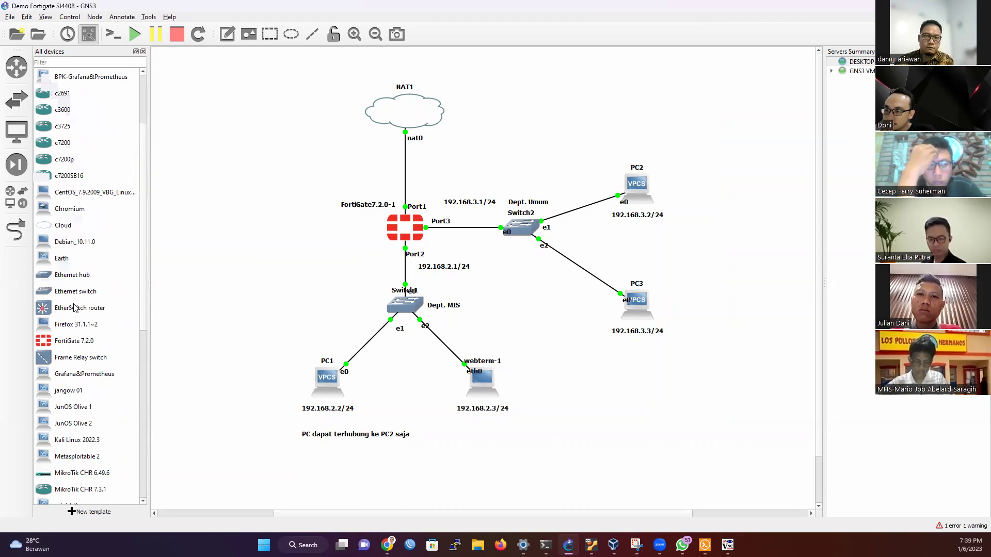
scroll(88, 330, "down", 1)
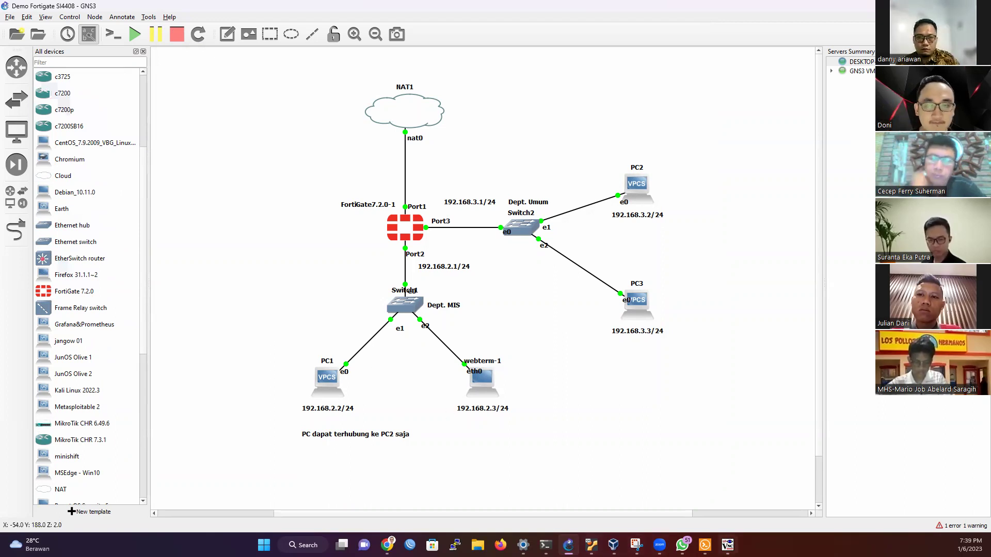
key("alt+Tab")
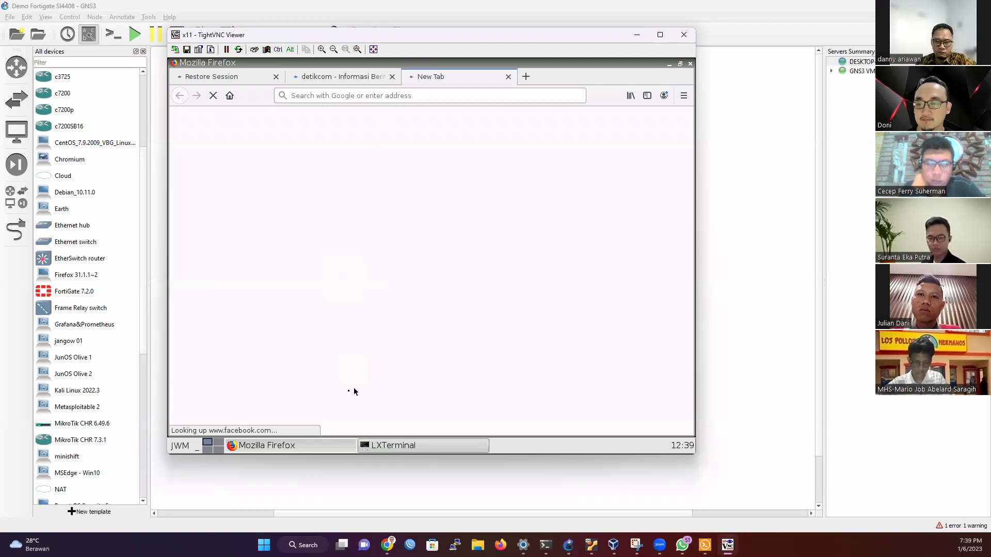
Step: Run and stop a detik.com ping, then hide the viewer and drag Firefox 31.1.1~2 onto the canvas
left_click(350, 79)
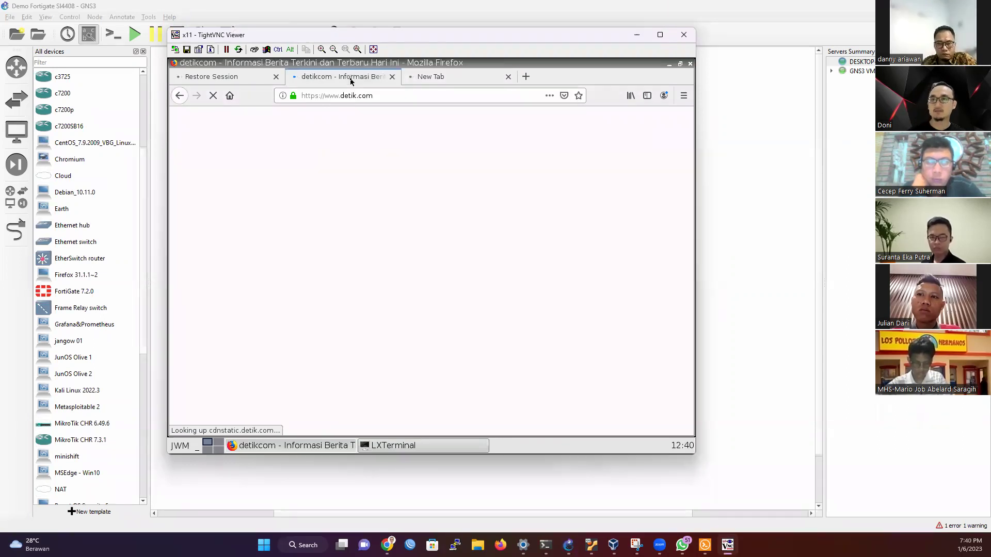
left_click(417, 448)
type("detik.com")
key("Return")
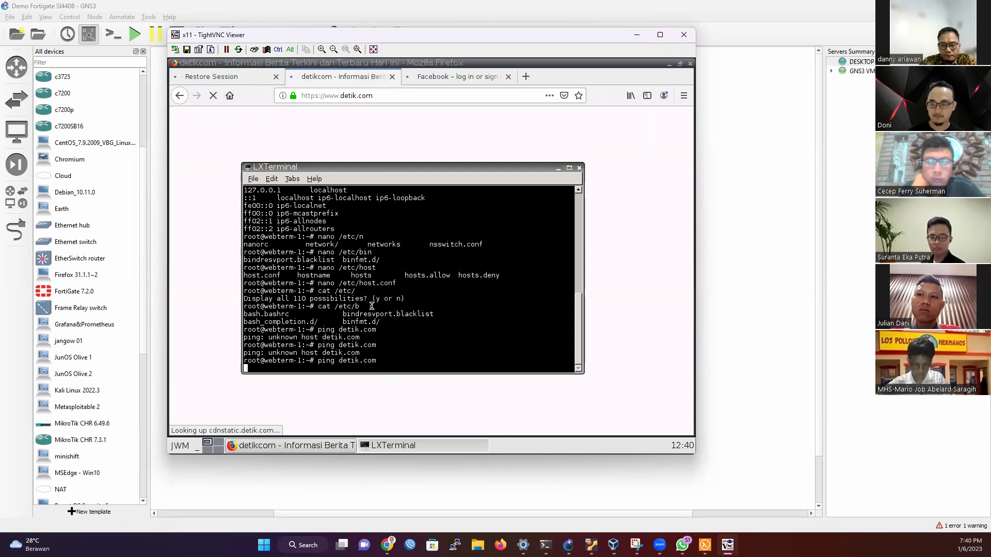
key("ctrl+c")
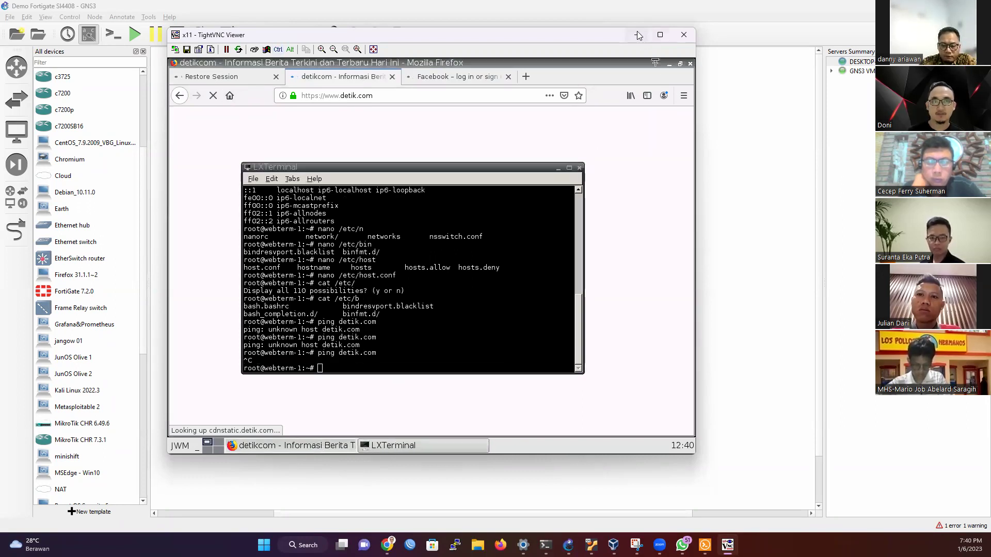
left_click(639, 36)
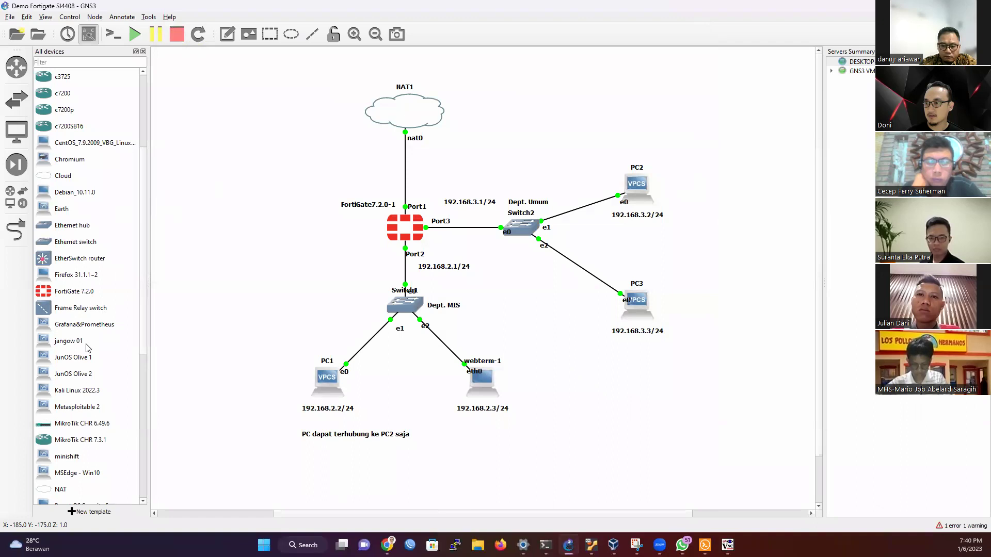
left_click_drag(87, 277, 290, 300)
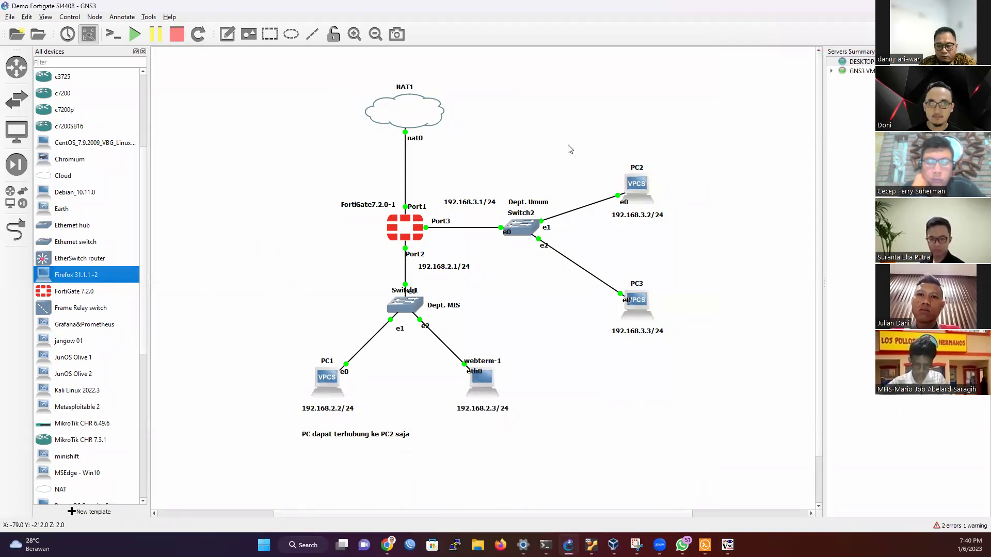
Step: Delete the Firefox 31.1.1~2 template
right_click(104, 277)
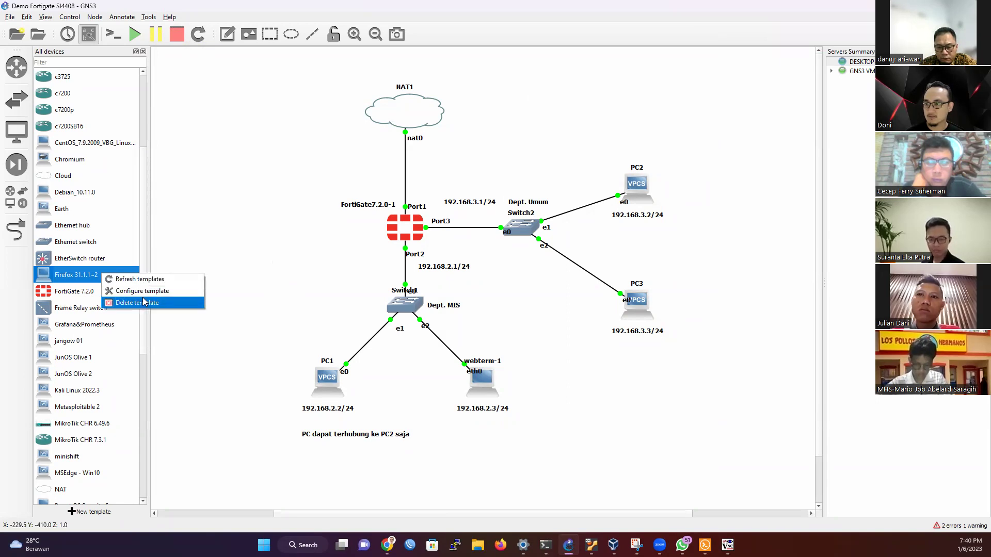
left_click(146, 304)
left_click(489, 282)
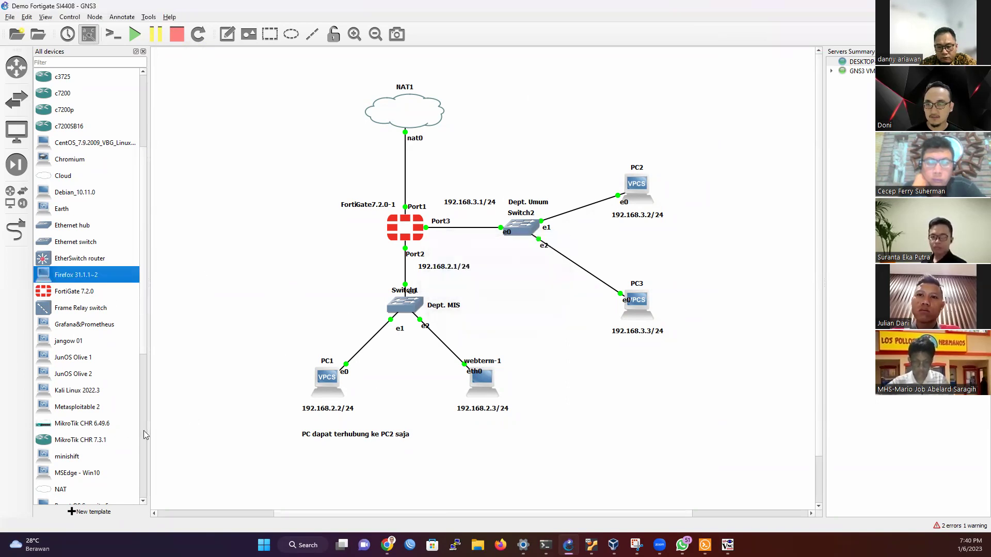
Step: Install the Firefox appliance from the server on the GNS3 VM and import its missing 31.1.1~2 image
left_click(73, 512)
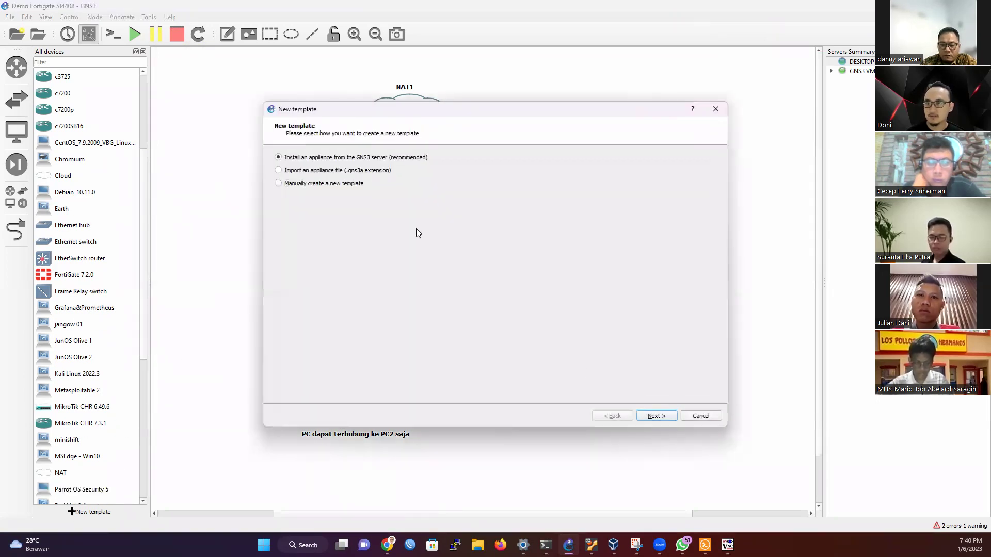
key("Return")
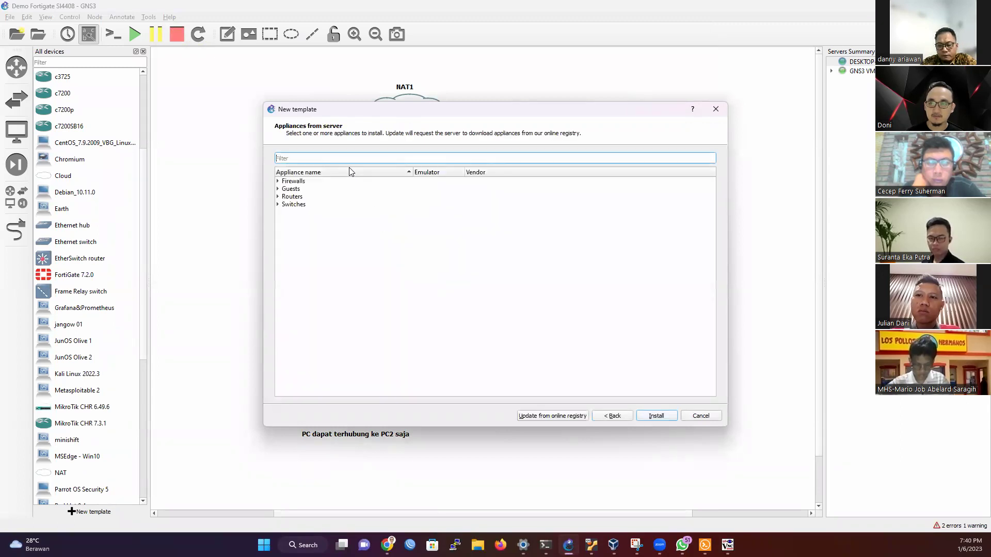
type("fire")
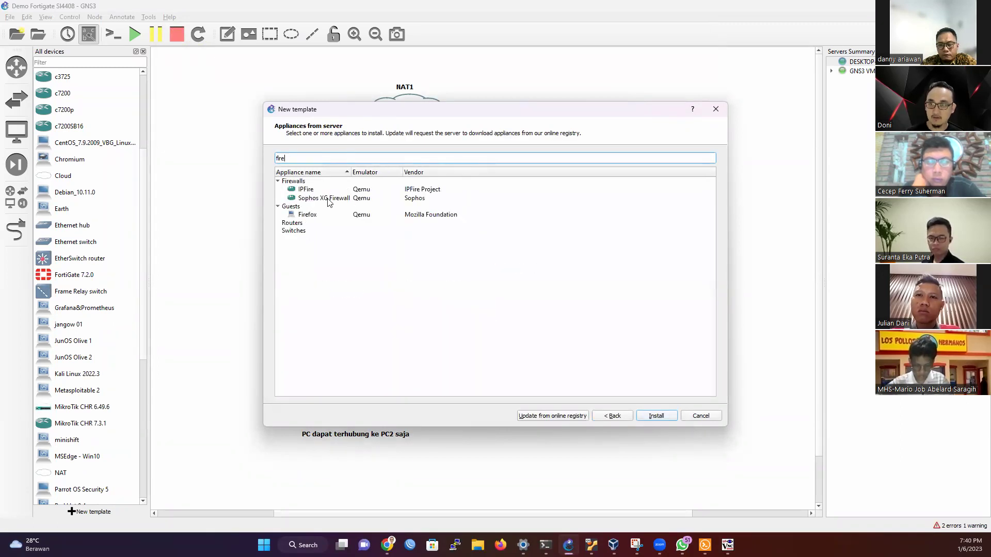
left_click(319, 216)
left_click(656, 416)
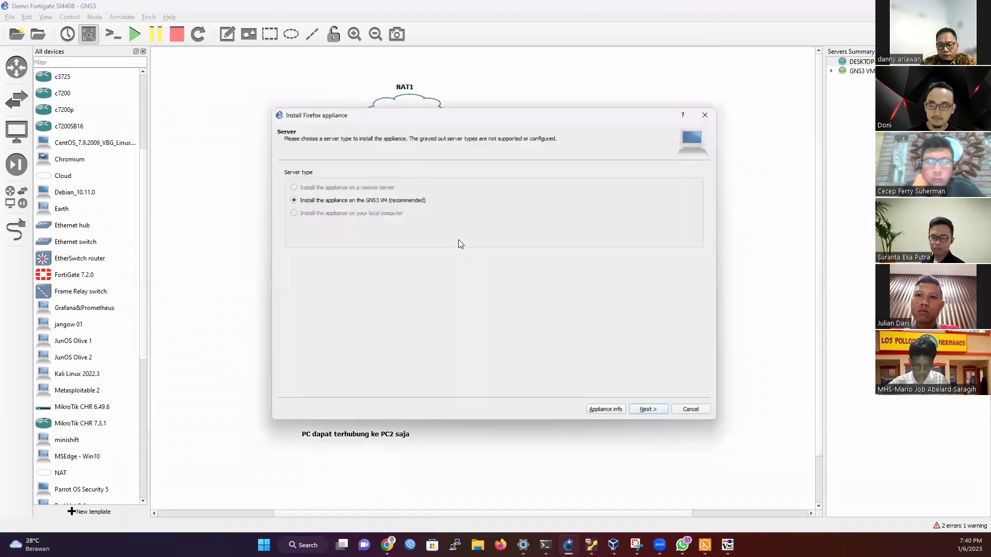
left_click(643, 419)
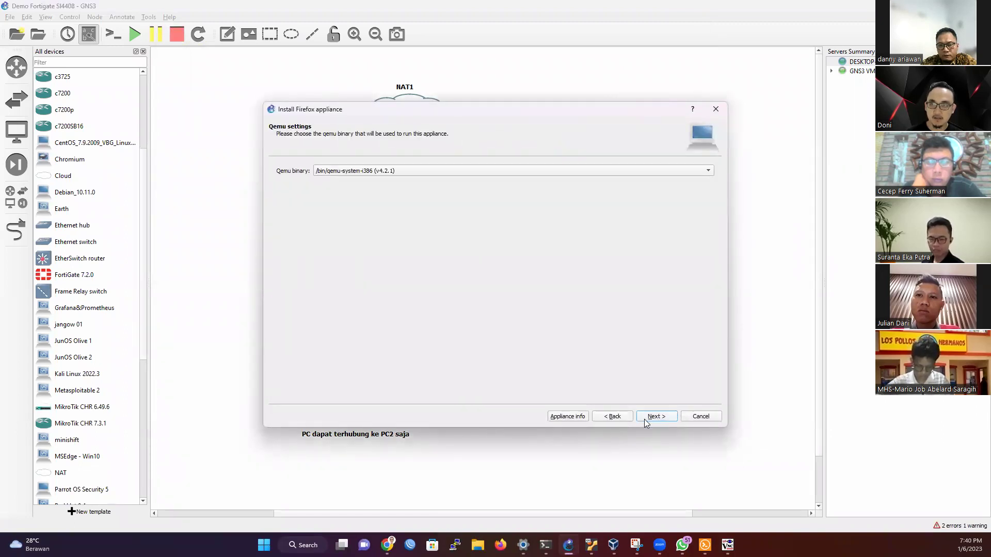
left_click(644, 419)
left_click(391, 187)
left_click(297, 388)
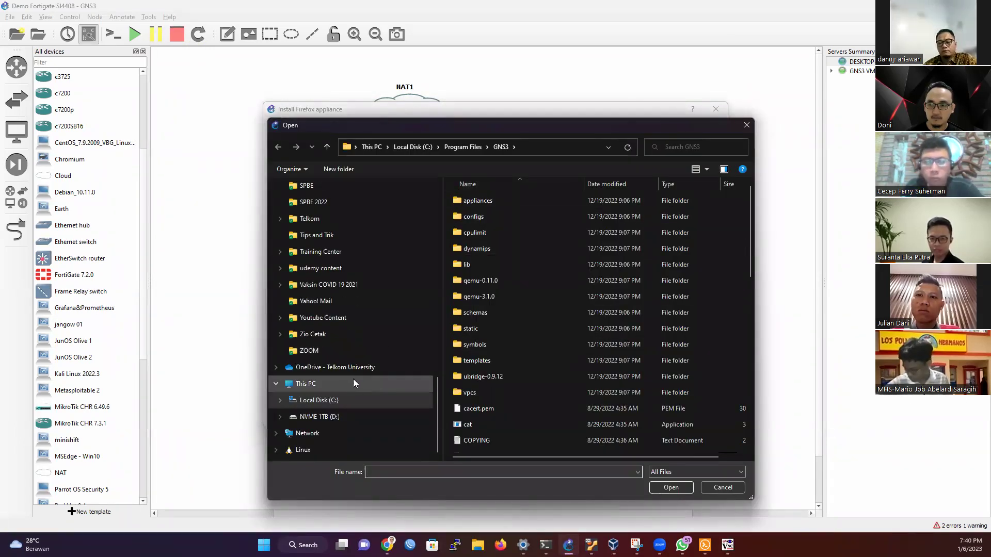
Step: Open the linux-tinycore-linux-6.4-firefox-33.1.1-2 image from D:\My Lab\GNS3
left_click(325, 416)
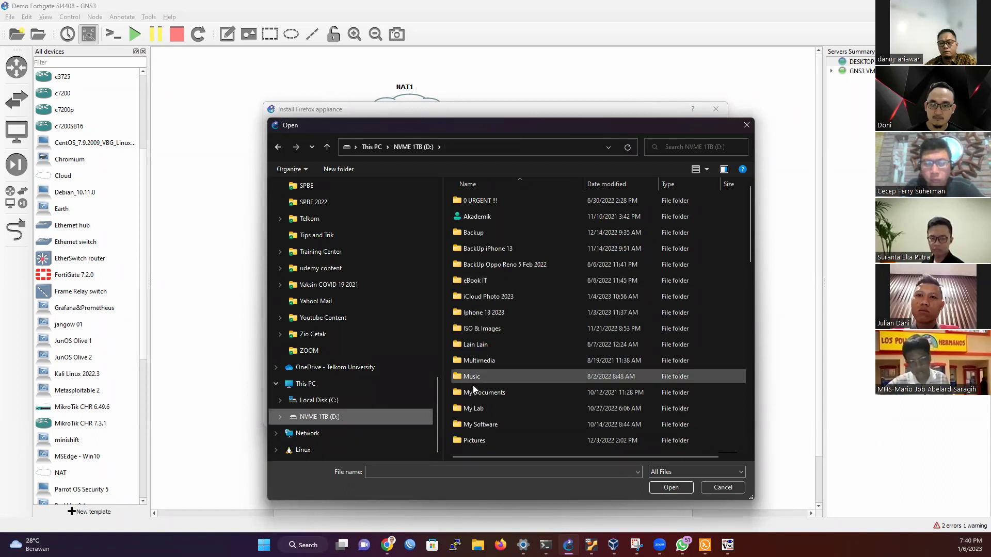
double_click(474, 407)
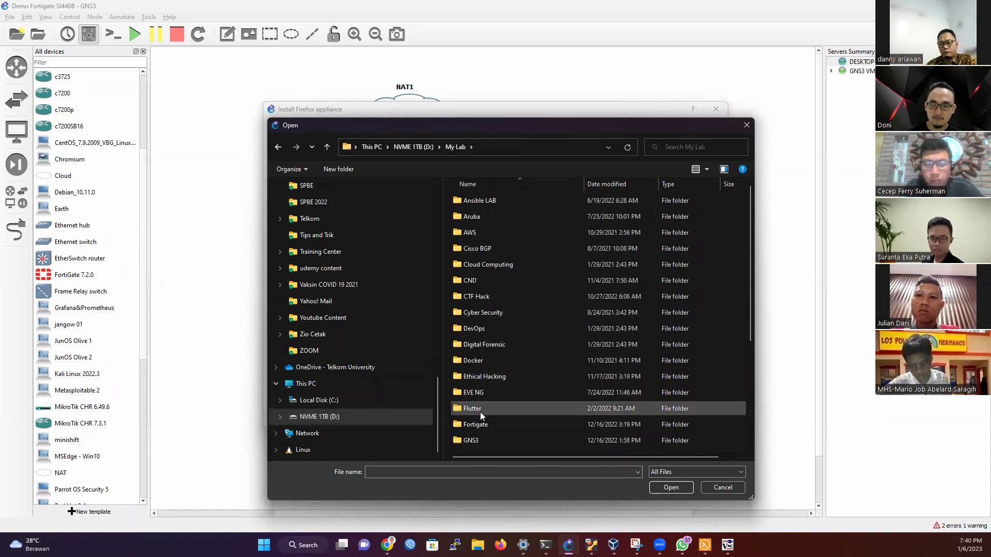
double_click(480, 437)
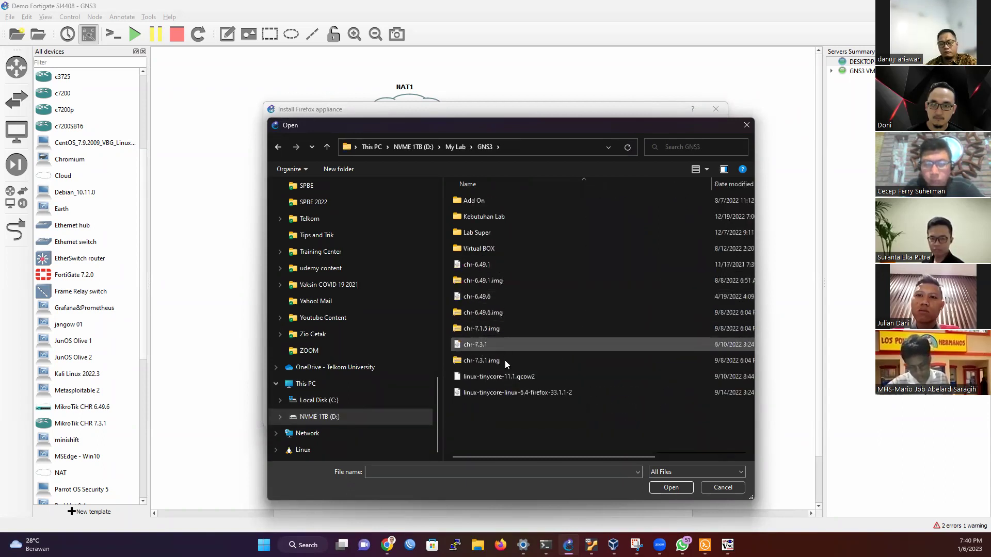
left_click(532, 392)
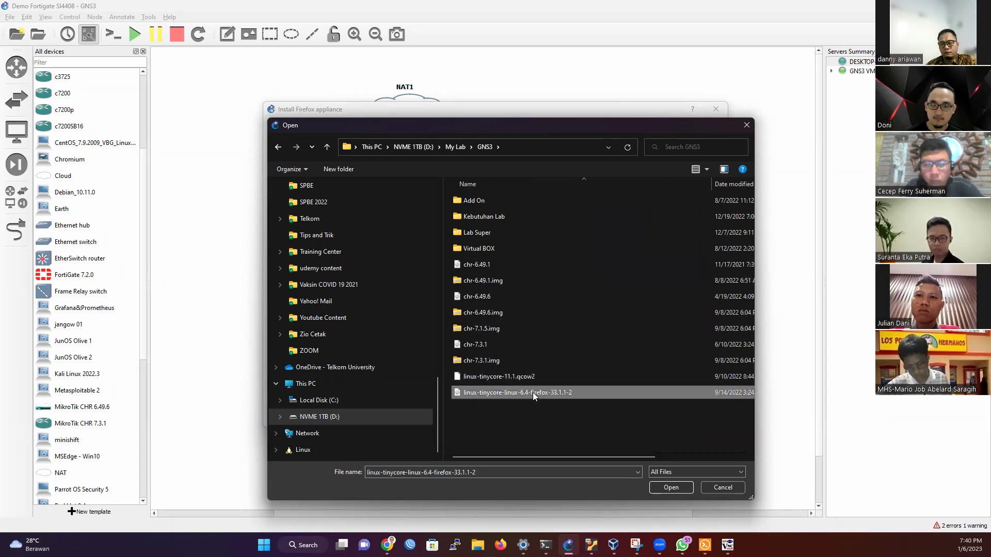
double_click(569, 391)
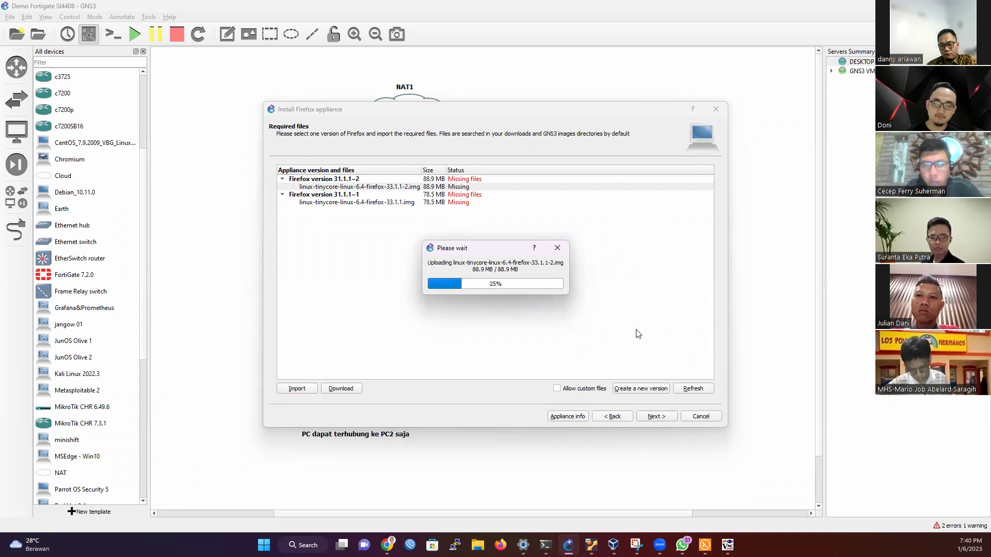
Step: Install Firefox version 31.1.1~2 and finish the wizard
left_click(452, 179)
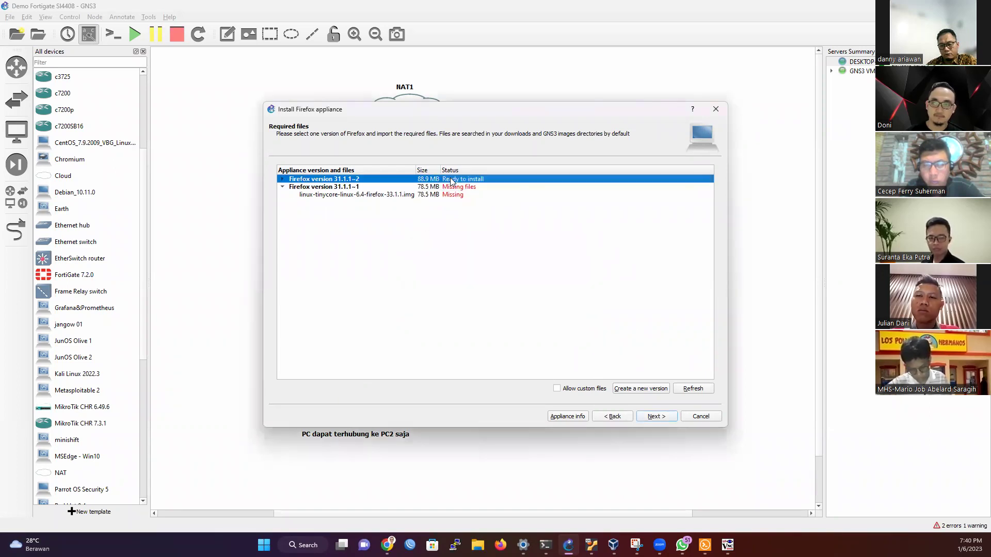
left_click(667, 418)
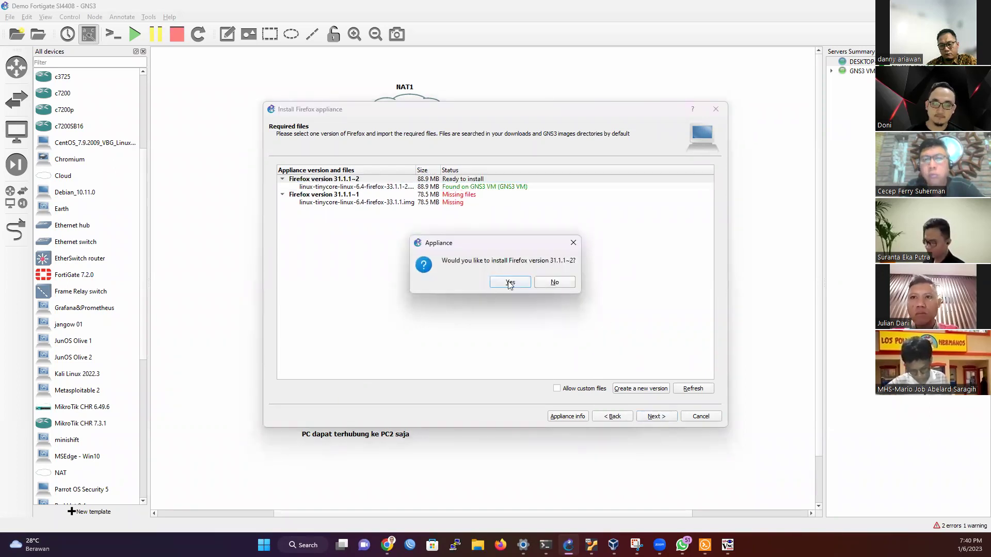
left_click(511, 282)
left_click(655, 416)
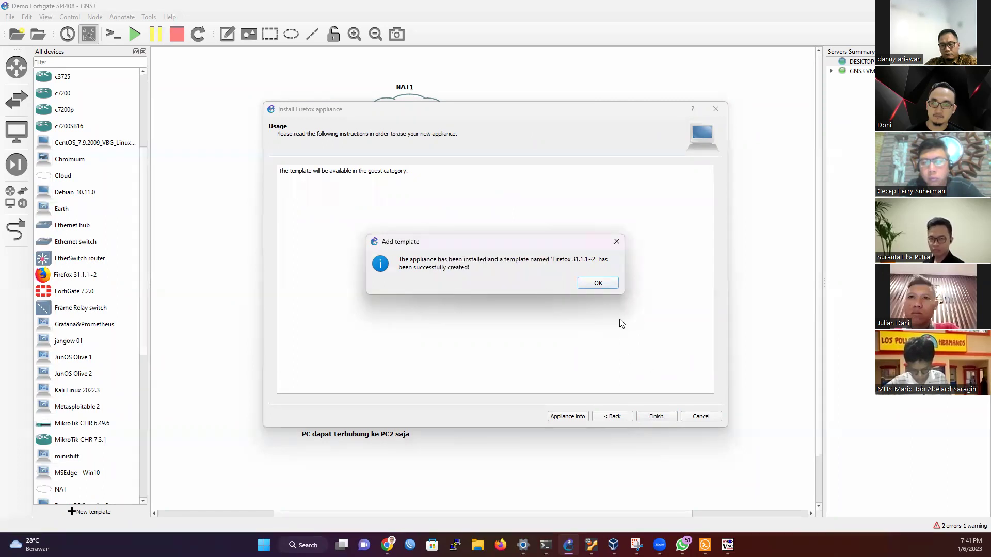
left_click(604, 282)
Step: Place a Firefox 31.1.1~2 node and cable its e0 to Switch1's Ethernet3, aligned with the switch
left_click_drag(135, 276, 307, 315)
left_click(16, 231)
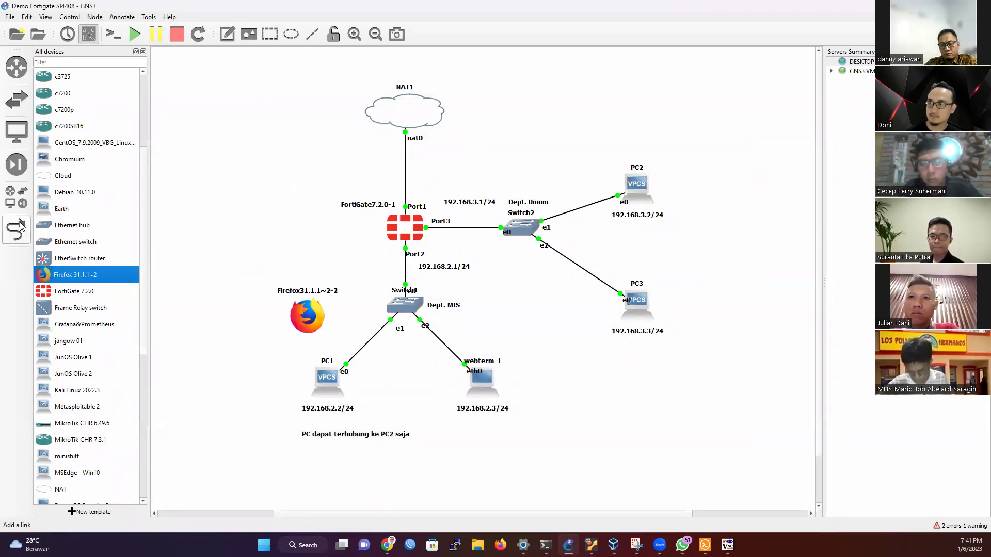
left_click(308, 314)
left_click(406, 304)
left_click(413, 353)
key("Escape")
left_click_drag(300, 314, 244, 304)
Step: Start the Firefox node, then bring up the open VNC viewer windows
right_click(240, 306)
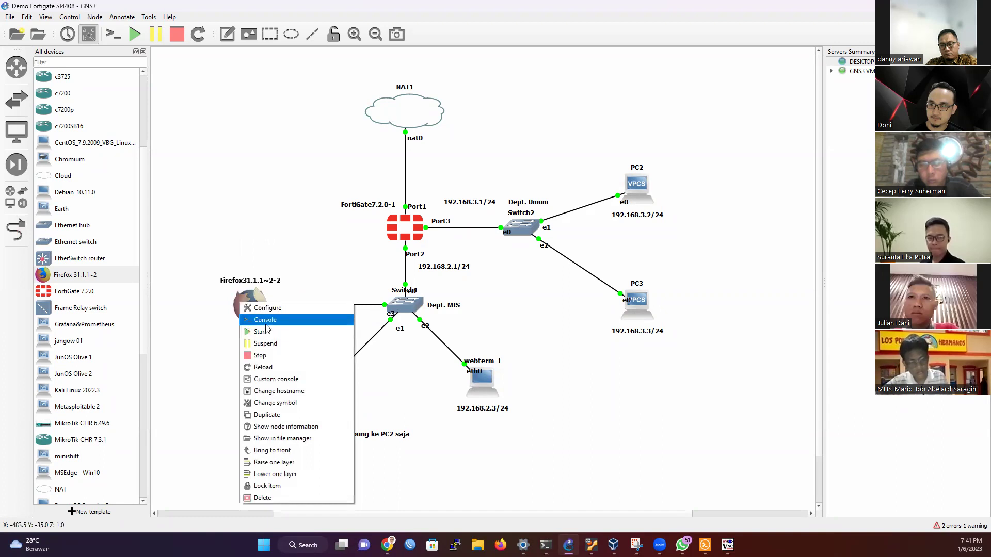
left_click(289, 320)
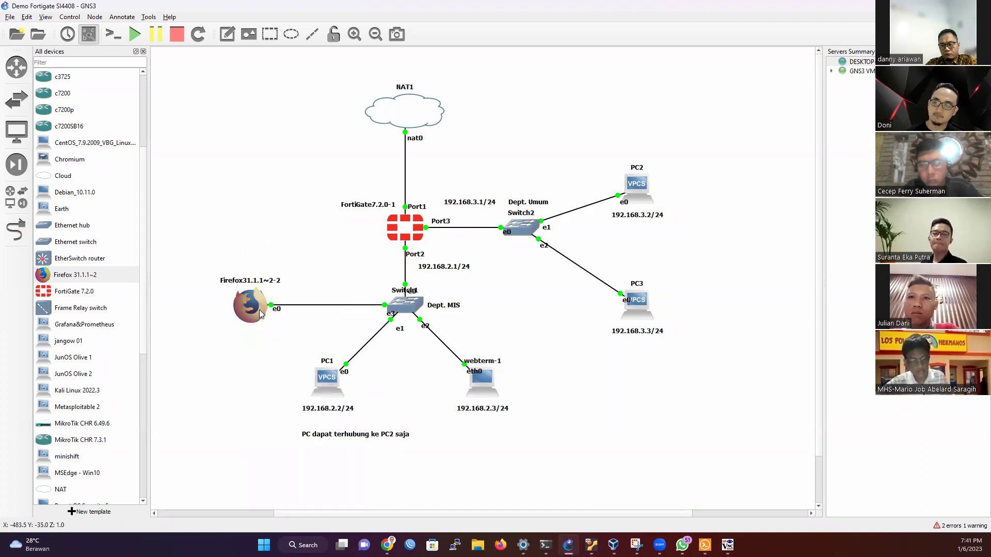
right_click(259, 310)
left_click(290, 338)
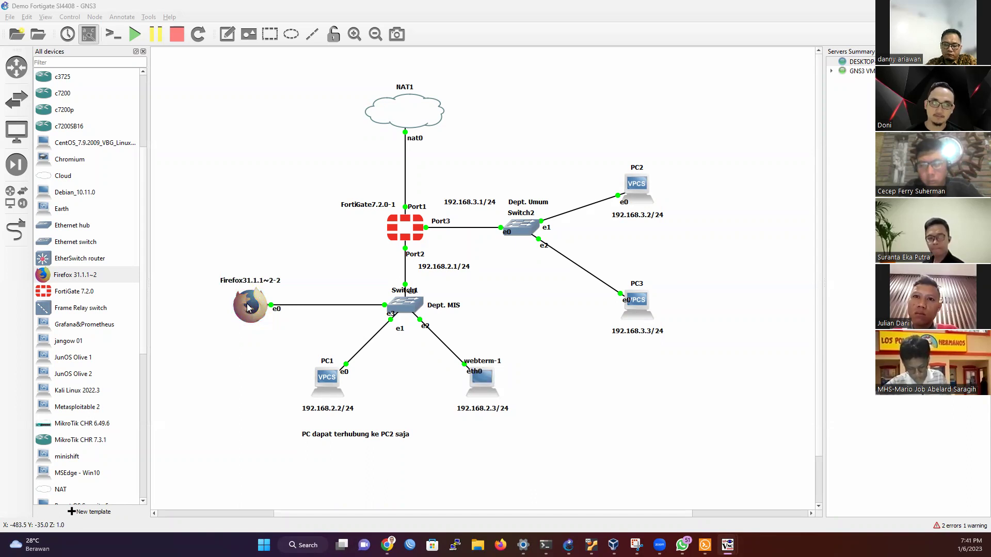
left_click(872, 34)
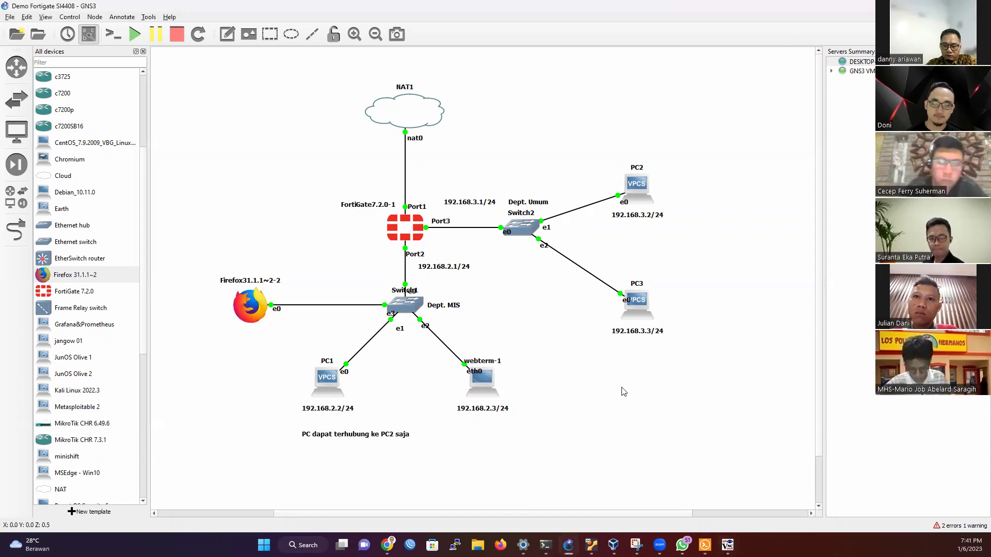
left_click(726, 545)
left_click(727, 545)
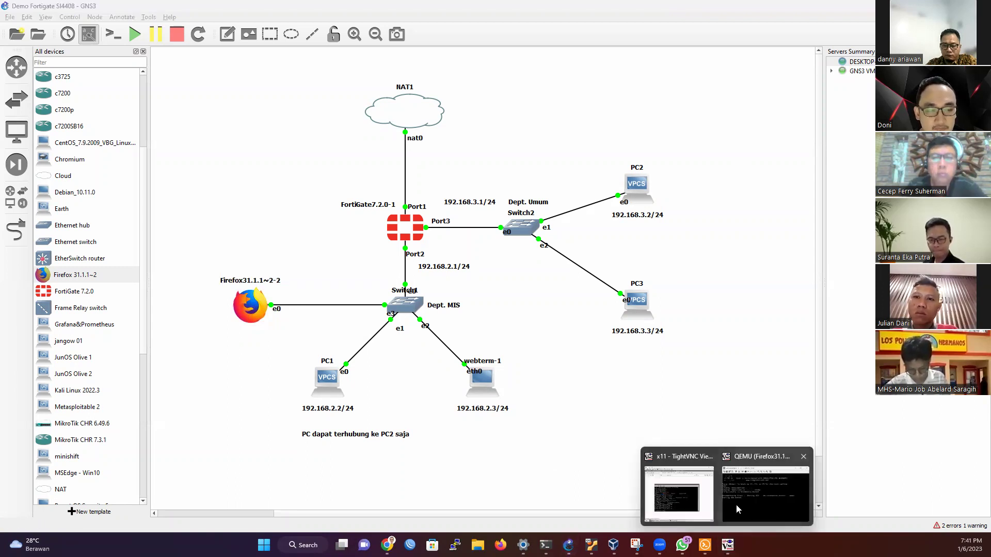